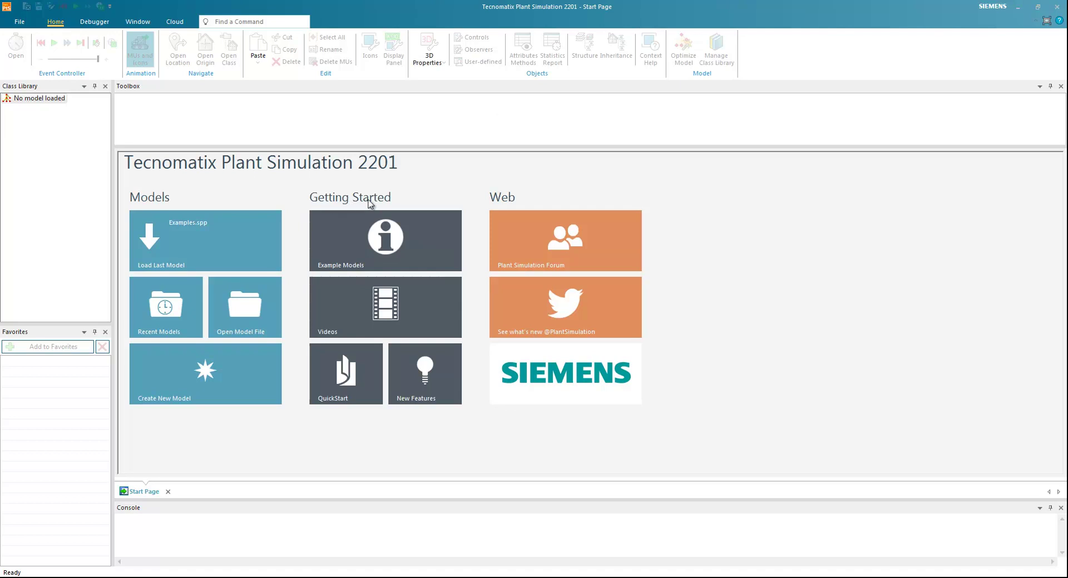
# Open the Small Examples collection from the example models and look through its topic and category lists.
pyautogui.click(366, 247)
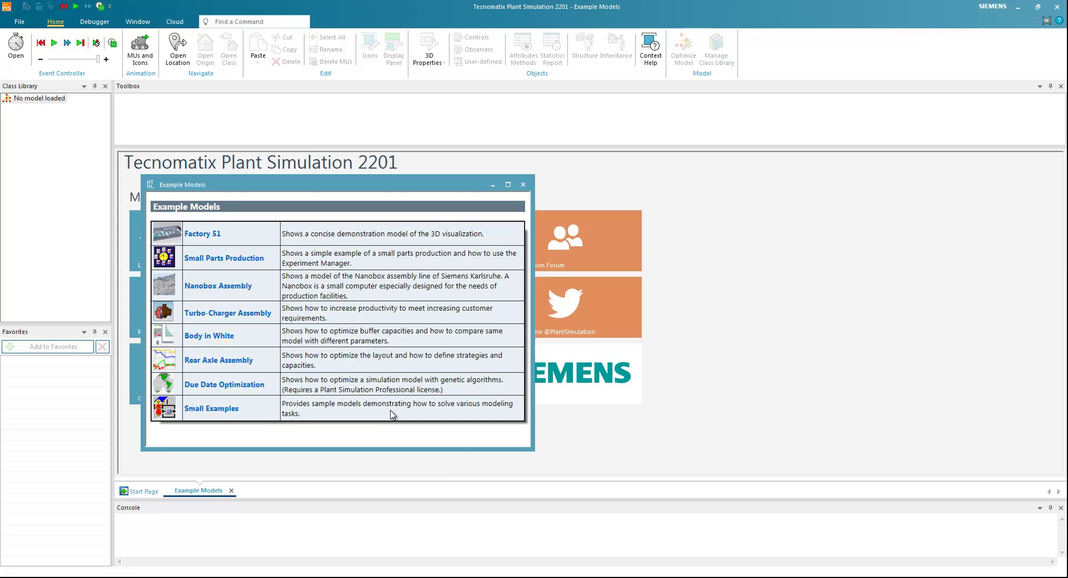
pyautogui.click(210, 410)
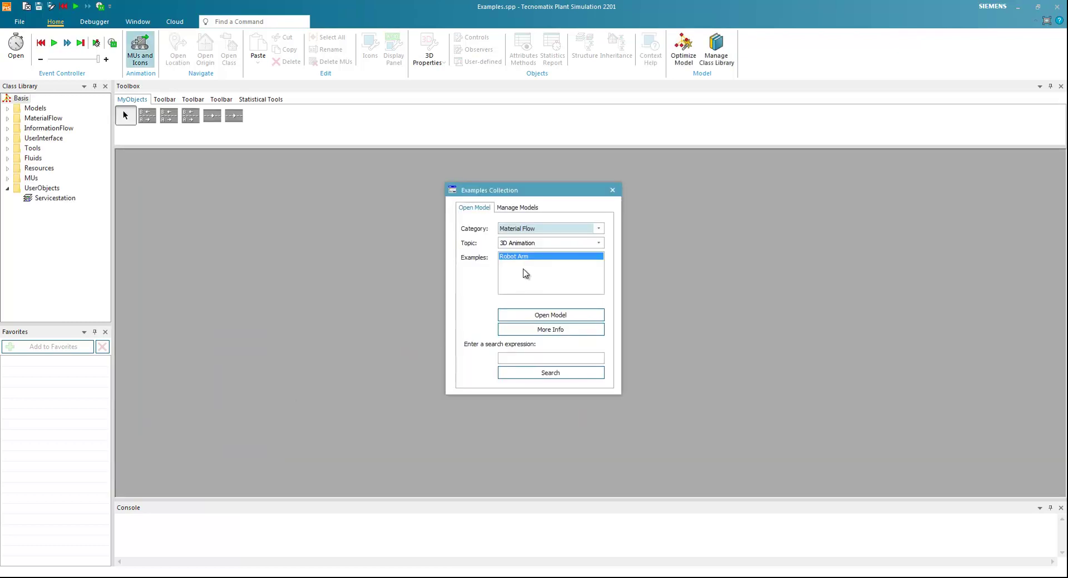
pyautogui.click(600, 245)
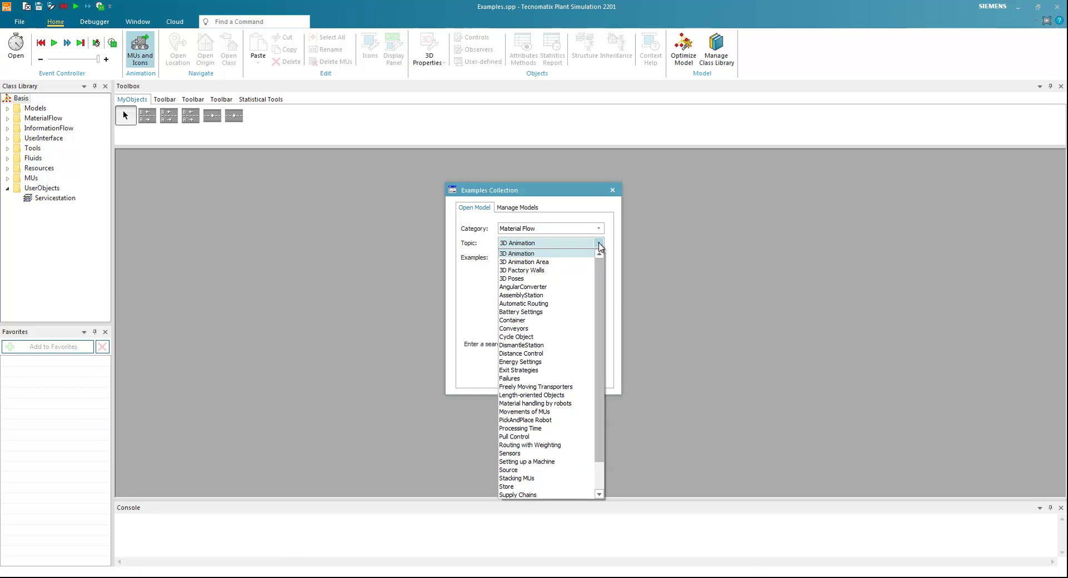
pyautogui.click(598, 234)
pyautogui.click(598, 230)
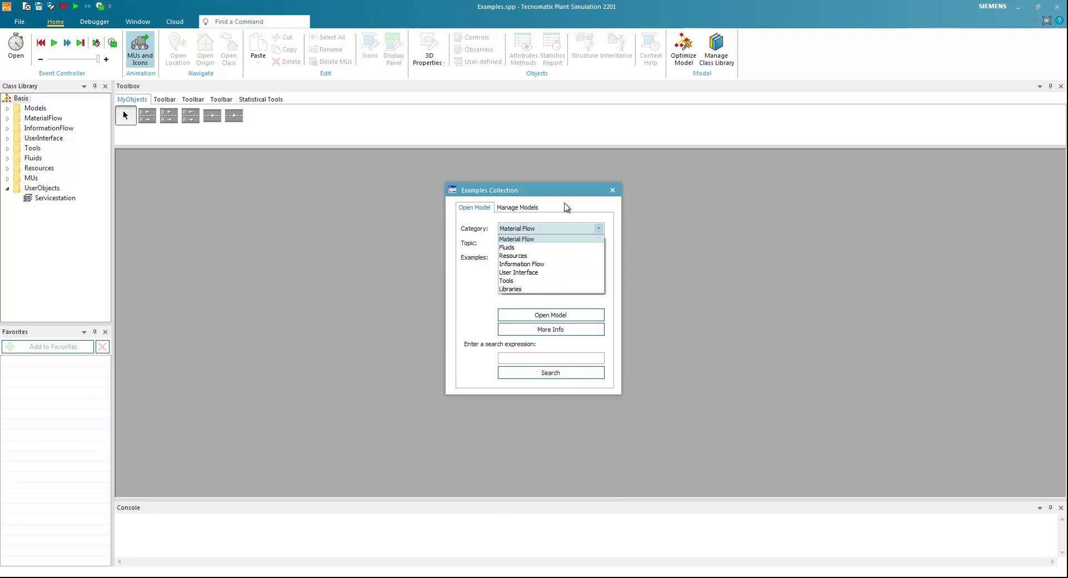
pyautogui.click(561, 211)
# Search the examples collection for "agv", read through the results and close them.
pyautogui.click(535, 360)
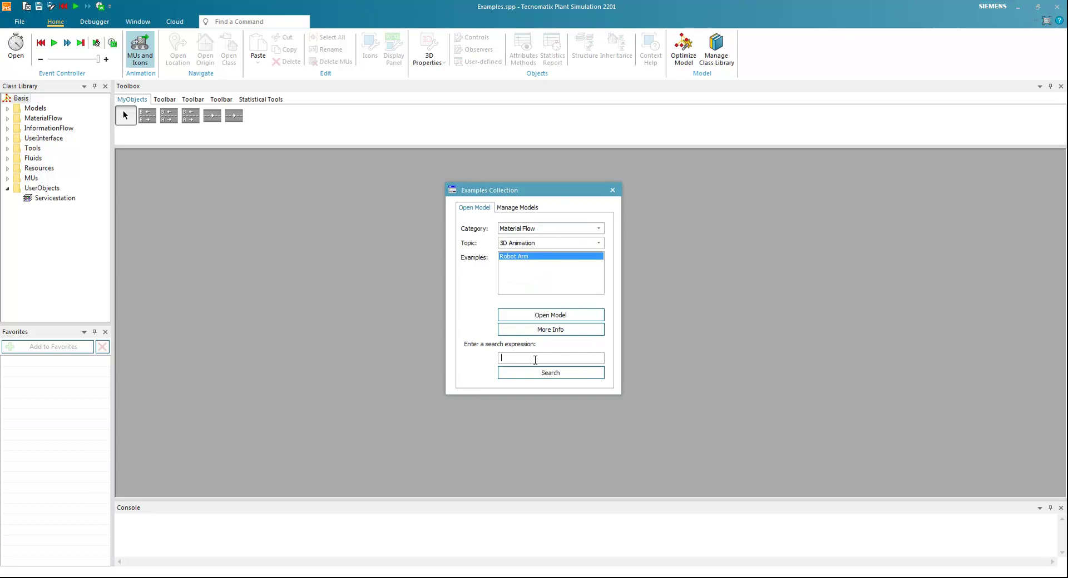
pyautogui.write('fa')
pyautogui.press('BackSpace')
pyautogui.press('BackSpace')
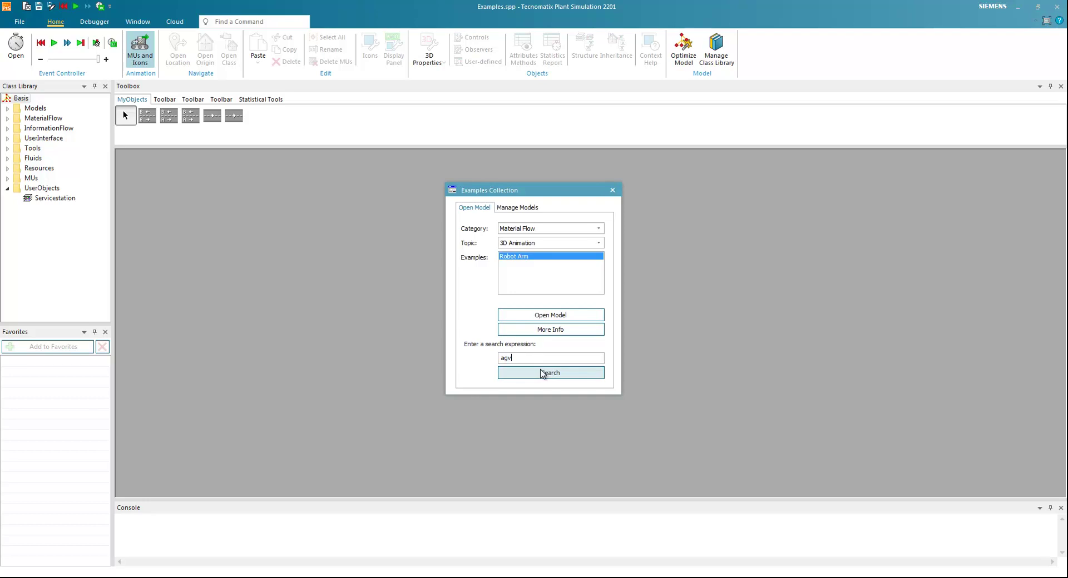
pyautogui.click(541, 372)
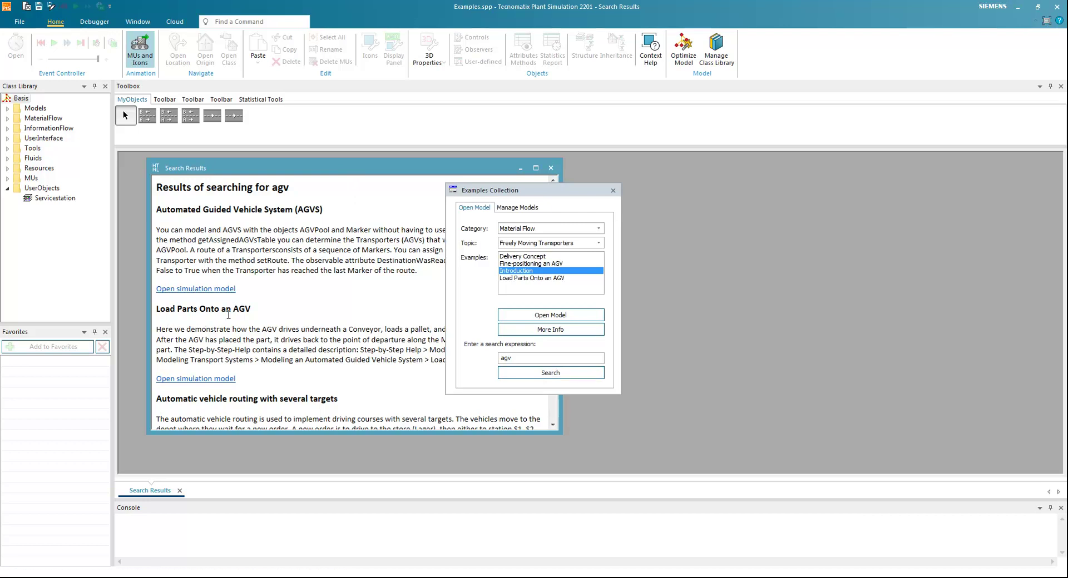
pyautogui.scroll(-8, 320, 341)
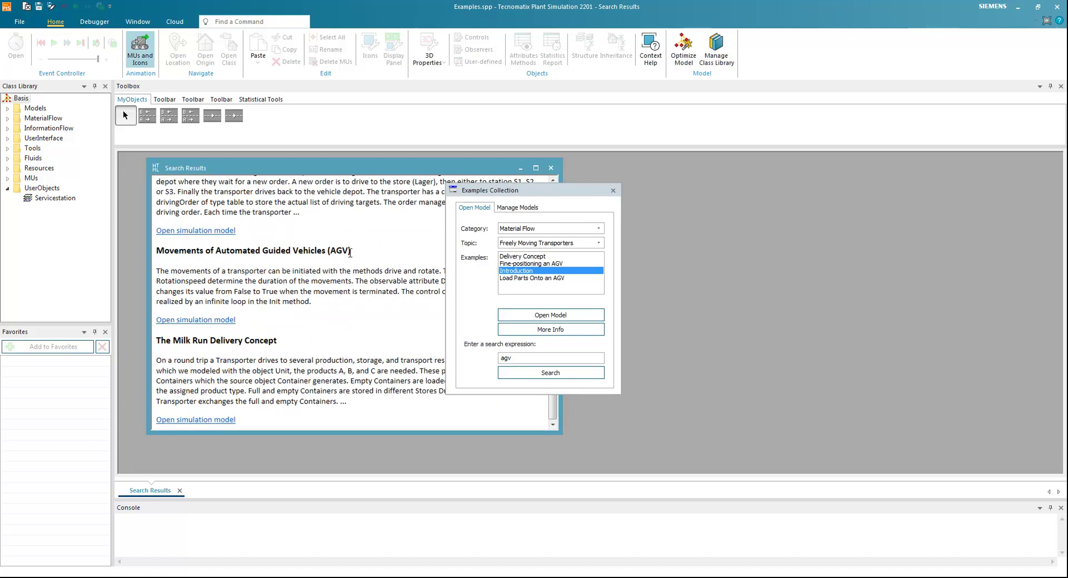
pyautogui.click(551, 167)
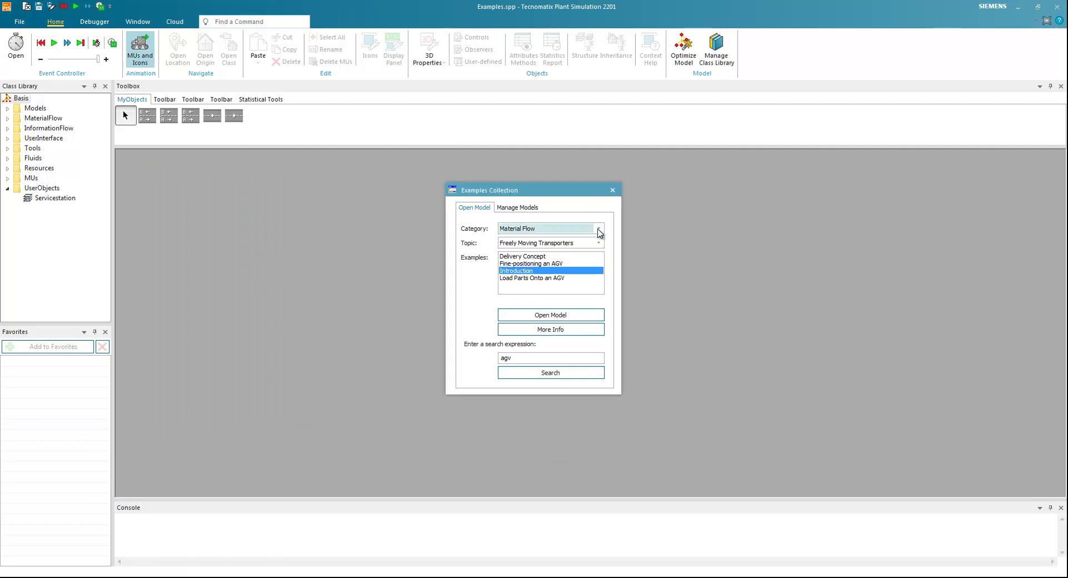
# Open the "Automatic Routing for Transporters" example model from the Automatic Routing topic in the Material Flow category.
pyautogui.click(600, 247)
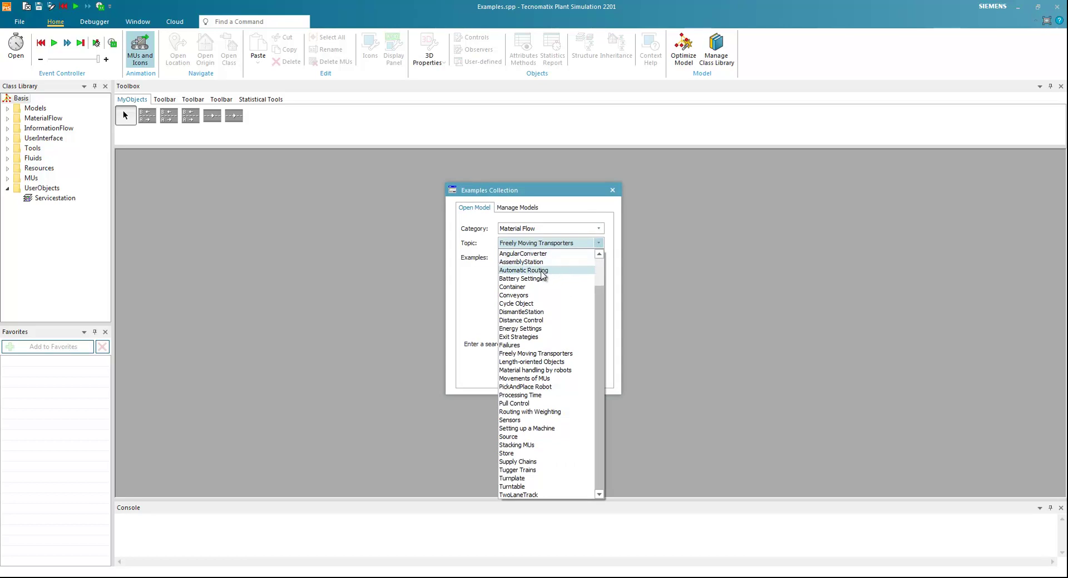
pyautogui.click(542, 271)
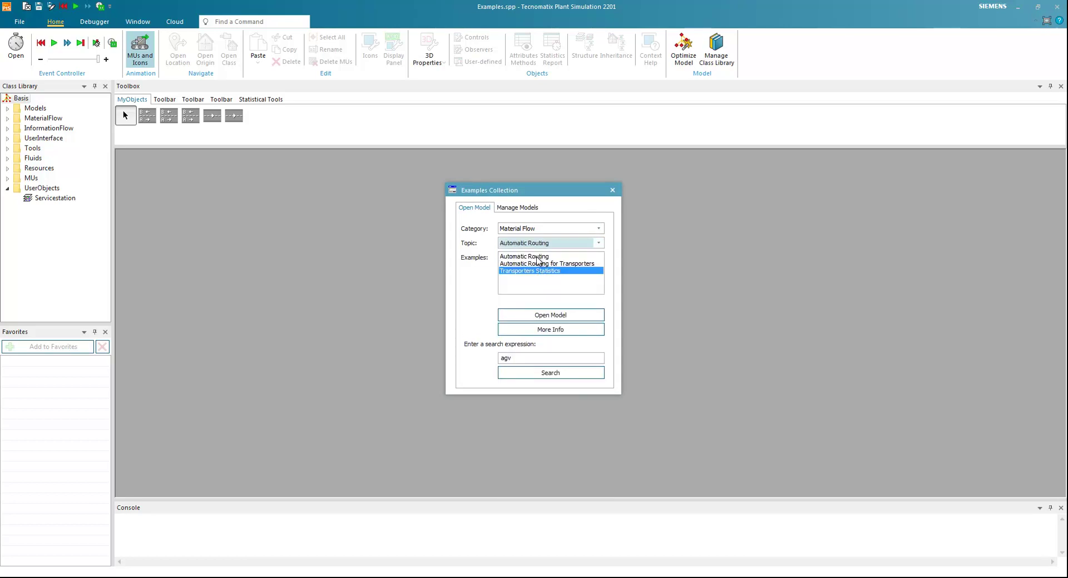
pyautogui.click(550, 265)
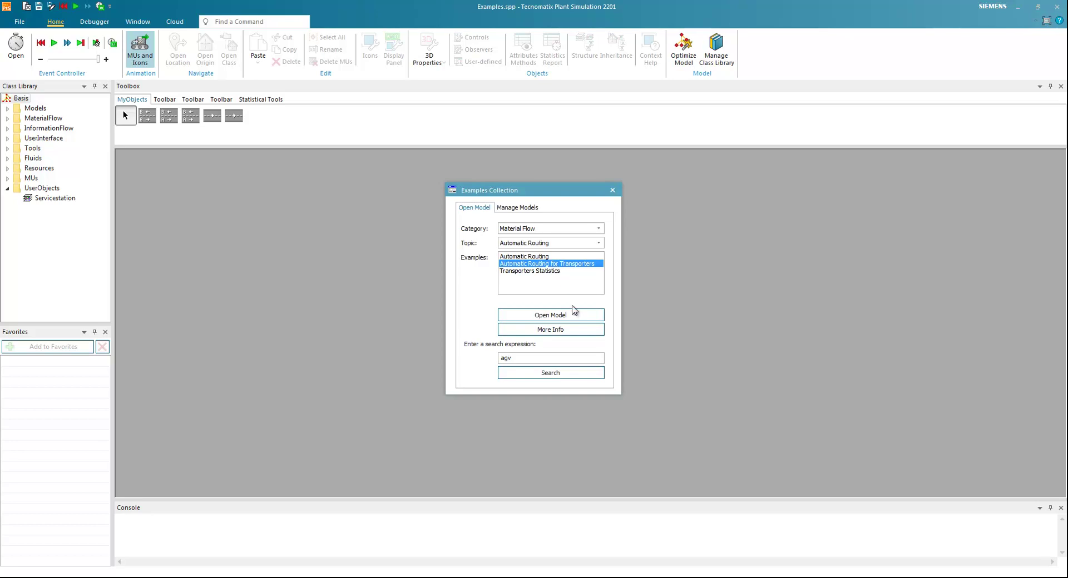
pyautogui.click(582, 316)
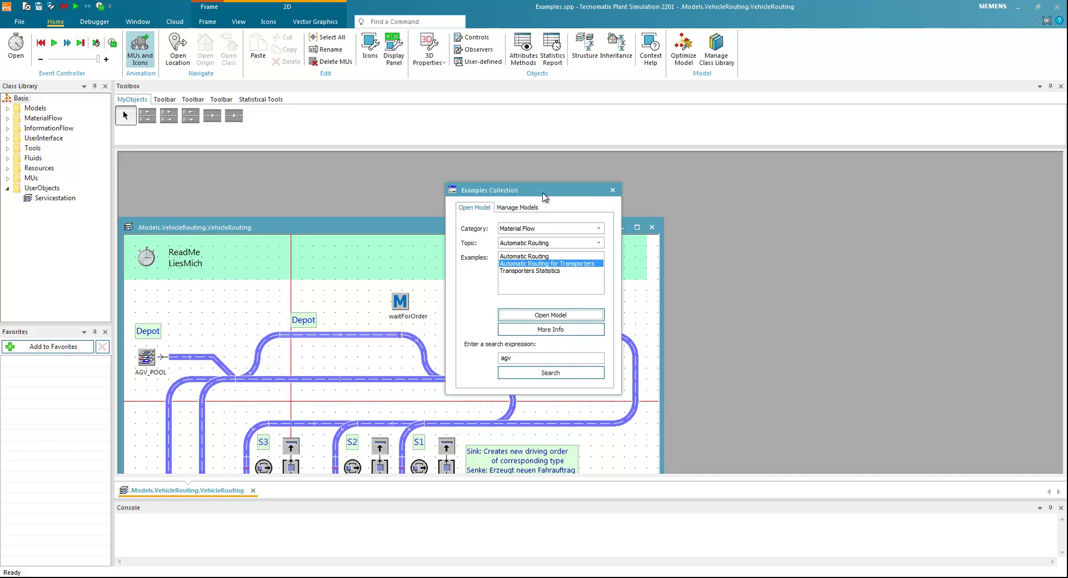
# Reposition the VehicleRouting frame so its whole layout shows, and open the event controller beside it.
pyautogui.moveTo(547, 232); pyautogui.dragTo(589, 172)
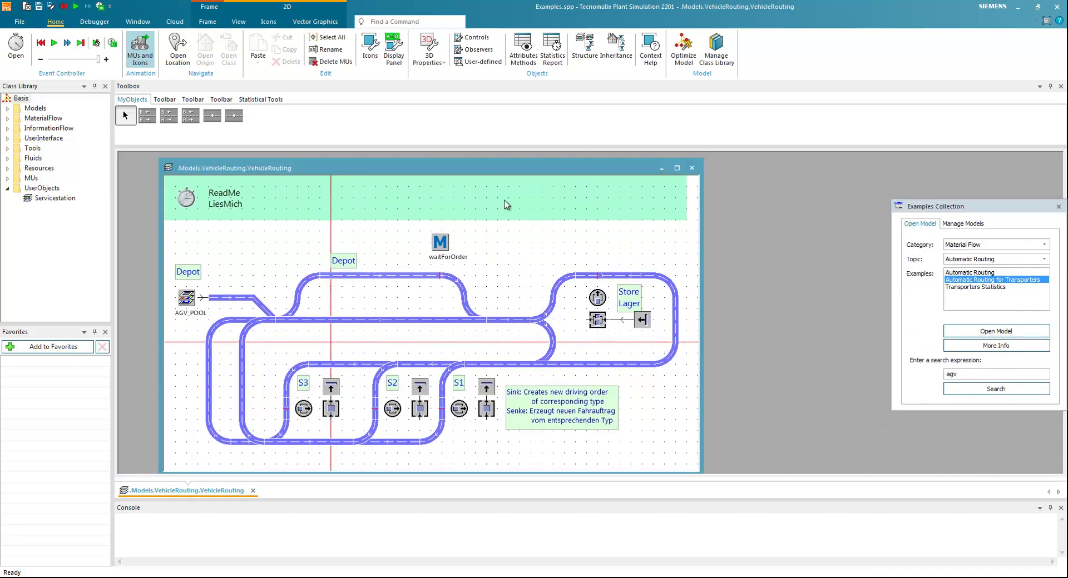
pyautogui.doubleClick(187, 200)
pyautogui.moveTo(211, 193); pyautogui.dragTo(785, 164)
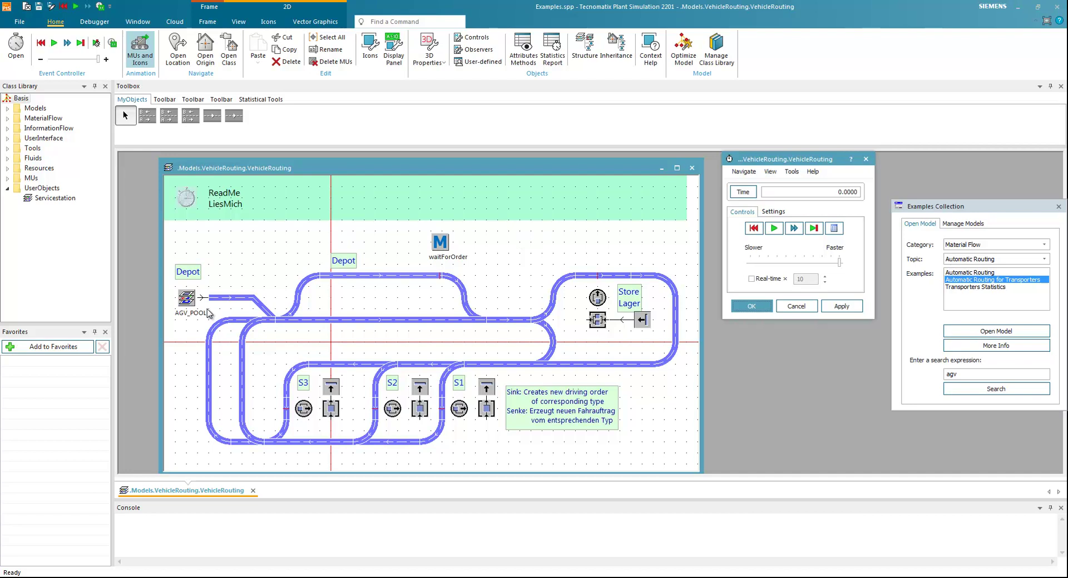
# Examine the AGV_POOL's CreationTable and the attribute subtable of its first AGV row, then close the pool's windows.
pyautogui.doubleClick(185, 303)
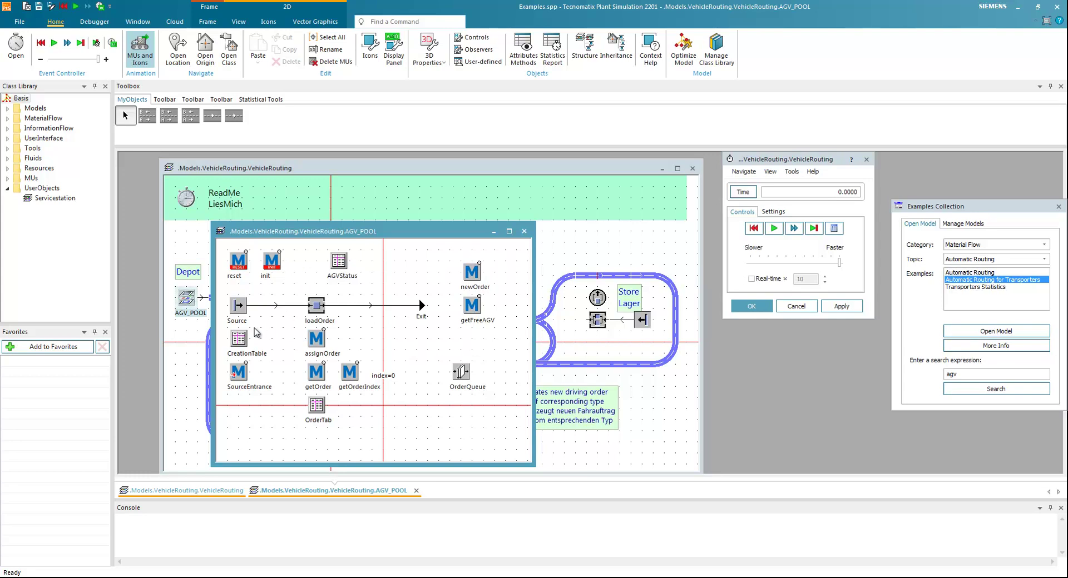
pyautogui.click(241, 342)
pyautogui.doubleClick(241, 342)
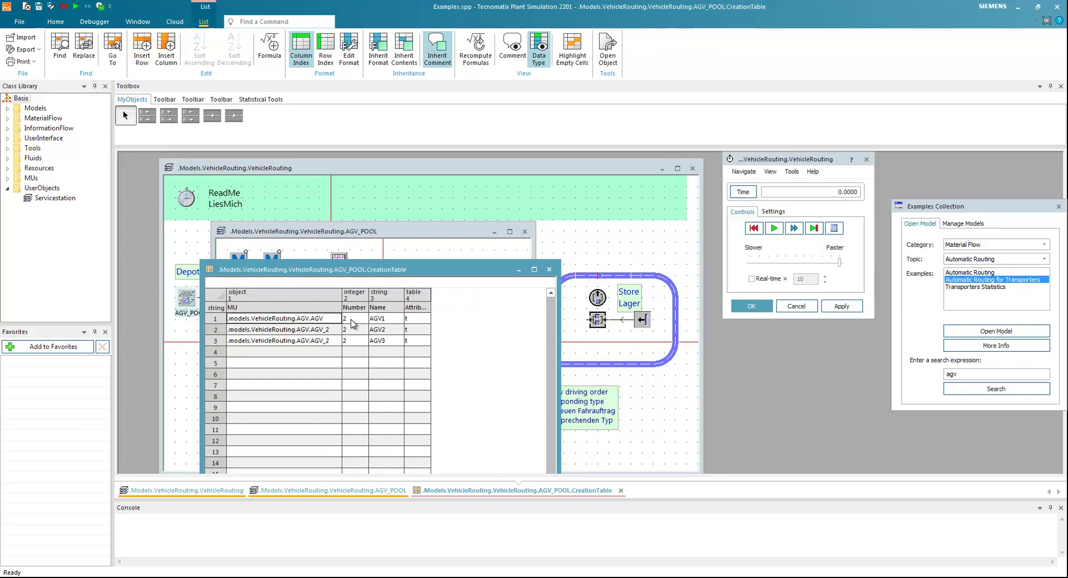
pyautogui.doubleClick(416, 321)
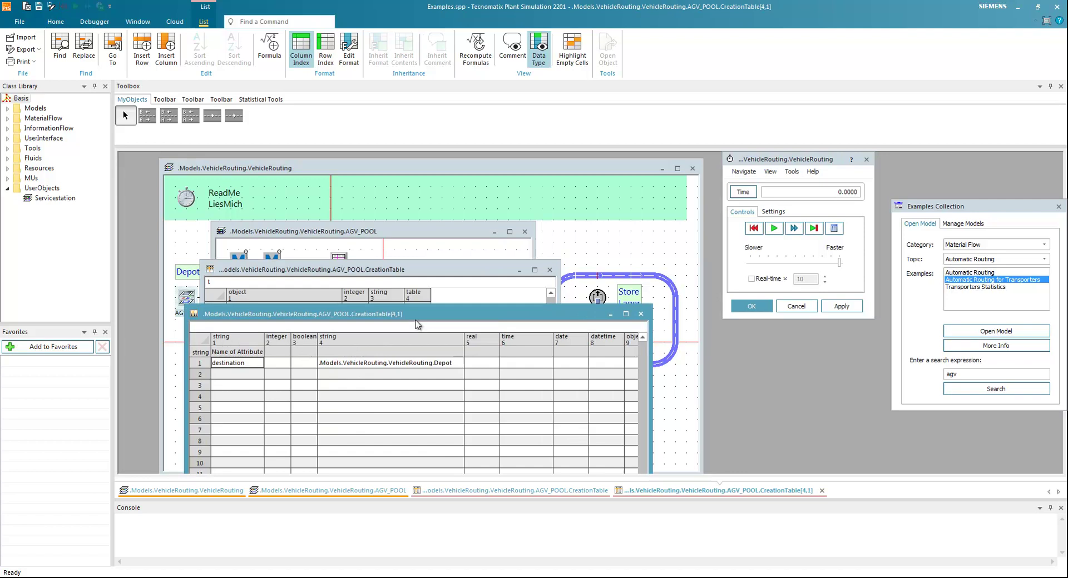
pyautogui.click(239, 367)
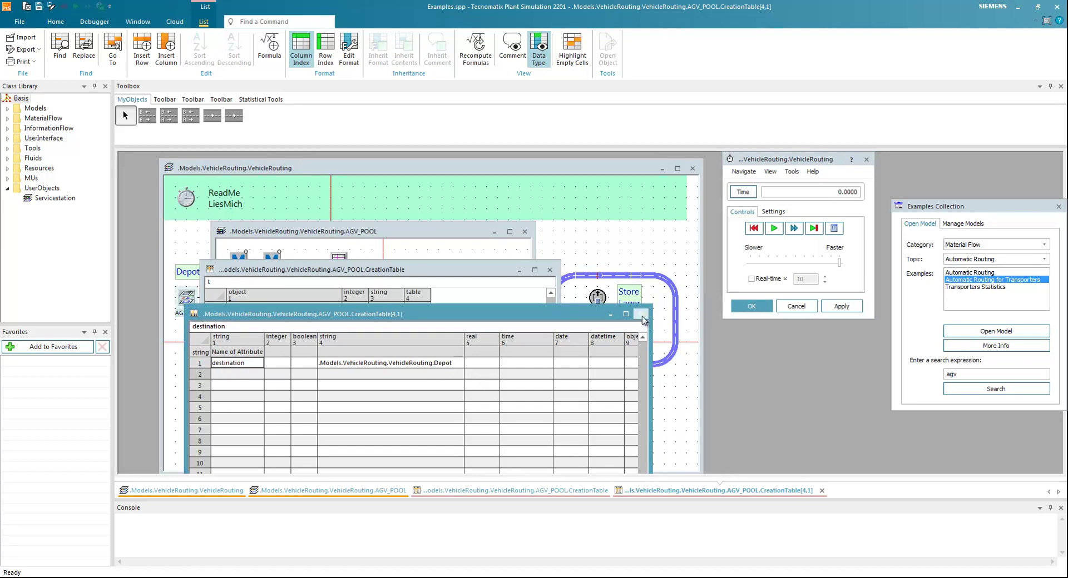
pyautogui.click(641, 313)
pyautogui.click(550, 270)
pyautogui.click(526, 235)
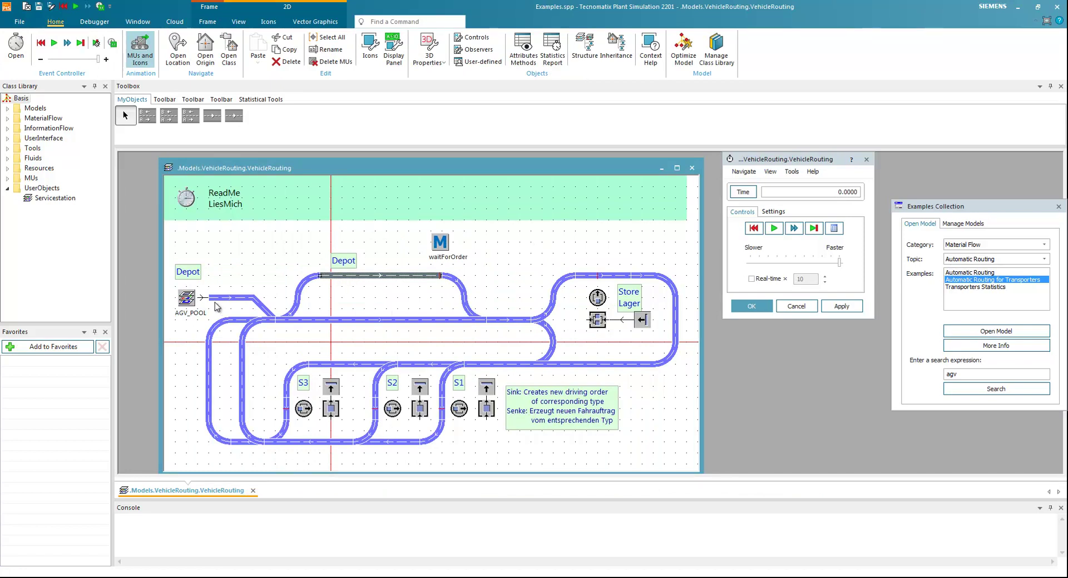
# Reopen the AGV_POOL frame and arrange it side by side with the VehicleRouting frame.
pyautogui.doubleClick(192, 303)
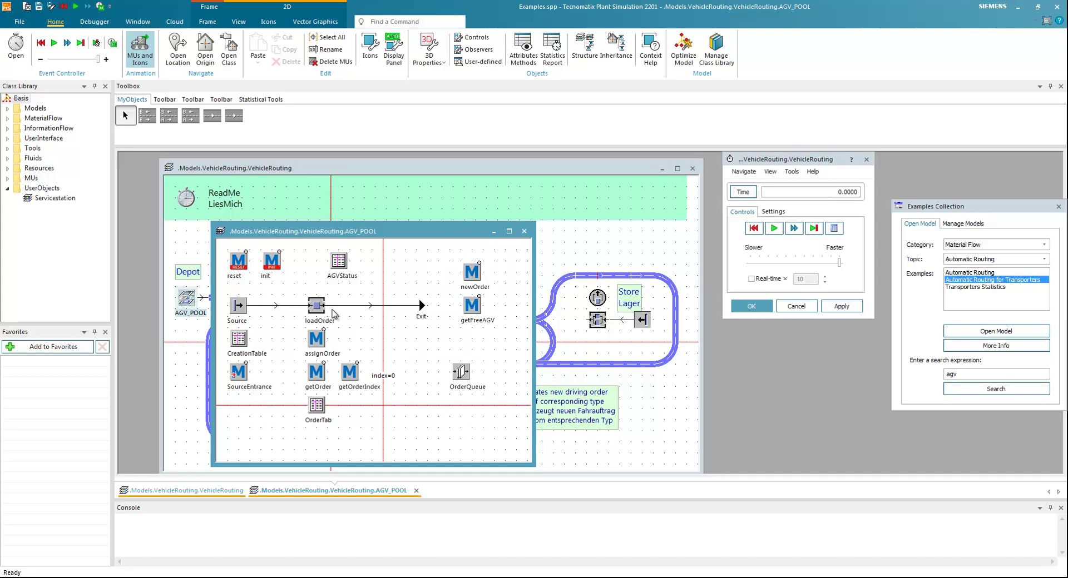
pyautogui.moveTo(424, 235); pyautogui.dragTo(349, 233)
pyautogui.moveTo(421, 171); pyautogui.dragTo(610, 165)
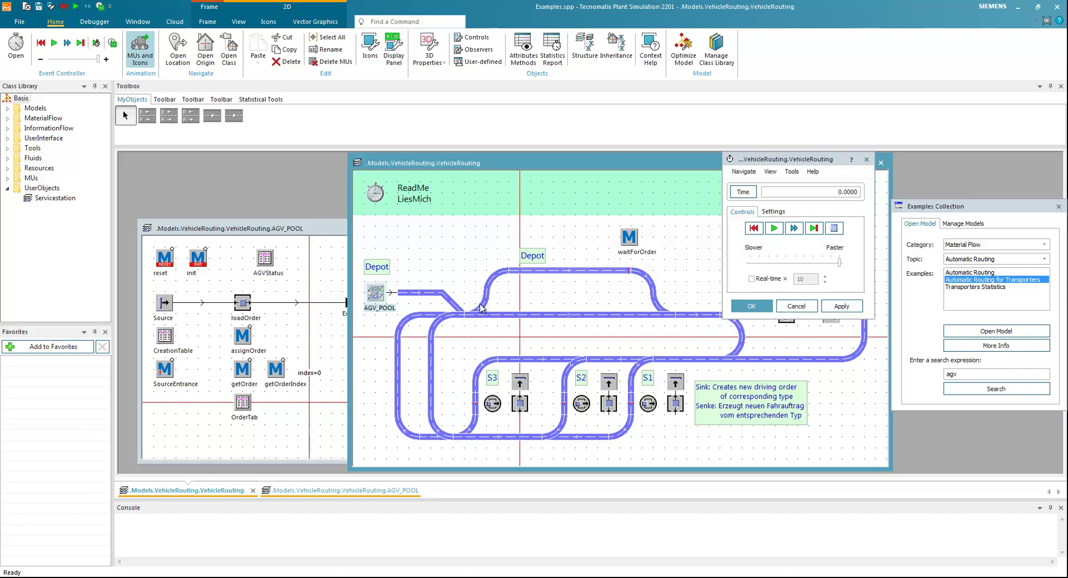
# Pull apart the overlapping tracks at the junction beside AGV_POOL, then put the depot curve and straight main track back in place.
pyautogui.click(458, 326)
pyautogui.moveTo(454, 335); pyautogui.dragTo(481, 275)
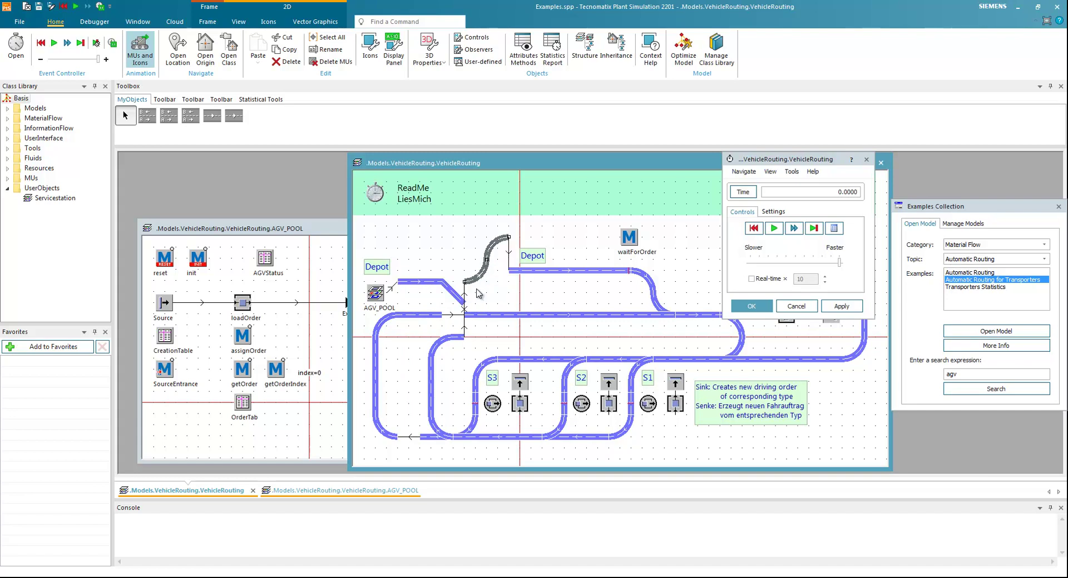
pyautogui.moveTo(477, 319); pyautogui.dragTo(509, 318)
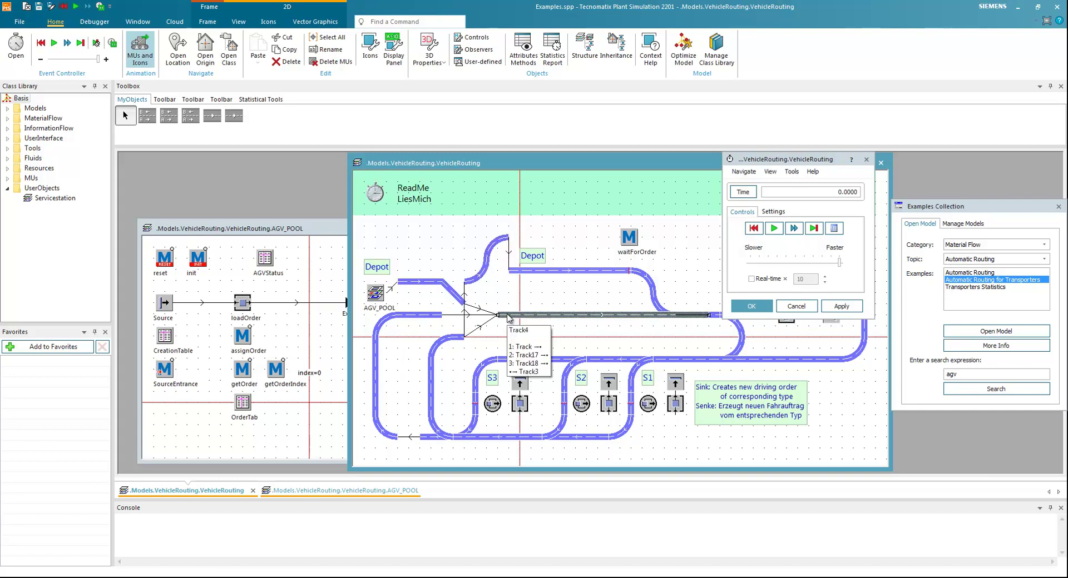
pyautogui.moveTo(478, 286); pyautogui.dragTo(489, 316)
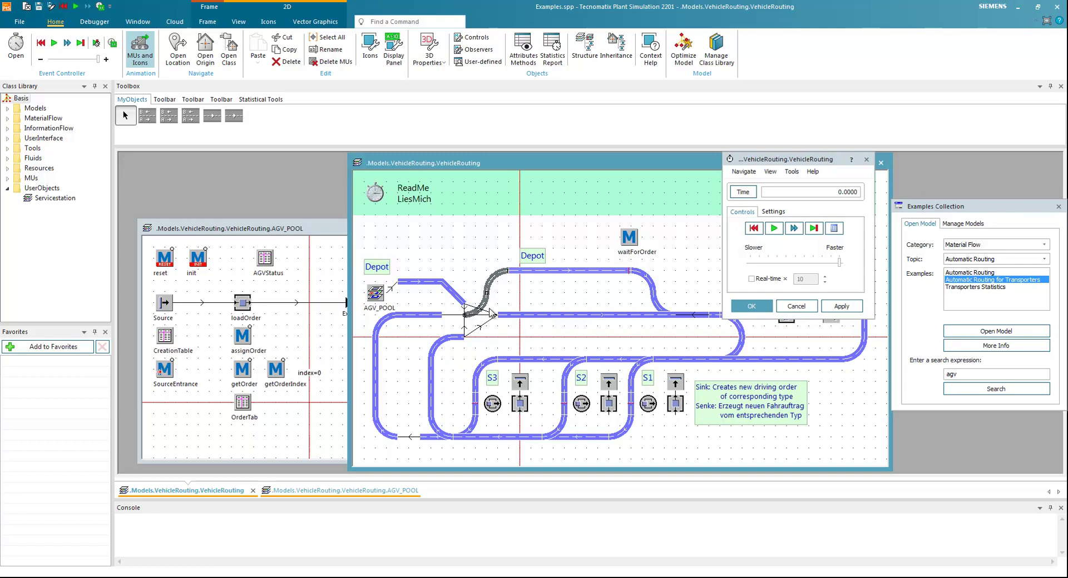
pyautogui.click(470, 315)
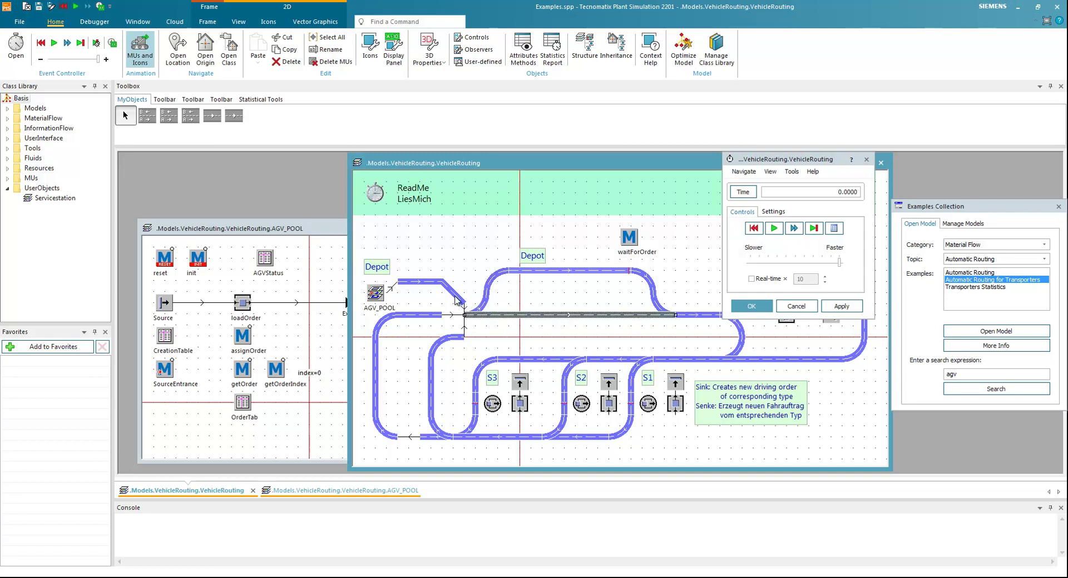
pyautogui.click(538, 332)
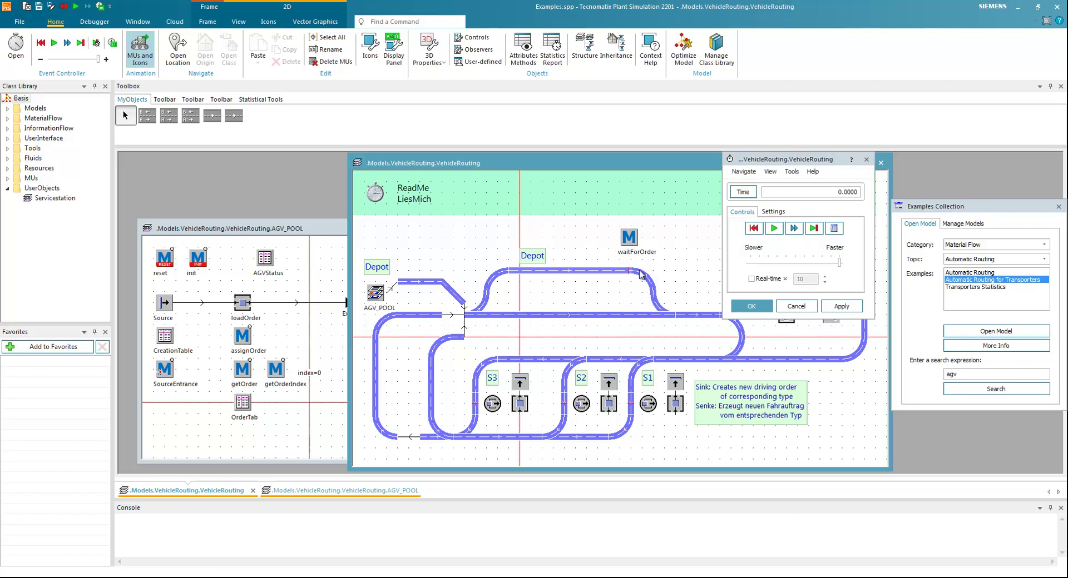
# Slow the simulation down, run it with real-time scaling at 10 enabled, and pause it with AGVs near the store.
pyautogui.click(762, 262)
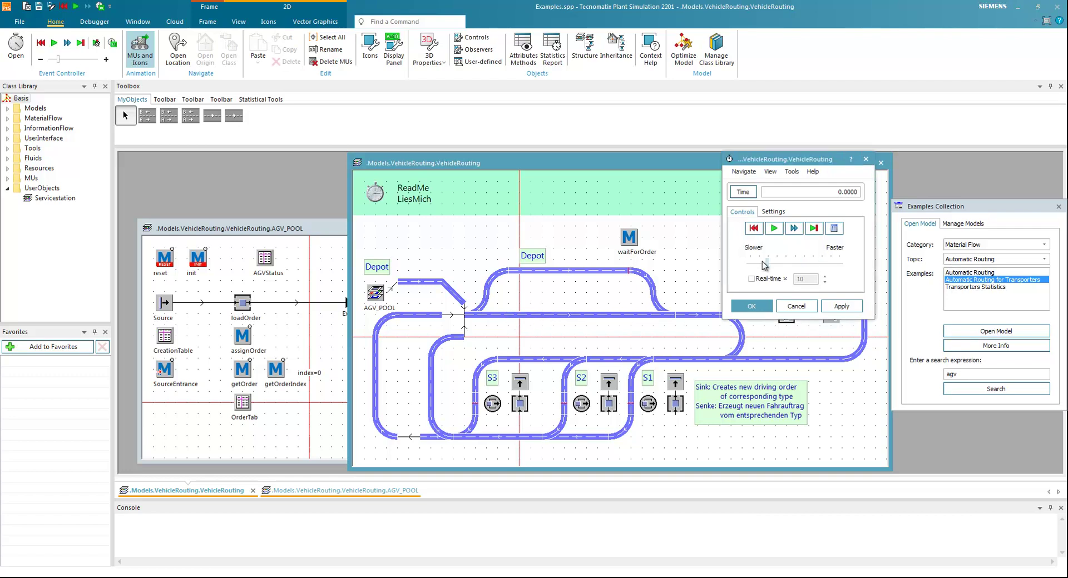
pyautogui.moveTo(776, 162); pyautogui.dragTo(781, 91)
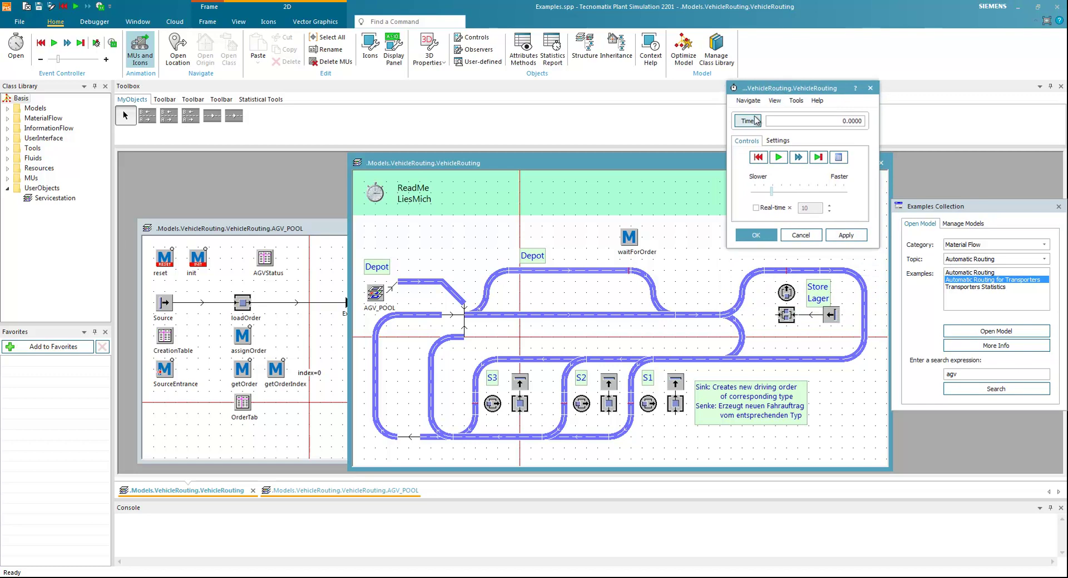
pyautogui.click(778, 158)
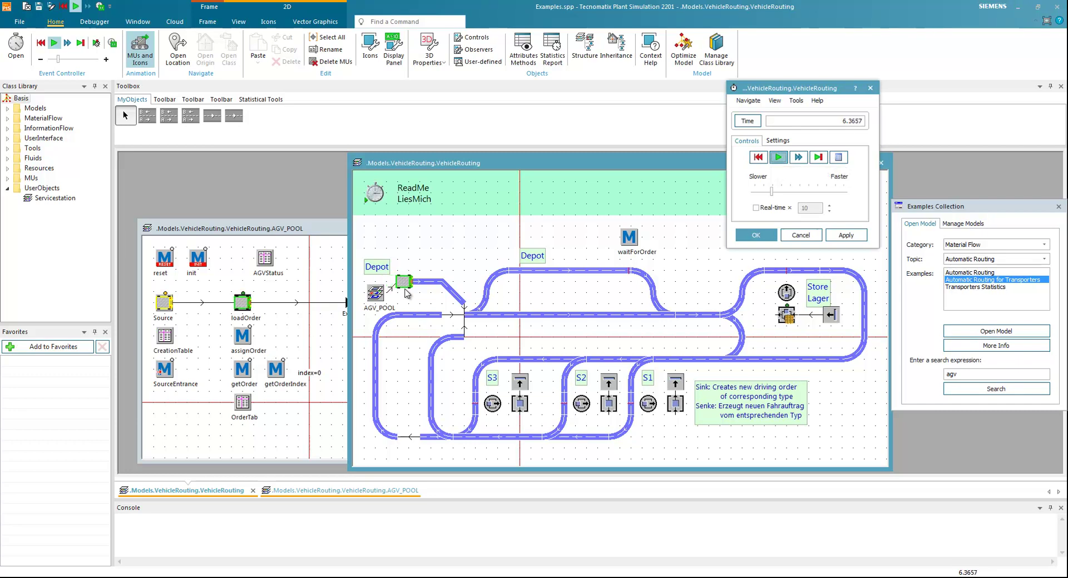
pyautogui.click(770, 208)
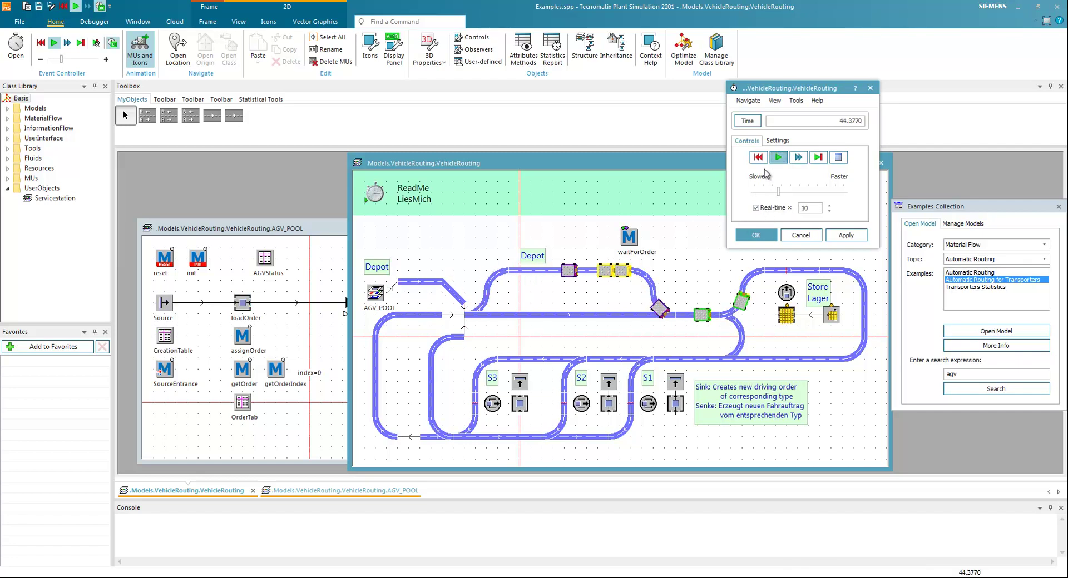
pyautogui.click(778, 158)
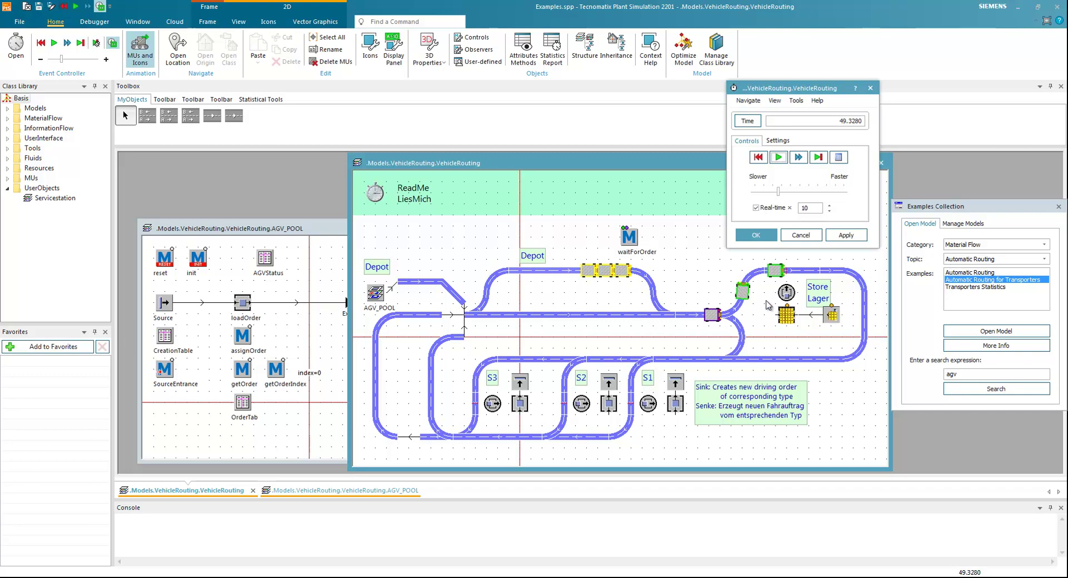
# Check the routing settings of the leading AGV near the store and the route details of the AGV behind it.
pyautogui.doubleClick(776, 272)
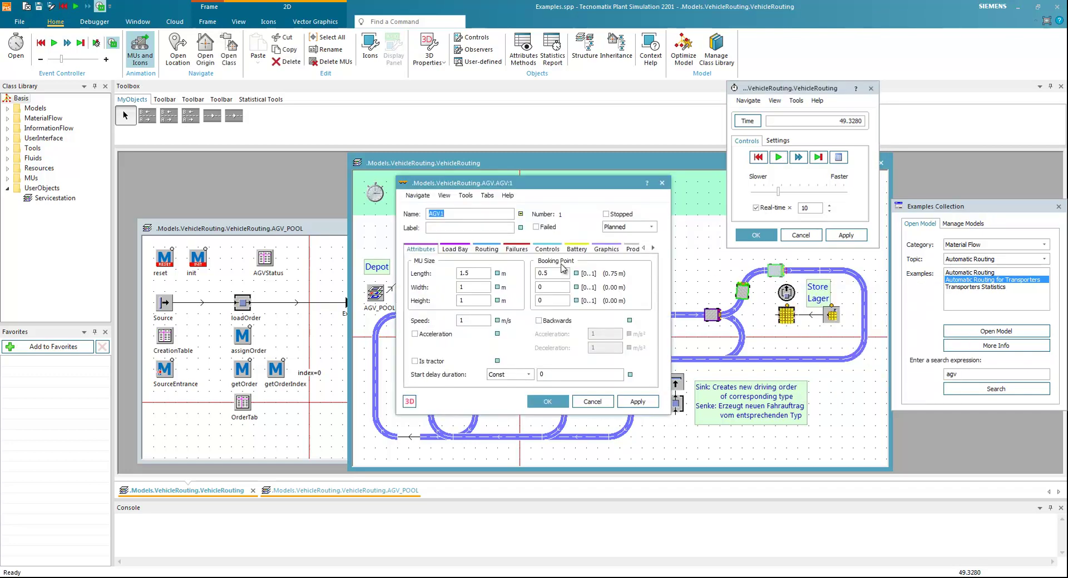
pyautogui.click(486, 250)
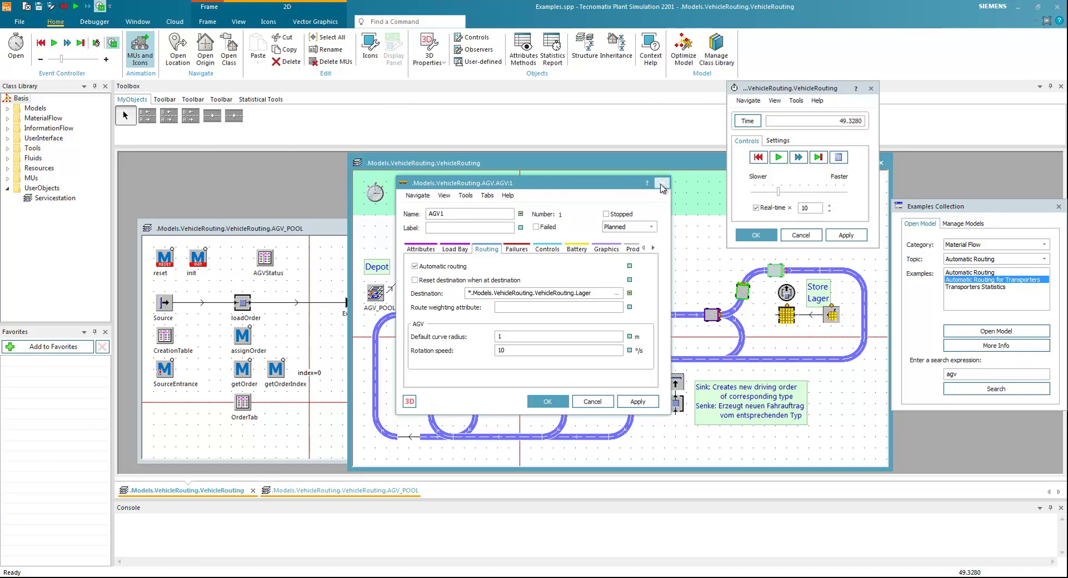
pyautogui.moveTo(745, 293)
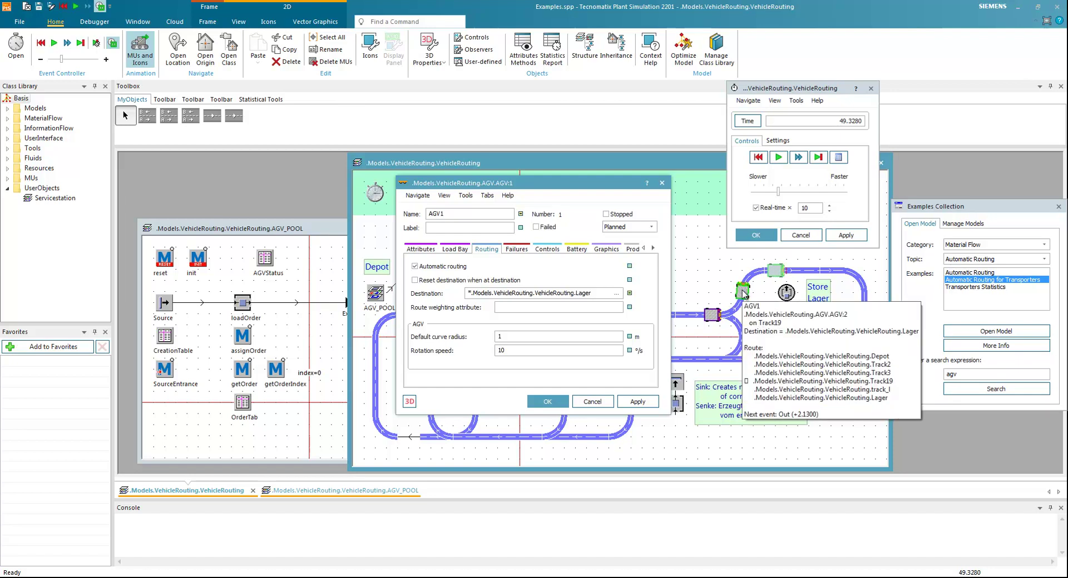
# Check the routing settings of the second AGV near the store and close the open AGV dialogs.
pyautogui.doubleClick(744, 293)
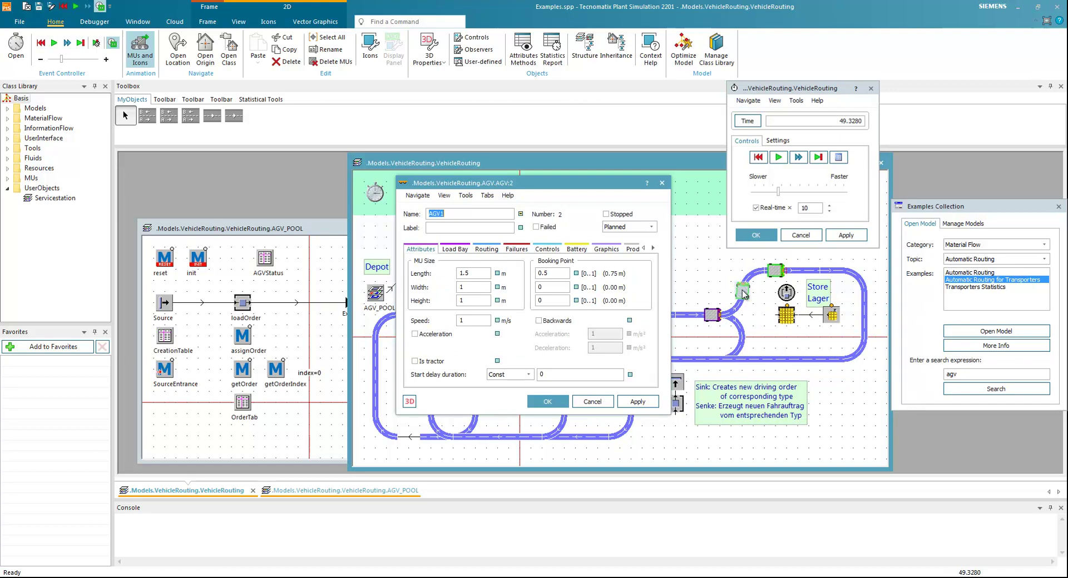
pyautogui.click(486, 250)
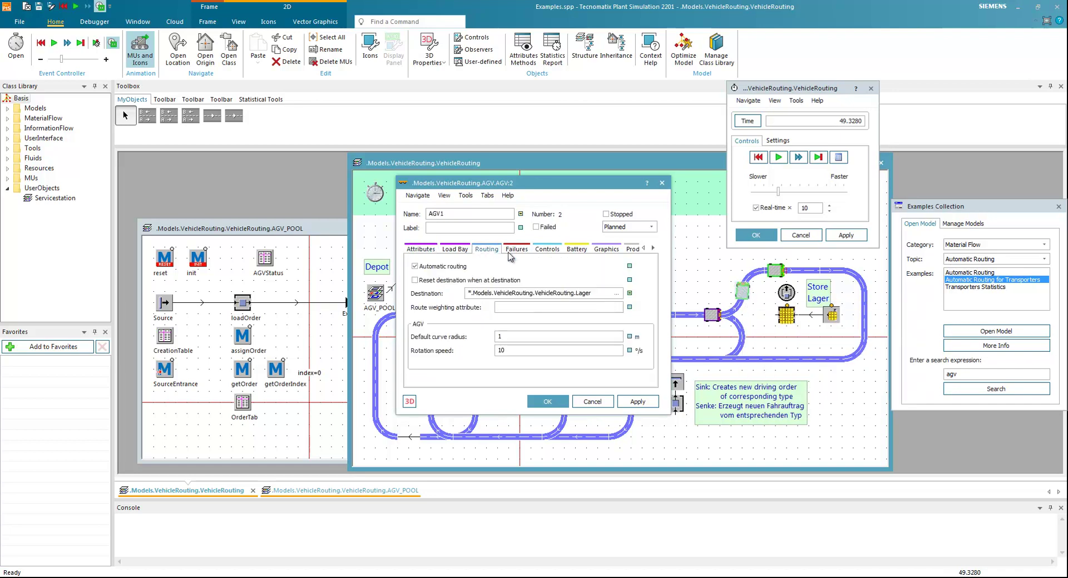
pyautogui.click(662, 184)
pyautogui.click(663, 185)
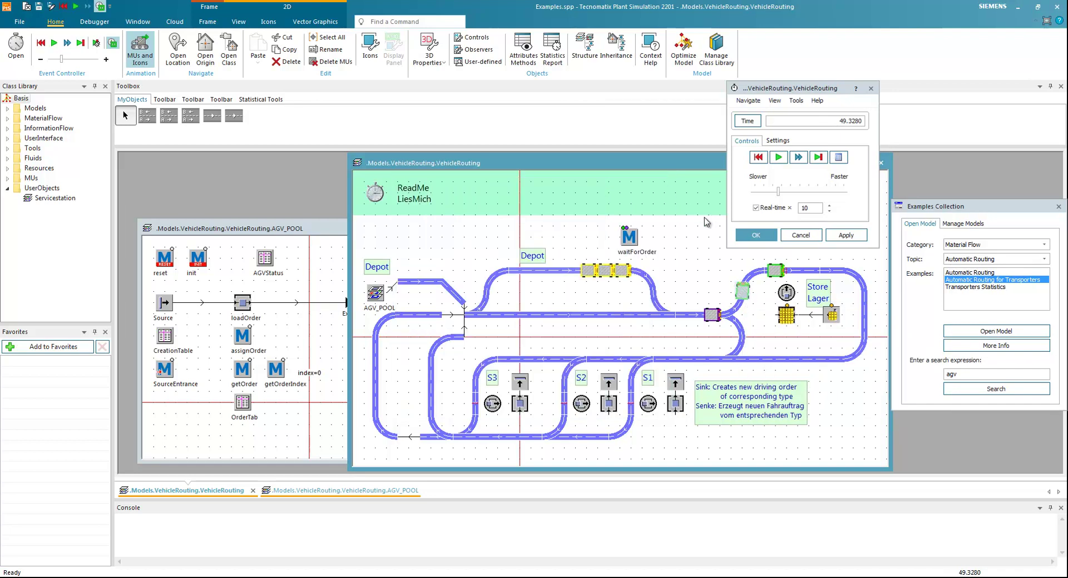
# Open the OrderQueue list in AGV_POOL and arrange it below the AGV_POOL frame, with both windows beside the VehicleRouting frame.
pyautogui.click(722, 258)
pyautogui.moveTo(350, 266); pyautogui.dragTo(412, 265)
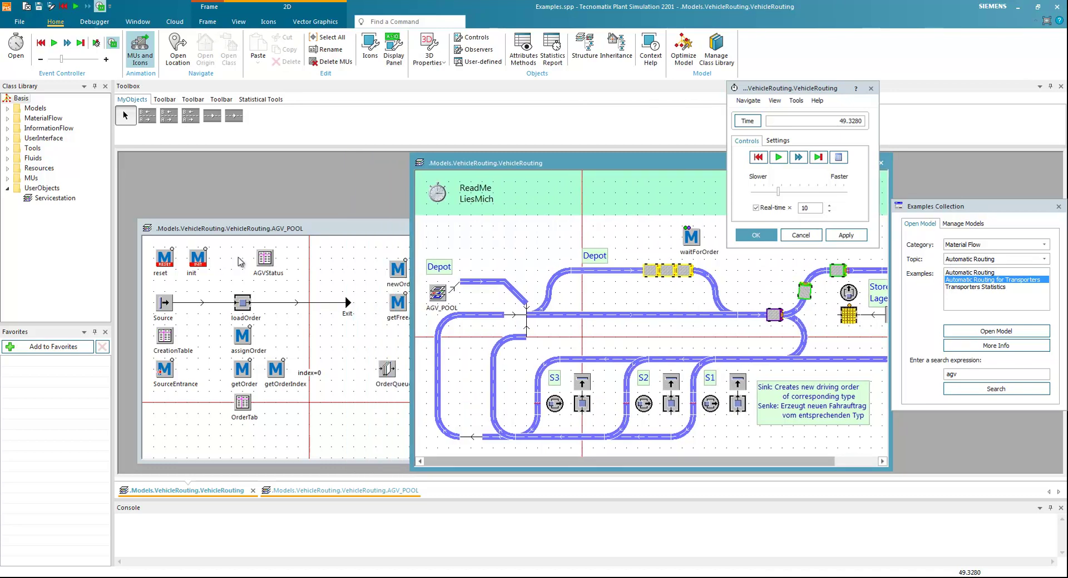
pyautogui.doubleClick(392, 369)
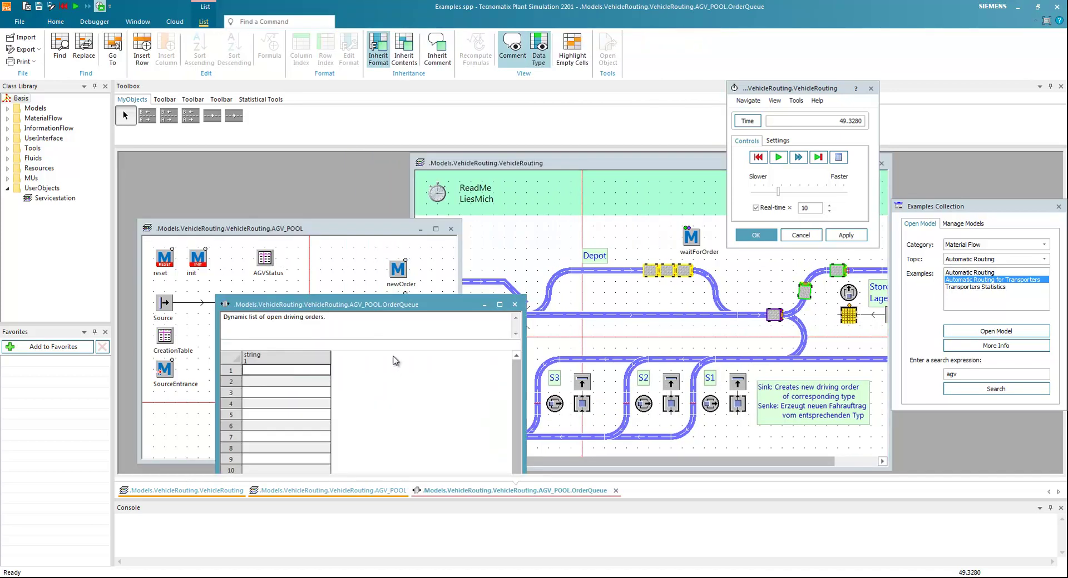
pyautogui.moveTo(401, 299); pyautogui.dragTo(401, 371)
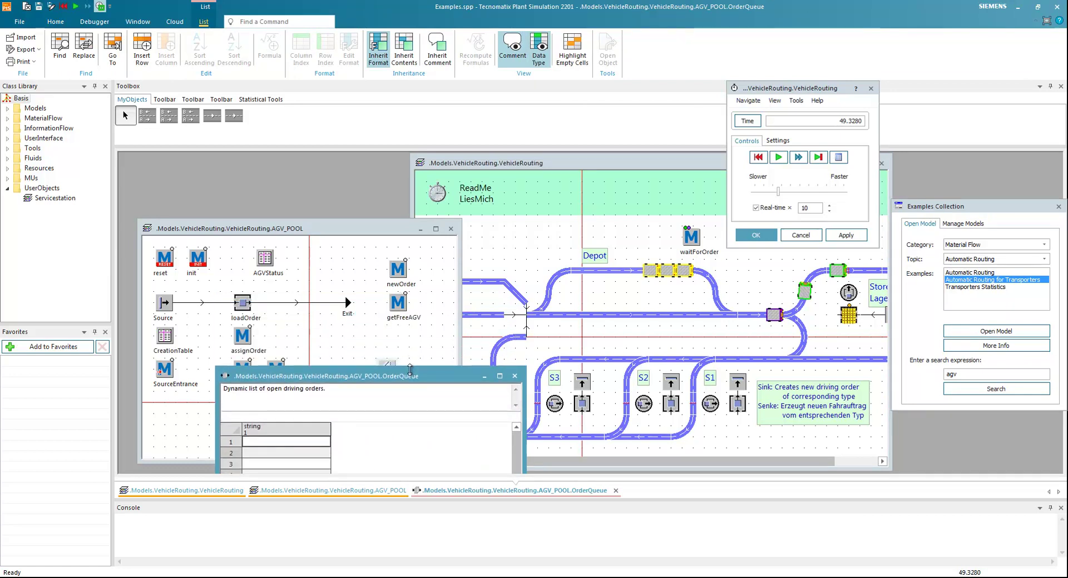
pyautogui.click(349, 233)
pyautogui.moveTo(348, 233); pyautogui.dragTo(336, 167)
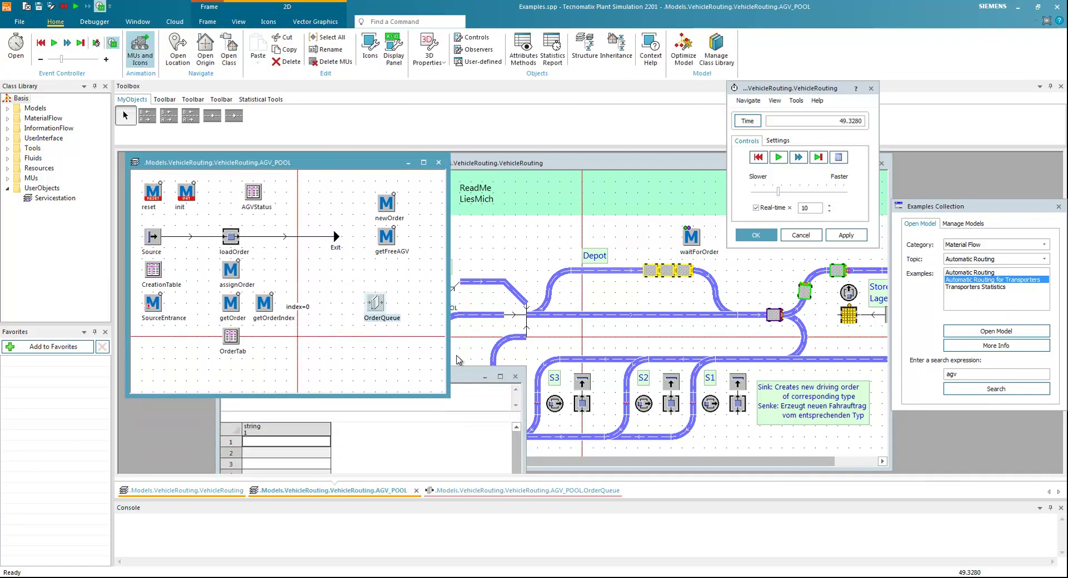
pyautogui.click(467, 380)
pyautogui.moveTo(462, 383); pyautogui.dragTo(372, 377)
pyautogui.moveTo(434, 400); pyautogui.dragTo(376, 398)
pyautogui.moveTo(447, 392); pyautogui.dragTo(406, 394)
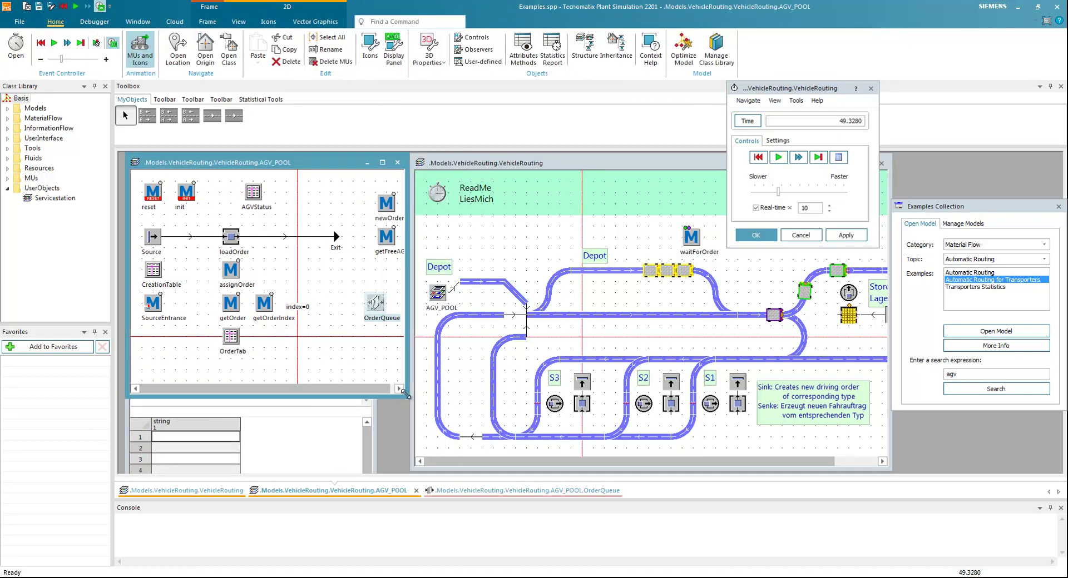
# Run the simulation until three loaded AGVs line up before station S1, pause it, and check the routing destination of each.
pyautogui.click(778, 158)
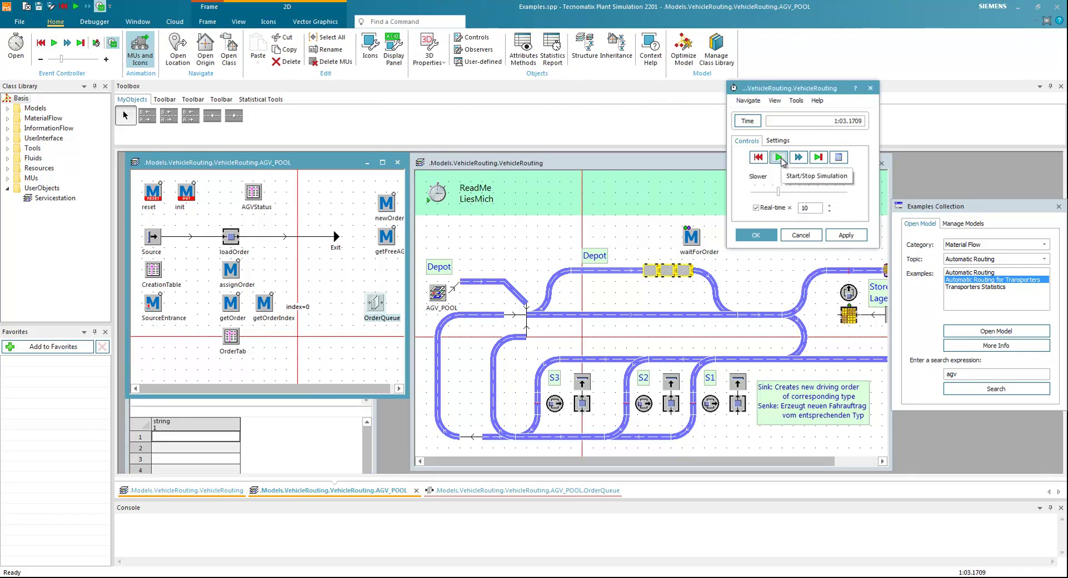
pyautogui.click(778, 158)
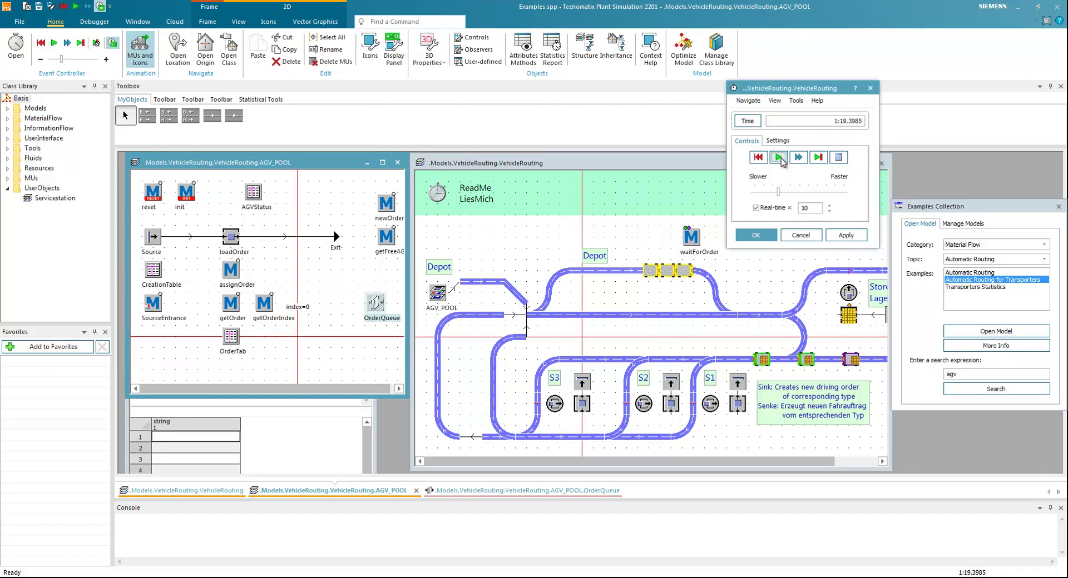
pyautogui.doubleClick(760, 360)
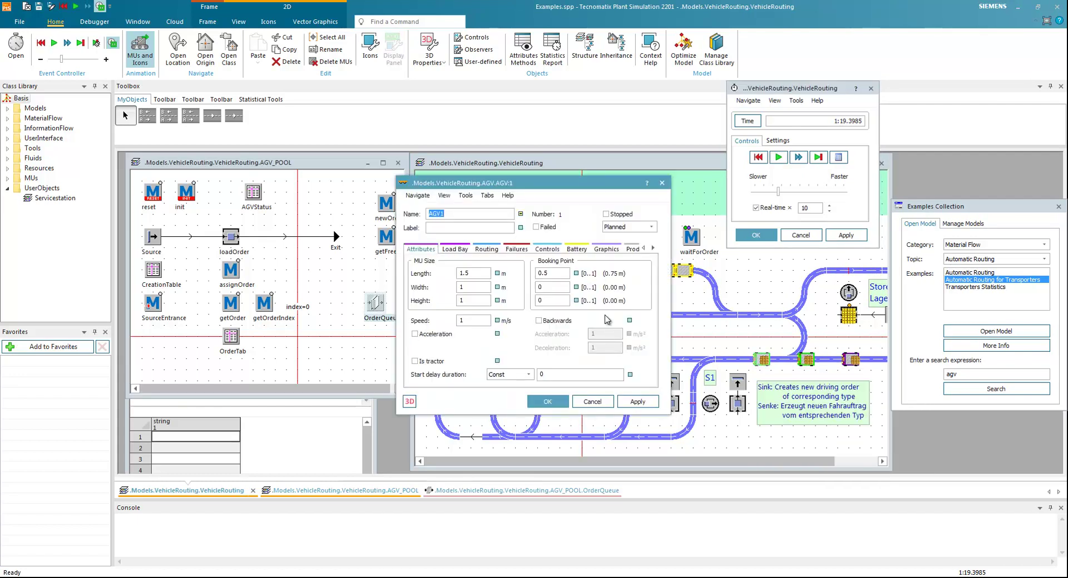
pyautogui.click(485, 250)
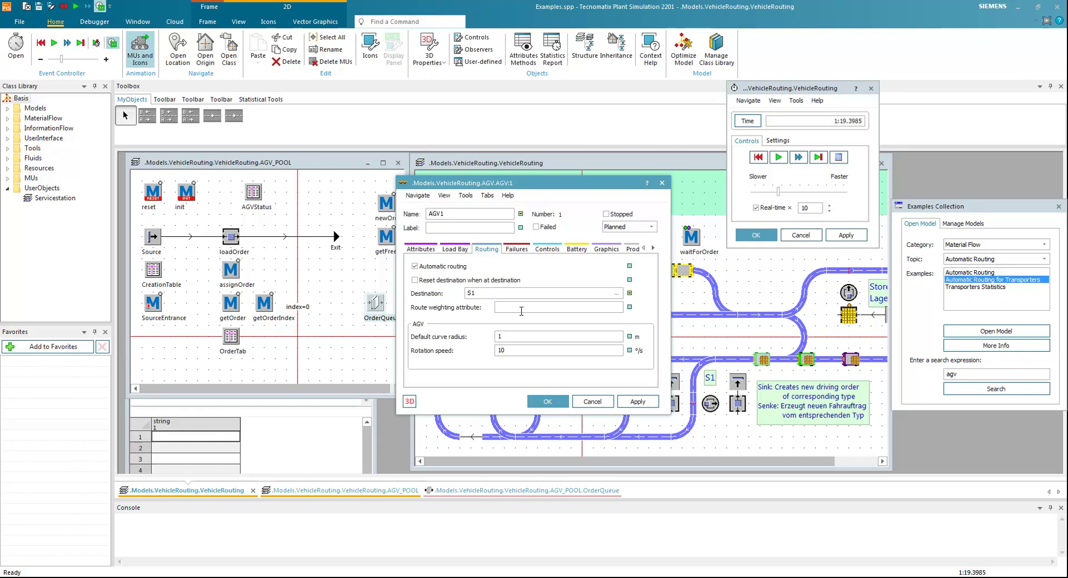
pyautogui.doubleClick(804, 359)
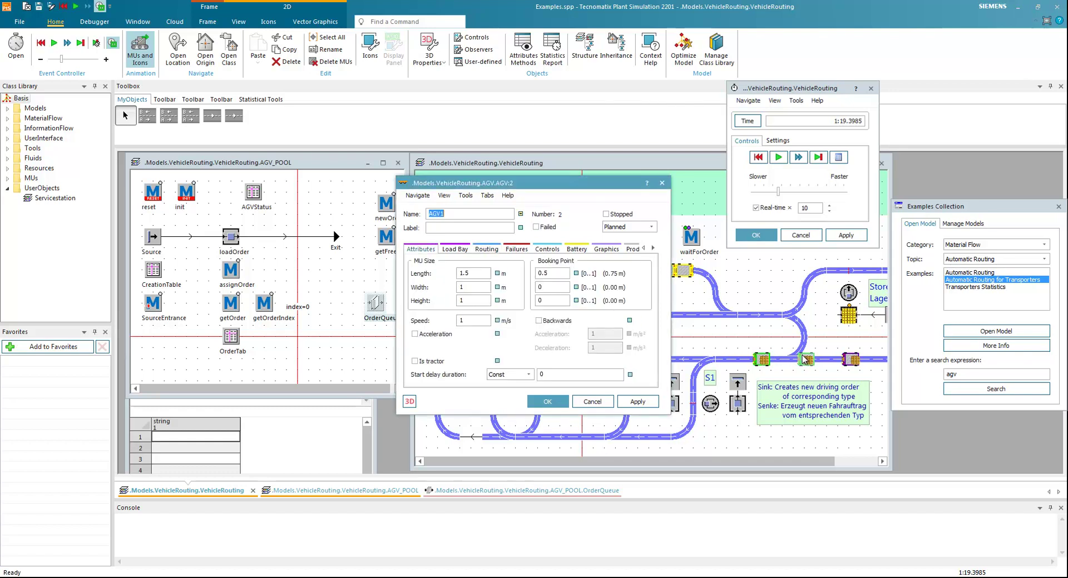
pyautogui.click(487, 249)
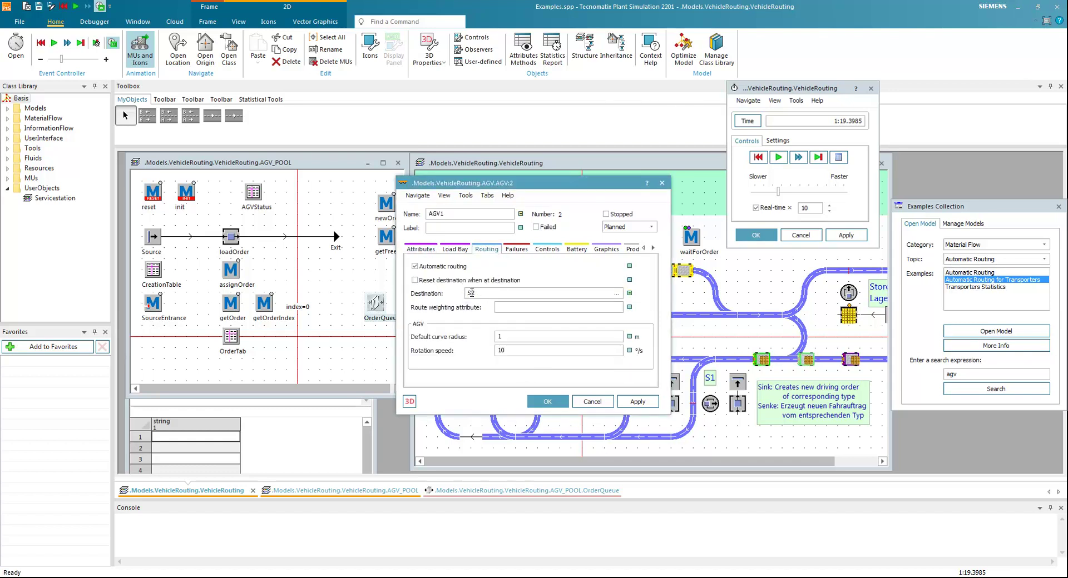
pyautogui.click(593, 402)
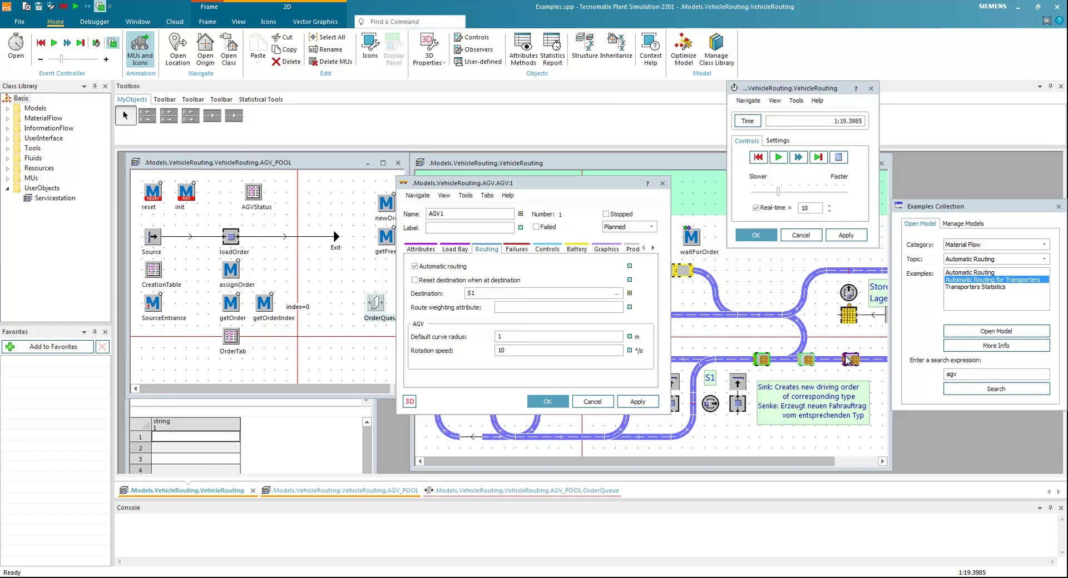
pyautogui.doubleClick(847, 359)
pyautogui.click(489, 249)
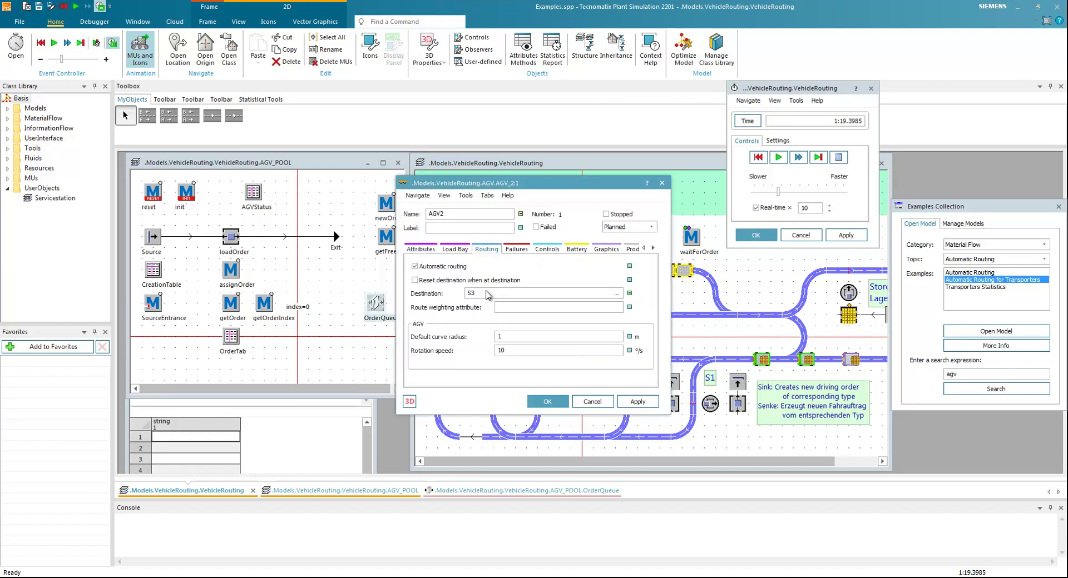
pyautogui.click(584, 401)
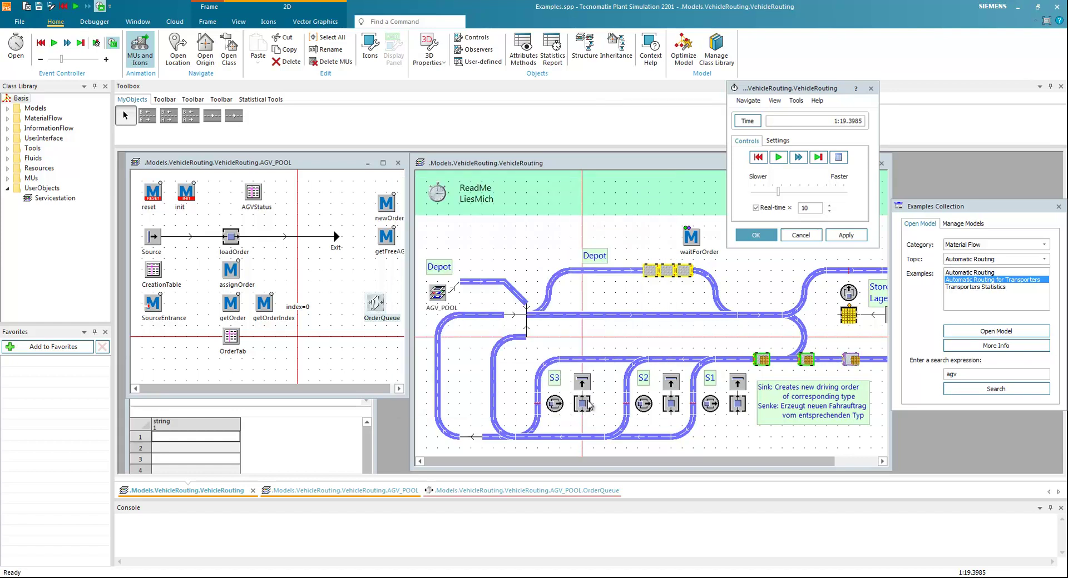
pyautogui.click(759, 280)
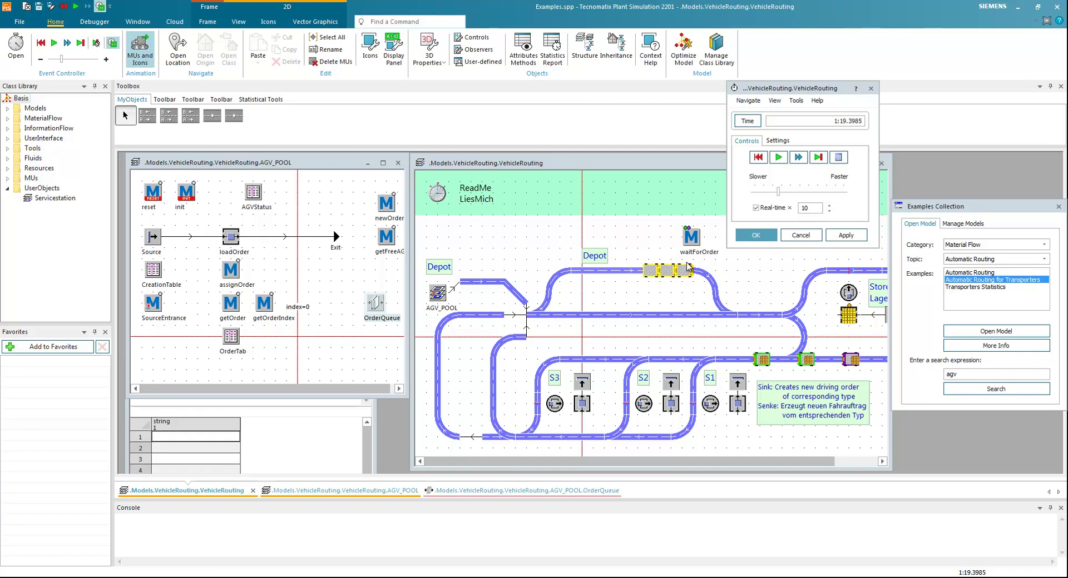
# Inspect the user-defined attributes of the drain at station S1.
pyautogui.doubleClick(737, 385)
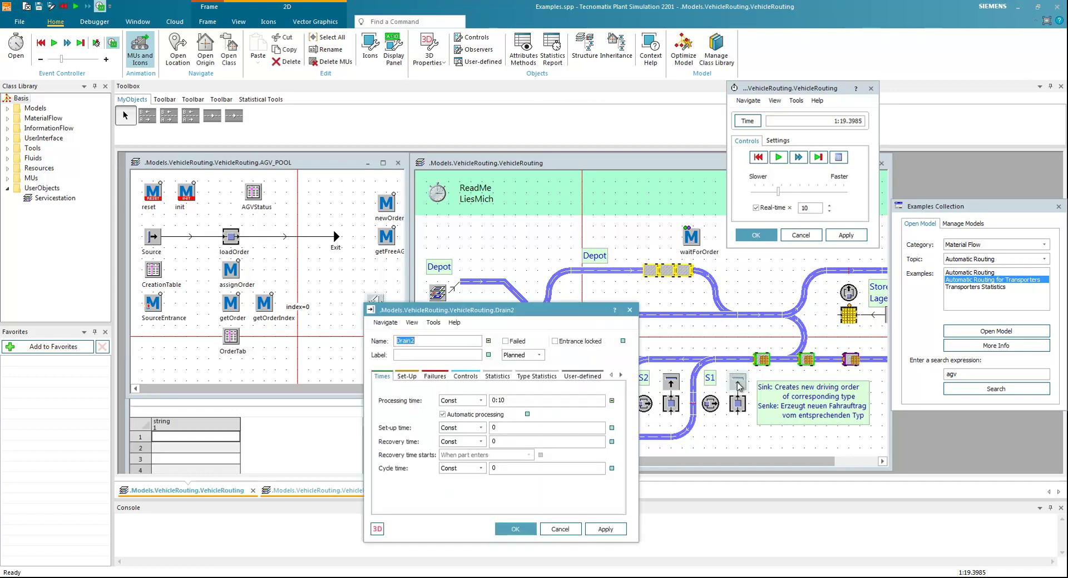
pyautogui.click(583, 377)
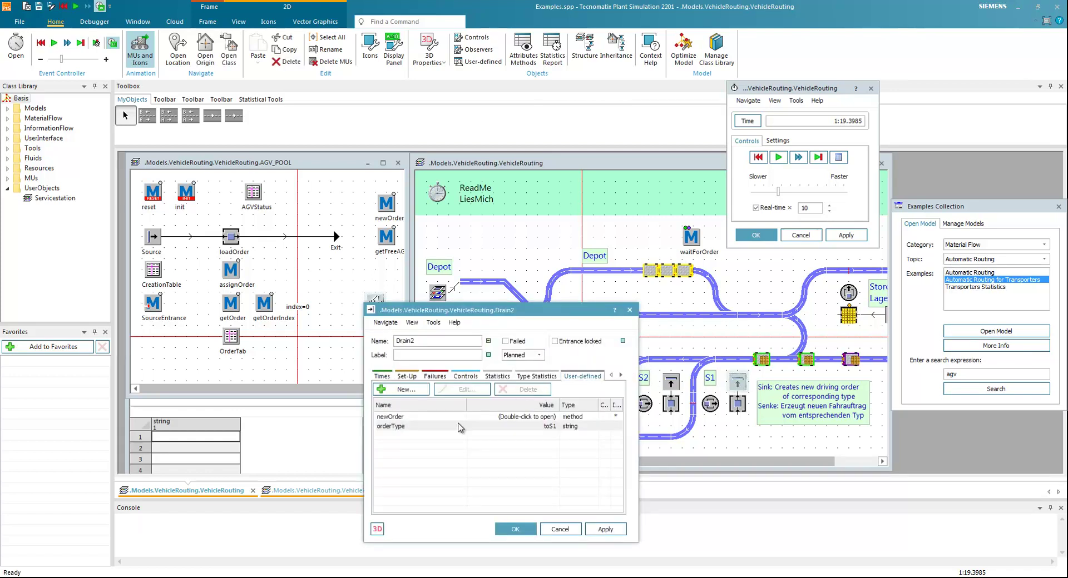
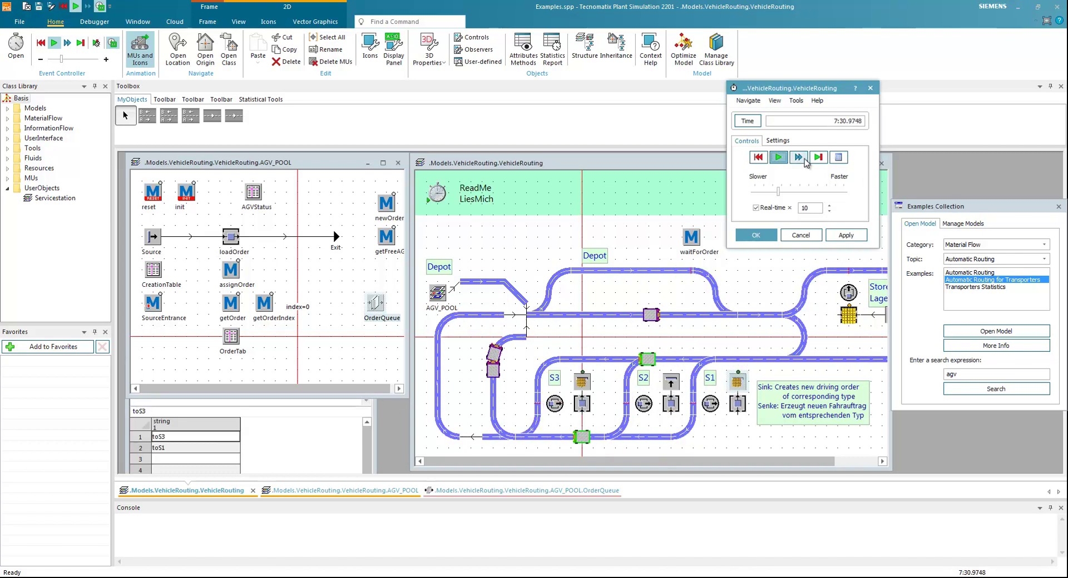
# Examine the open orders in OrderQueue while resuming the simulation, and reset the simulation to its start.
pyautogui.click(342, 457)
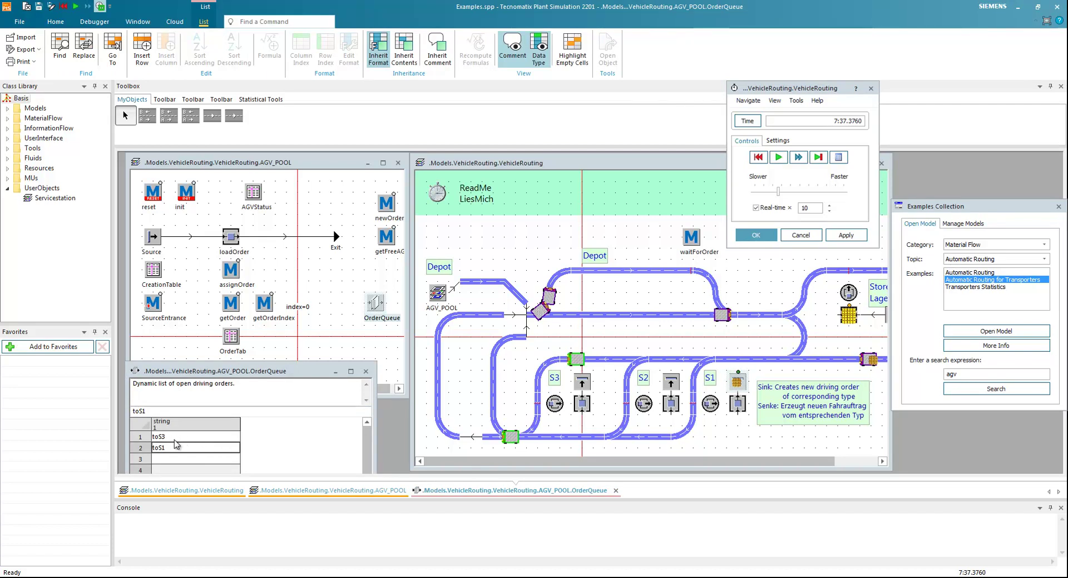
pyautogui.click(780, 158)
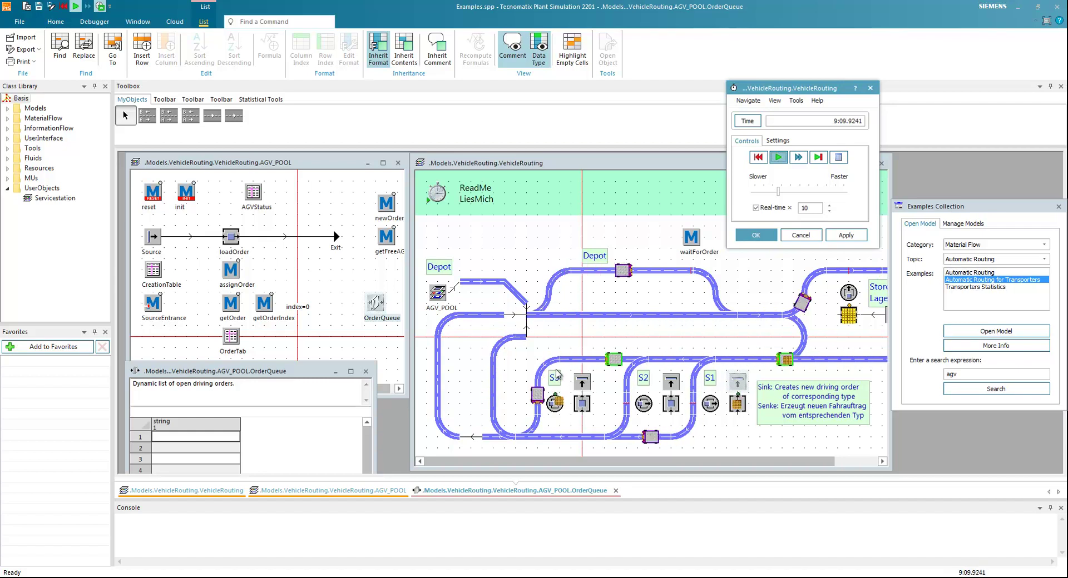
pyautogui.click(778, 158)
pyautogui.click(758, 159)
# Review the getOrder method in AGV_POOL together with the OrderTab table that it copies driving orders from.
pyautogui.click(345, 283)
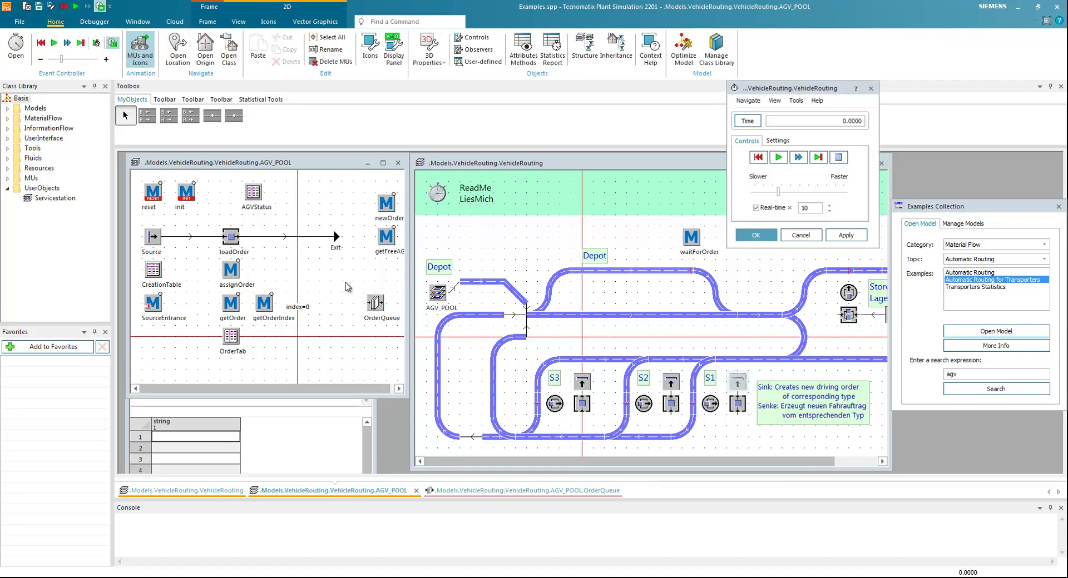
pyautogui.doubleClick(236, 307)
pyautogui.moveTo(299, 310); pyautogui.dragTo(352, 234)
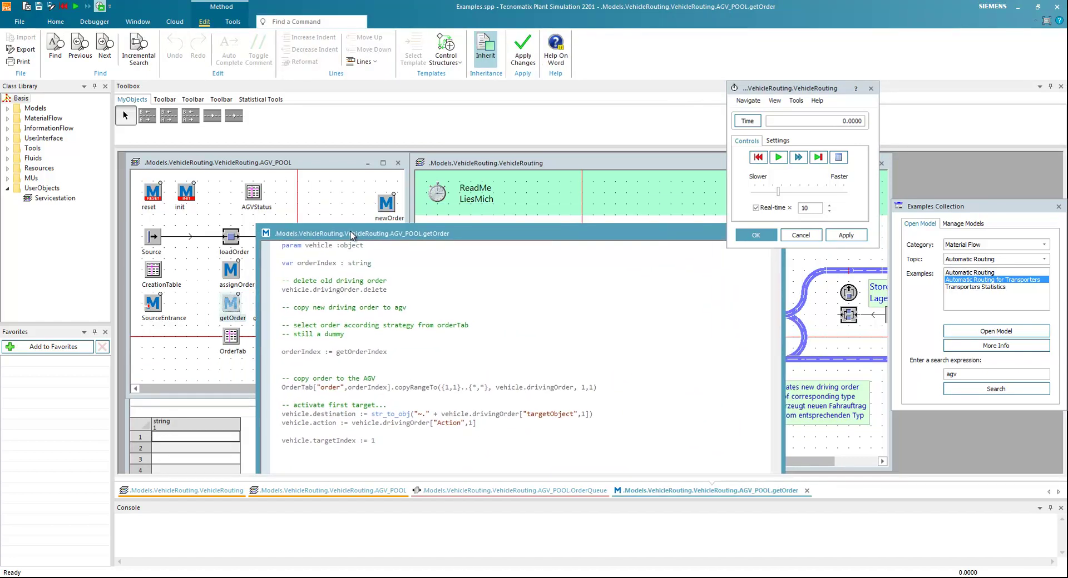
pyautogui.doubleClick(231, 339)
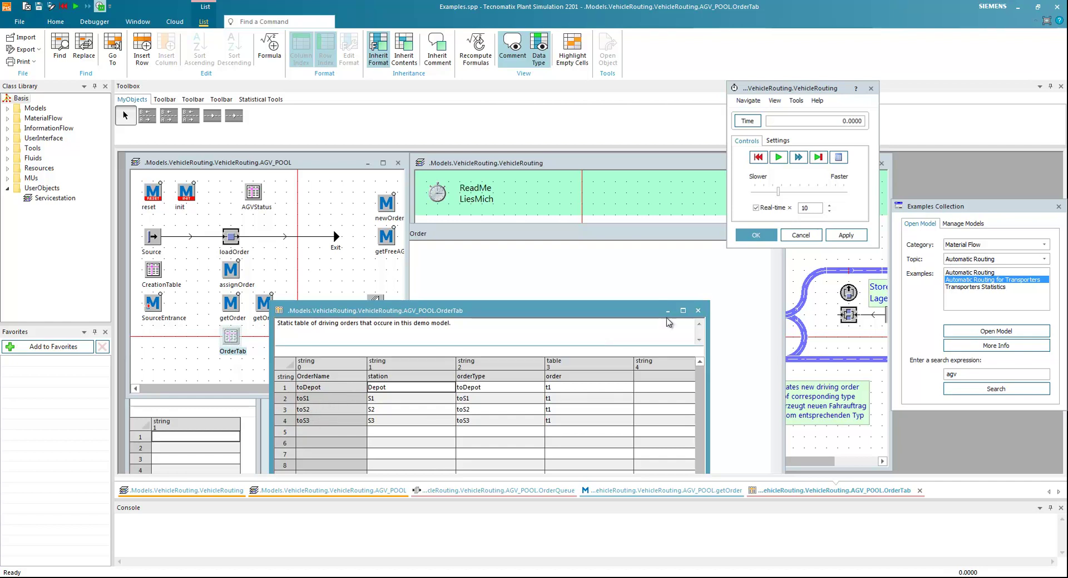
pyautogui.click(699, 311)
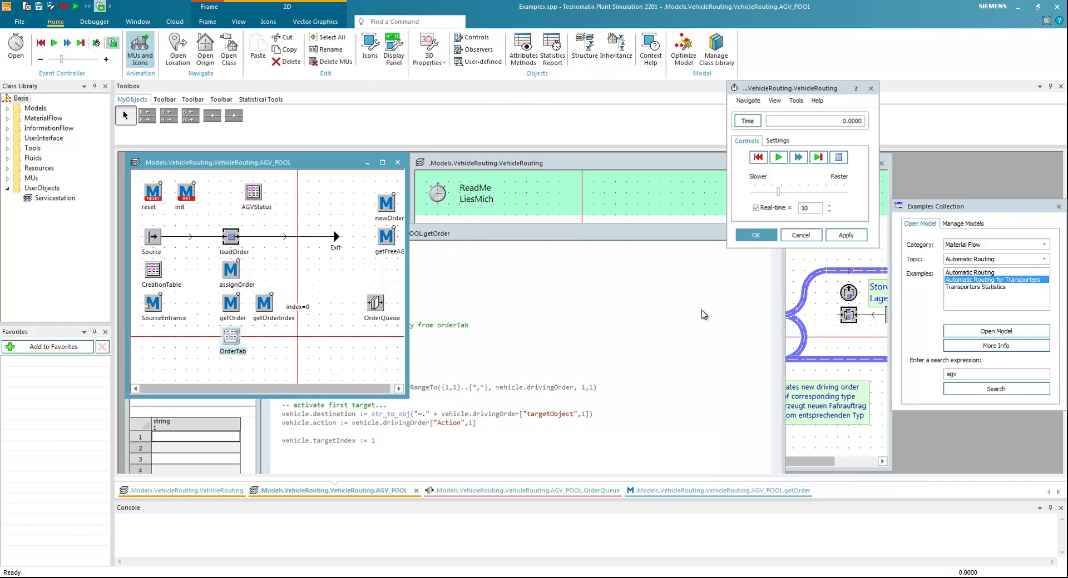
# Review the order picking strategy in the getOrderIndex method, close it, and select the OrderQueue object it refers to.
pyautogui.doubleClick(263, 304)
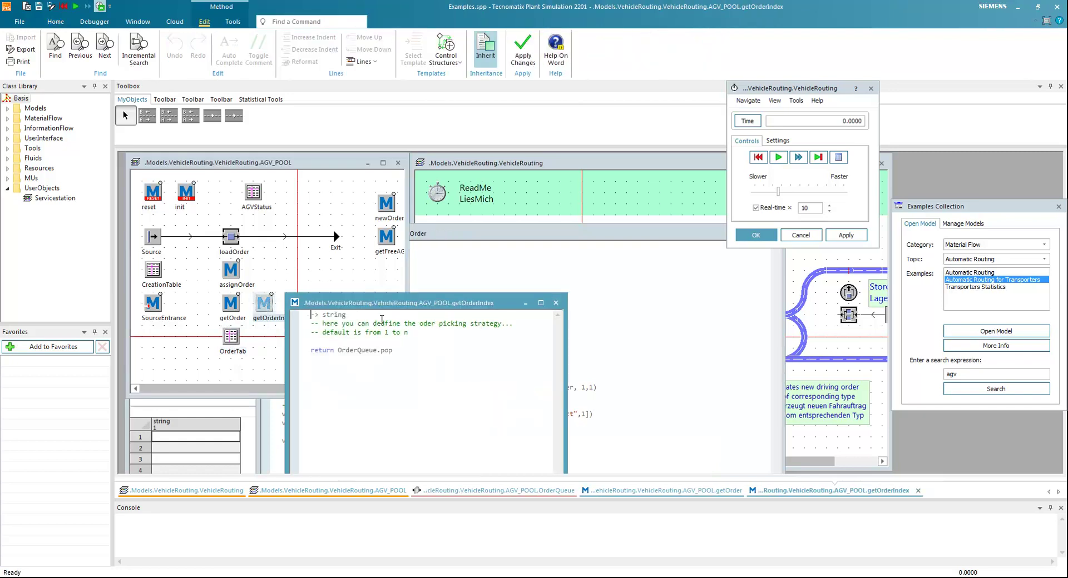
pyautogui.click(557, 303)
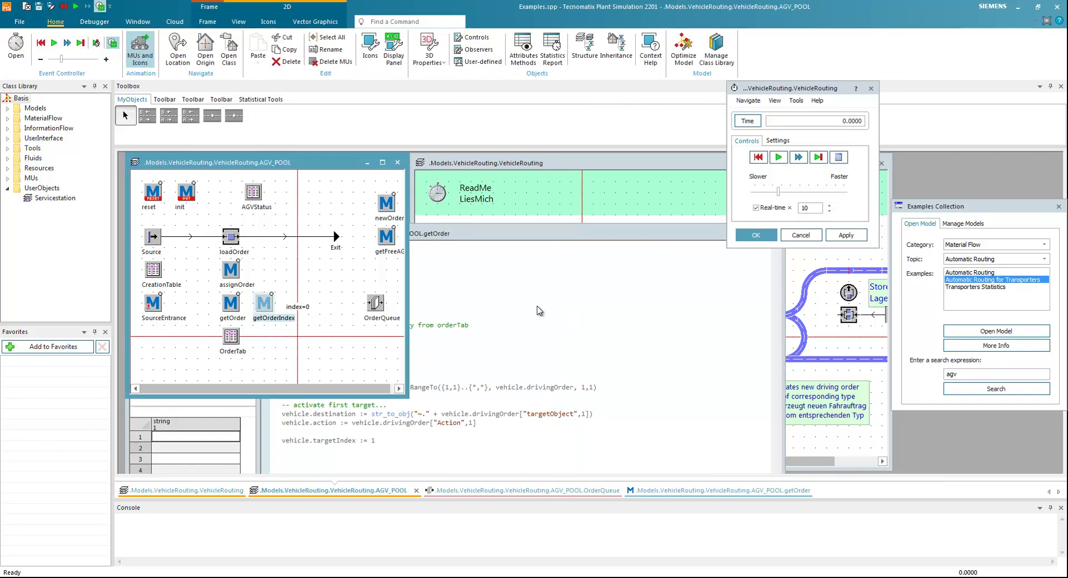
pyautogui.click(377, 307)
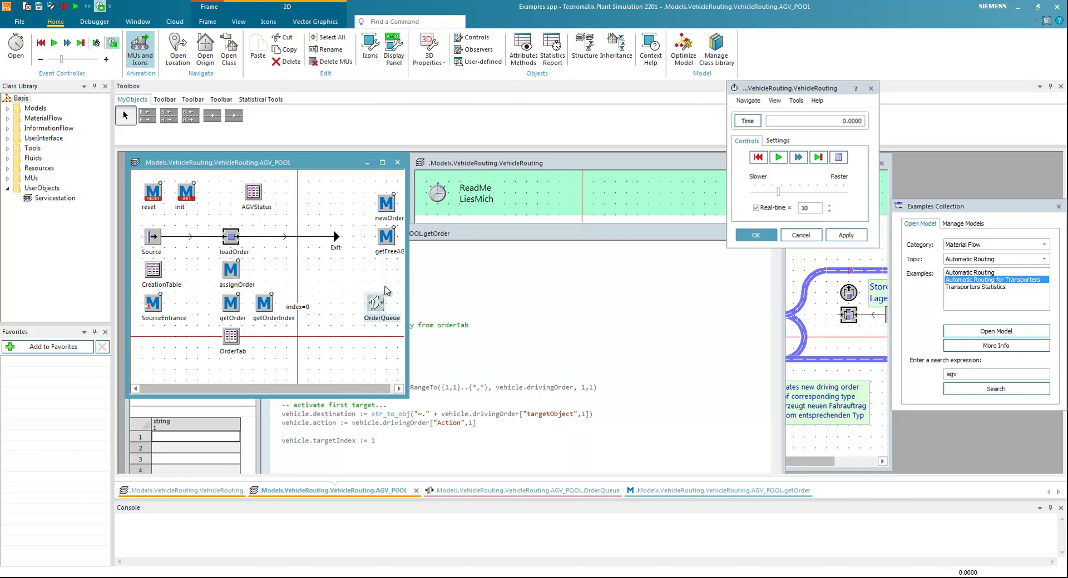
# Close the event controller, getOrder, AGV_POOL and OrderQueue windows, and move the VehicleRouting frame to the middle of the workspace.
pyautogui.click(803, 238)
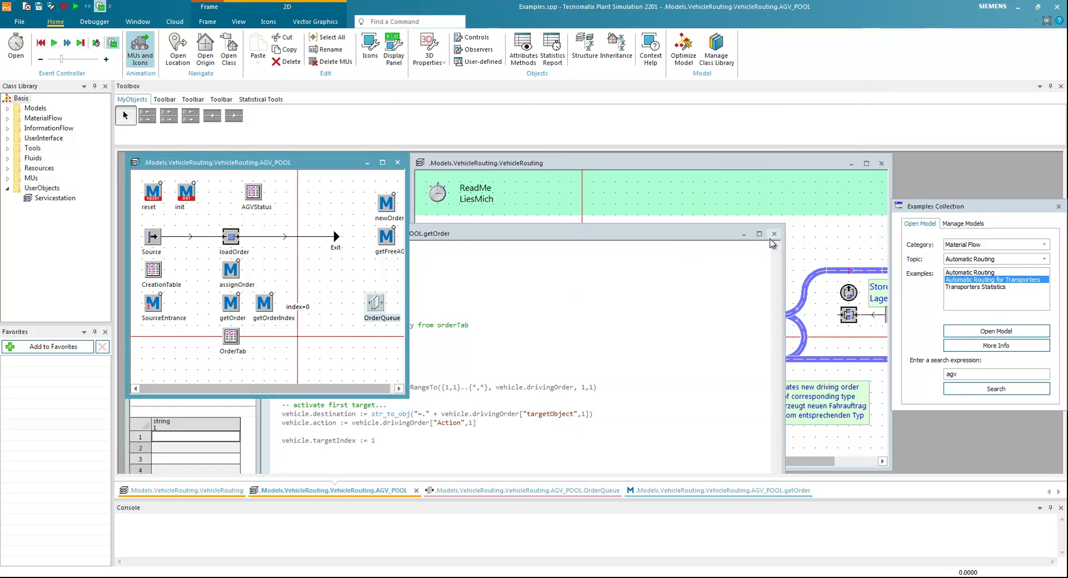
pyautogui.click(774, 234)
pyautogui.click(398, 163)
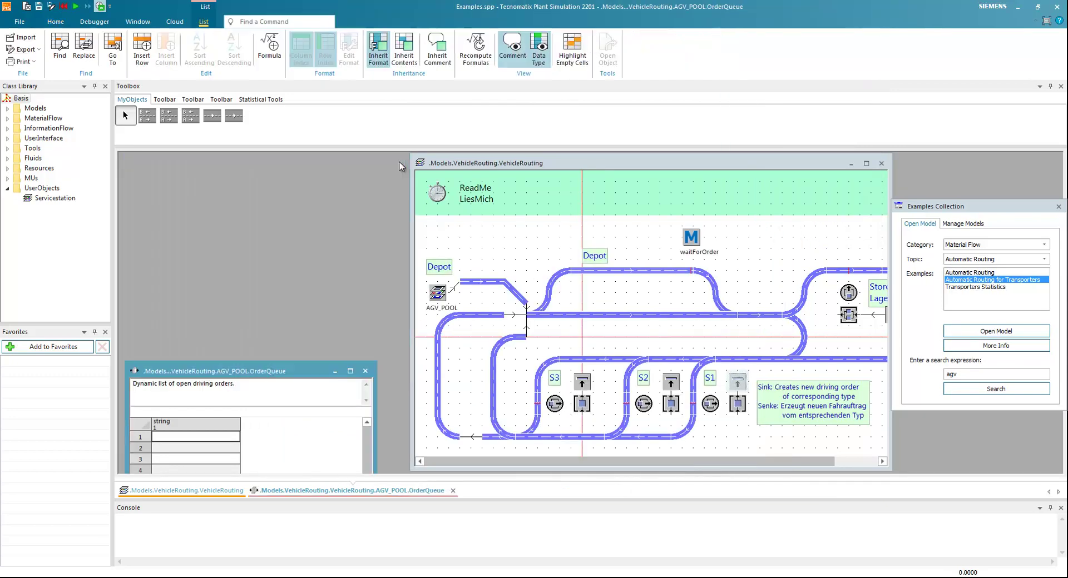
pyautogui.click(365, 371)
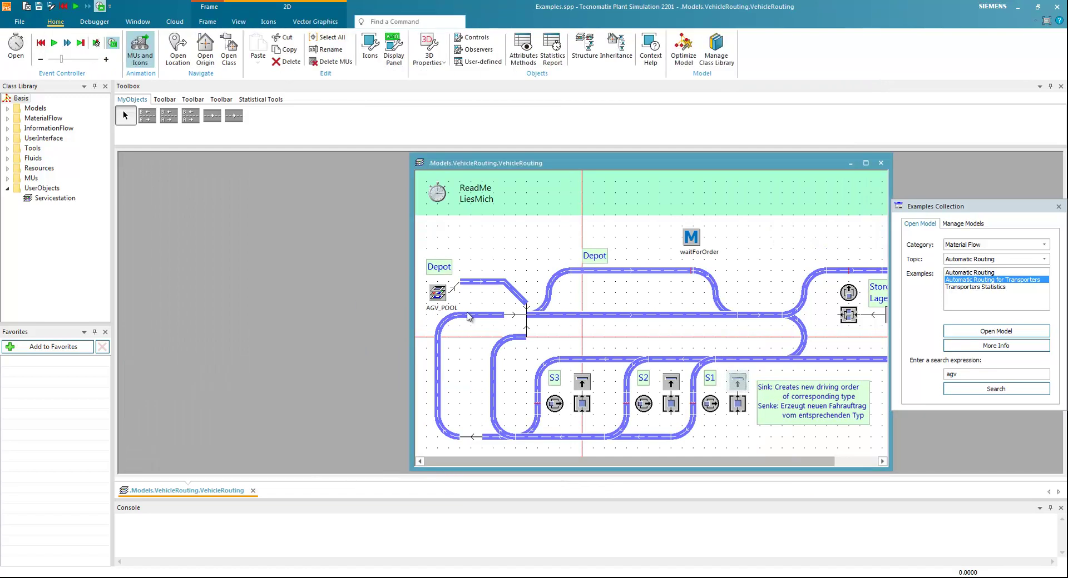
pyautogui.moveTo(635, 159); pyautogui.dragTo(437, 153)
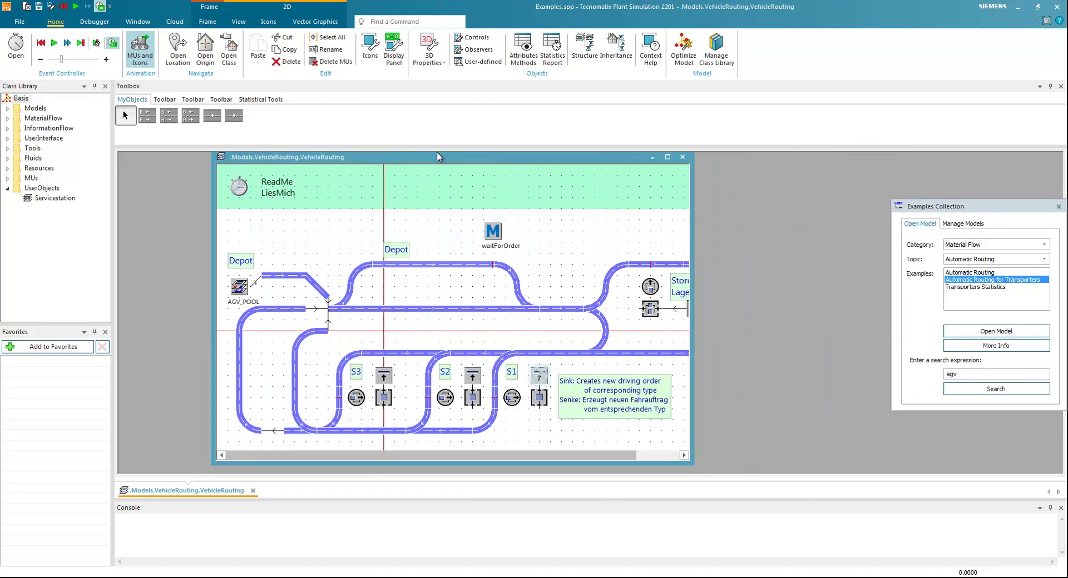
# Widen the VehicleRouting frame window until the whole track layout, including the Store loop, fits in it.
pyautogui.click(317, 336)
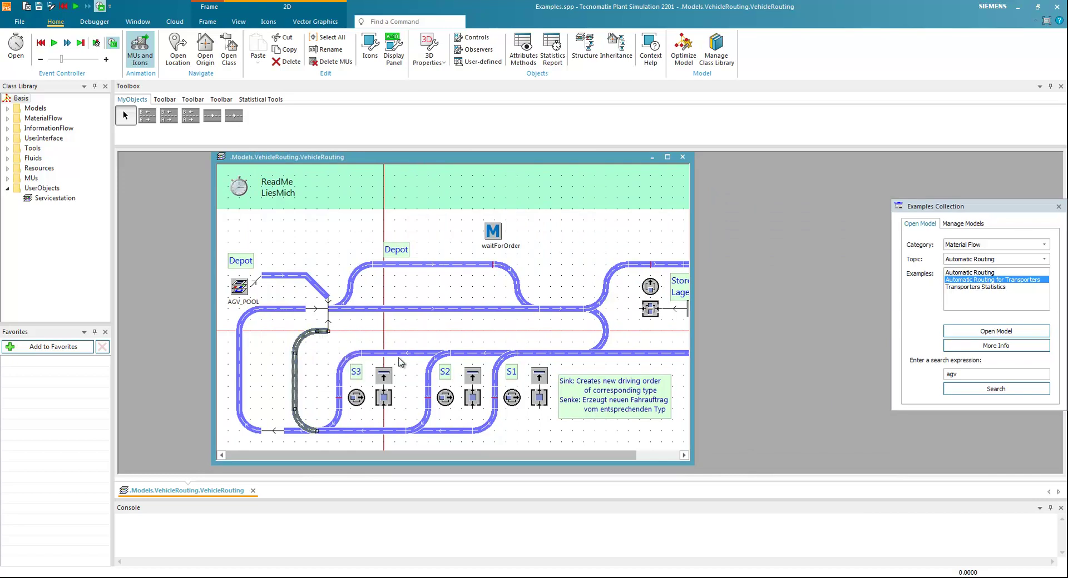
pyautogui.click(419, 329)
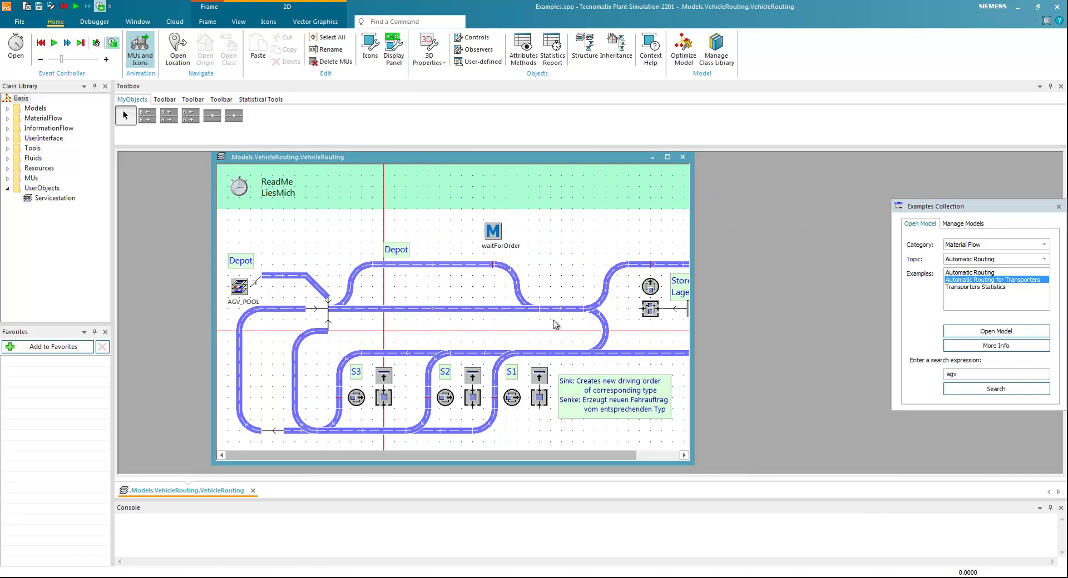
pyautogui.moveTo(689, 463); pyautogui.dragTo(779, 465)
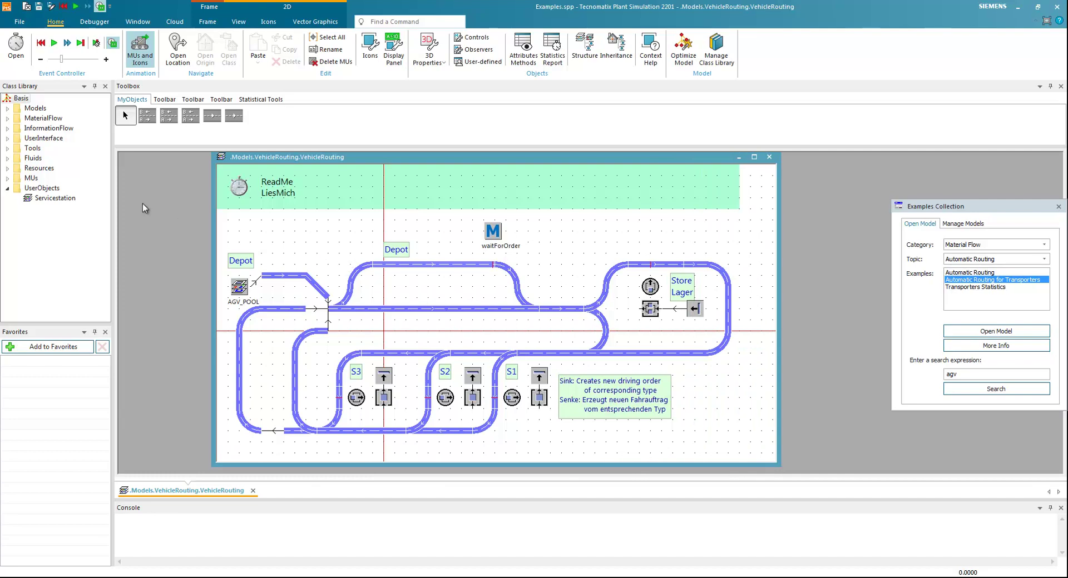
# Locate the VehicleRouting folder under Models in the class library and expand it to reach its frames and vehicle classes.
pyautogui.click(8, 172)
pyautogui.click(7, 172)
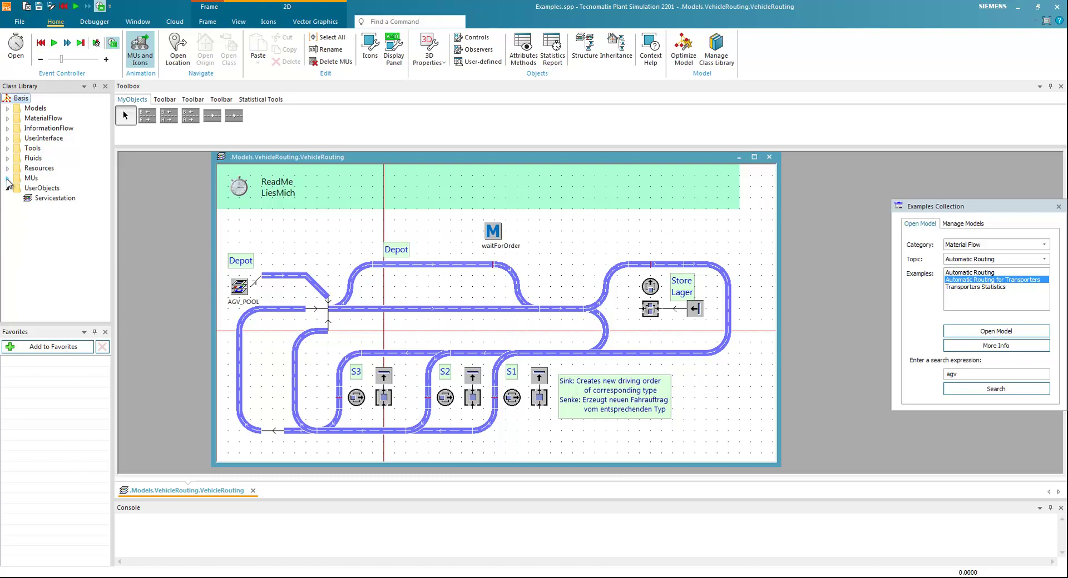
pyautogui.click(8, 118)
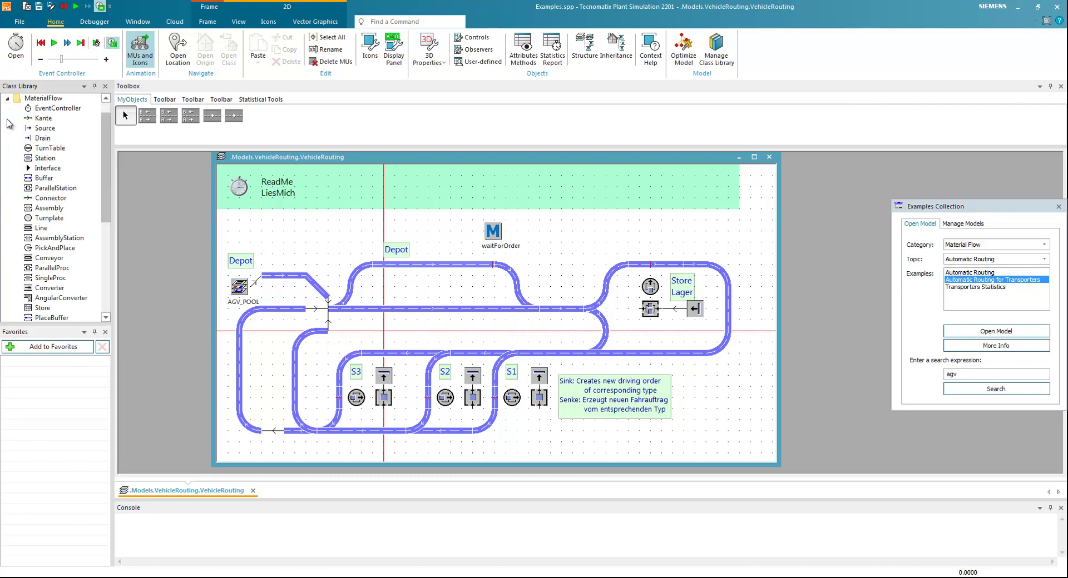
pyautogui.click(8, 98)
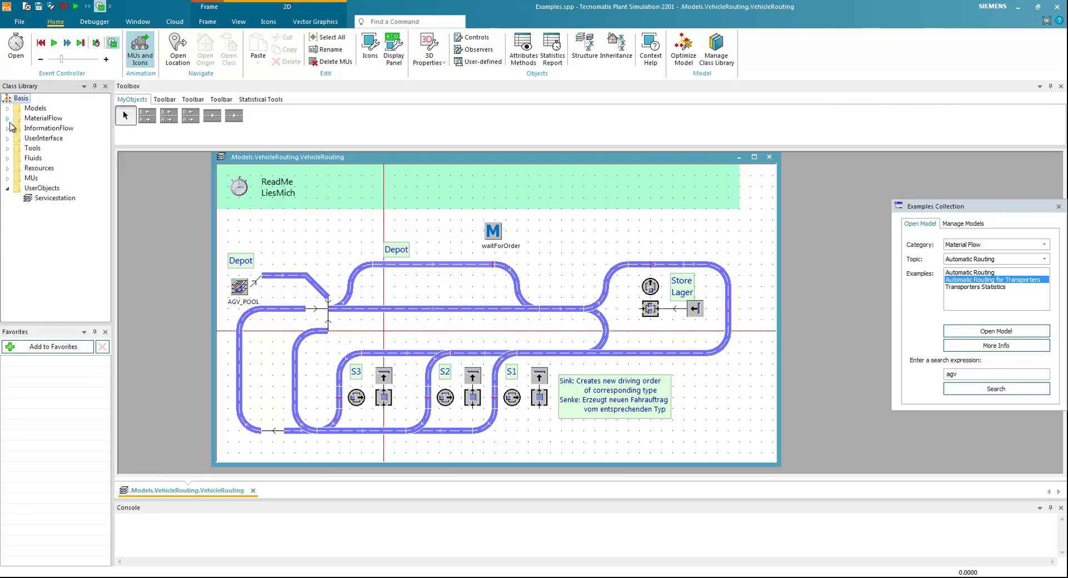
pyautogui.click(7, 109)
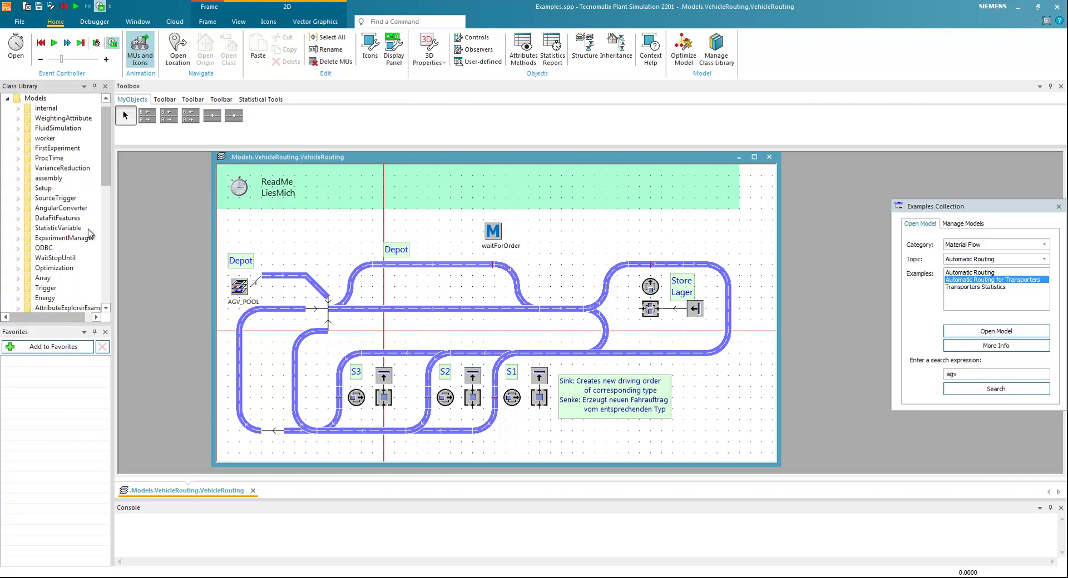
pyautogui.moveTo(100, 145); pyautogui.dragTo(107, 161)
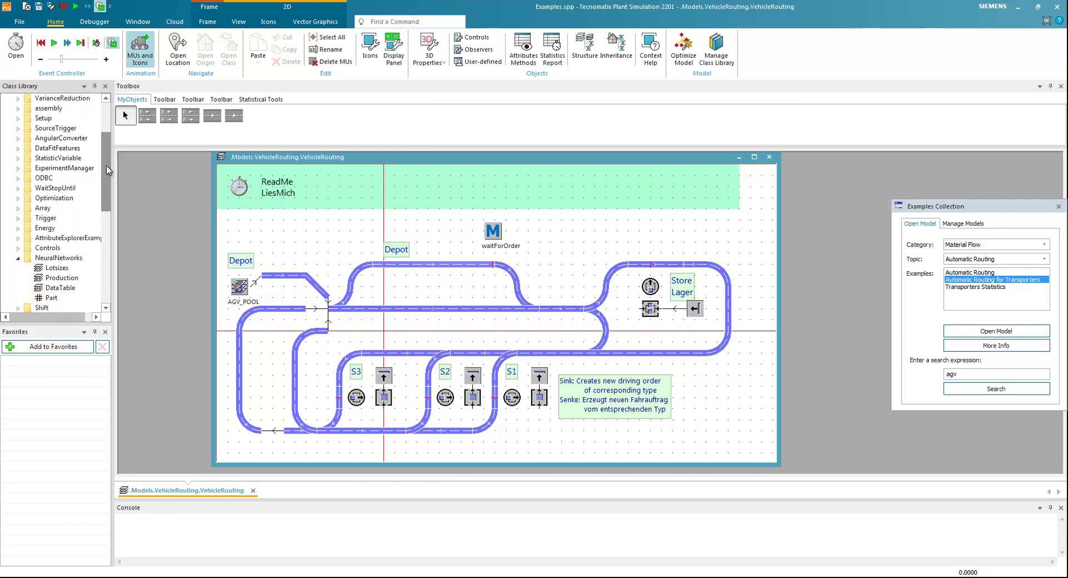
pyautogui.scroll(-3, 78, 220)
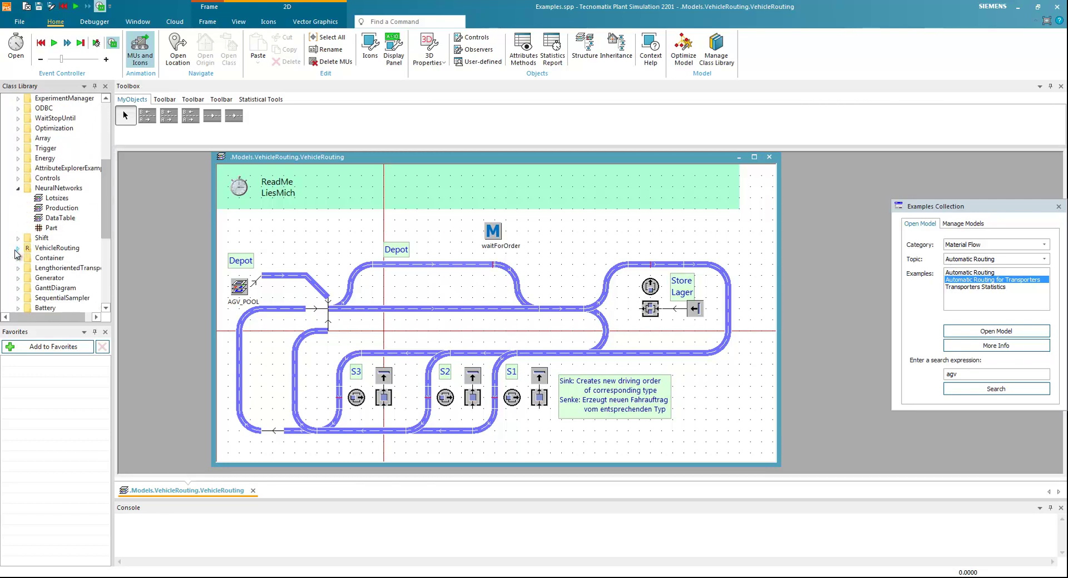
pyautogui.click(17, 249)
pyautogui.click(62, 189)
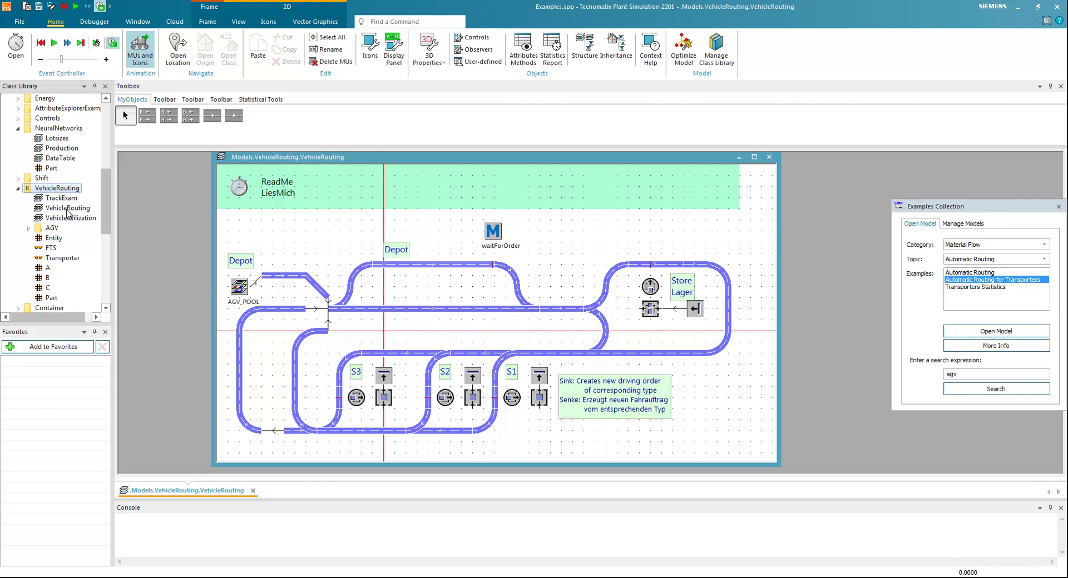
pyautogui.click(67, 209)
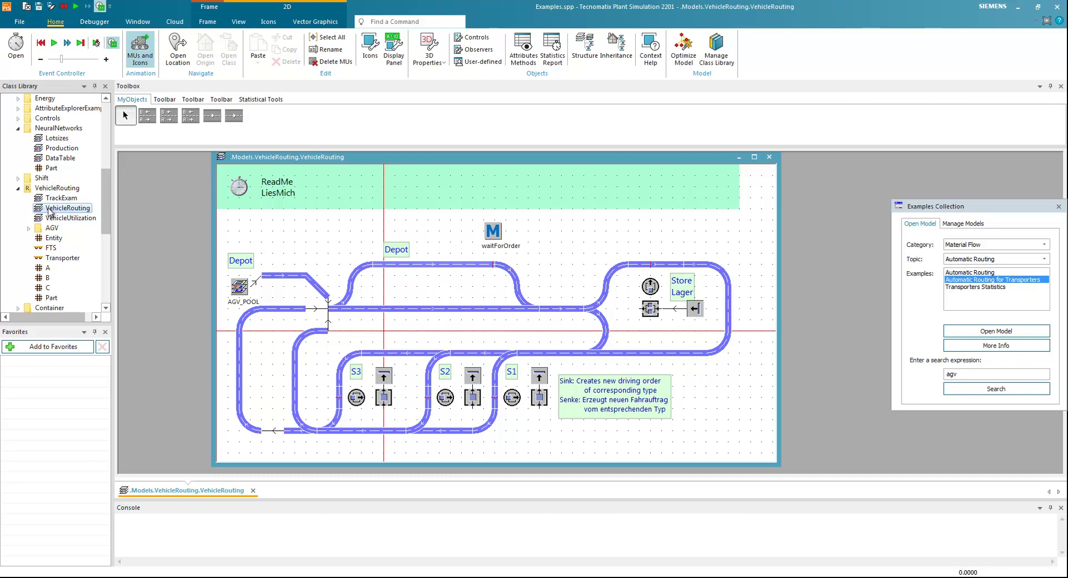
# Save the VehicleRouting folder as an object file named VehicleRouting_Ver1.psobj in the wichai folder.
pyautogui.rightClick(64, 189)
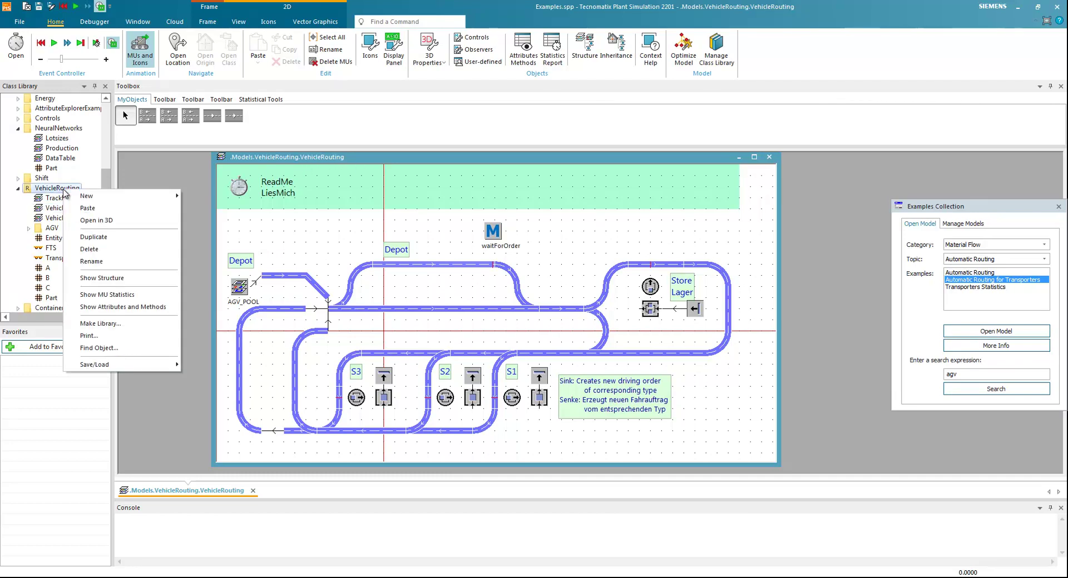
pyautogui.moveTo(139, 366)
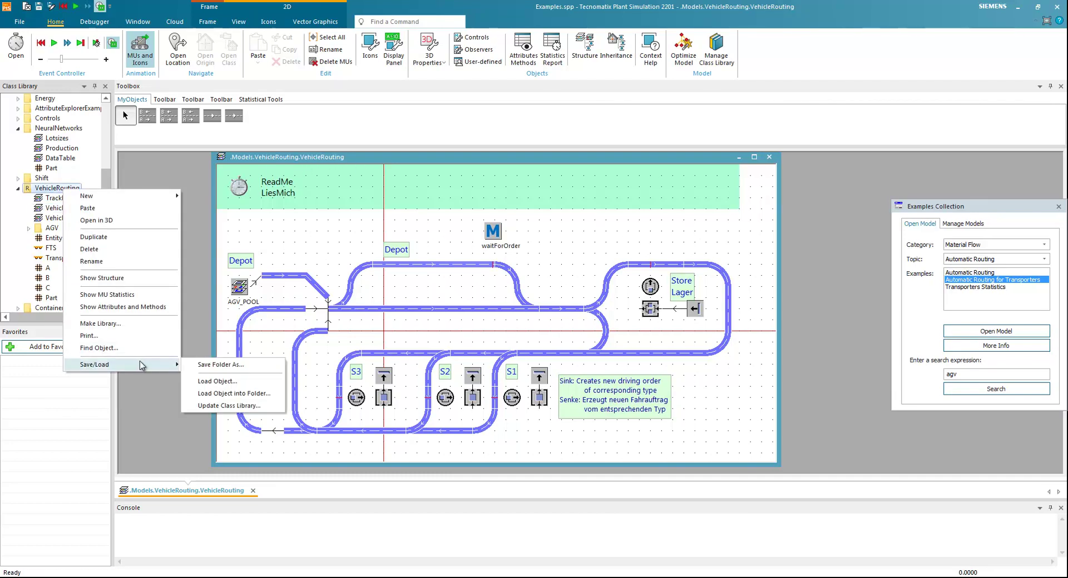
pyautogui.click(237, 367)
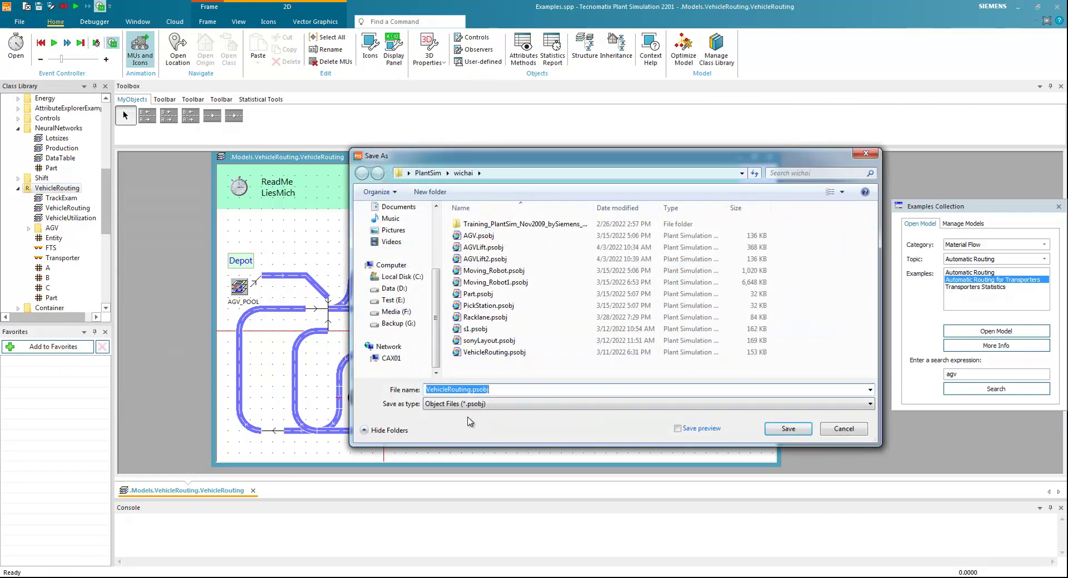
pyautogui.click(472, 390)
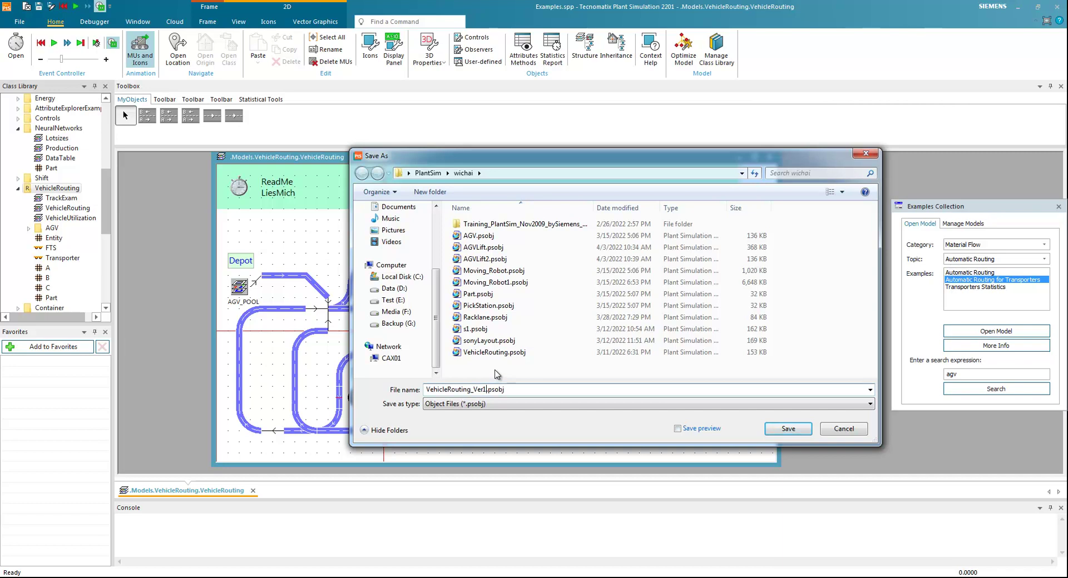
pyautogui.click(789, 431)
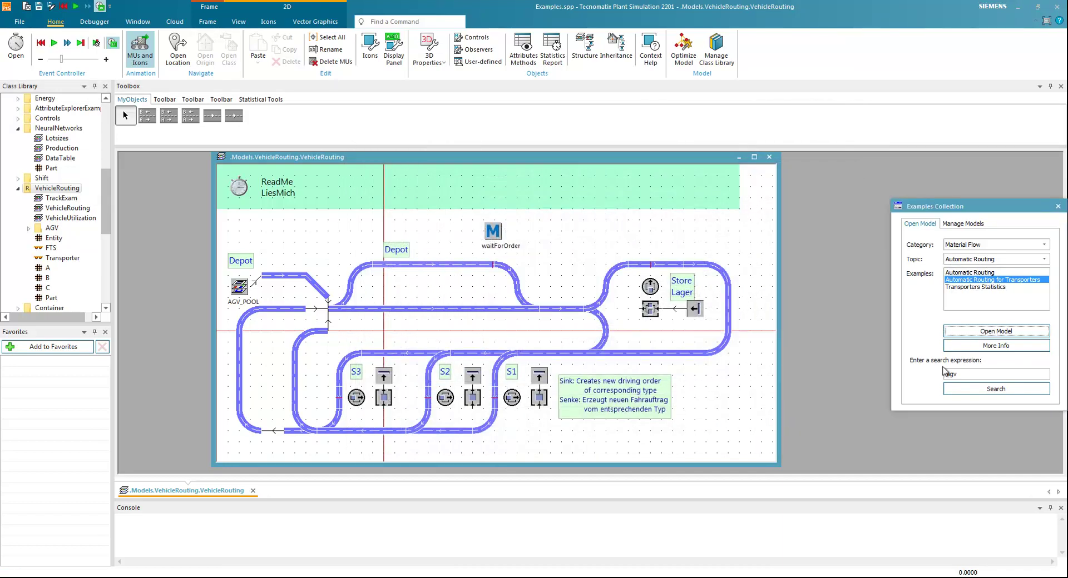
# Close the Examples.spp model.
pyautogui.click(12, 23)
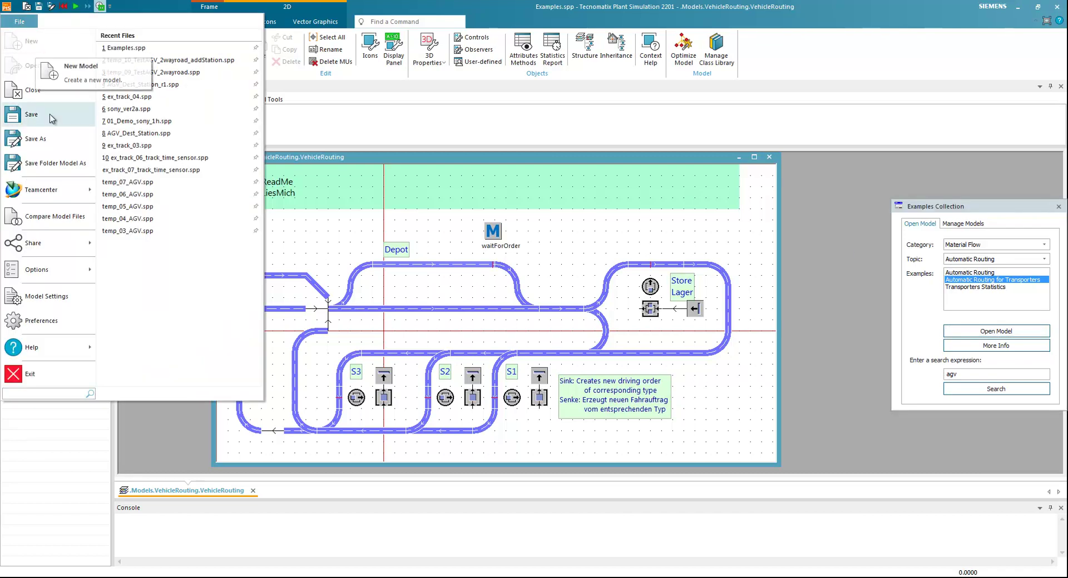
pyautogui.click(42, 89)
pyautogui.click(537, 316)
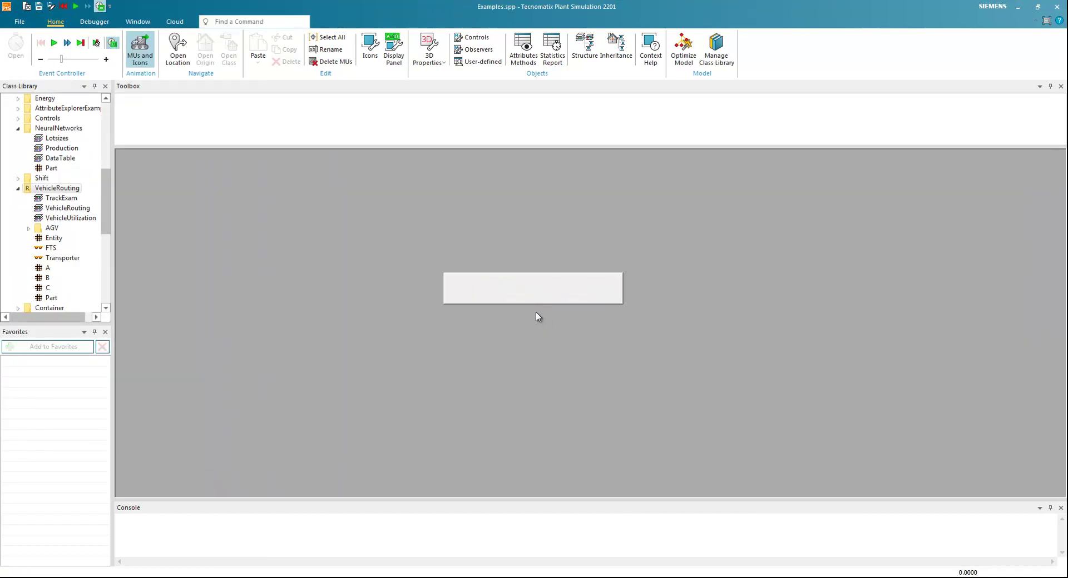
# Create a new model and maximize its empty 3D frame in the workspace.
pyautogui.click(20, 21)
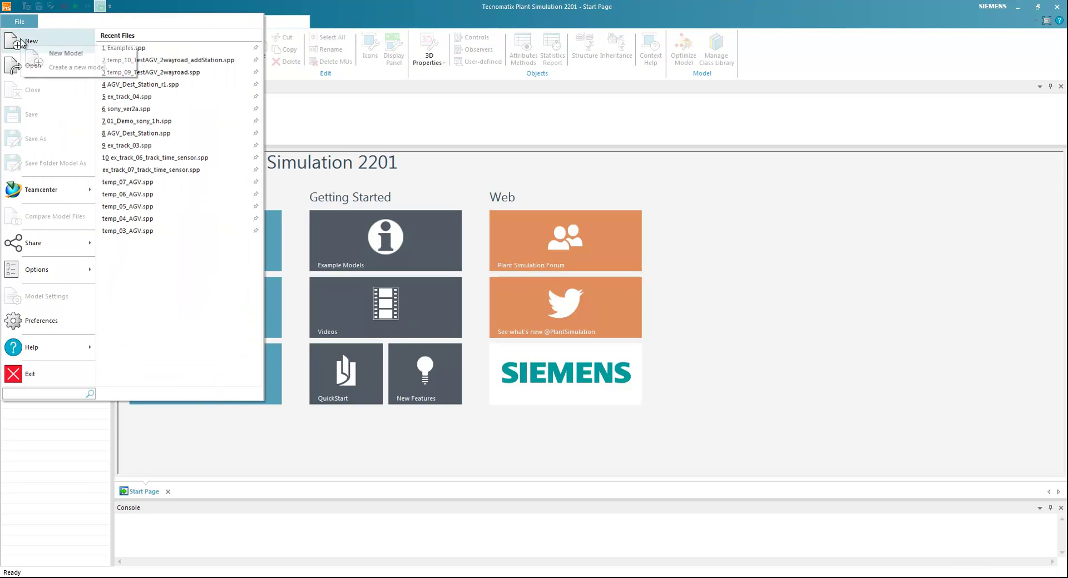
pyautogui.click(21, 40)
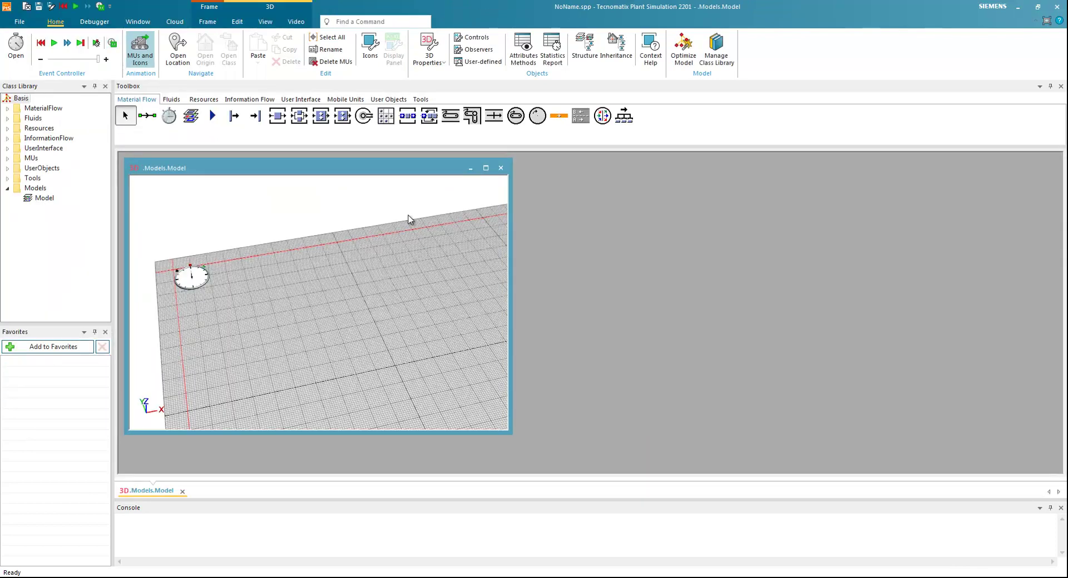
pyautogui.doubleClick(282, 168)
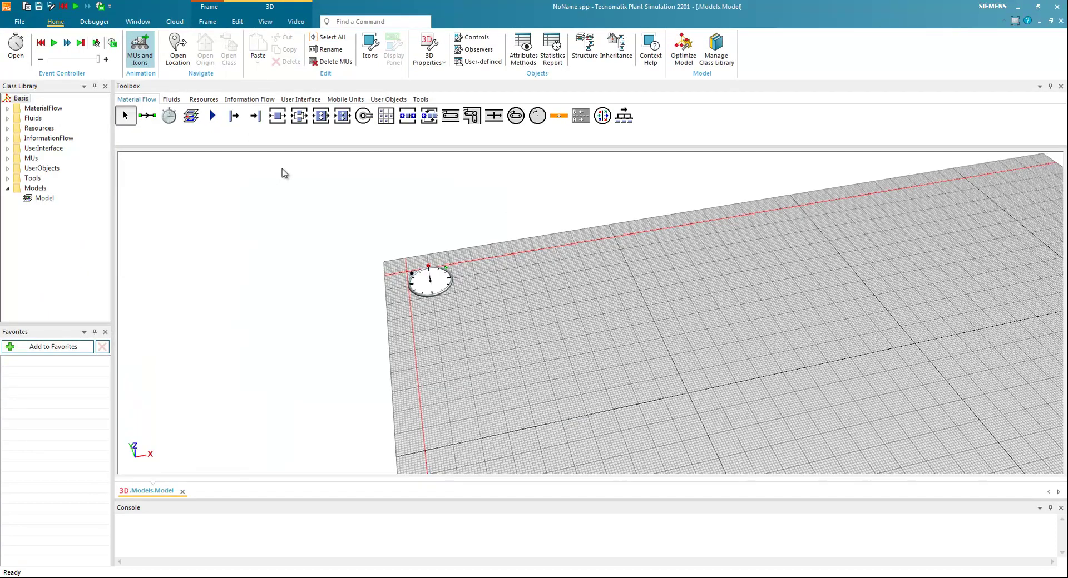
pyautogui.scroll(3, 625, 314)
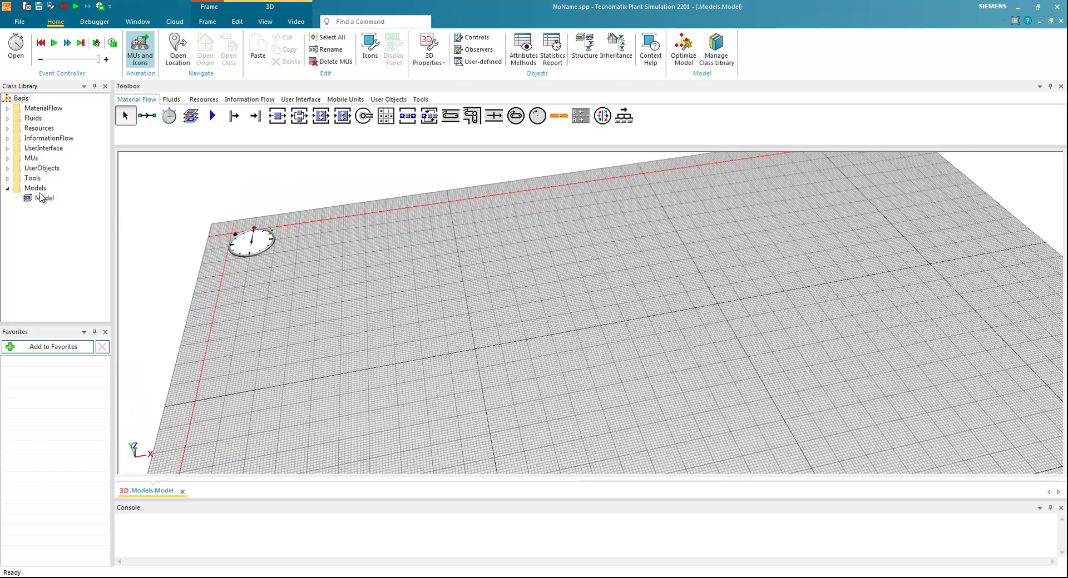
# Load VehicleRouting_Ver1.psobj into the Models folder, allowing the Transfer Station library computer access and replacing all duplicate classes.
pyautogui.rightClick(39, 192)
pyautogui.moveTo(126, 367)
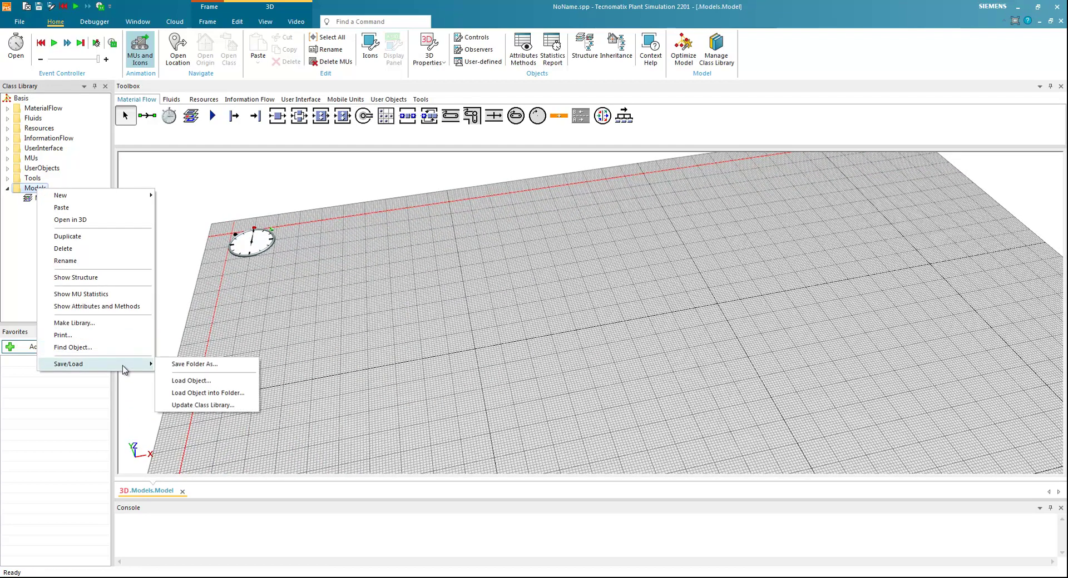
pyautogui.click(212, 380)
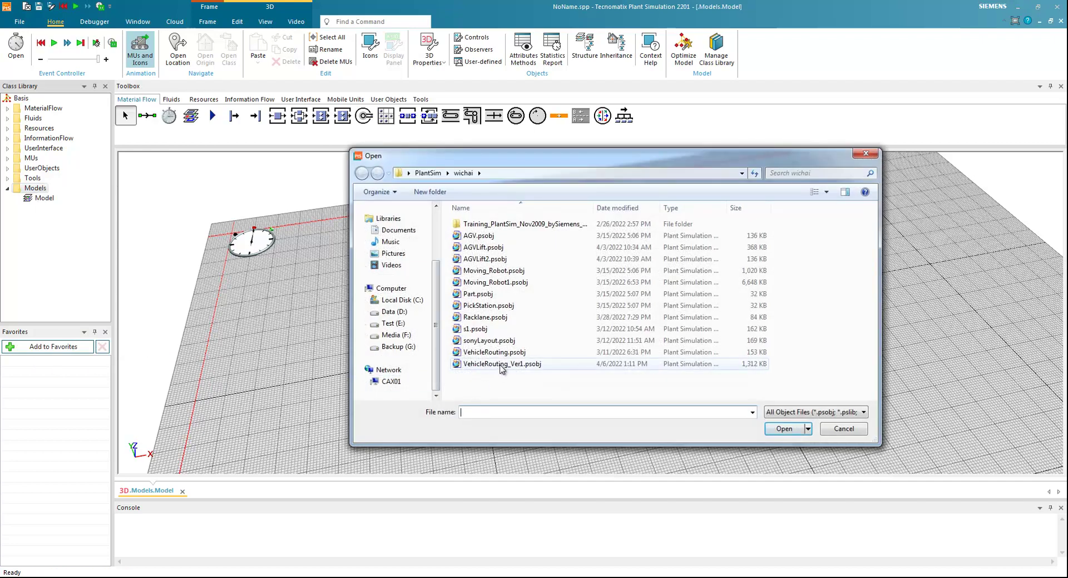
pyautogui.click(502, 365)
pyautogui.click(785, 430)
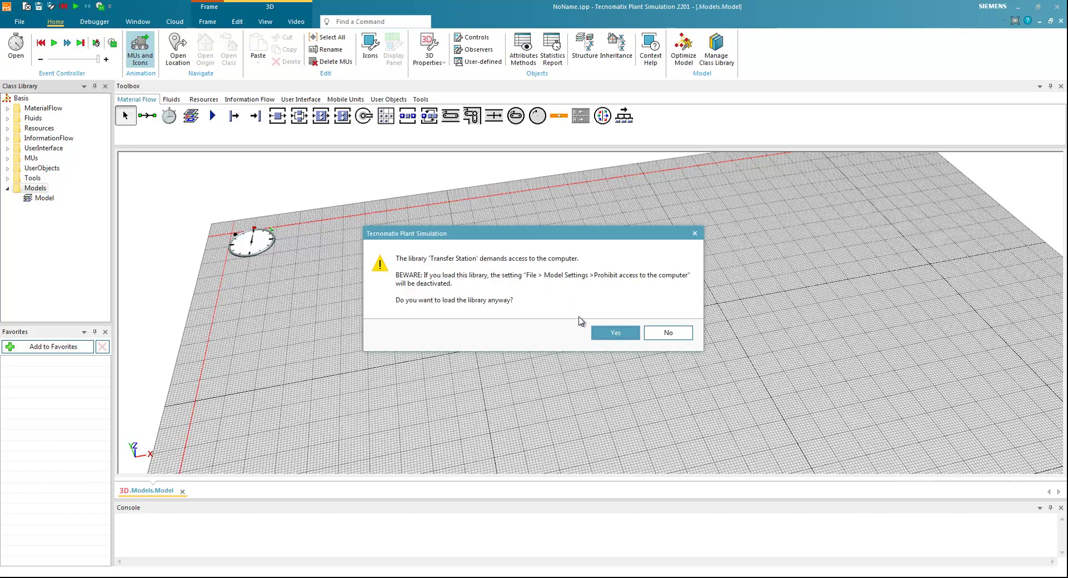
pyautogui.click(621, 334)
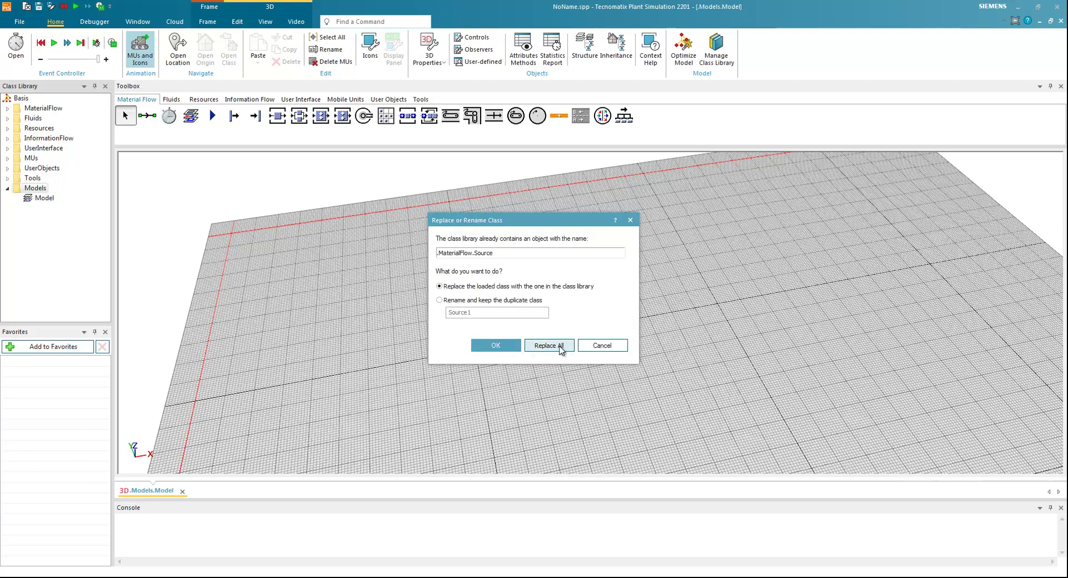
pyautogui.click(547, 346)
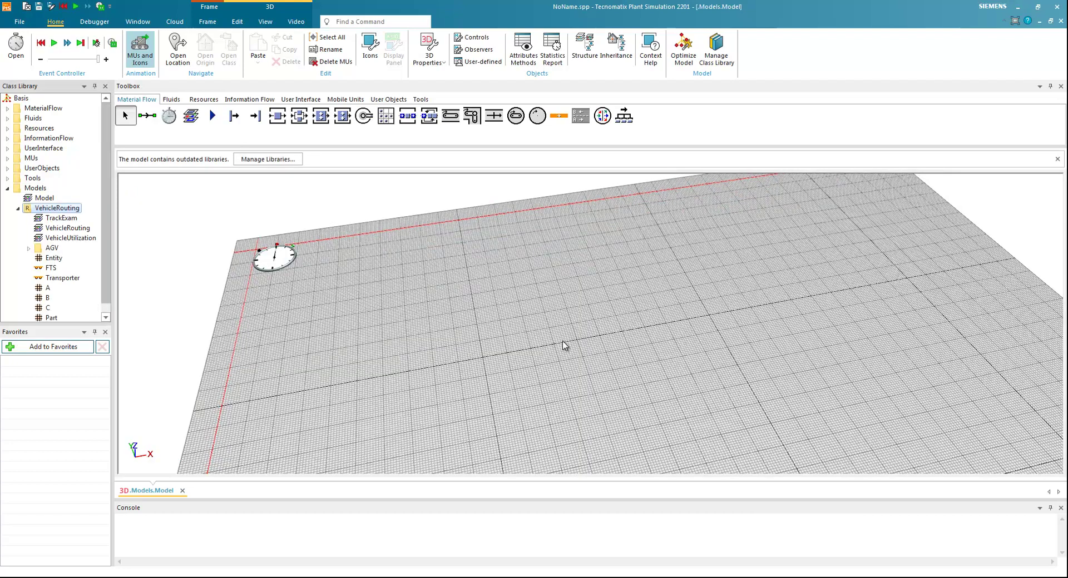
# Open the VehicleRouting frame from the loaded VehicleRouting folder in 3D.
pyautogui.doubleClick(68, 228)
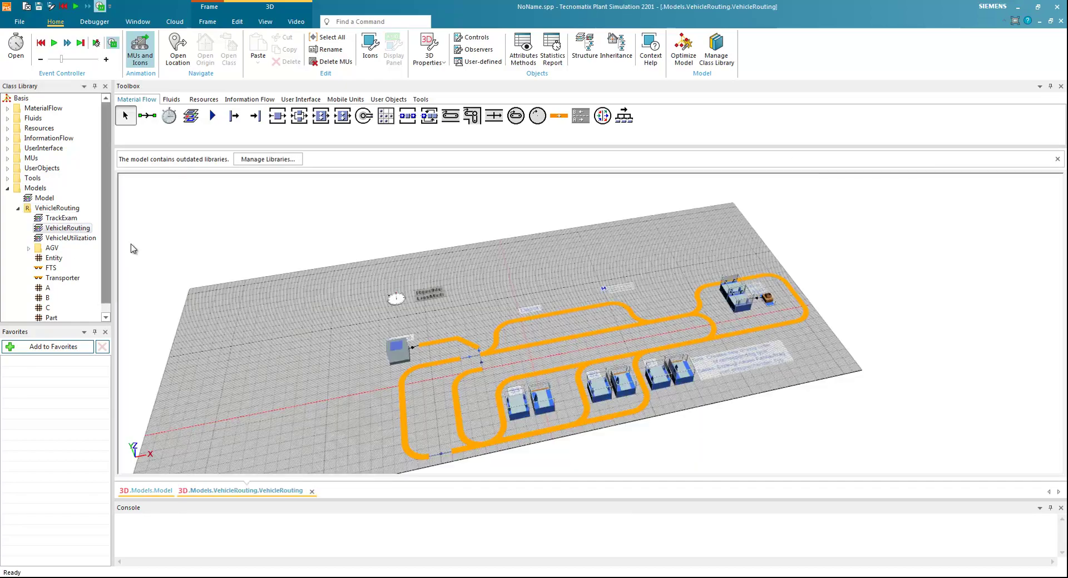
pyautogui.moveTo(564, 343); pyautogui.dragTo(538, 318)
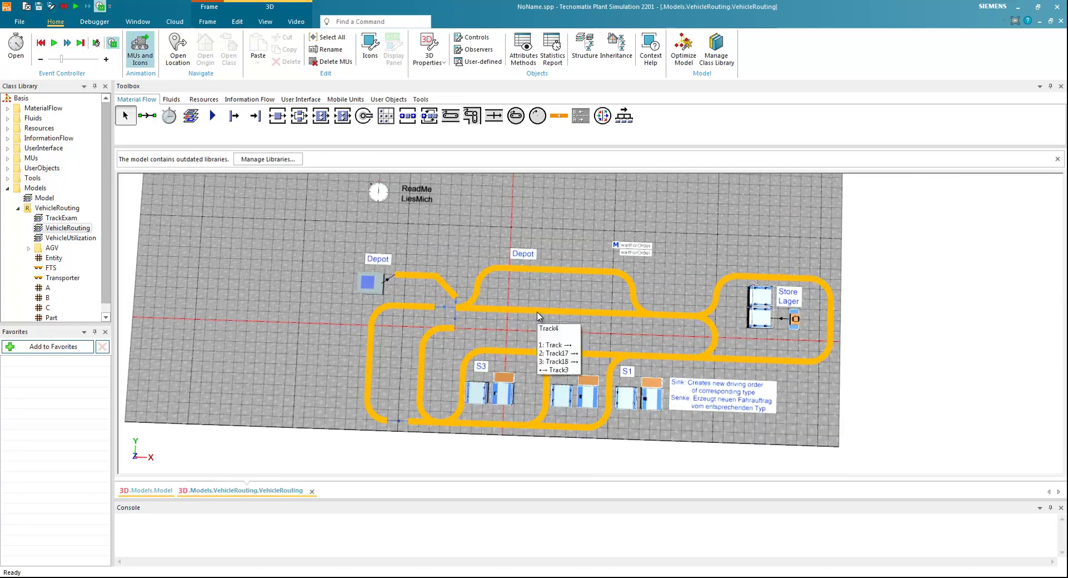
pyautogui.scroll(5, 538, 318)
pyautogui.scroll(-1, 533, 316)
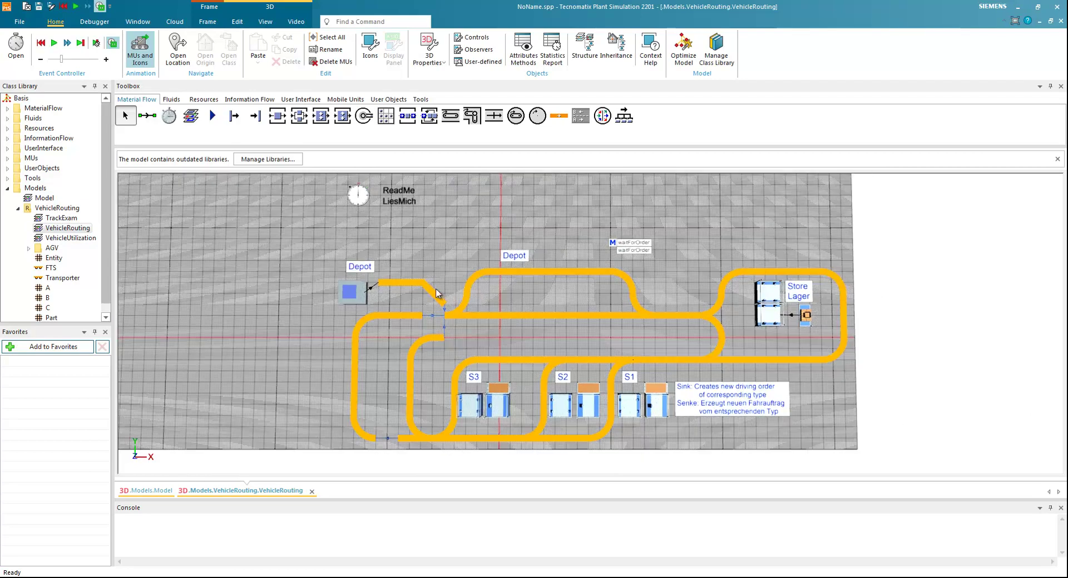
# Run the simulation from the event controller to watch the AGVs travel in 3D, stop it, and reset it.
pyautogui.doubleClick(355, 195)
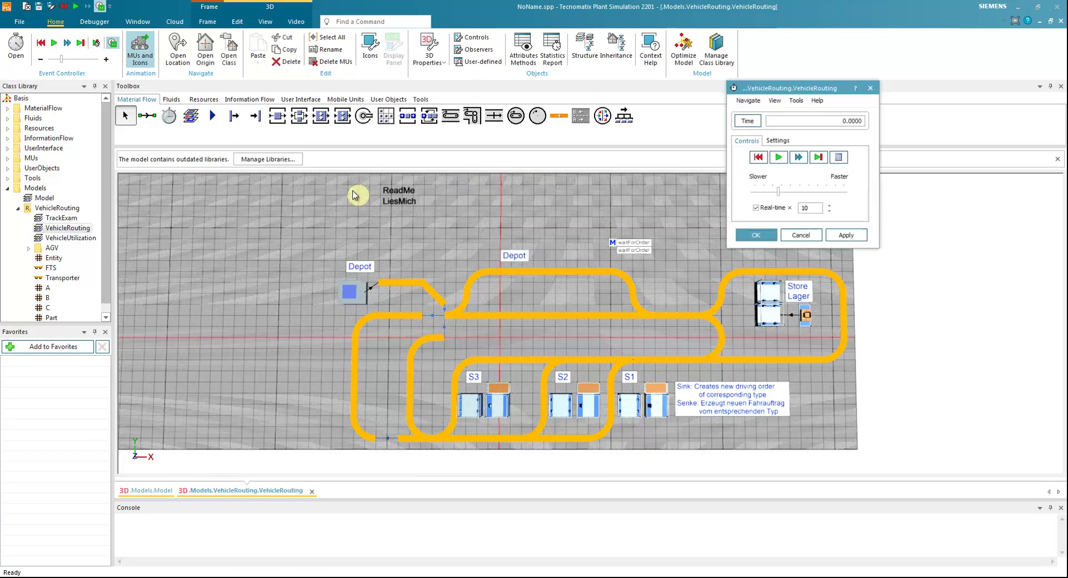
pyautogui.click(779, 158)
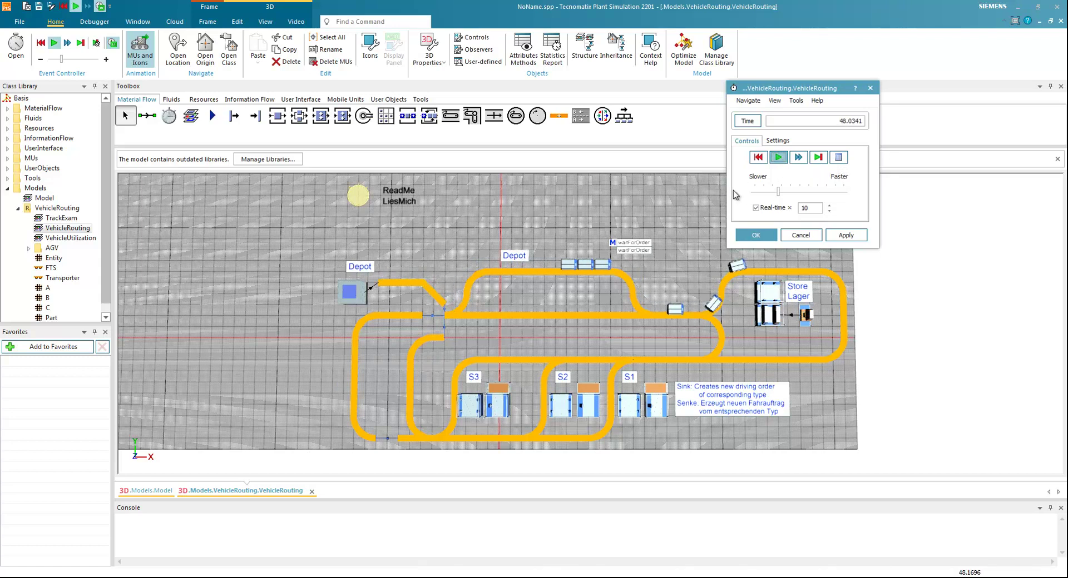
pyautogui.moveTo(634, 276); pyautogui.dragTo(626, 373)
pyautogui.moveTo(690, 439); pyautogui.dragTo(708, 451)
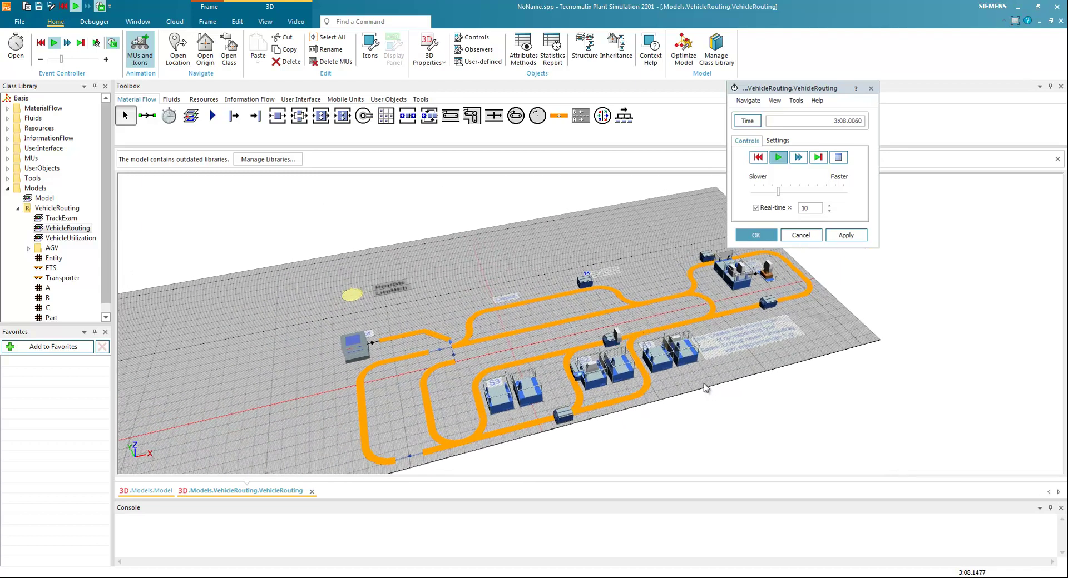
pyautogui.click(778, 156)
pyautogui.click(758, 157)
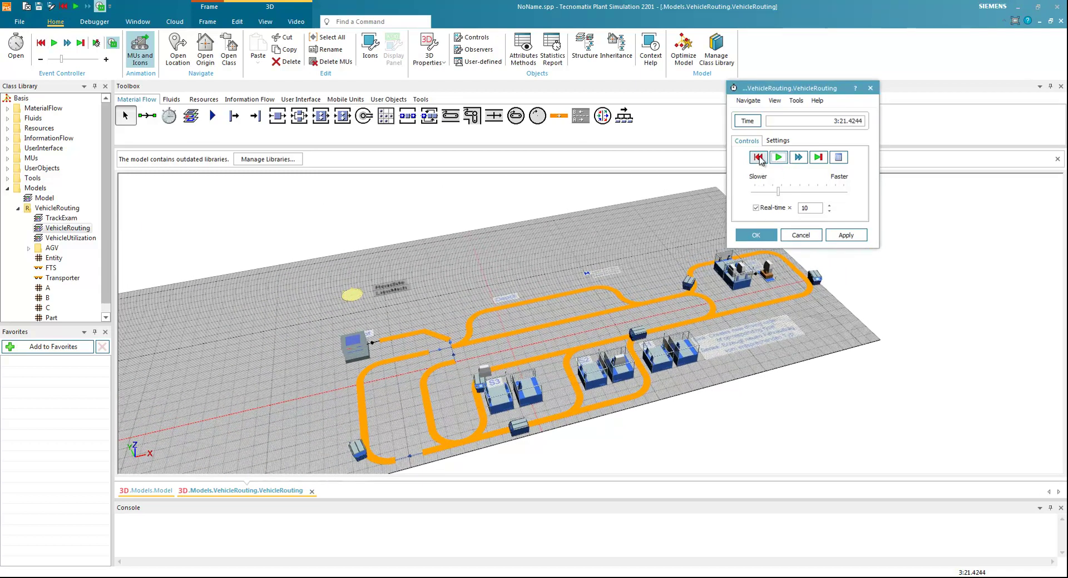
# Draw a straight Track about 13 m long in the open area behind the Depot loop.
pyautogui.click(559, 116)
pyautogui.click(494, 250)
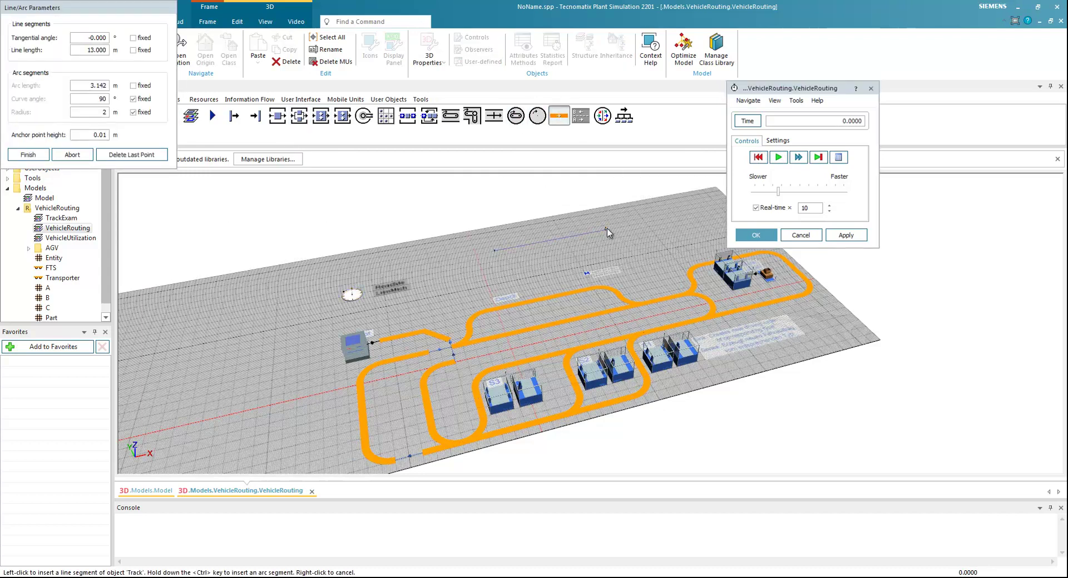
pyautogui.click(27, 155)
pyautogui.scroll(2, 470, 253)
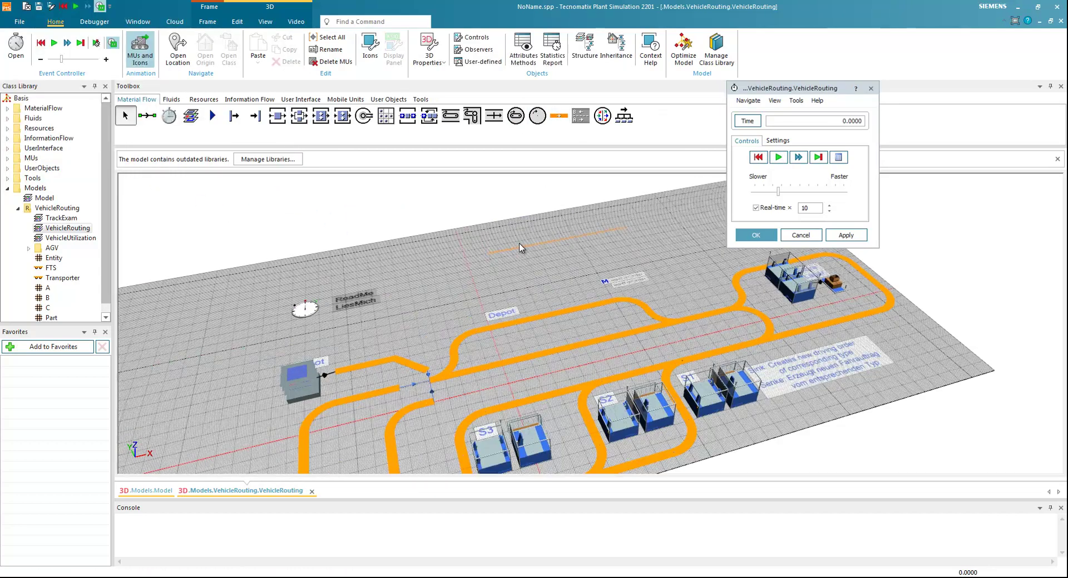
# Draw a straight TwoLaneTrack parallel to the new track, between it and the Depot loop.
pyautogui.scroll(3, 550, 253)
pyautogui.click(580, 116)
pyautogui.click(320, 303)
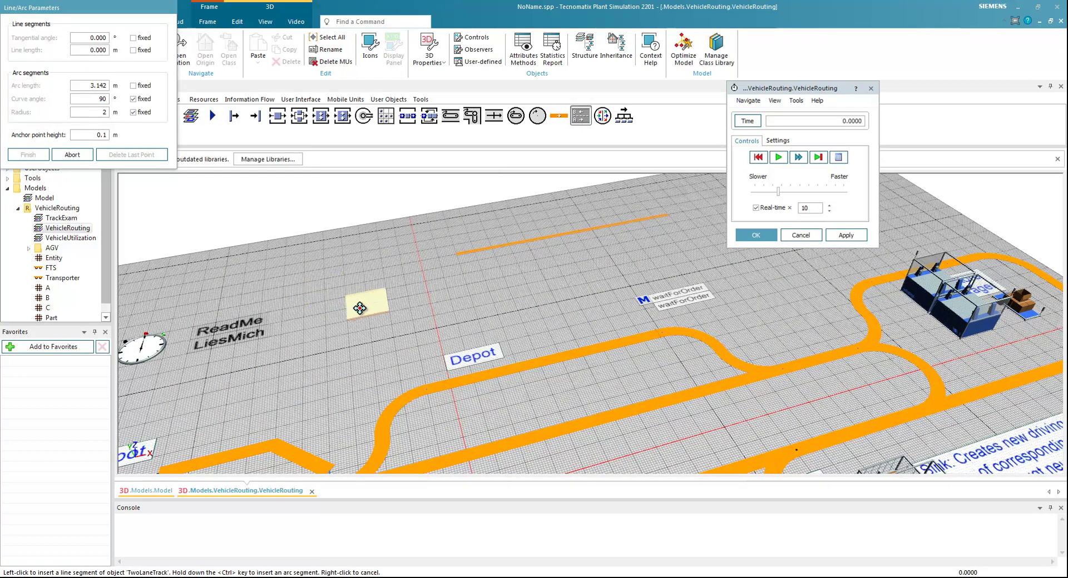
pyautogui.click(367, 304)
pyautogui.click(678, 238)
pyautogui.click(35, 155)
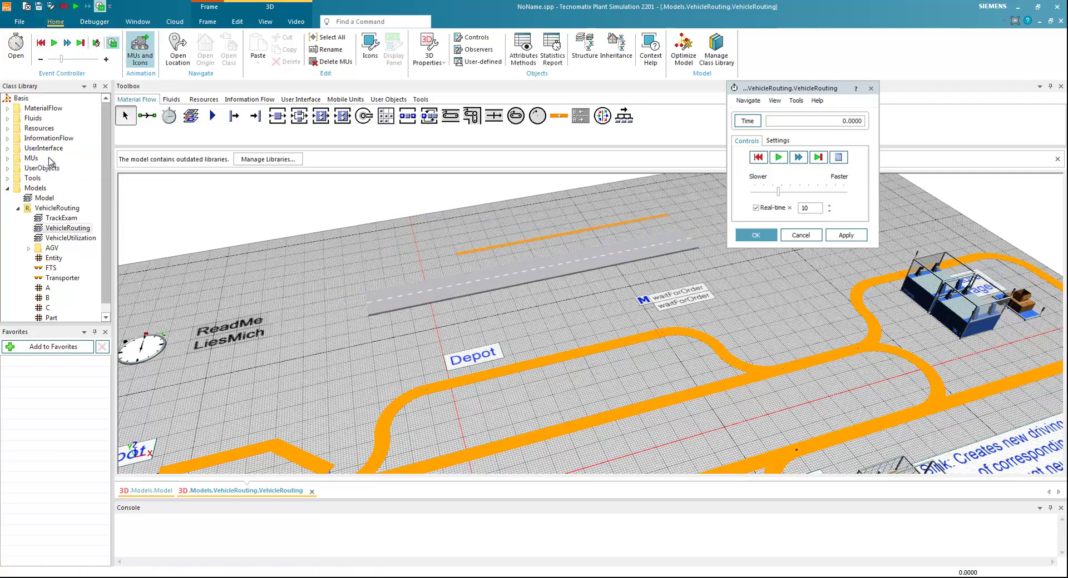
# Delete the newly drawn TwoLaneTrack and the straight Track24 behind the Depot loop.
pyautogui.moveTo(642, 272); pyautogui.dragTo(594, 265)
pyautogui.scroll(-5, 594, 266)
pyautogui.moveTo(590, 325); pyautogui.dragTo(494, 338)
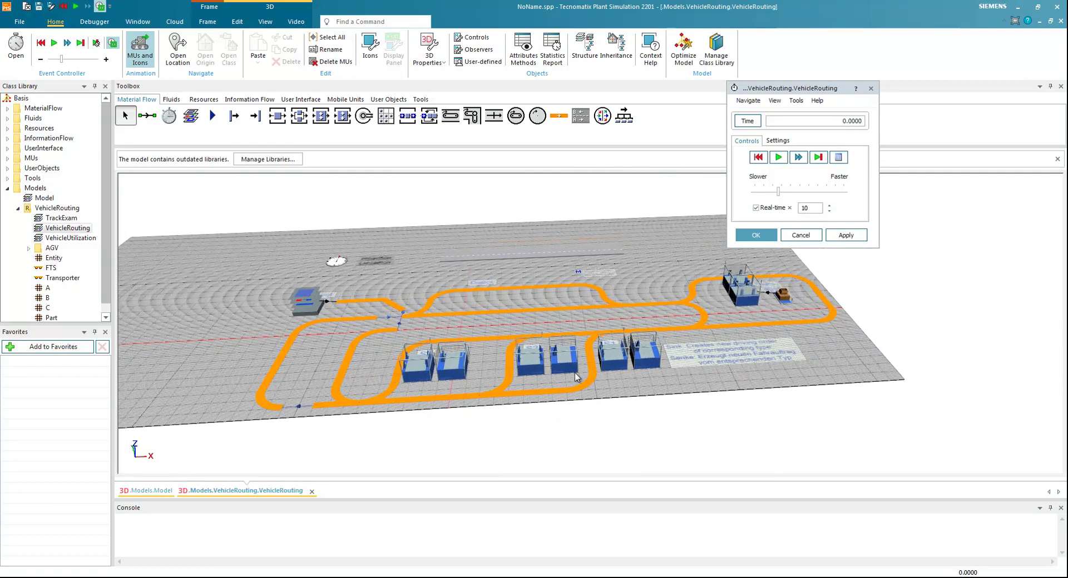
pyautogui.moveTo(628, 301); pyautogui.dragTo(611, 361)
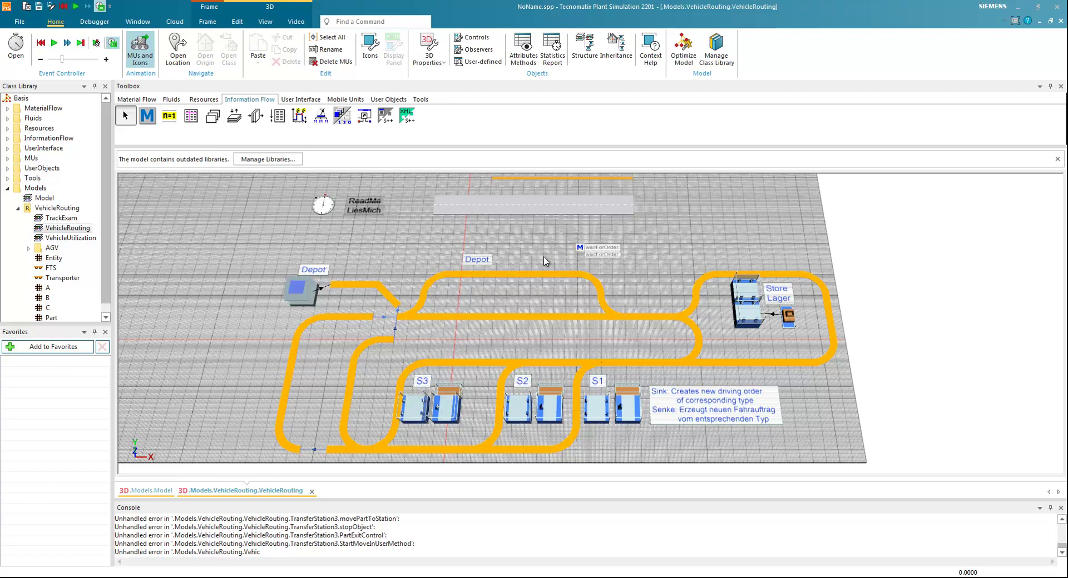
pyautogui.click(538, 208)
pyautogui.press('Delete')
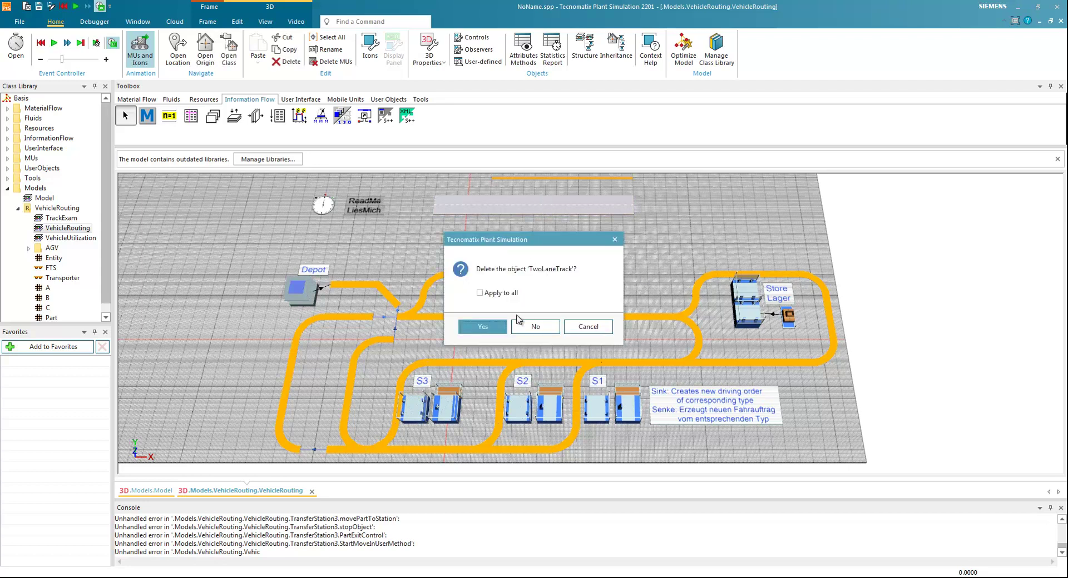
pyautogui.click(483, 327)
pyautogui.click(543, 178)
pyautogui.press('Delete')
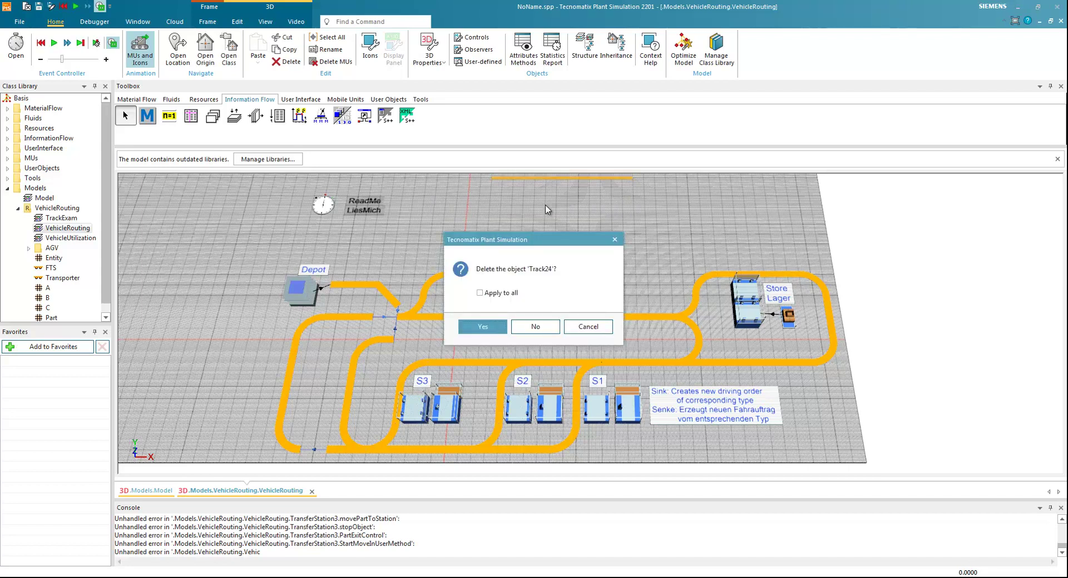
pyautogui.click(495, 328)
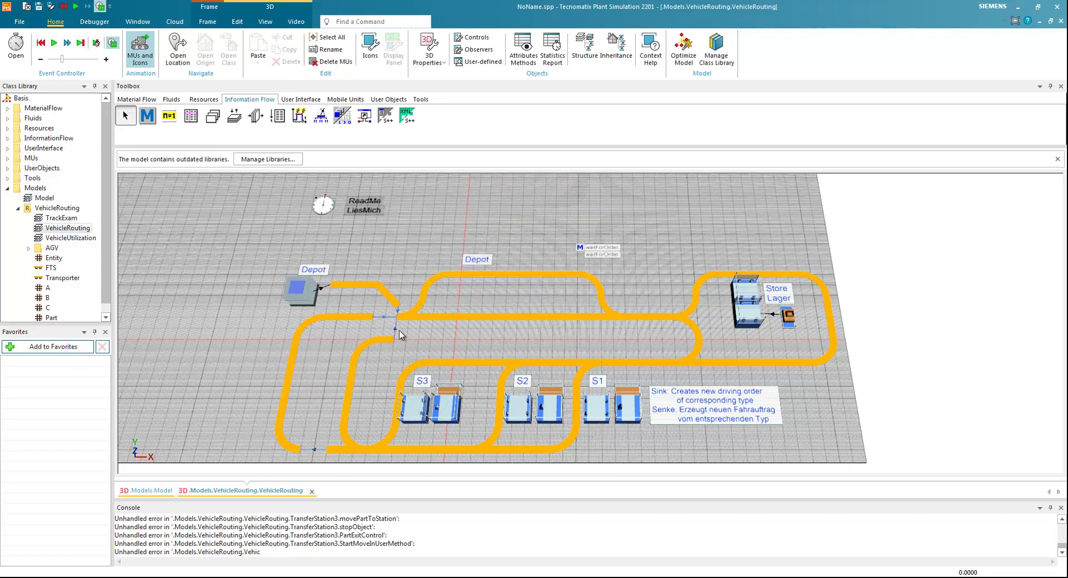
# Delete the two return loops on the layout's left side and the curved Track10 leading to station S3.
pyautogui.click(360, 318)
pyautogui.press('Delete')
pyautogui.click(502, 331)
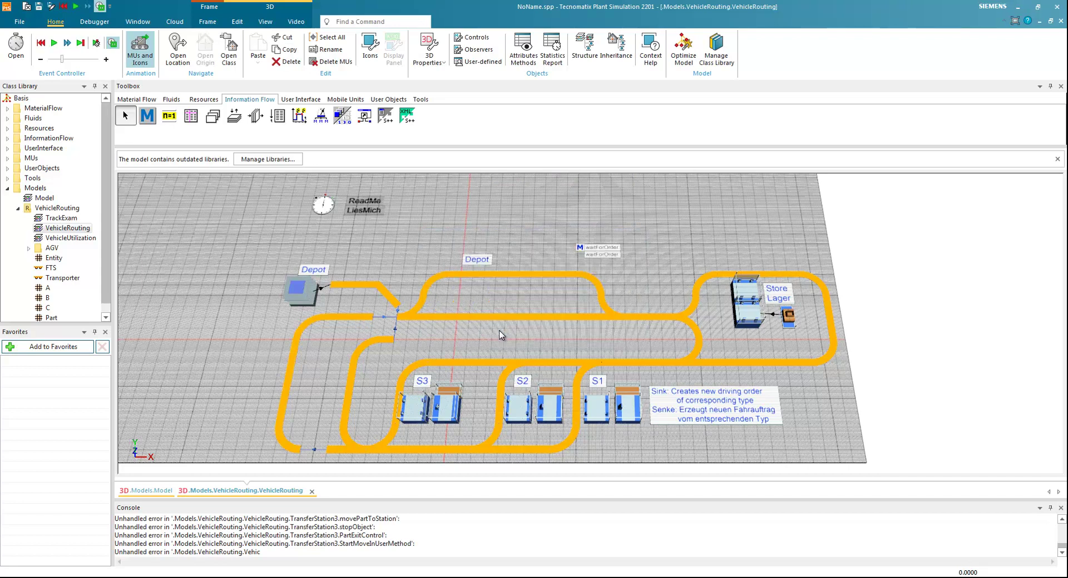
pyautogui.click(490, 331)
pyautogui.click(428, 368)
pyautogui.press('Delete')
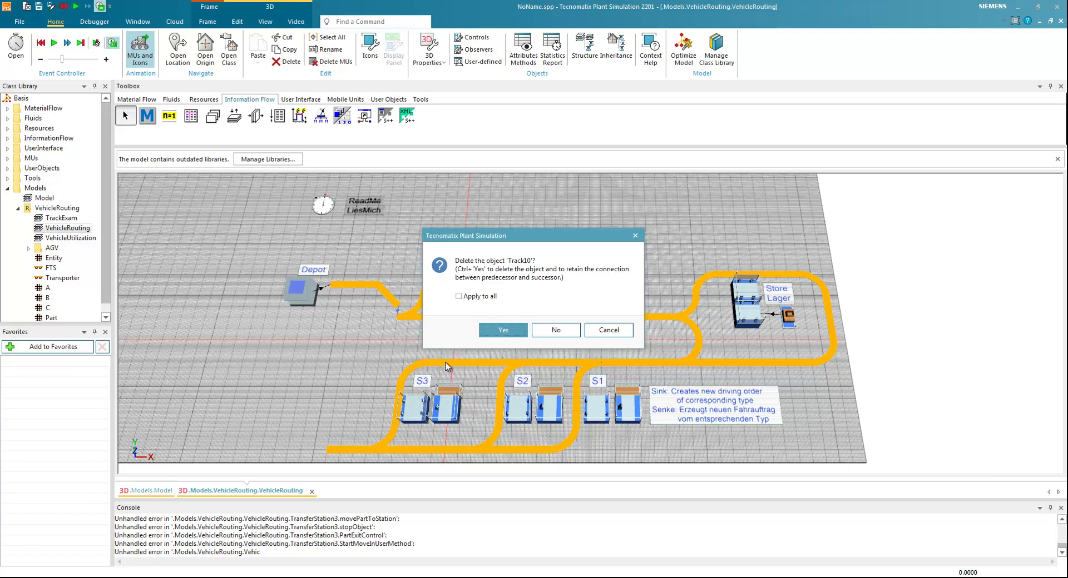
pyautogui.click(498, 331)
# Delete the straight Track7 and Track6 behind the stations, and the curved track between them that leads to S2.
pyautogui.click(481, 363)
pyautogui.press('Delete')
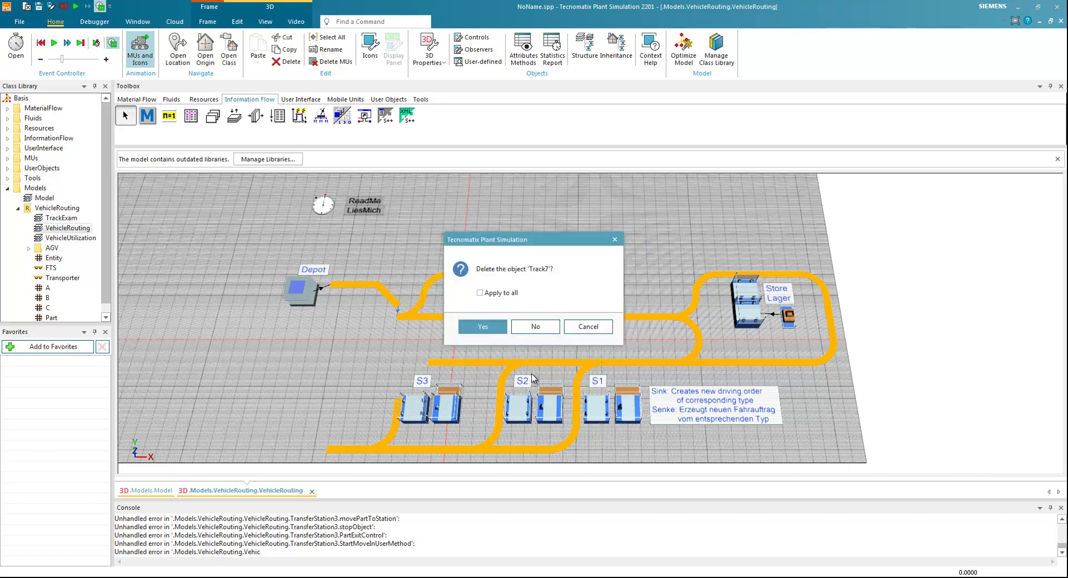
pyautogui.click(497, 330)
pyautogui.click(507, 370)
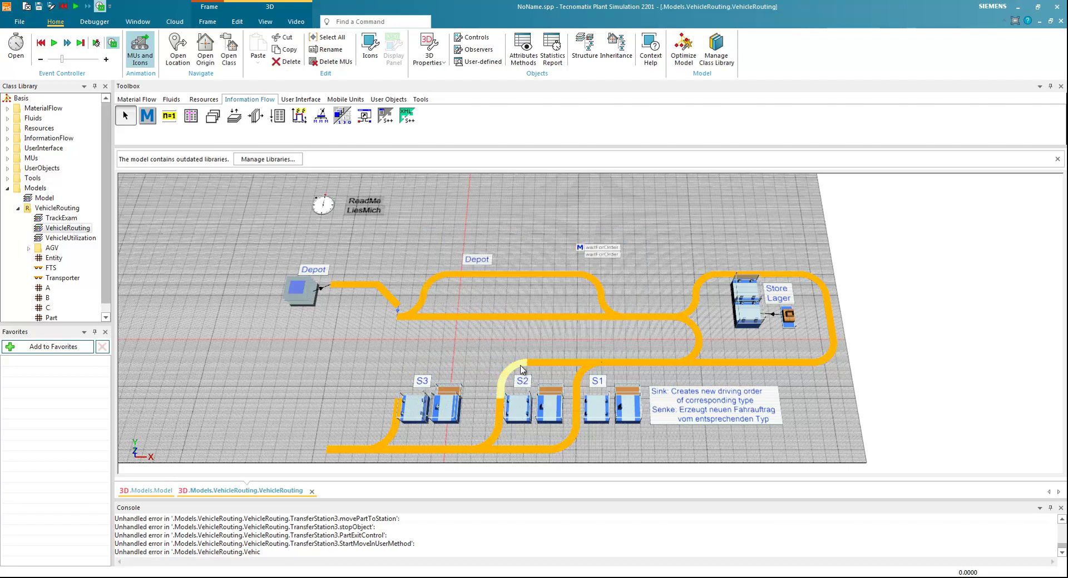
pyautogui.press('Delete')
pyautogui.click(503, 331)
pyautogui.click(549, 366)
pyautogui.press('Delete')
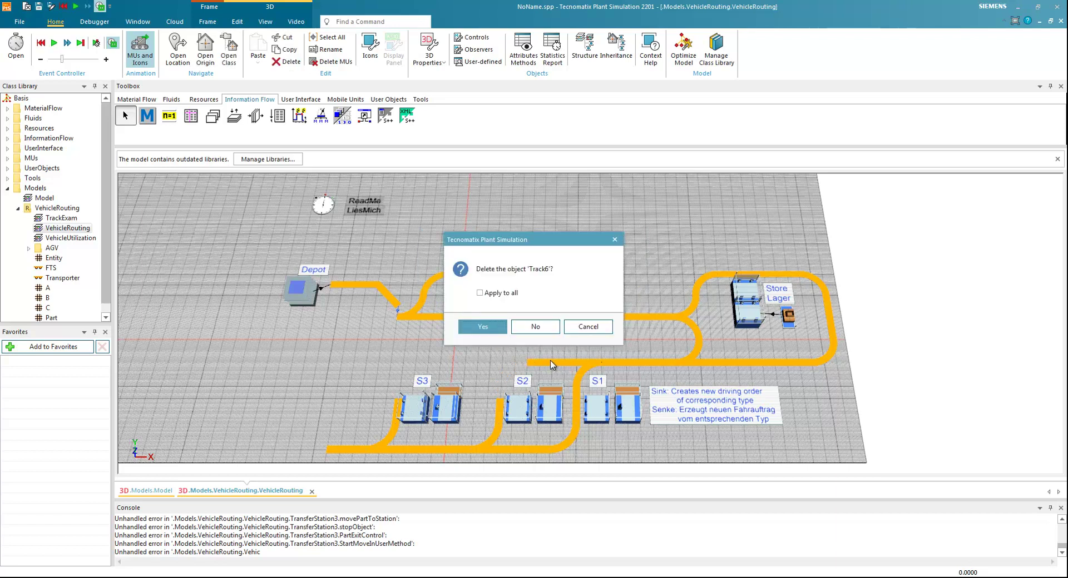
pyautogui.click(508, 334)
# Delete the U-shaped Track8 between the two main lines and the curved track leading to station S1.
pyautogui.click(617, 365)
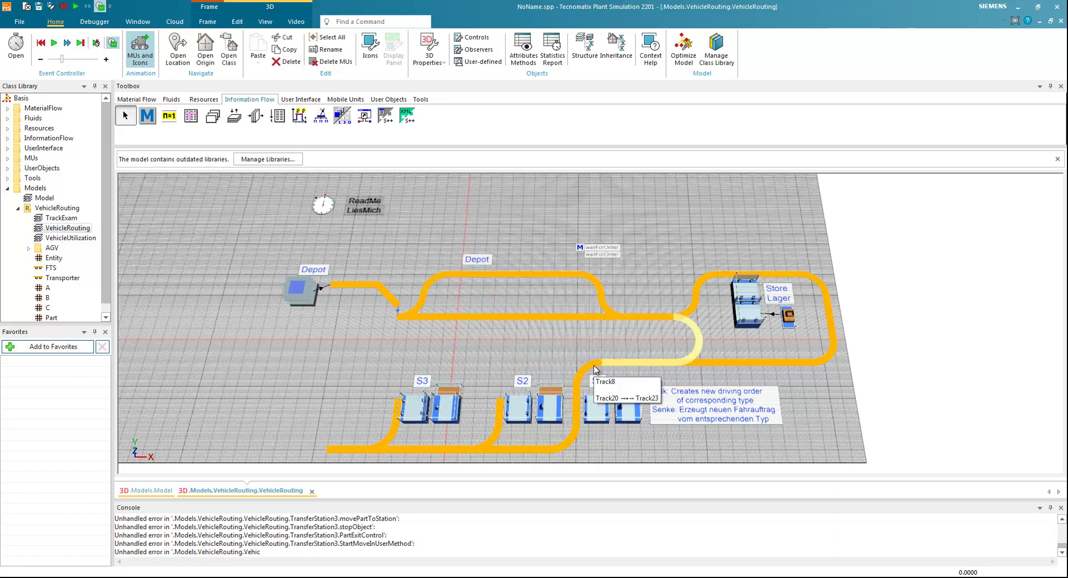
pyautogui.press('Delete')
pyautogui.click(503, 332)
pyautogui.click(594, 368)
pyautogui.press('Delete')
pyautogui.click(503, 333)
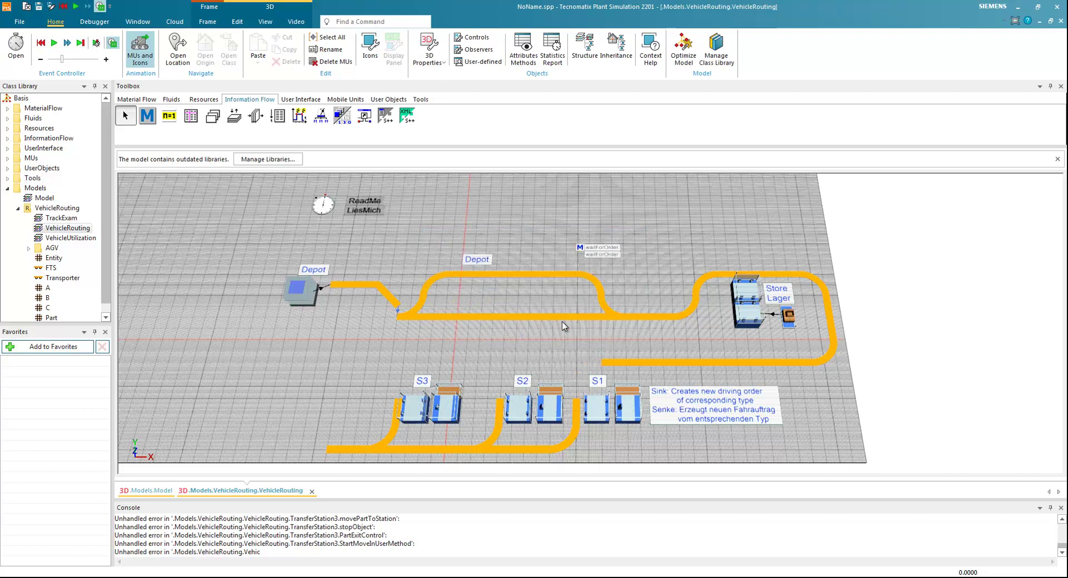
# Delete the straight track bypassing the Depot section and the long outer loop running around the Store.
pyautogui.click(600, 298)
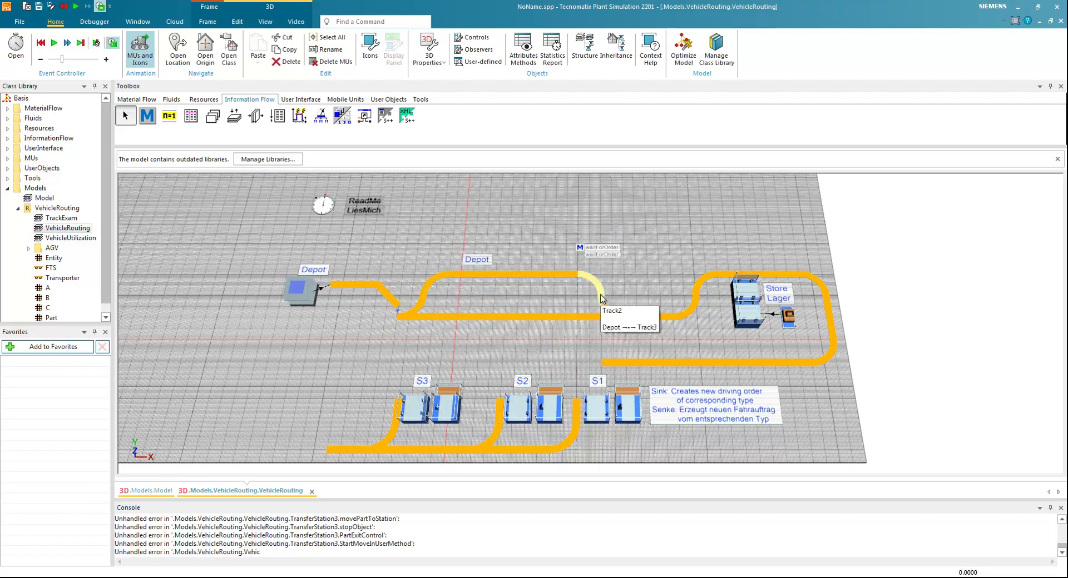
pyautogui.click(543, 279)
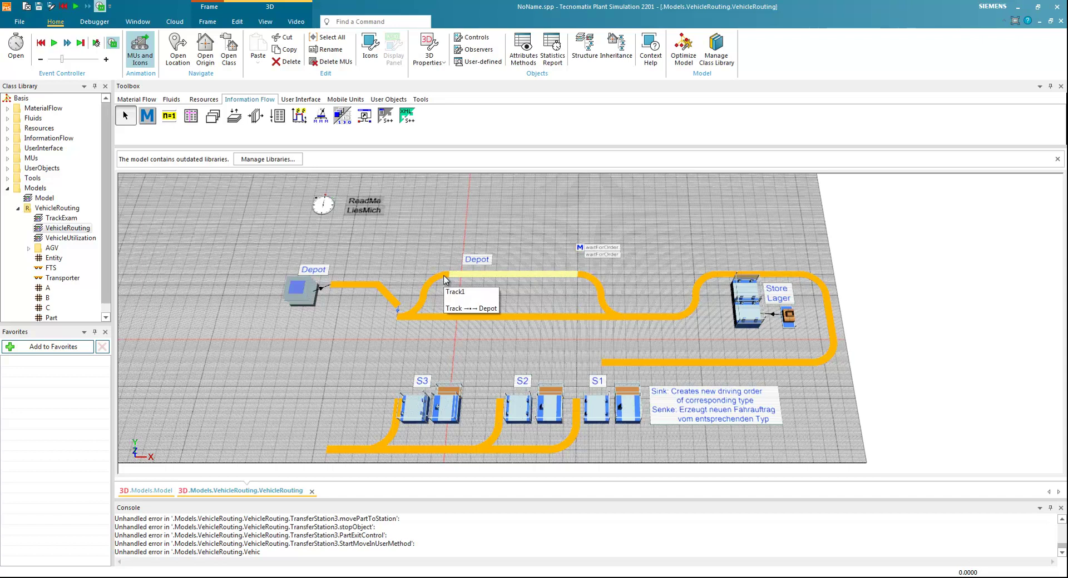
pyautogui.click(426, 297)
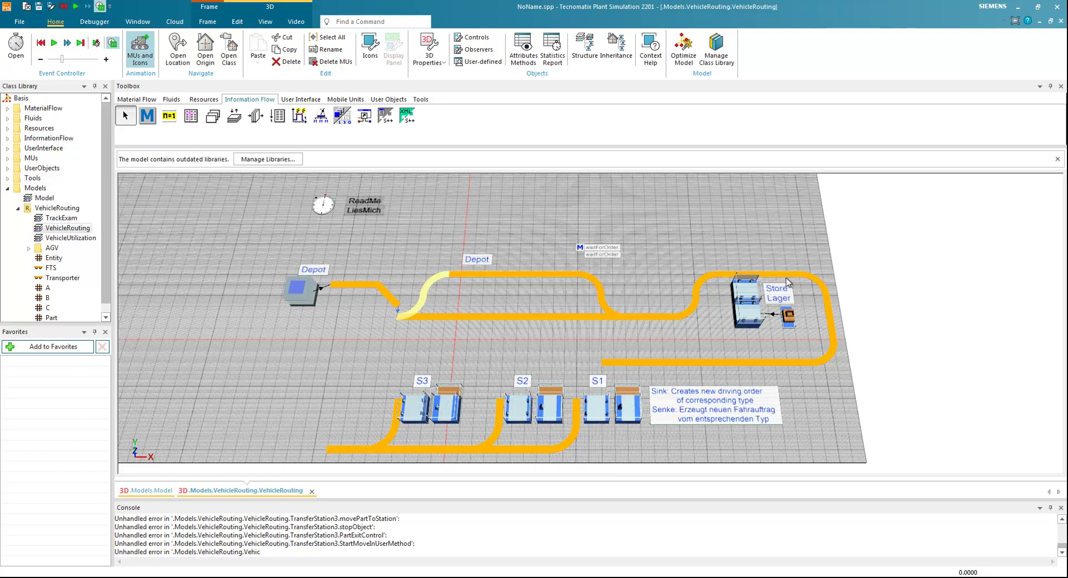
pyautogui.click(559, 320)
pyautogui.press('Delete')
pyautogui.click(500, 330)
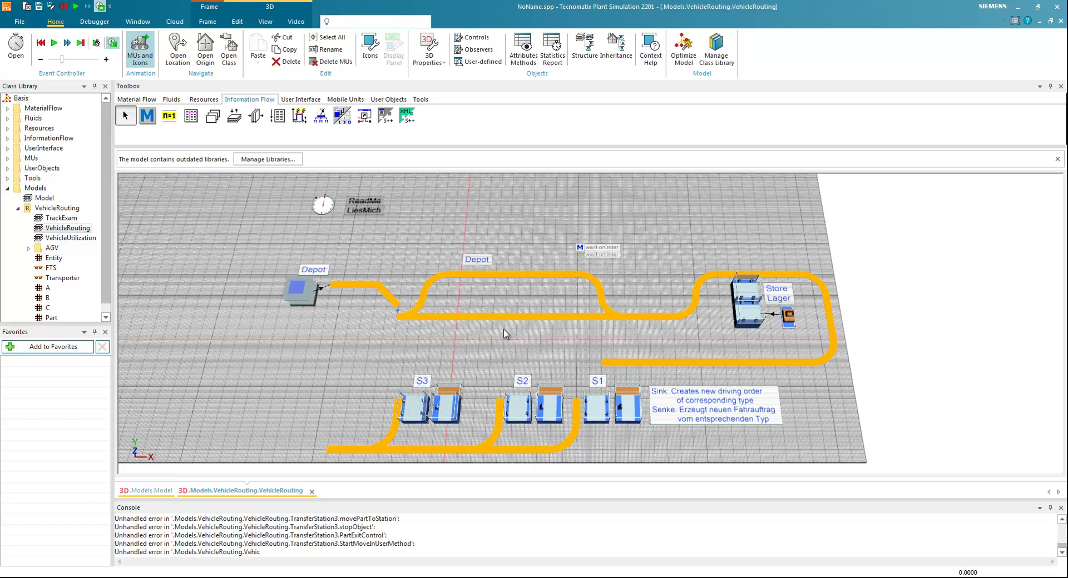
pyautogui.click(823, 287)
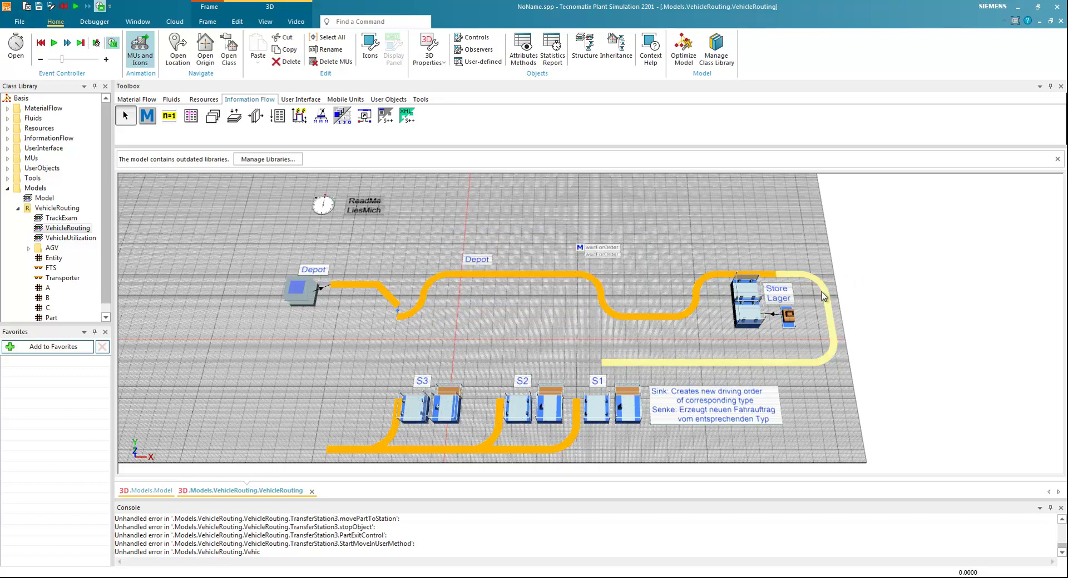
pyautogui.press('Delete')
pyautogui.click(483, 326)
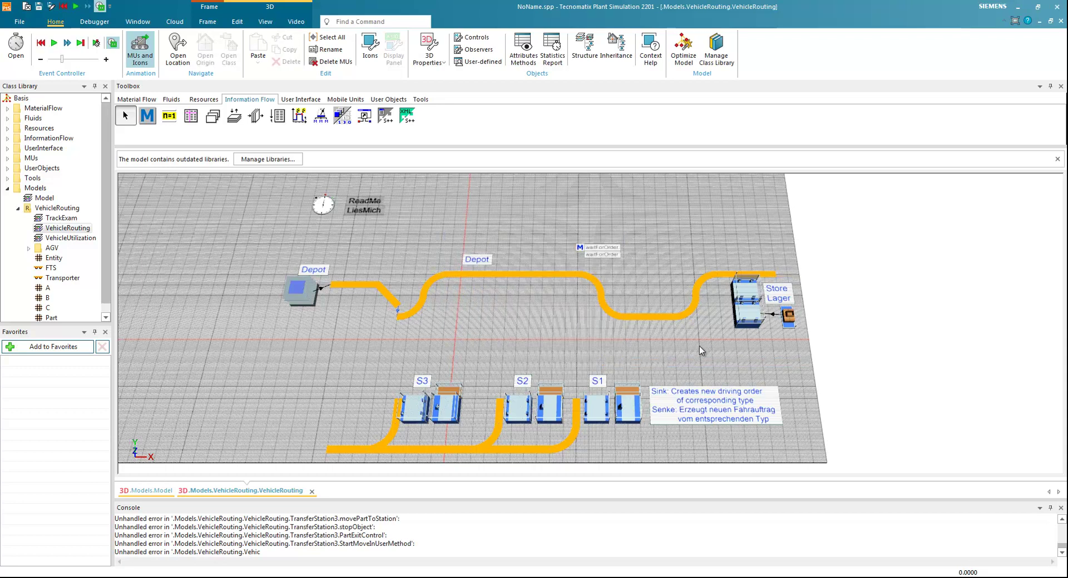
# Delete the comment explaining the sink's driving orders and the ReadMe comment.
pyautogui.click(701, 397)
pyautogui.press('Delete')
pyautogui.click(482, 326)
pyautogui.click(363, 203)
pyautogui.press('Delete')
pyautogui.click(498, 329)
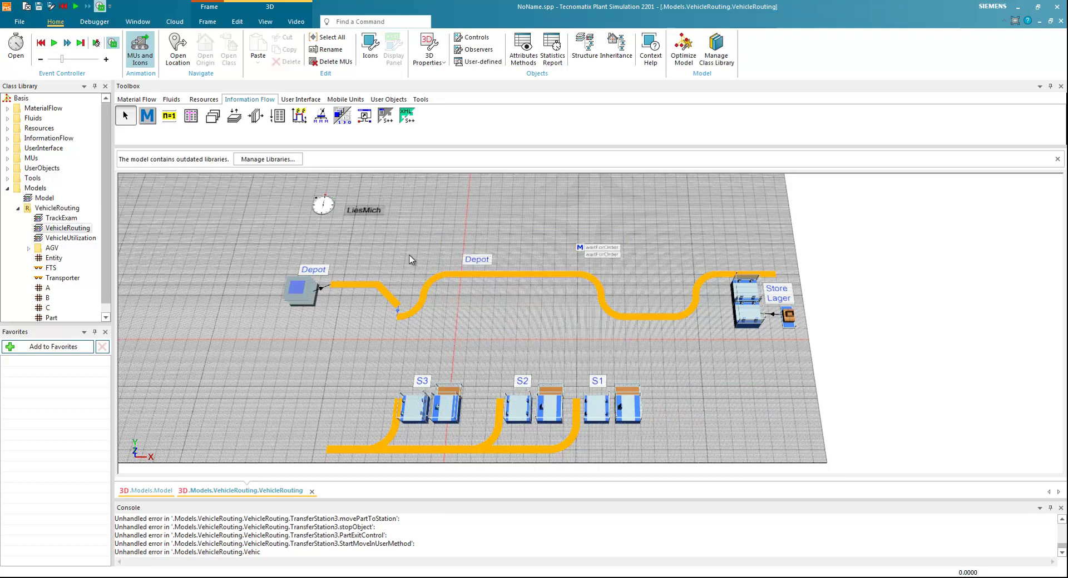
# Delete the connector leaving the AGV Depot station and move the station to the empty area left of S3.
pyautogui.click(322, 288)
pyautogui.press('Delete')
pyautogui.click(482, 326)
pyautogui.click(306, 293)
pyautogui.moveTo(308, 294); pyautogui.dragTo(177, 404)
# Delete the short angled Track that led from the AGV Depot station to the Depot loop.
pyautogui.click(381, 293)
pyautogui.press('Delete')
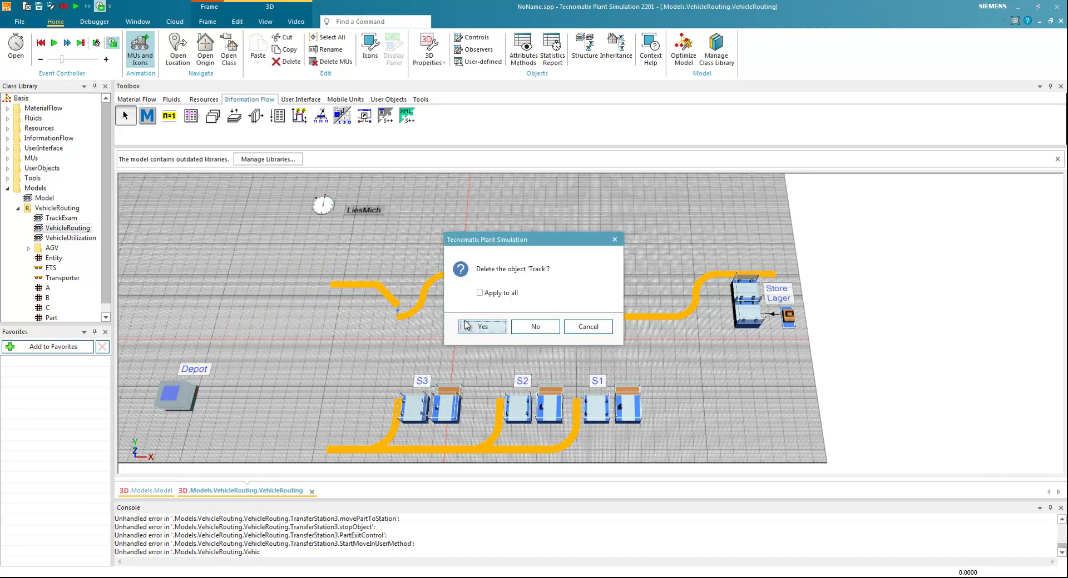
pyautogui.click(481, 327)
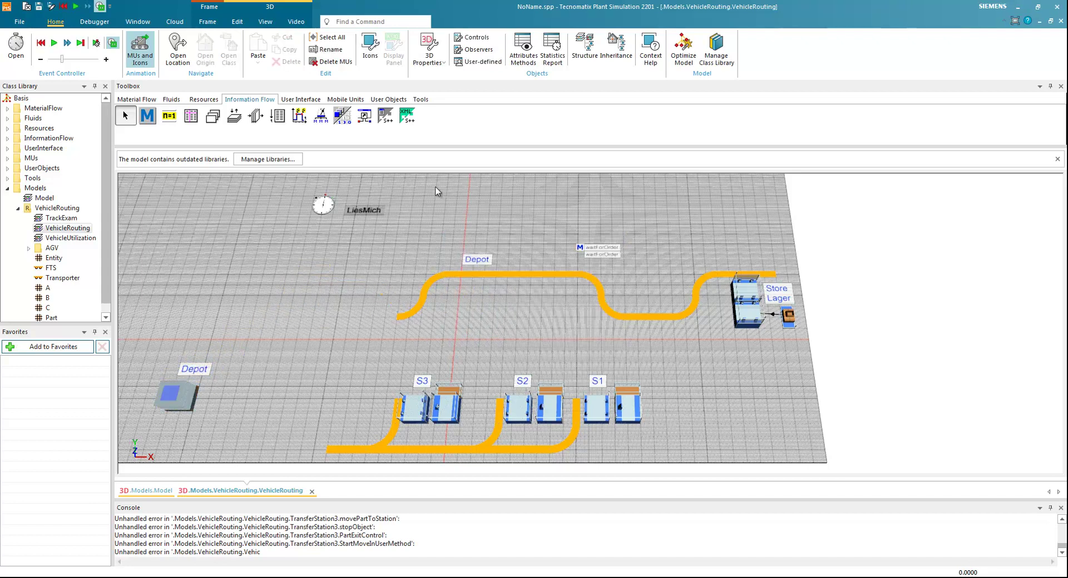
# Switch the frame to the planning view and delete Track16 and the curved Track14 below station S1.
pyautogui.click(265, 21)
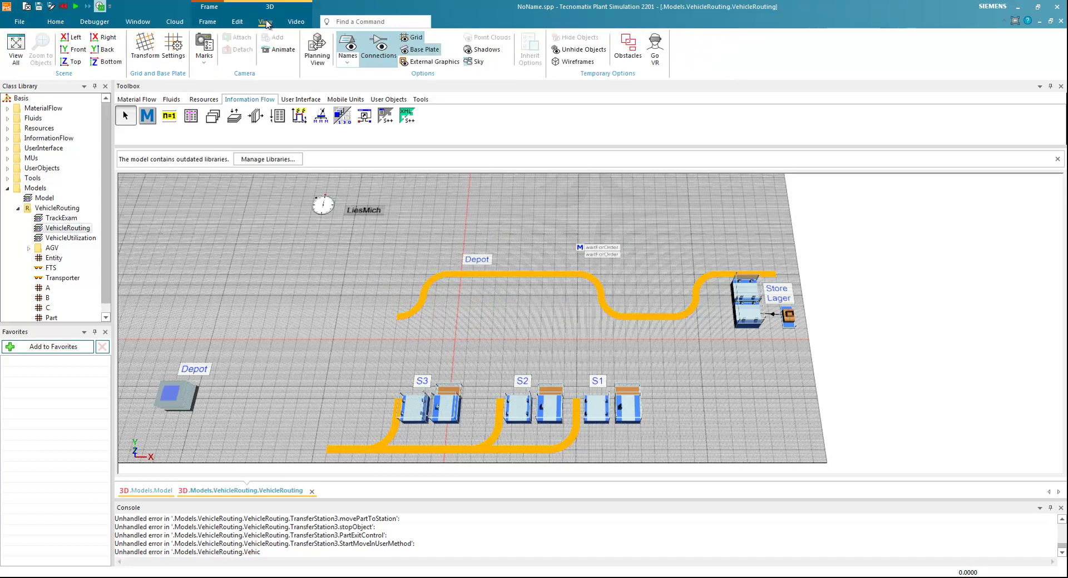
pyautogui.click(319, 50)
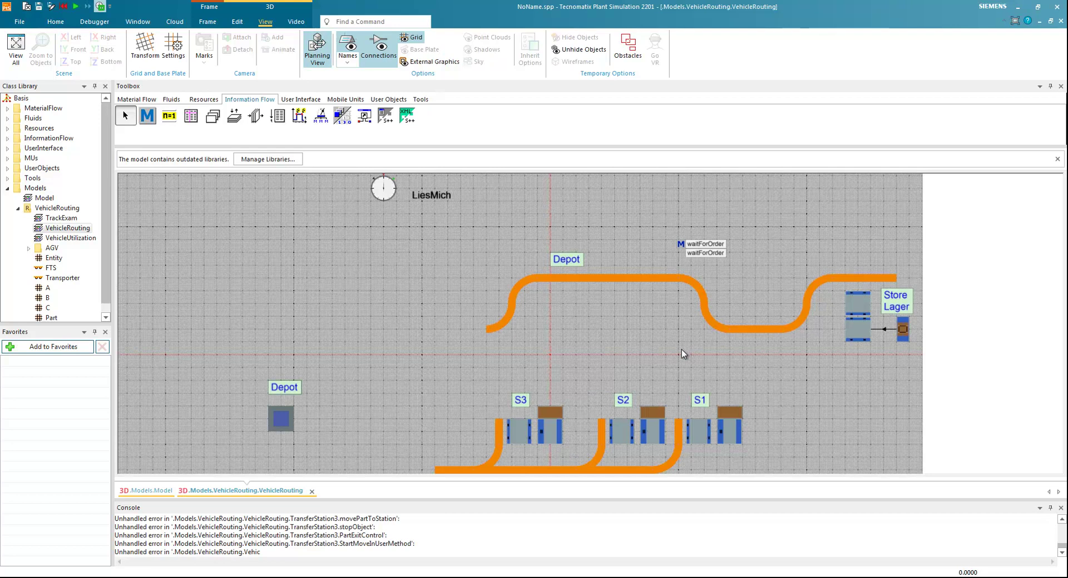
pyautogui.click(635, 471)
pyautogui.press('Delete')
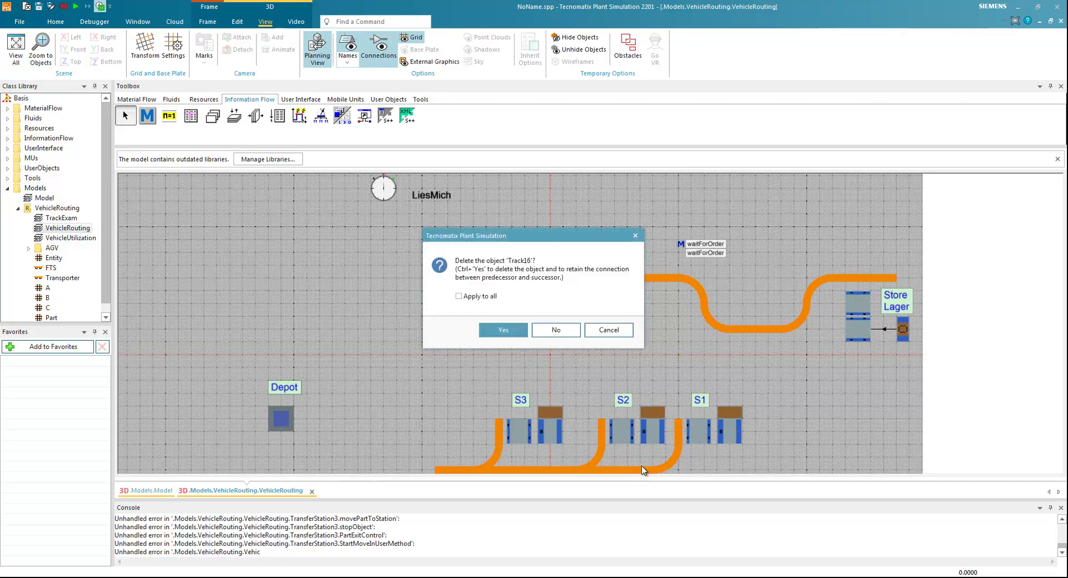
pyautogui.click(503, 329)
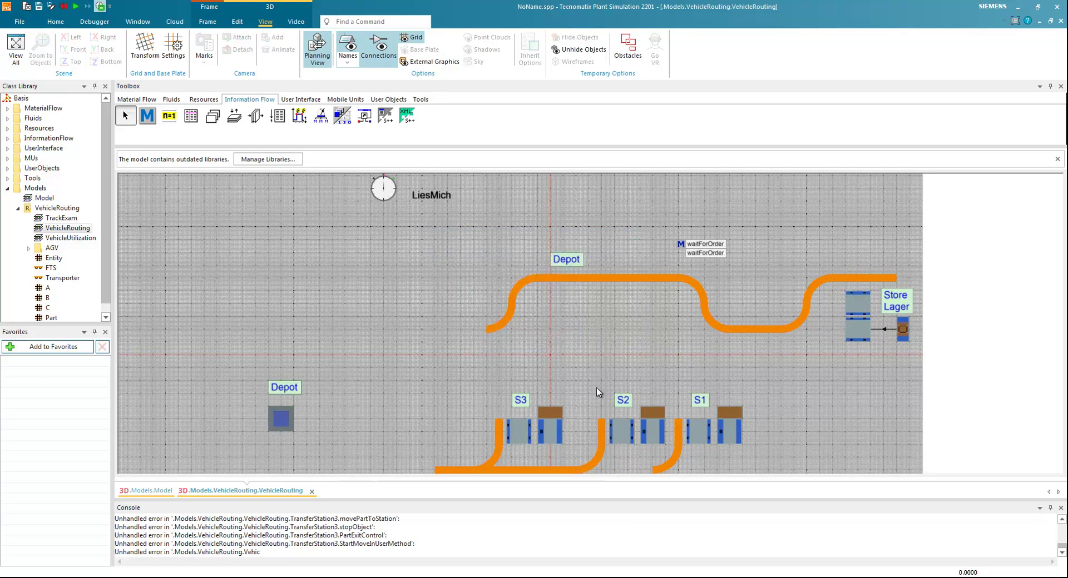
pyautogui.click(675, 456)
pyautogui.press('Delete')
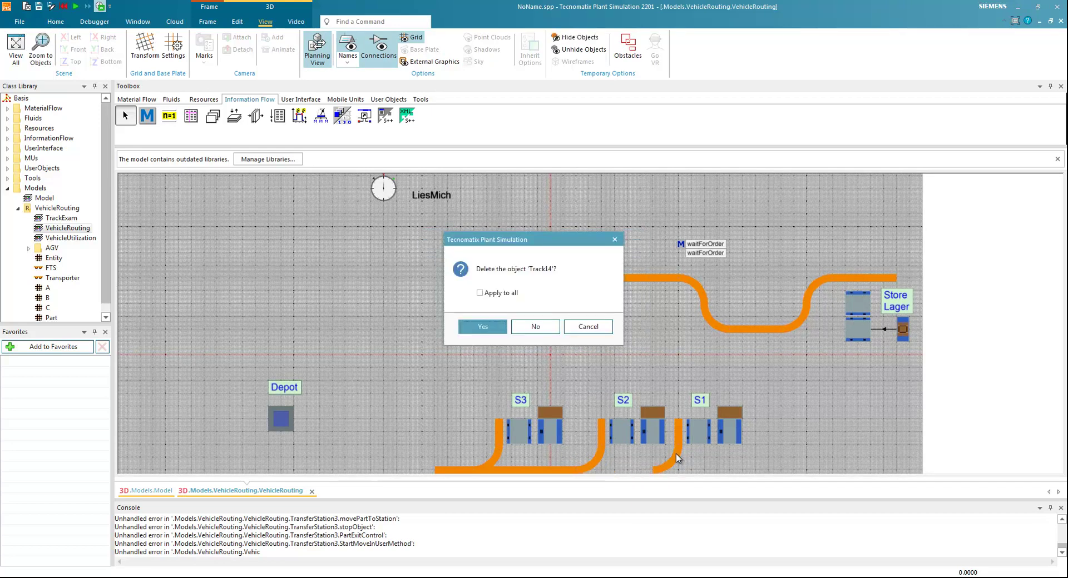
pyautogui.click(484, 326)
# Delete the curved track below station S2 and the straight track between the S2 and S3 curves.
pyautogui.click(599, 463)
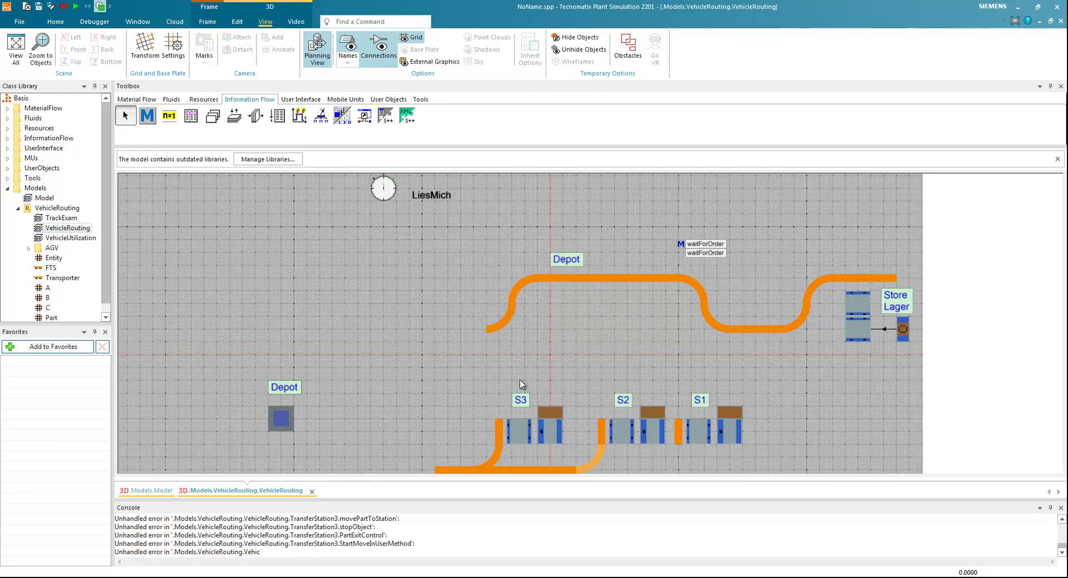
pyautogui.press('Delete')
pyautogui.click(489, 332)
pyautogui.click(543, 470)
pyautogui.press('Delete')
pyautogui.click(487, 328)
# Delete the curved track below station S3 and the short straight track at the line's left end.
pyautogui.click(487, 464)
pyautogui.press('Delete')
pyautogui.click(502, 331)
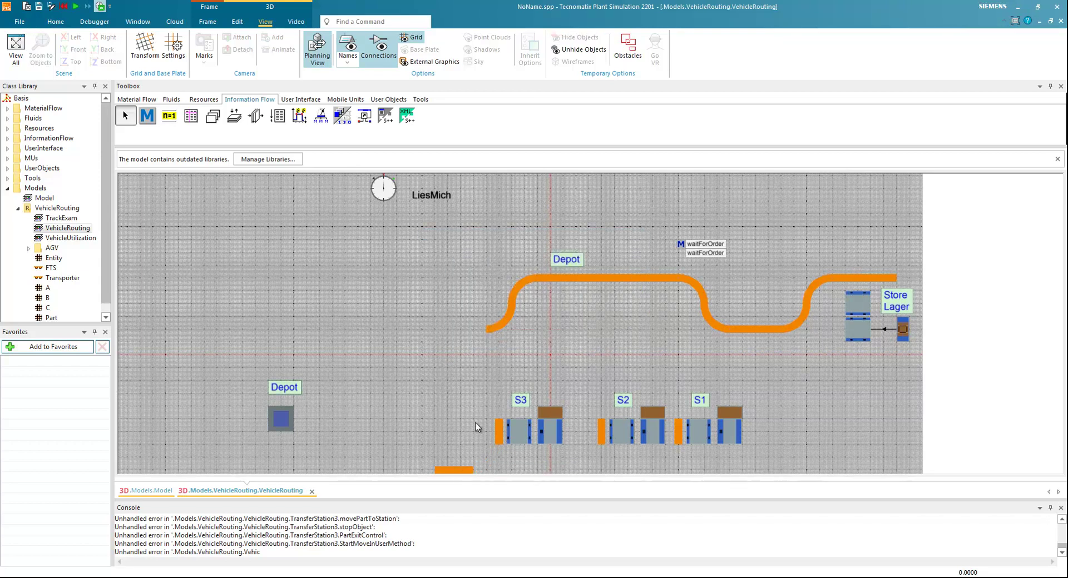
pyautogui.click(454, 471)
pyautogui.press('Delete')
pyautogui.click(488, 330)
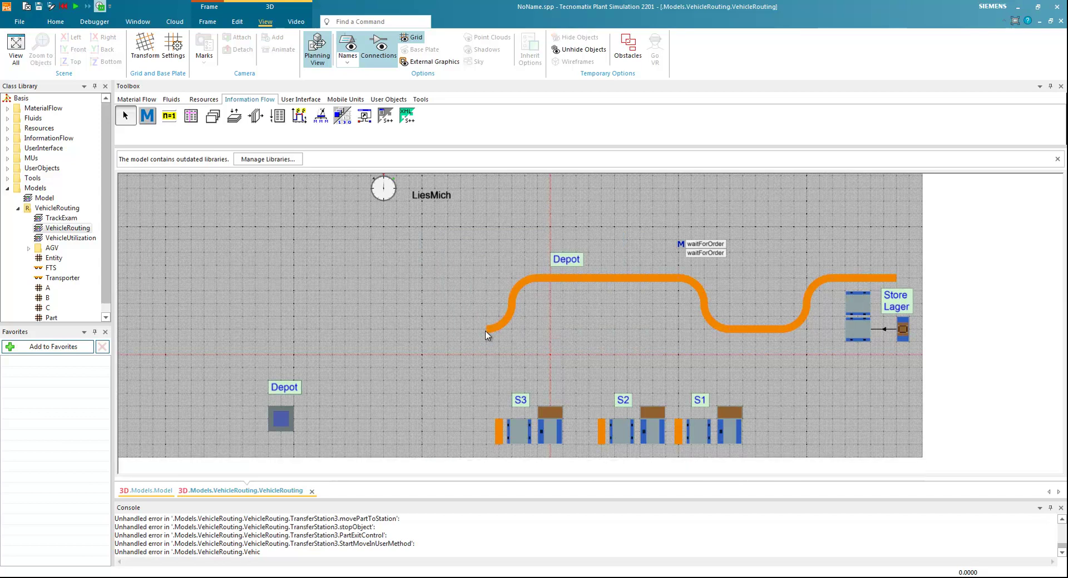
pyautogui.scroll(-2, 528, 337)
pyautogui.scroll(1, 528, 337)
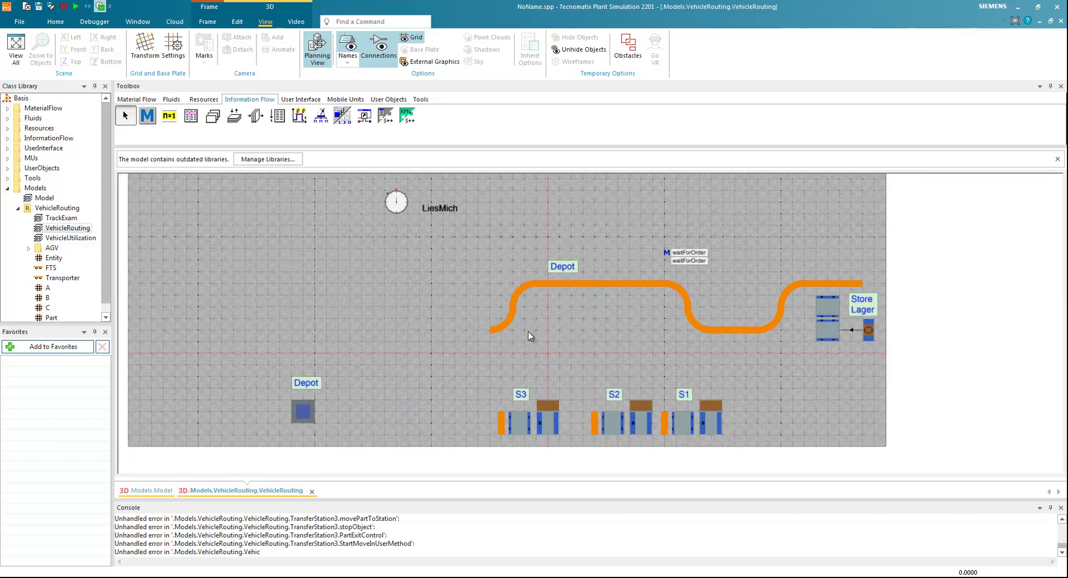
pyautogui.scroll(1, 528, 333)
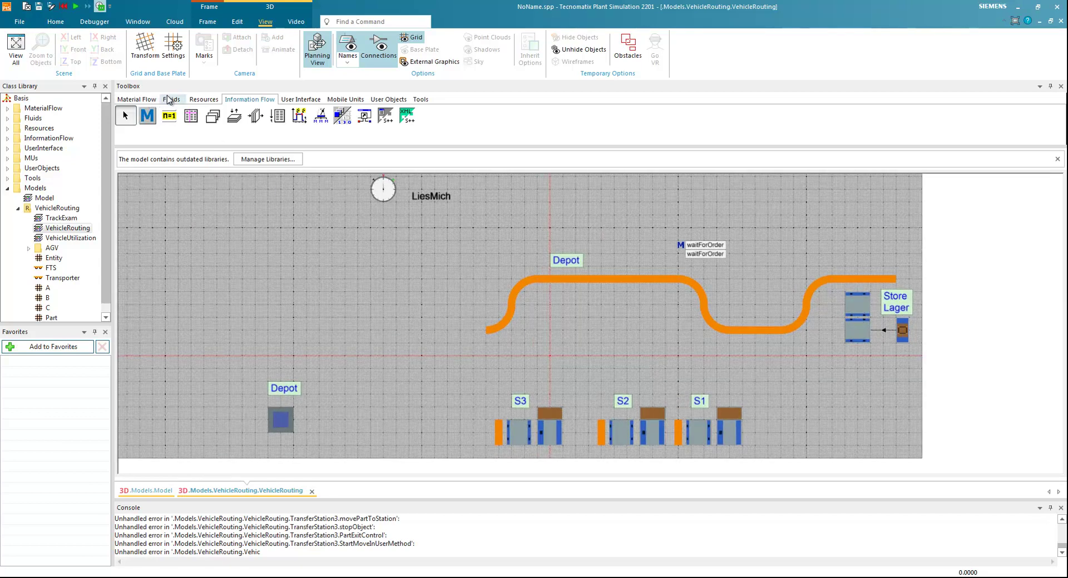
# Insert a straight horizontal TwoLaneTrack about 9 m long just above station S3.
pyautogui.click(139, 99)
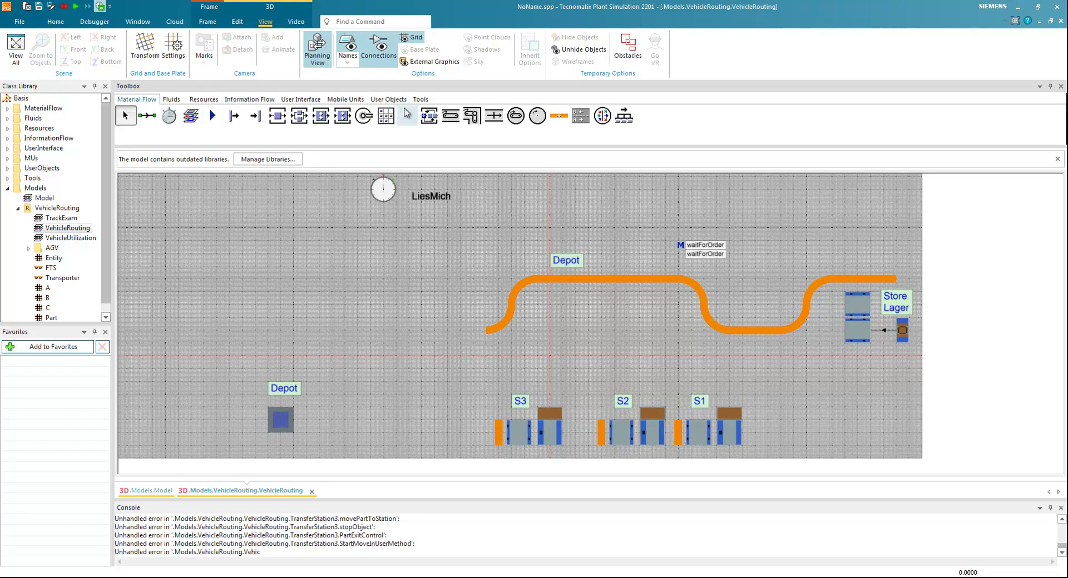
pyautogui.click(579, 115)
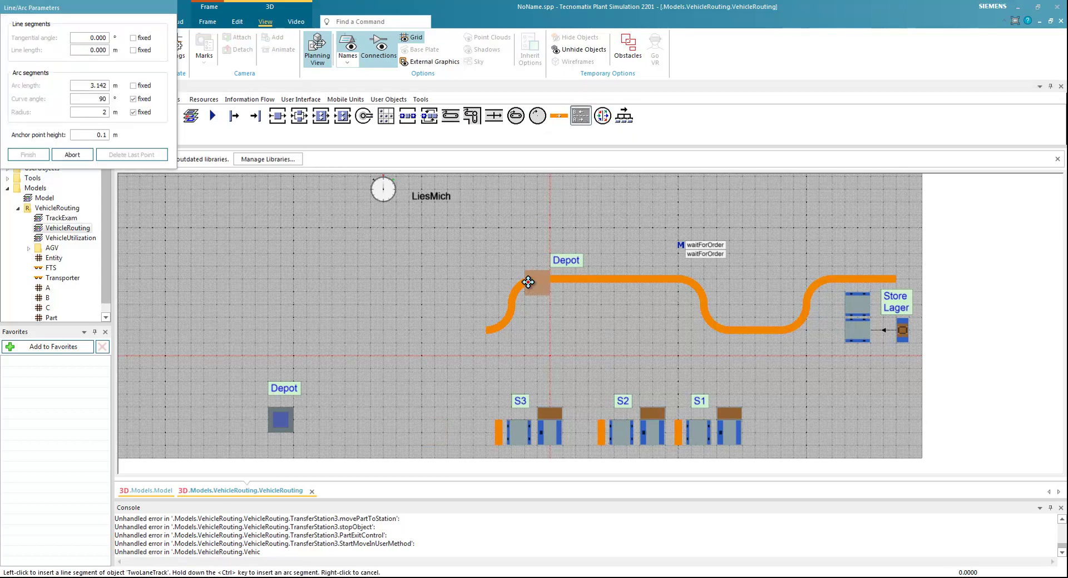
pyautogui.scroll(-1, 518, 256)
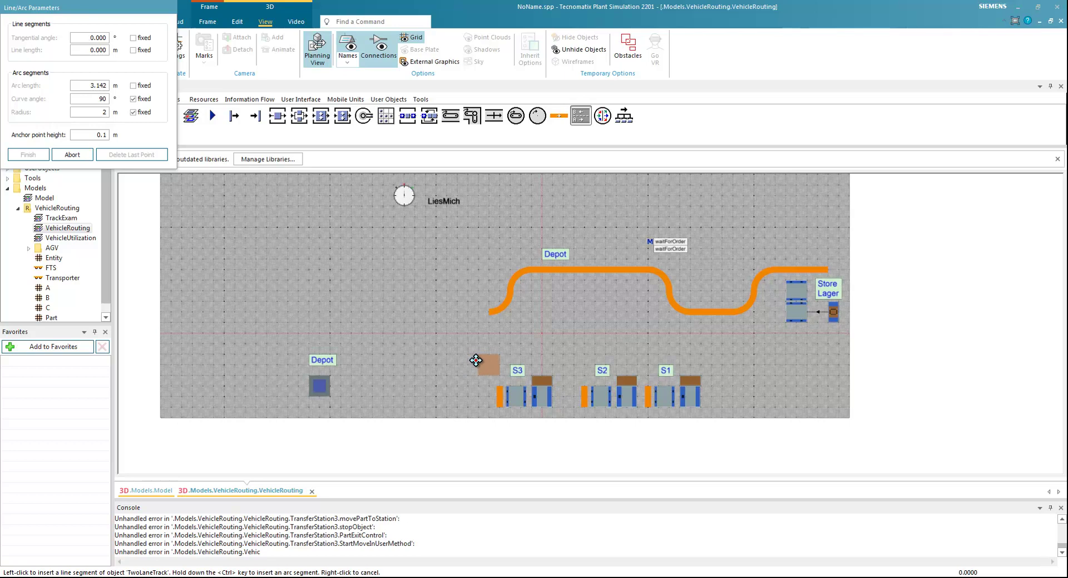
pyautogui.click(457, 353)
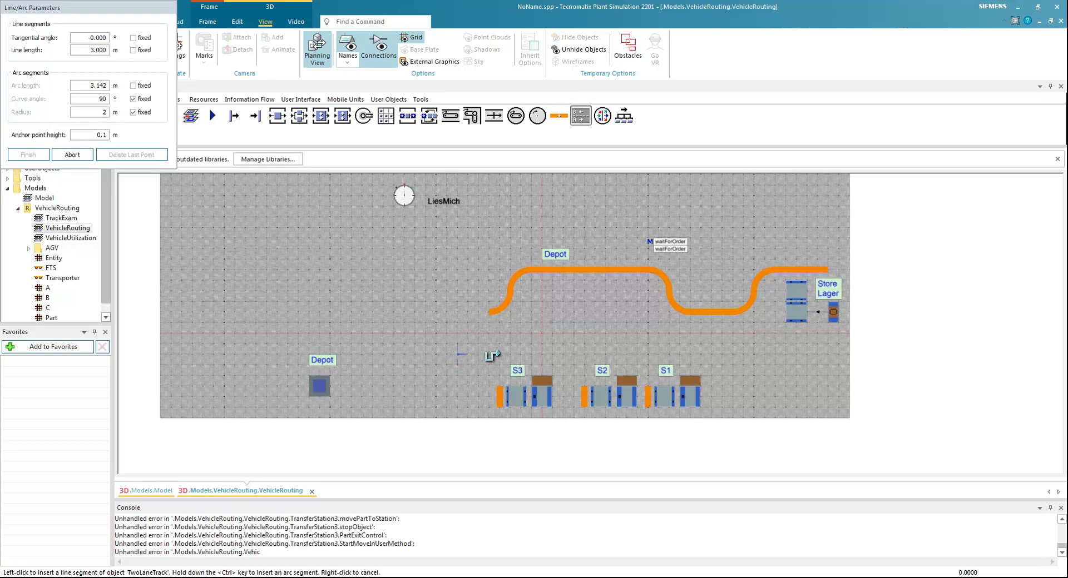
pyautogui.click(550, 354)
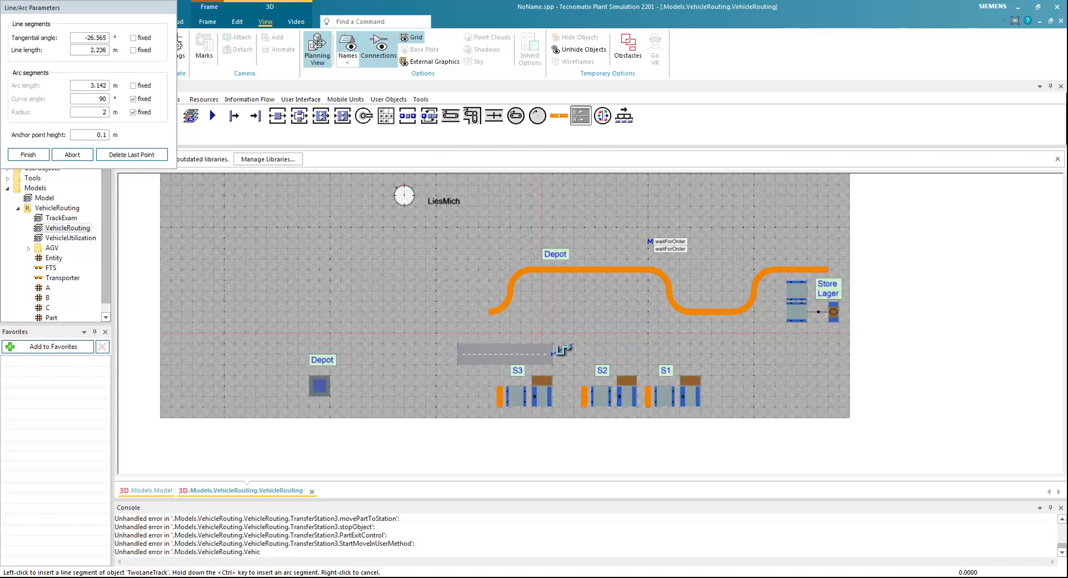
pyautogui.rightClick(162, 190)
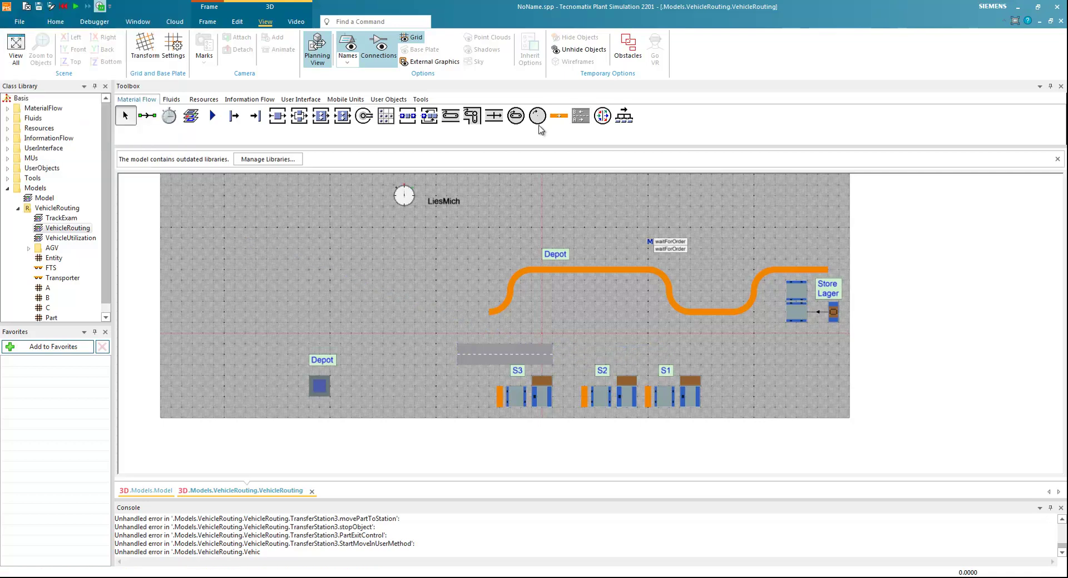
# Set the new two-lane track to Left-hand Traffic and apply the change.
pyautogui.doubleClick(531, 357)
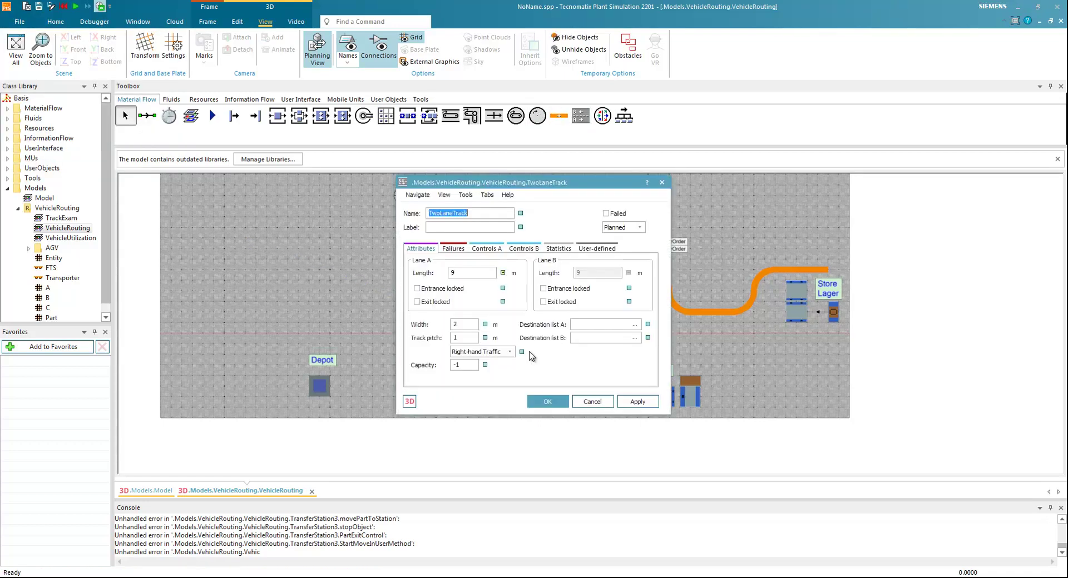
pyautogui.click(488, 352)
pyautogui.click(484, 373)
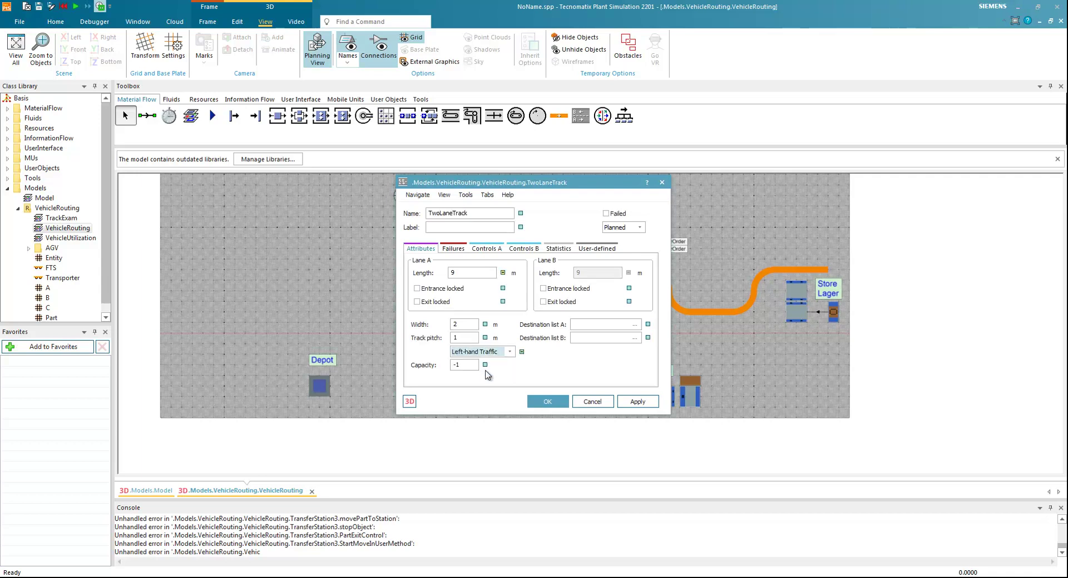
pyautogui.click(637, 401)
pyautogui.click(547, 401)
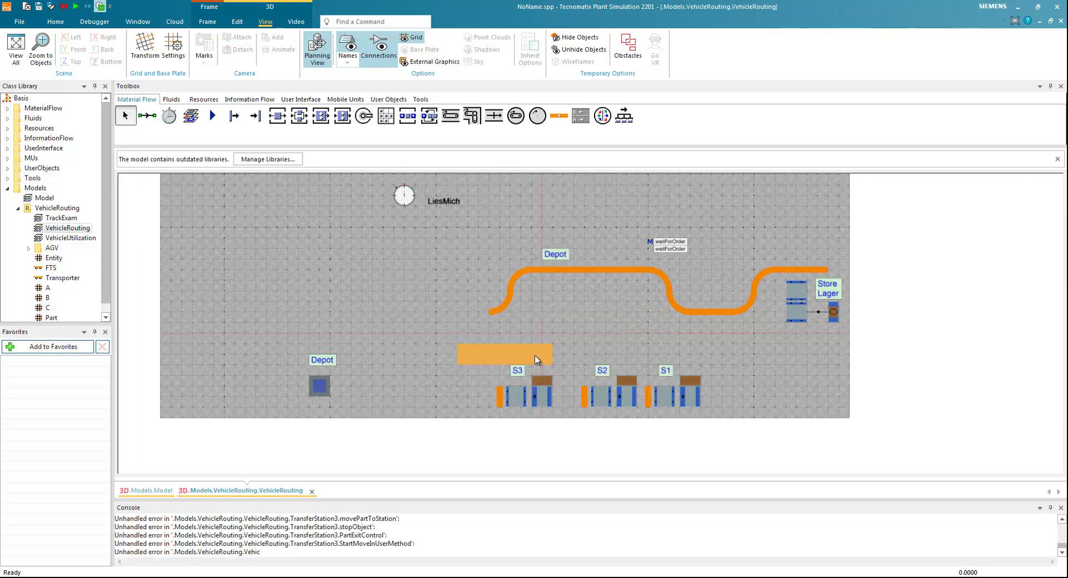
# Duplicate the two-lane track twice and line the copies up in one row above stations S2 and S1.
pyautogui.scroll(-1, 545, 353)
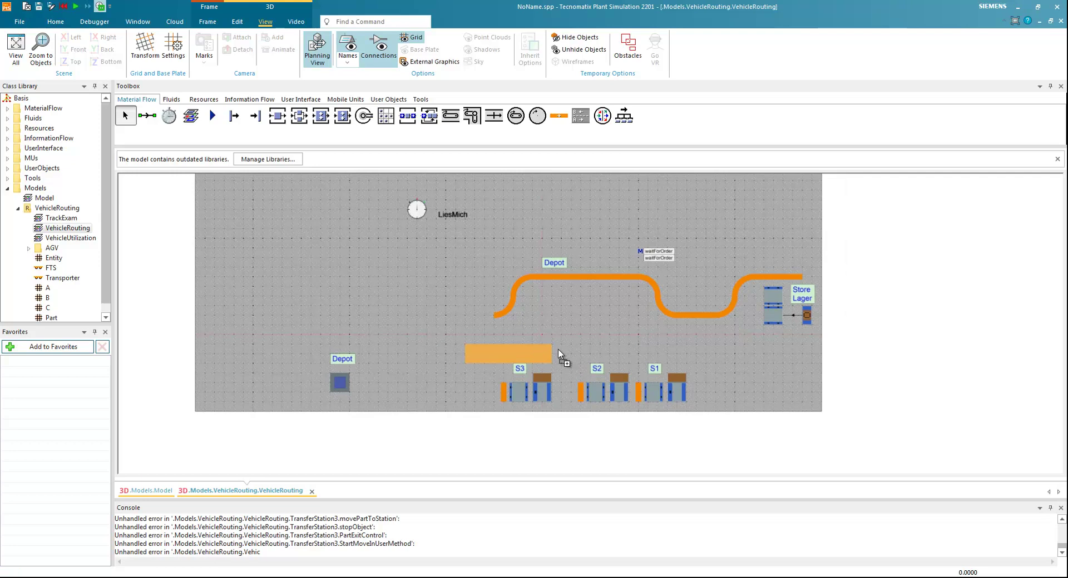
pyautogui.click(615, 349)
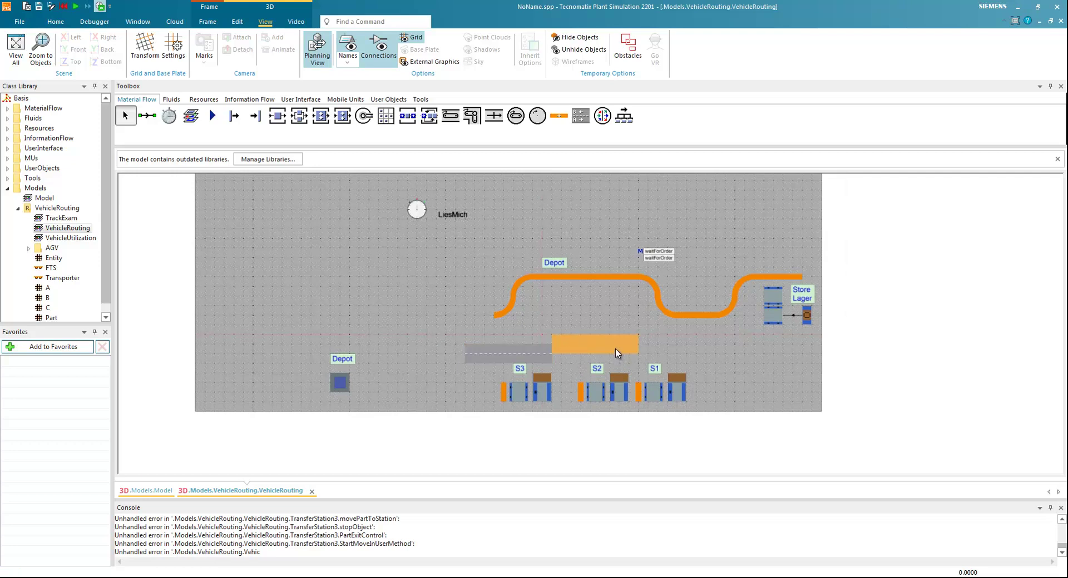
pyautogui.click(702, 352)
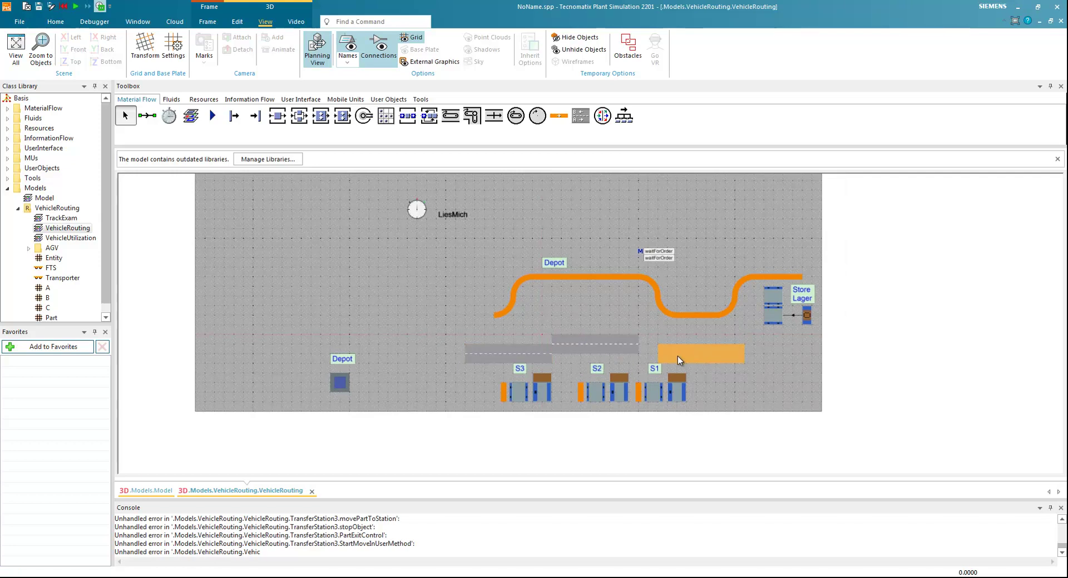
pyautogui.click(599, 335)
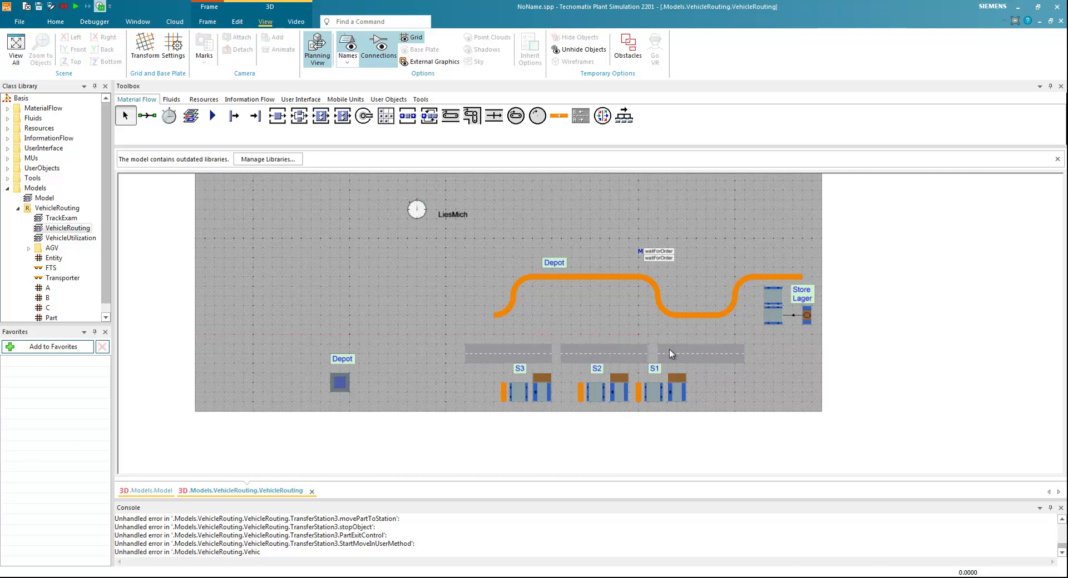
# Check the traffic direction setting in the properties of both copied two-lane tracks.
pyautogui.doubleClick(610, 353)
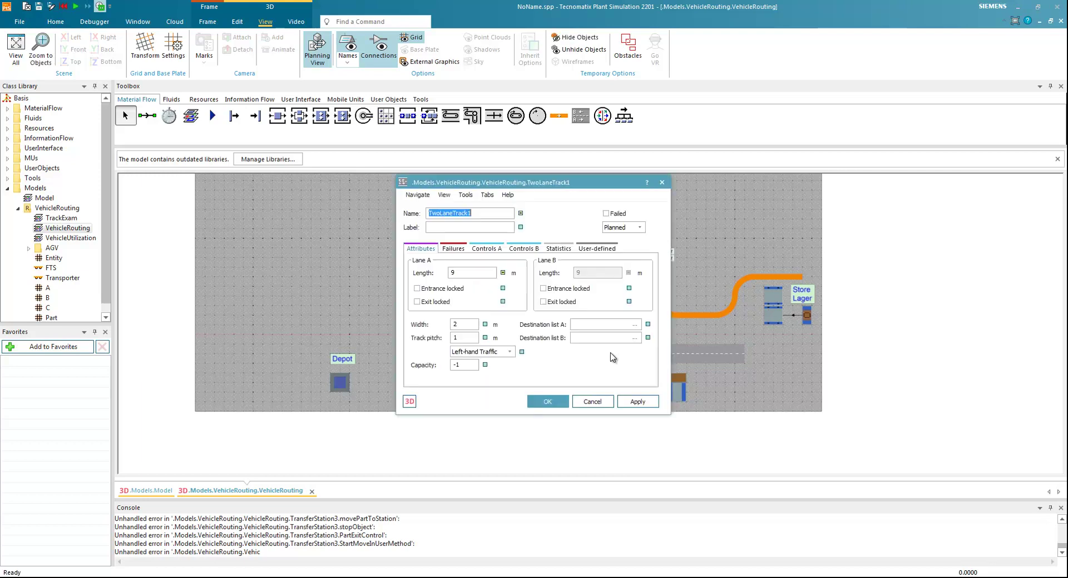
pyautogui.click(592, 402)
pyautogui.doubleClick(681, 351)
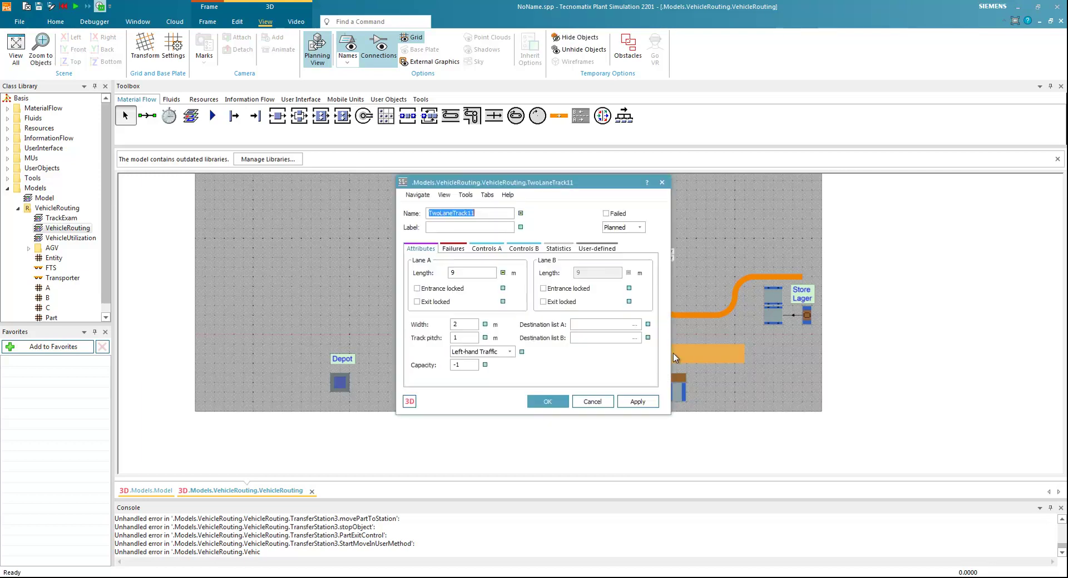
pyautogui.click(600, 403)
pyautogui.click(743, 383)
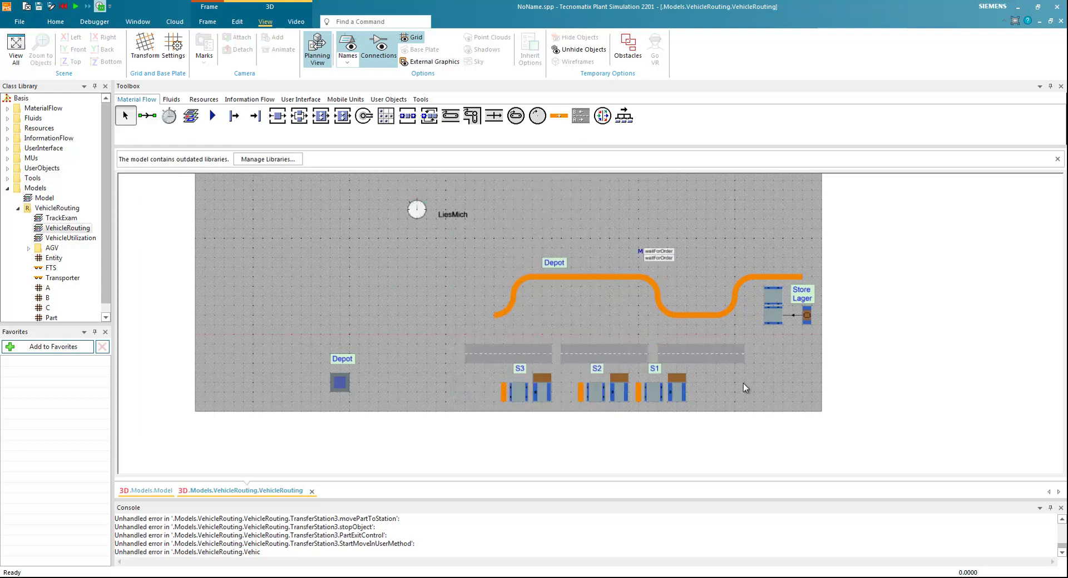
# Duplicate all three two-lane tracks together and place the copies in a parallel row below the stations.
pyautogui.click(536, 357)
pyautogui.keyDown('ctrl'); pyautogui.click(606, 354); pyautogui.keyUp('ctrl')
pyautogui.keyDown('ctrl'); pyautogui.click(705, 355); pyautogui.keyUp('ctrl')
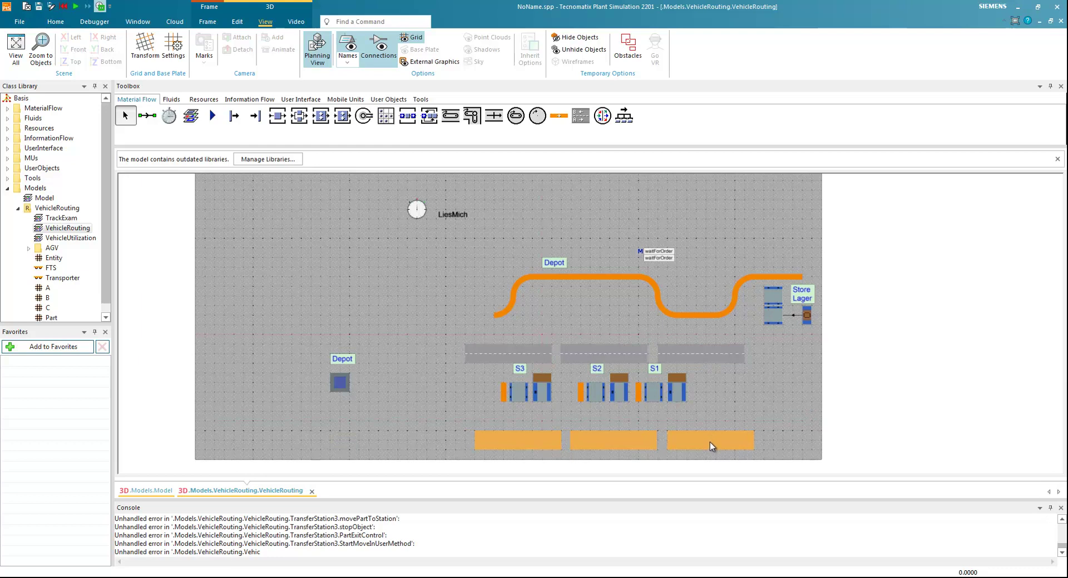
pyautogui.moveTo(707, 439); pyautogui.dragTo(686, 429)
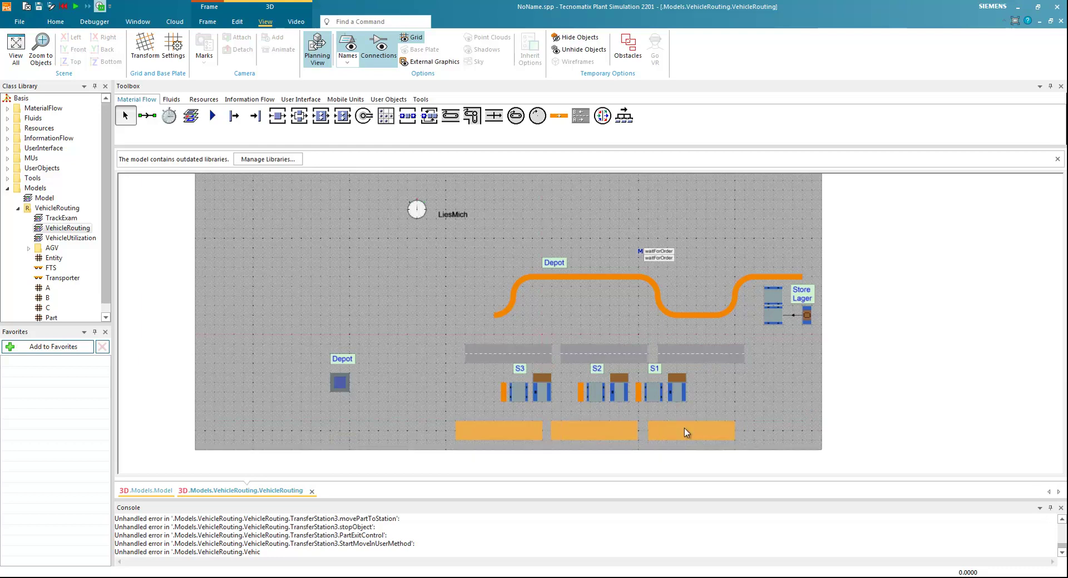
# Shift the three upper two-lane tracks slightly left to align them with the lower row.
pyautogui.click(692, 354)
pyautogui.moveTo(606, 357); pyautogui.dragTo(598, 358)
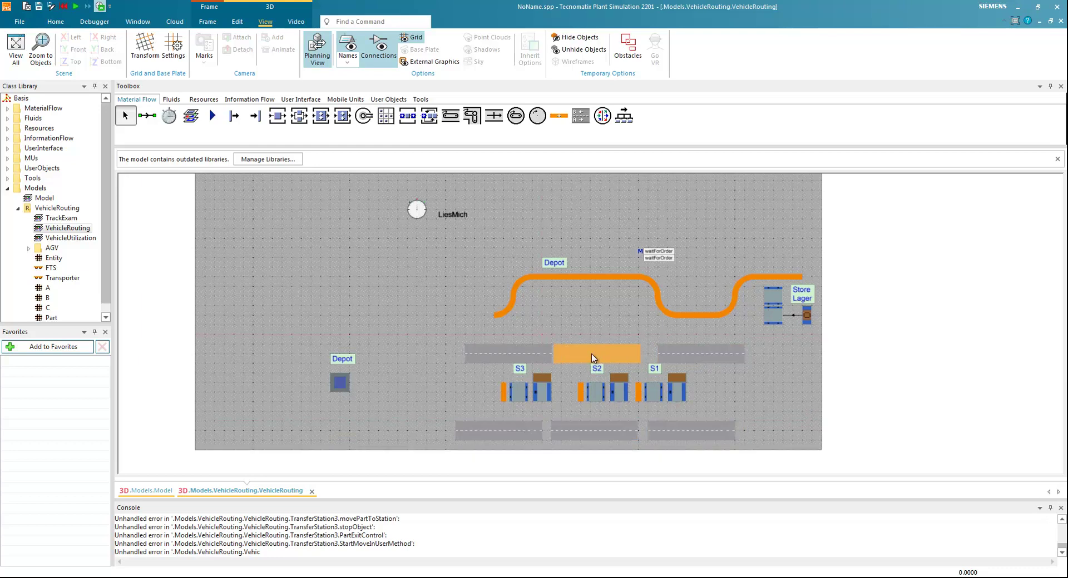
pyautogui.moveTo(517, 353); pyautogui.dragTo(508, 351)
pyautogui.moveTo(696, 361); pyautogui.dragTo(687, 353)
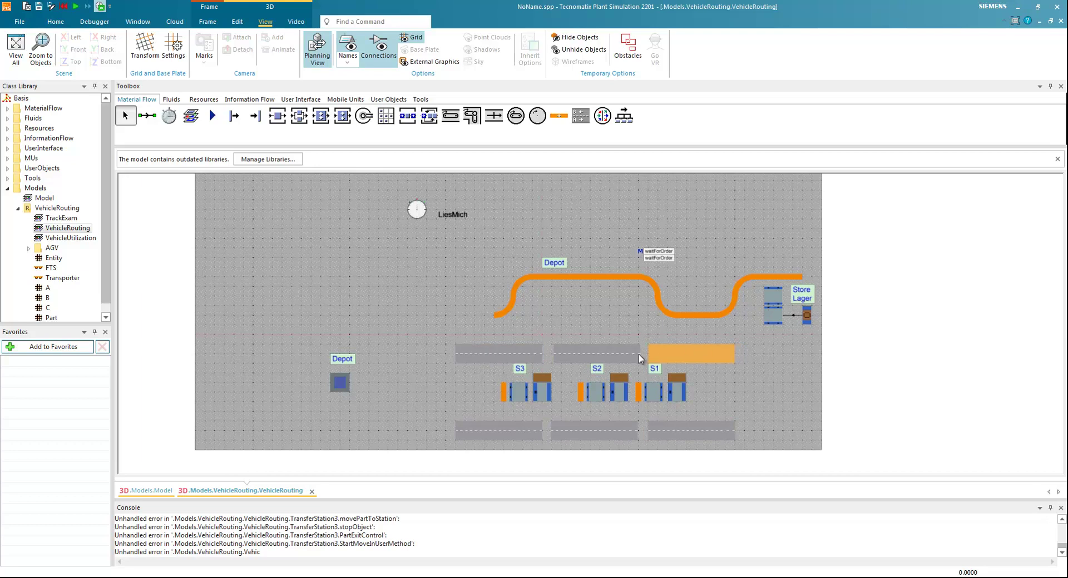
pyautogui.click(615, 351)
pyautogui.press('Escape')
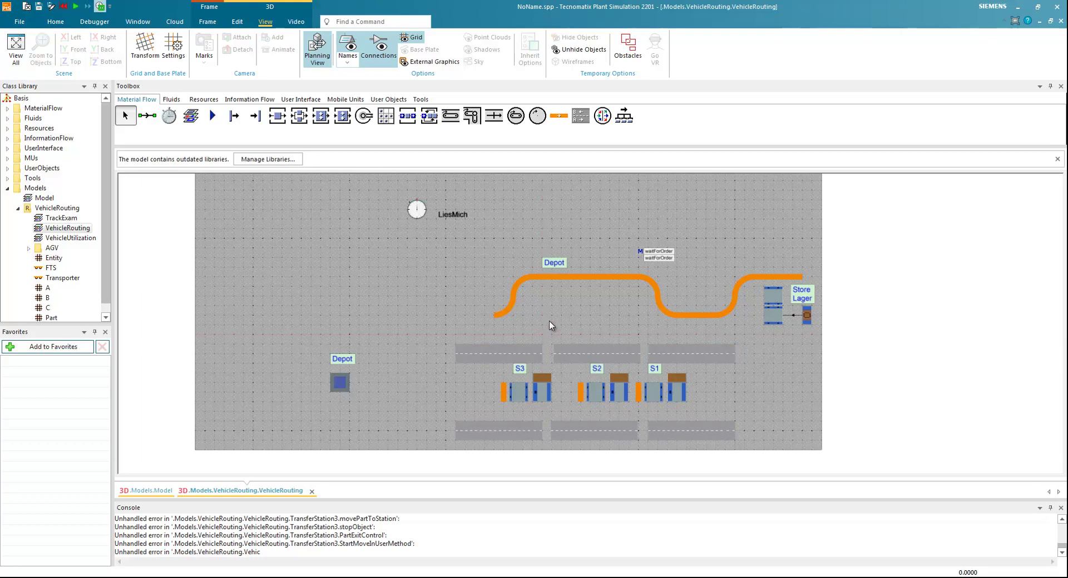
# Move the left and middle tracks of both rows left, leaving a wide gap before the rightmost tracks.
pyautogui.moveTo(516, 357); pyautogui.dragTo(467, 352)
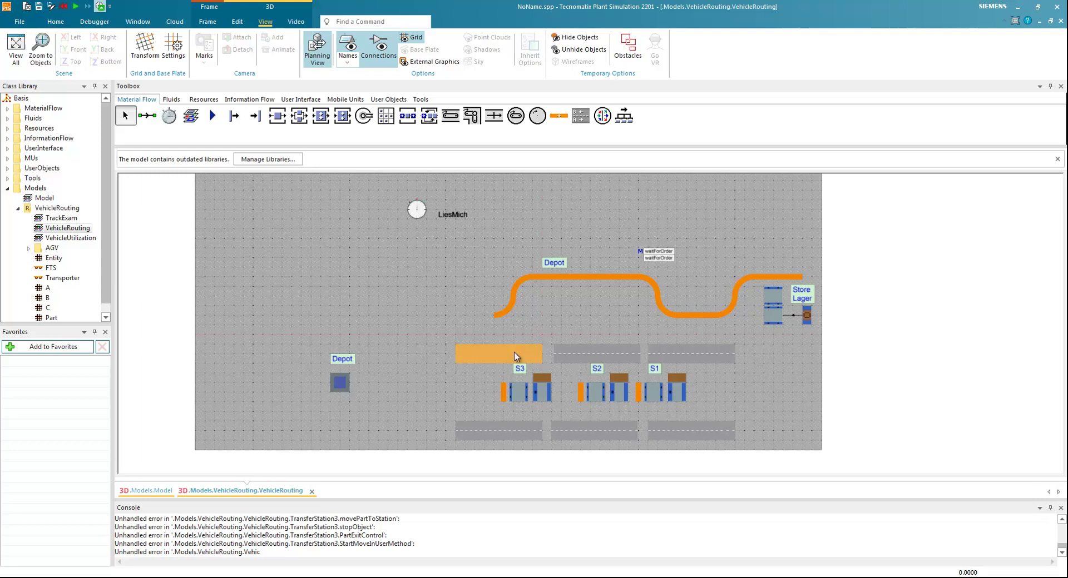
pyautogui.moveTo(501, 436); pyautogui.dragTo(459, 431)
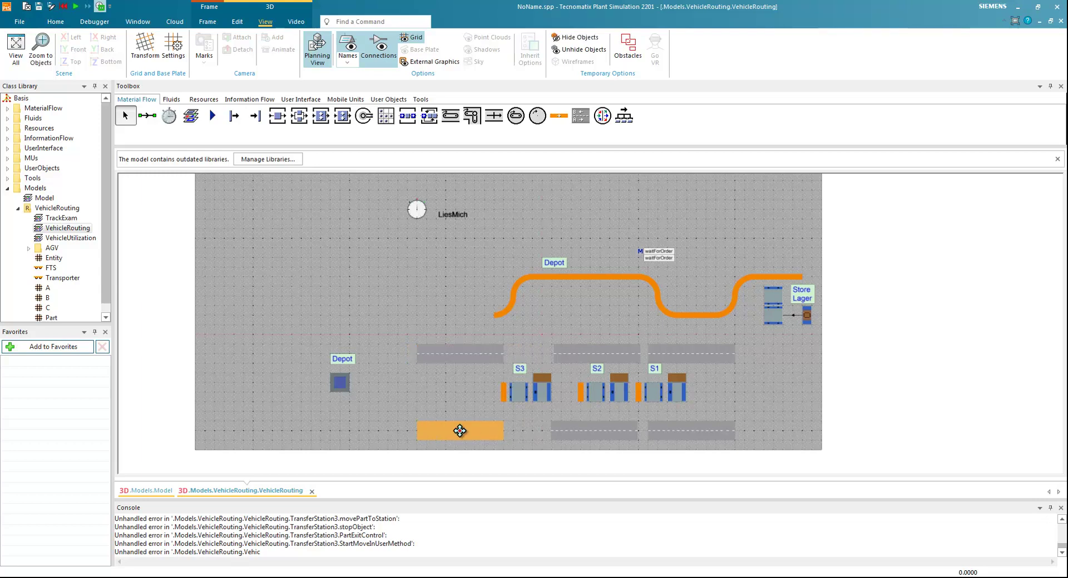
pyautogui.moveTo(603, 354); pyautogui.dragTo(569, 352)
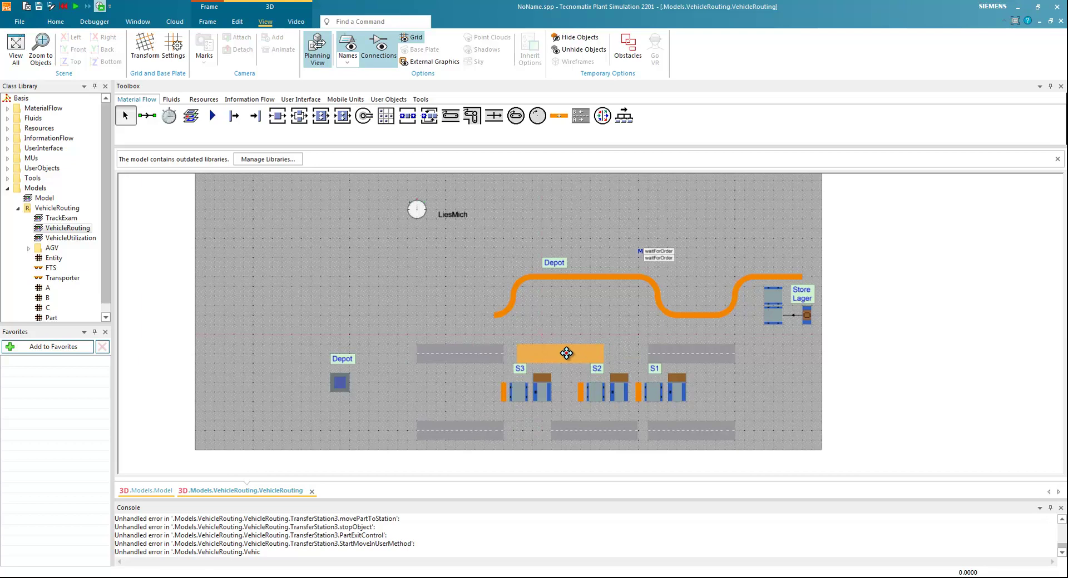
pyautogui.moveTo(586, 439); pyautogui.dragTo(551, 436)
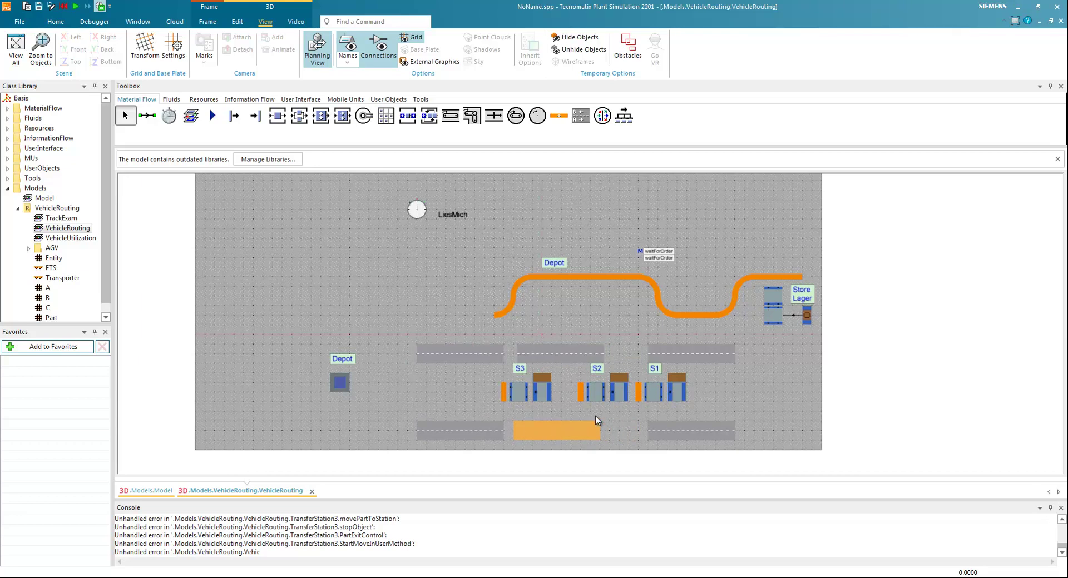
pyautogui.click(722, 415)
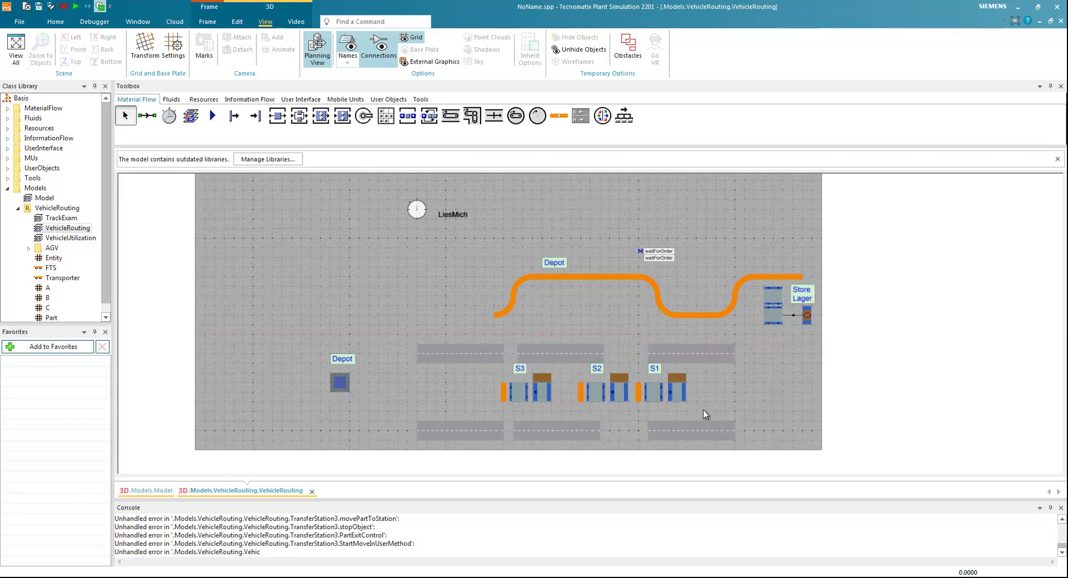
# Move the whole S1 station group right, between the rightmost upper and lower two-lane tracks.
pyautogui.click(670, 387)
pyautogui.moveTo(706, 389); pyautogui.dragTo(735, 390)
pyautogui.click(642, 398)
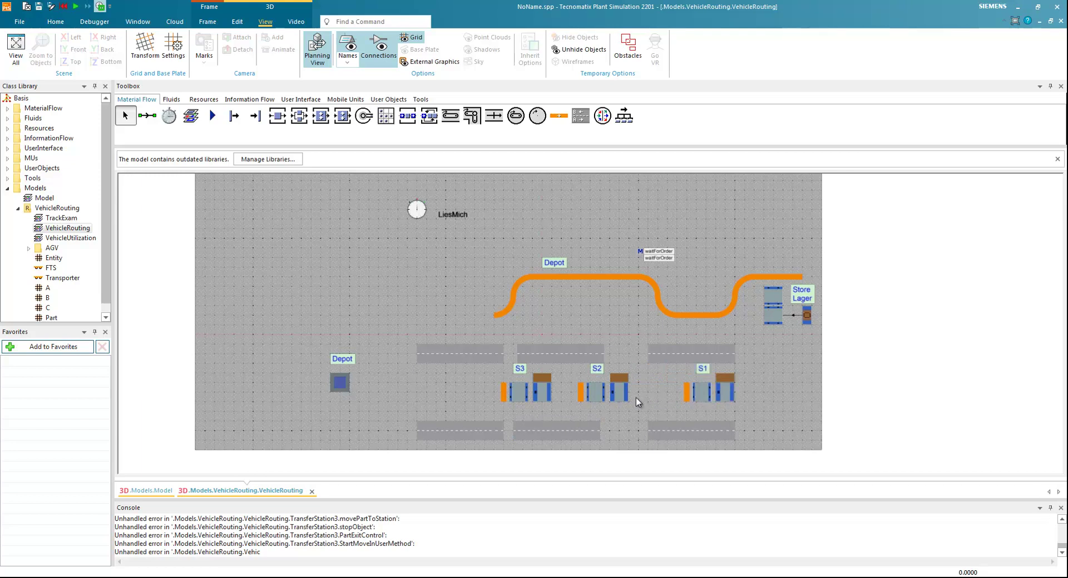
# Select the whole S3 station group and move it left, between the leftmost upper and lower tracks.
pyautogui.click(584, 378)
pyautogui.click(560, 417)
pyautogui.click(526, 385)
pyautogui.moveTo(543, 387); pyautogui.dragTo(451, 383)
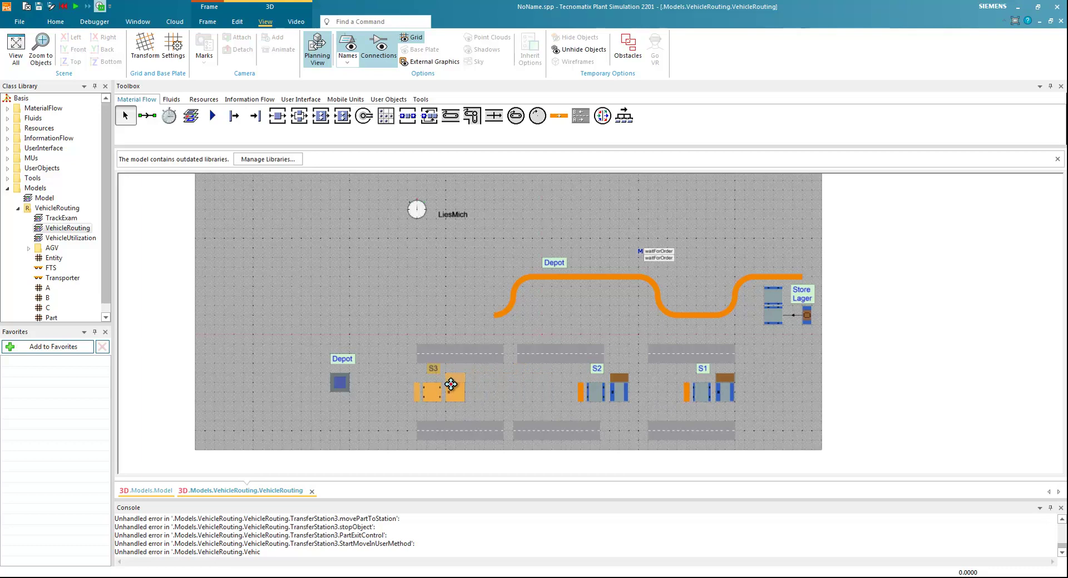
pyautogui.click(543, 395)
# Select the S2 station group without the adjacent two-lane track and move it left, between the middle tracks.
pyautogui.click(591, 377)
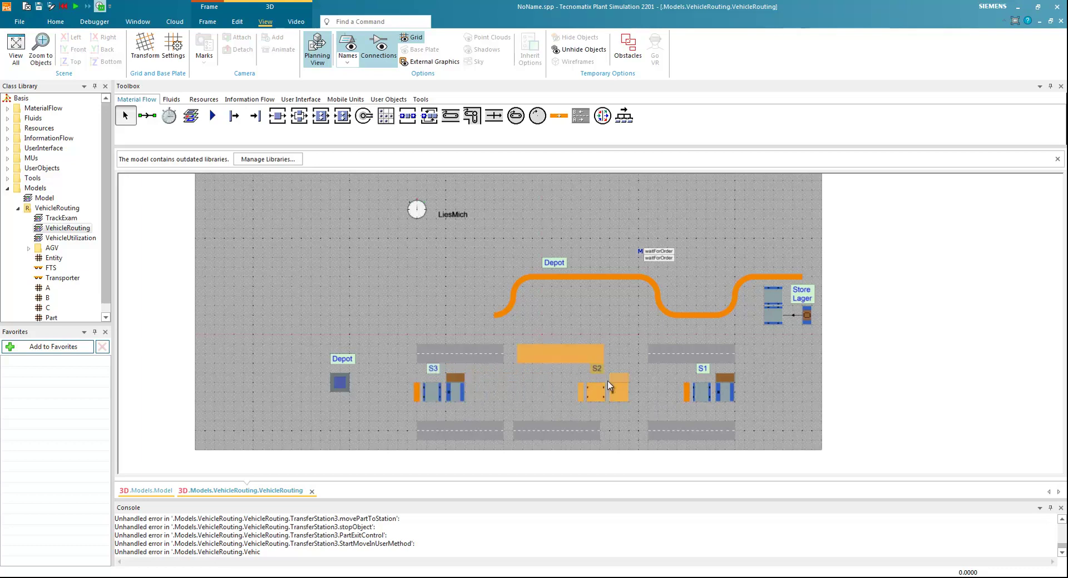
pyautogui.click(645, 396)
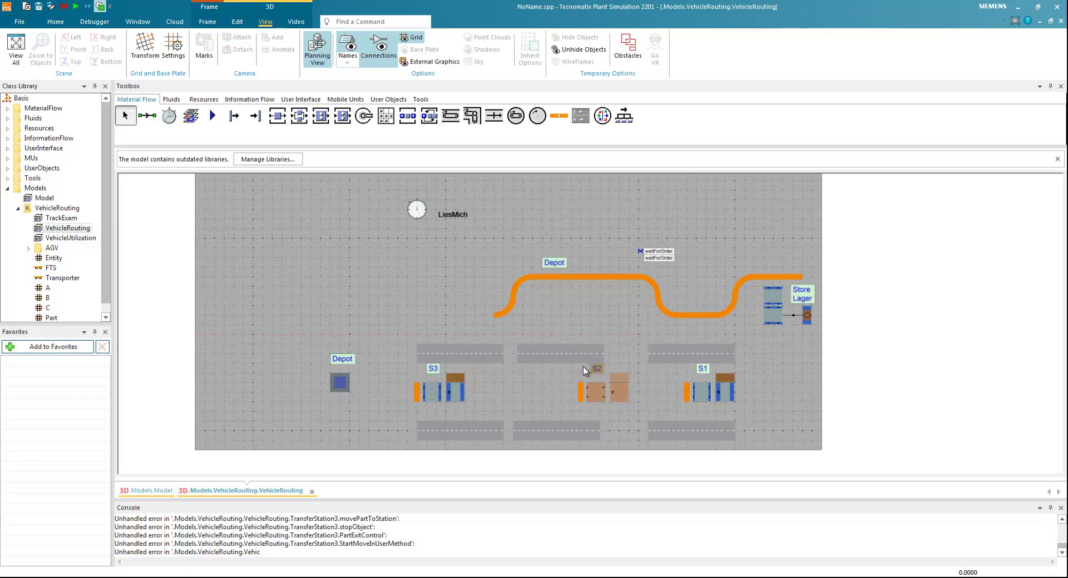
pyautogui.moveTo(624, 386); pyautogui.dragTo(563, 394)
pyautogui.click(608, 392)
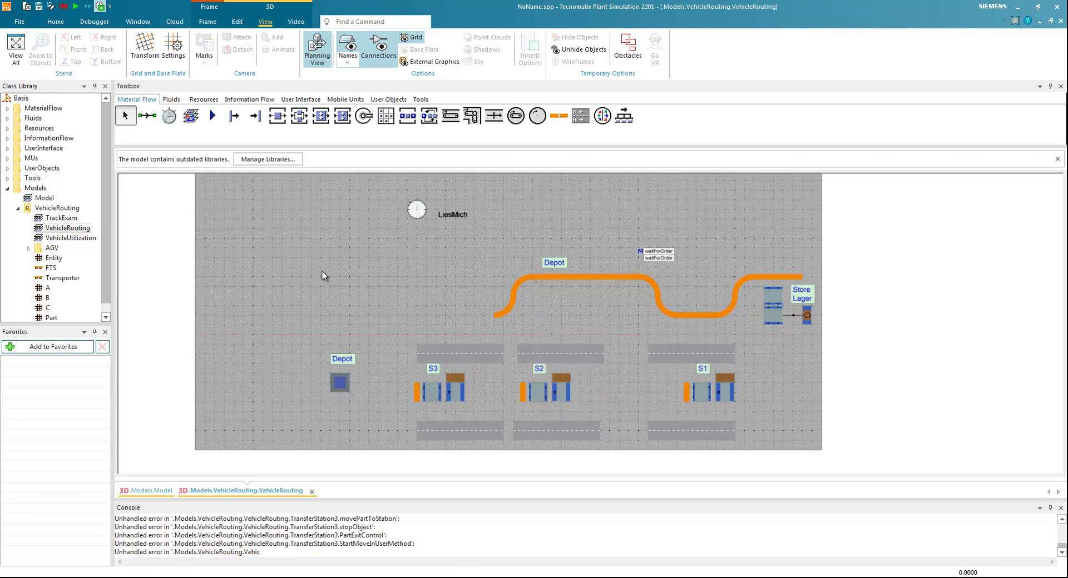
# Draw a vertical 7 m two-lane track in the gap between the S2 and S1 stations, linking the upper and lower track rows.
pyautogui.click(493, 116)
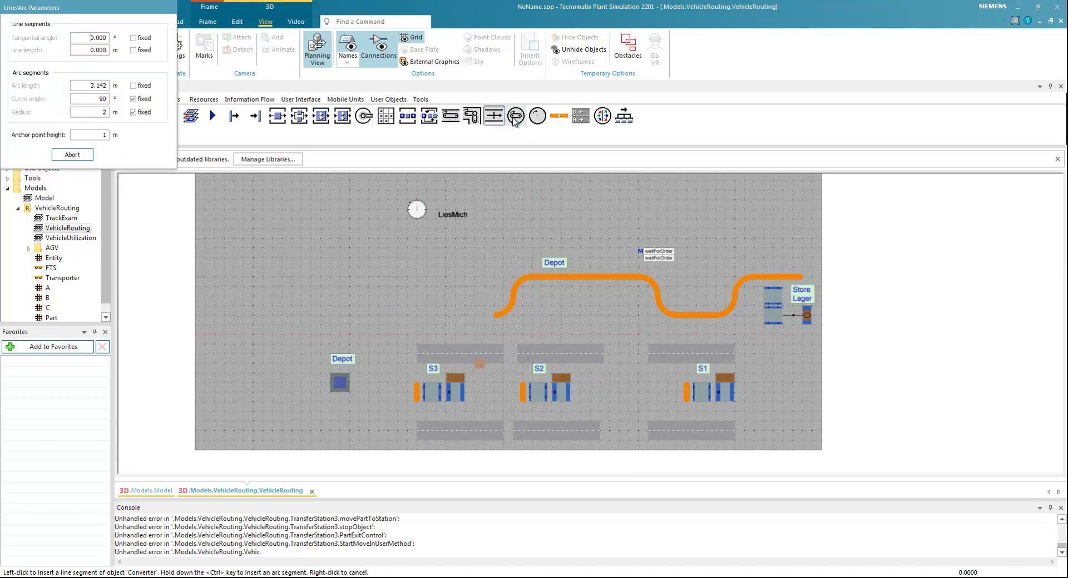
pyautogui.click(580, 116)
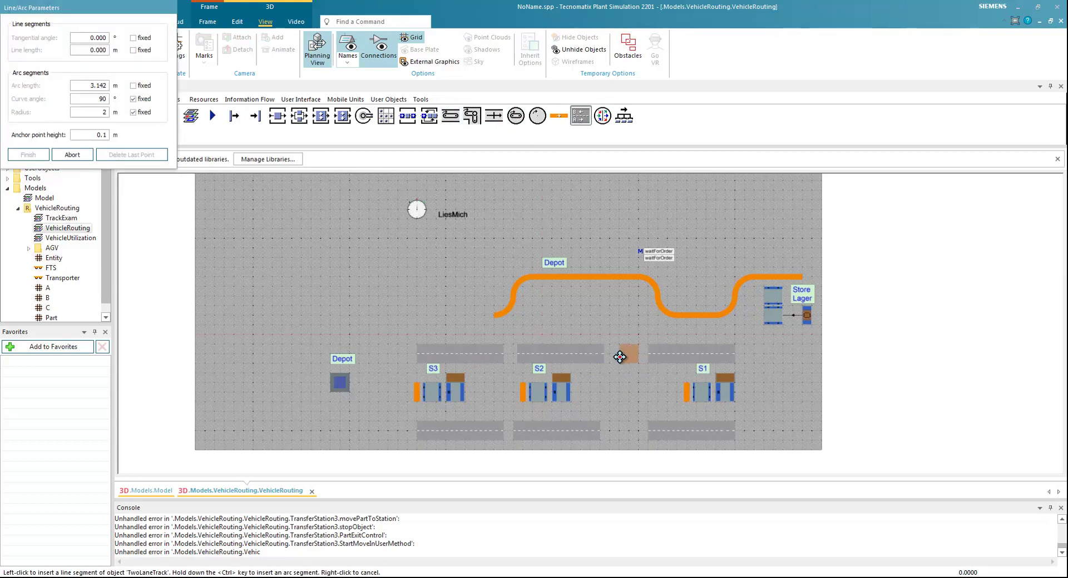
pyautogui.click(621, 358)
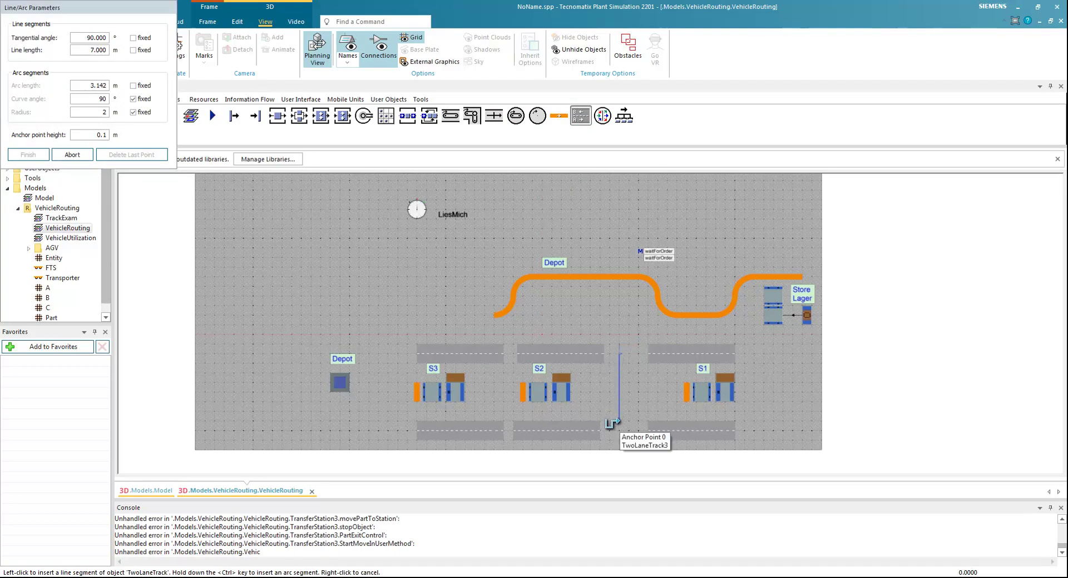
pyautogui.click(617, 421)
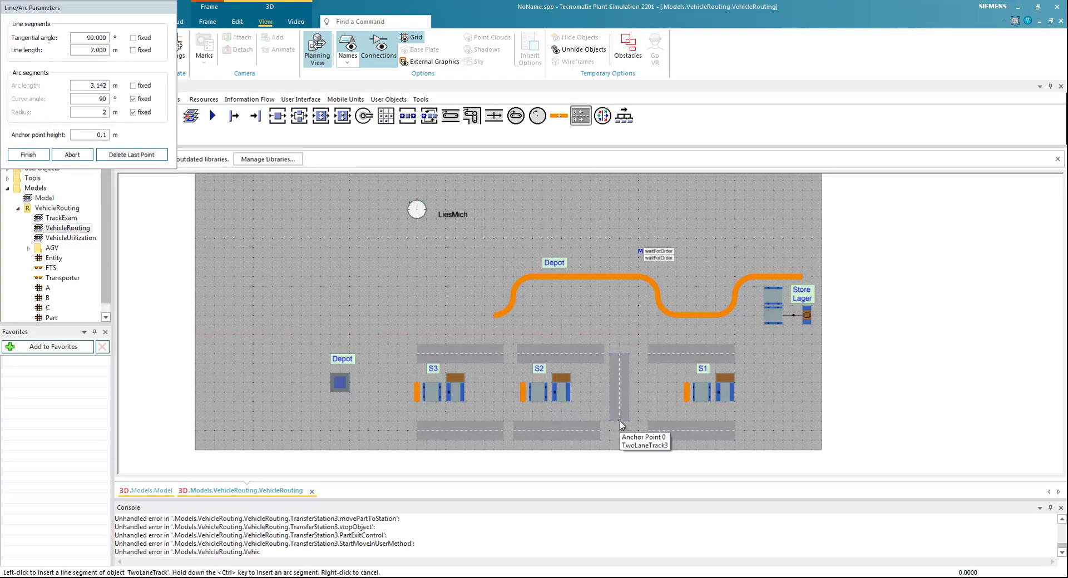
pyautogui.click(28, 155)
# Switch the new vertical two-lane track to Left-hand Traffic and apply the setting.
pyautogui.doubleClick(617, 373)
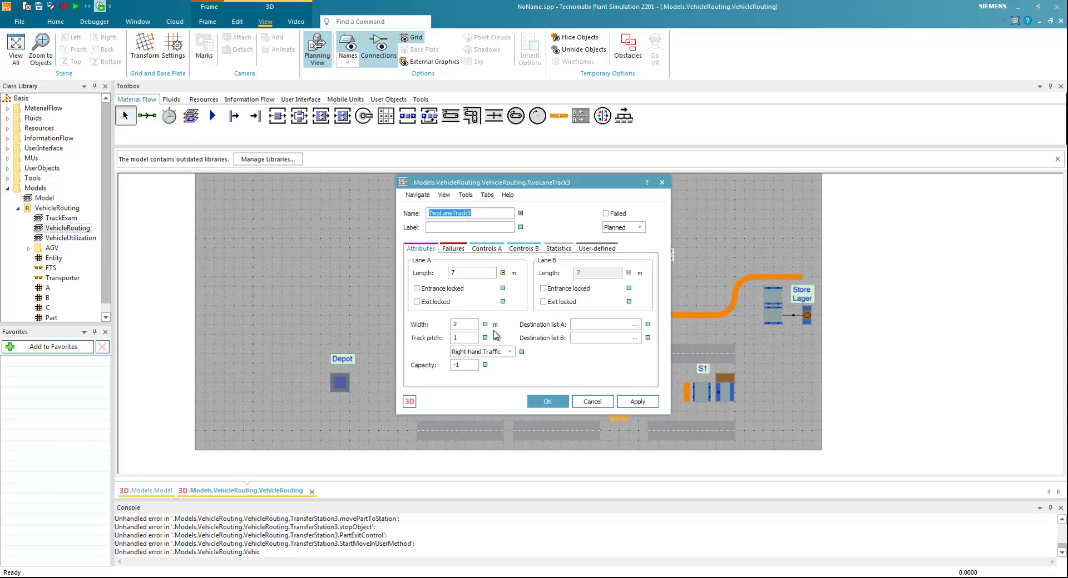
pyautogui.click(488, 357)
pyautogui.click(485, 373)
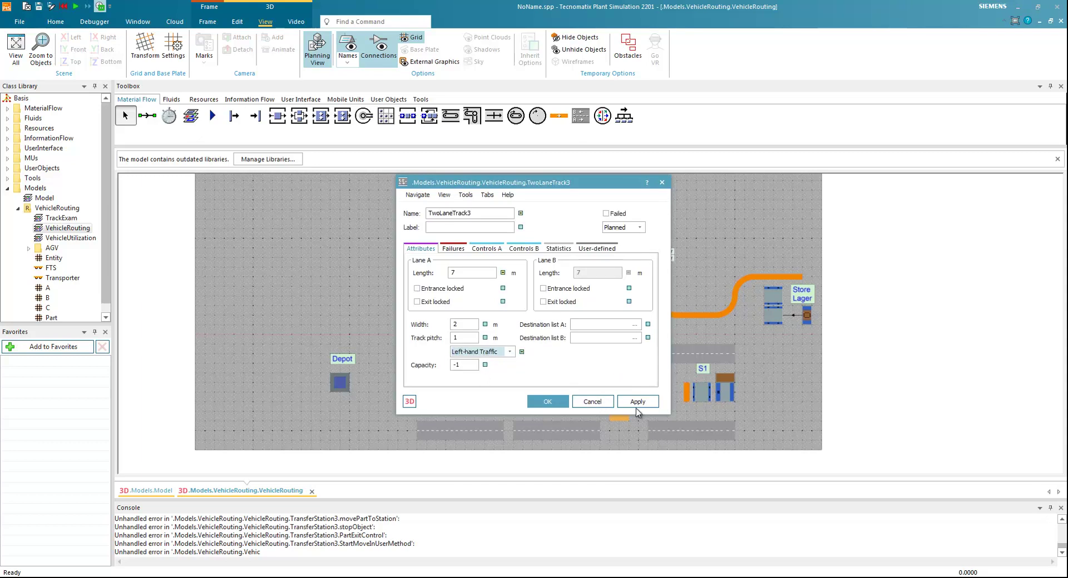
pyautogui.click(638, 401)
pyautogui.press('Return')
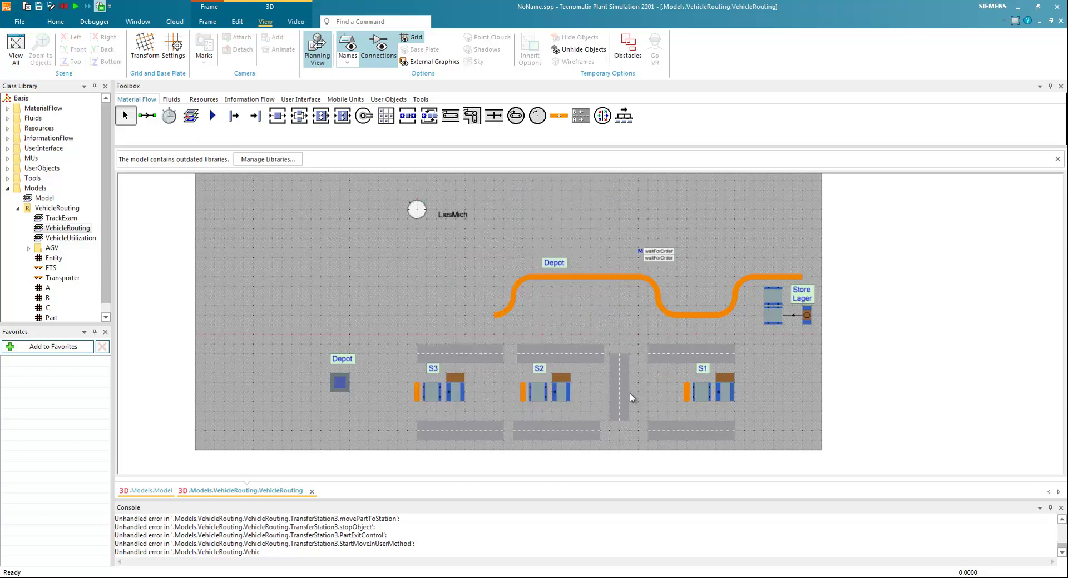
# Copy the vertical two-lane track between S3 and S2, to the left of S3 and to the right of S1.
pyautogui.moveTo(624, 396); pyautogui.dragTo(507, 401)
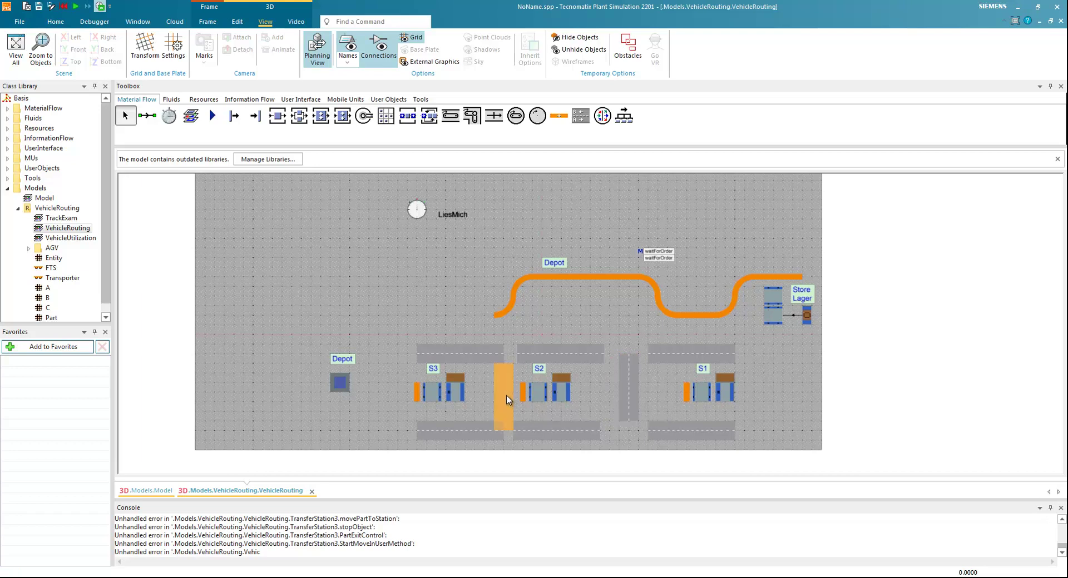
pyautogui.moveTo(386, 383); pyautogui.dragTo(387, 384)
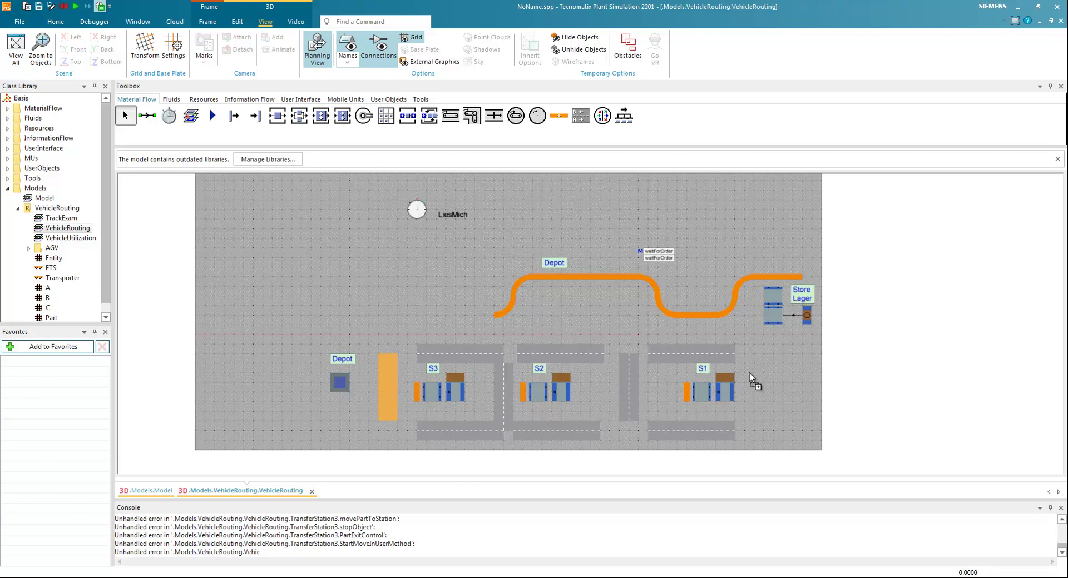
pyautogui.moveTo(761, 375); pyautogui.dragTo(761, 375)
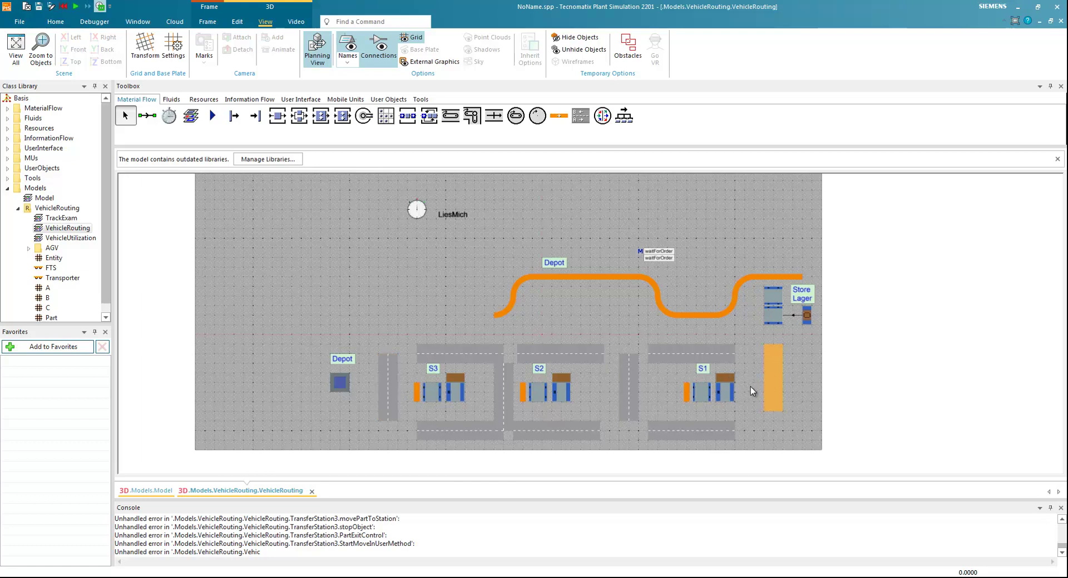
# Adjust the copied vertical tracks so they sit close to the ends of the upper and lower tracks around S1, S2 and S3.
pyautogui.scroll(5, 749, 386)
pyautogui.moveTo(776, 369); pyautogui.dragTo(756, 389)
pyautogui.click(545, 390)
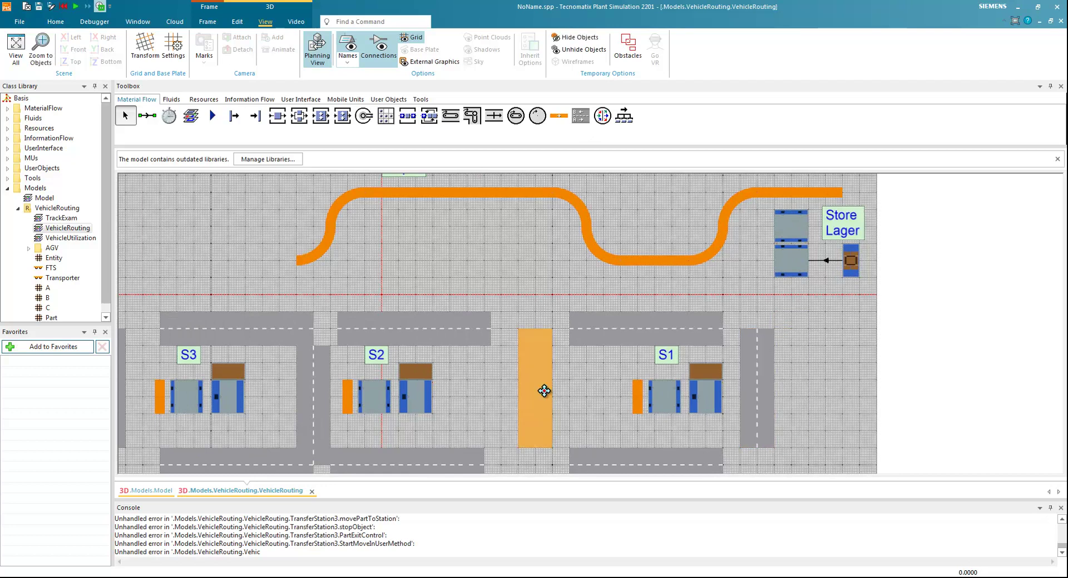
pyautogui.click(313, 382)
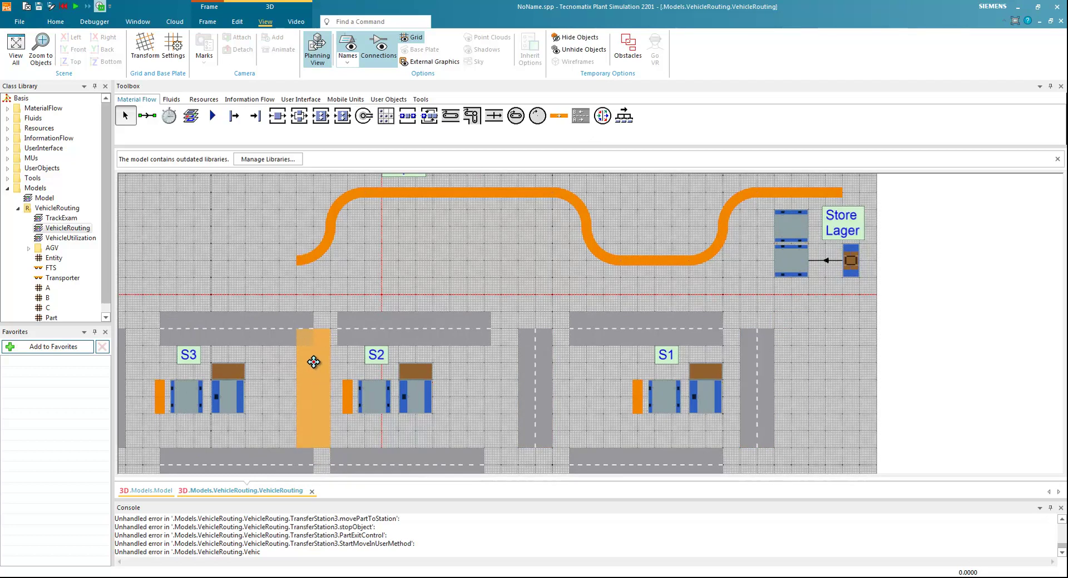
pyautogui.scroll(-1, 428, 365)
pyautogui.moveTo(143, 359); pyautogui.dragTo(158, 375)
# Shift the upper and lower S3 tracks left to fit between the vertical tracks beside the station.
pyautogui.moveTo(302, 334); pyautogui.dragTo(270, 329)
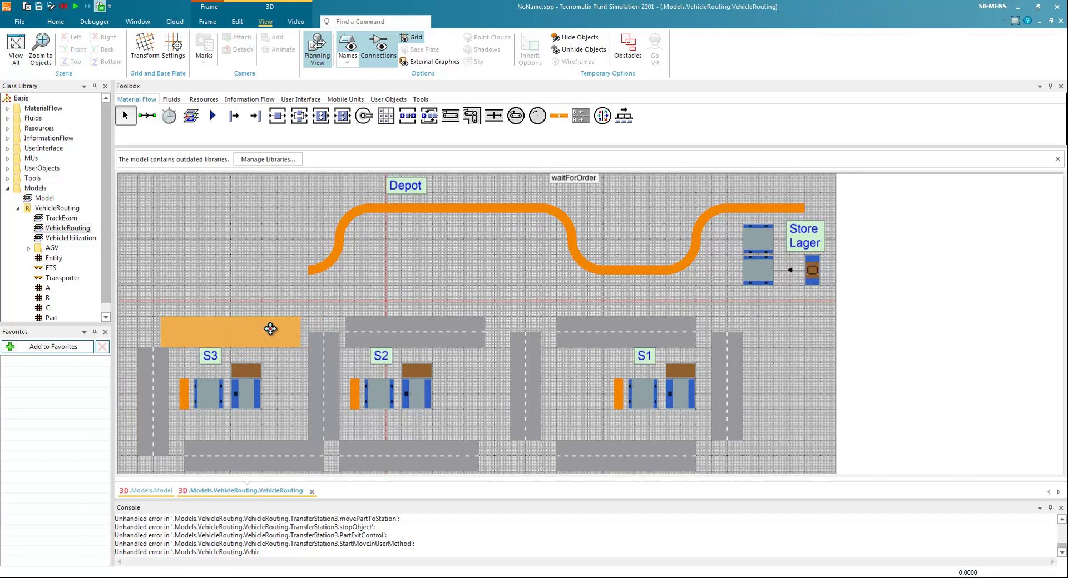
pyautogui.moveTo(272, 456); pyautogui.dragTo(257, 456)
pyautogui.click(445, 429)
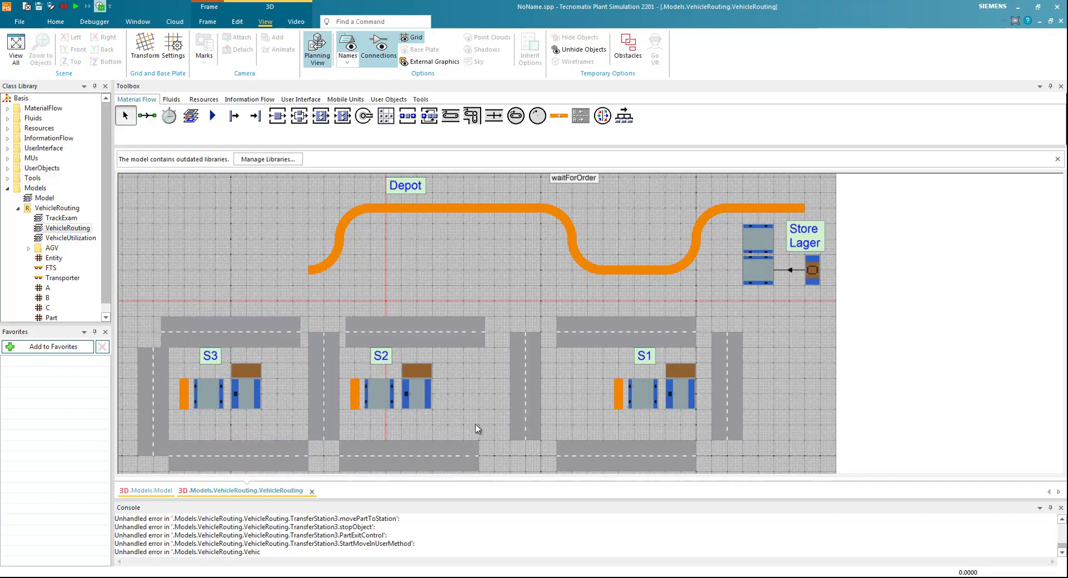
pyautogui.click(513, 389)
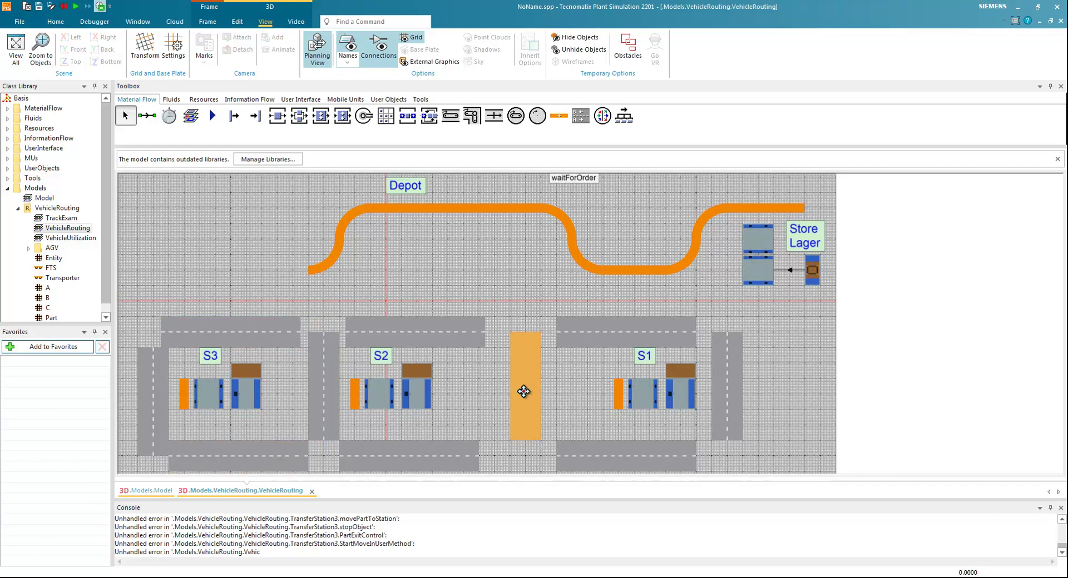
# Connect the upper S2 and S1 tracks with each other and with the vertical track between them, and move that vertical track slightly down.
pyautogui.click(148, 116)
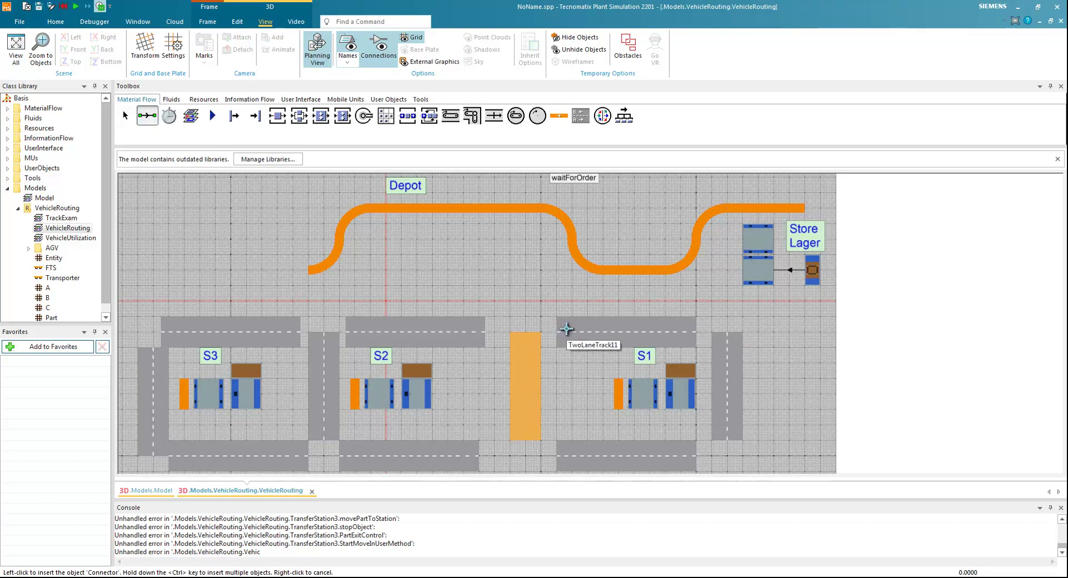
pyautogui.click(532, 336)
pyautogui.rightClick(527, 345)
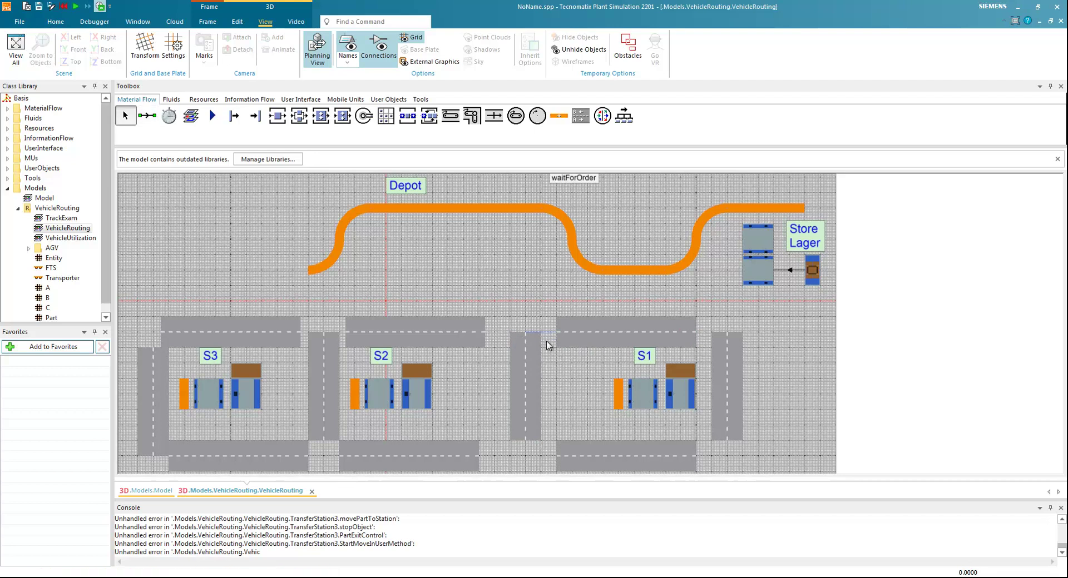
pyautogui.click(147, 116)
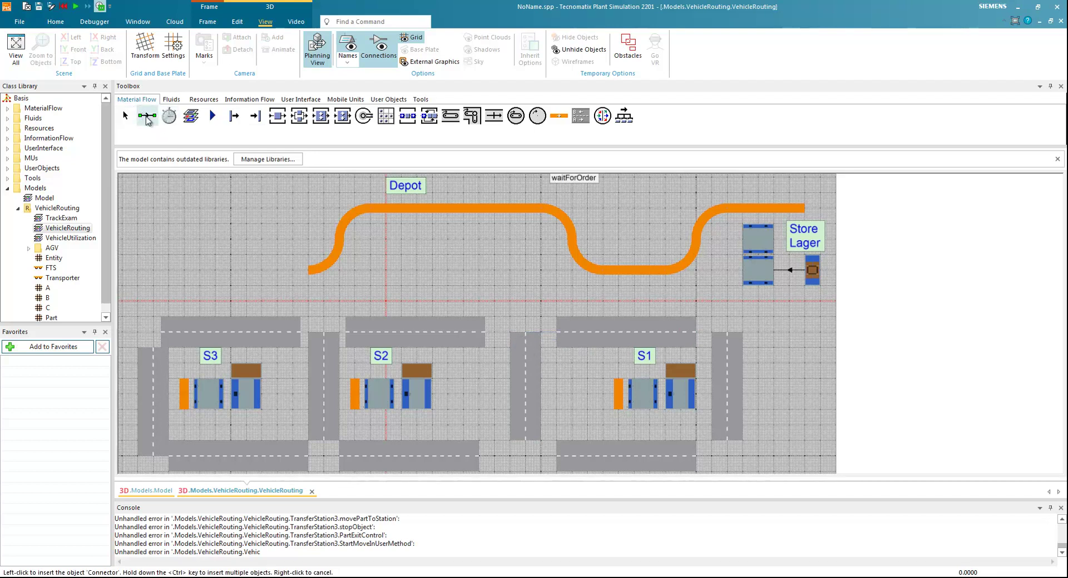
pyautogui.click(475, 334)
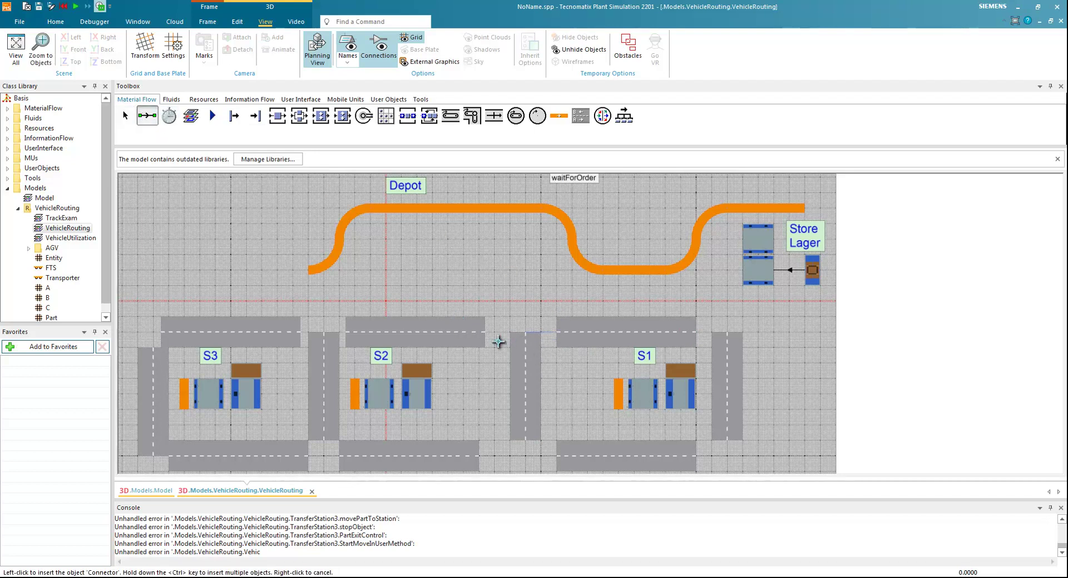
pyautogui.click(528, 348)
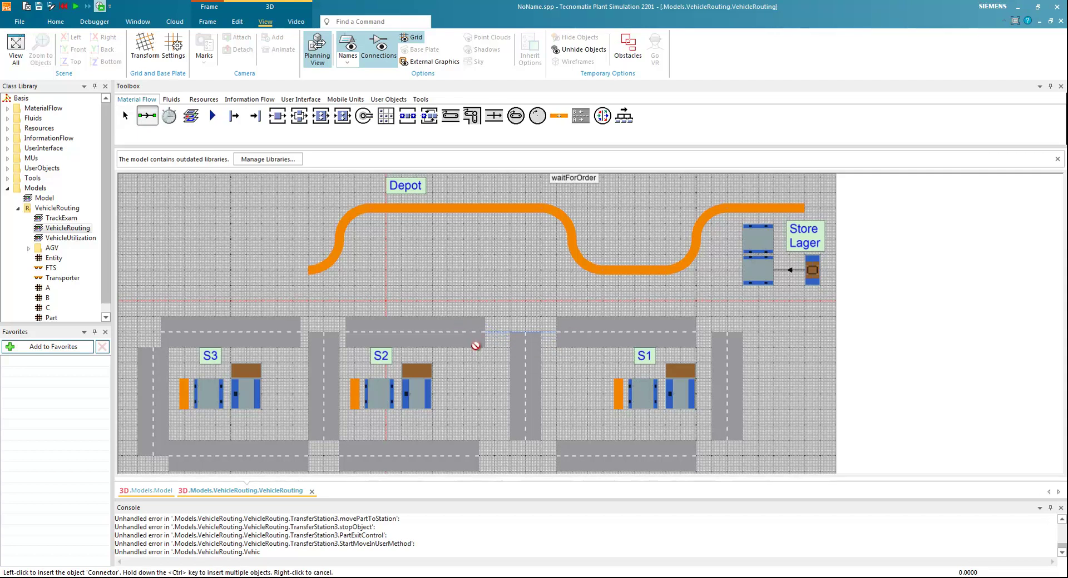
pyautogui.click(127, 118)
pyautogui.moveTo(532, 369); pyautogui.dragTo(527, 383)
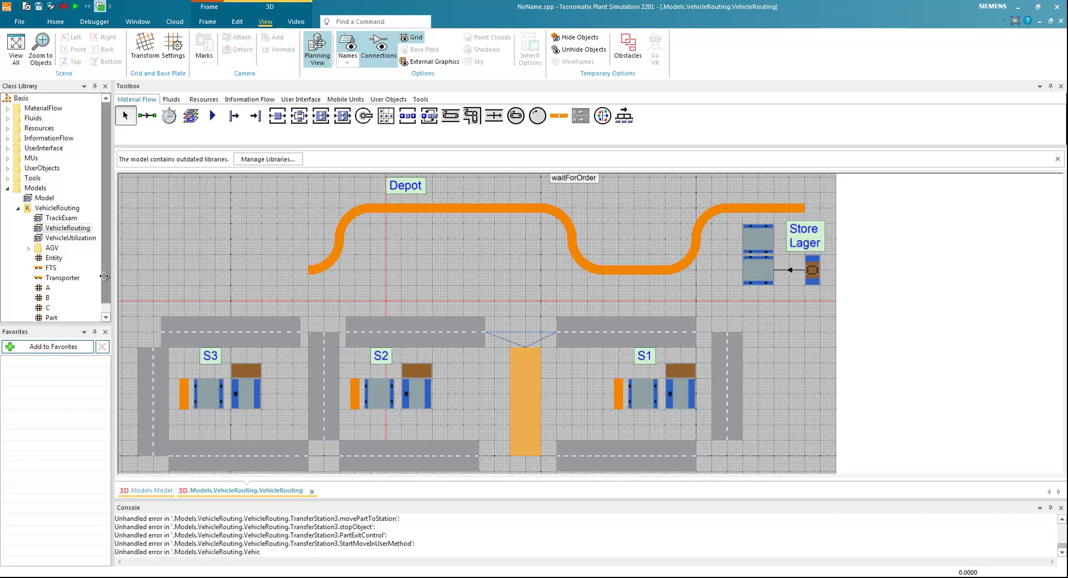
# Select the square Depot object with its label and move both farther left, away from the S3 tracks.
pyautogui.moveTo(244, 269); pyautogui.dragTo(351, 276)
pyautogui.moveTo(229, 369); pyautogui.dragTo(335, 355)
pyautogui.click(300, 320)
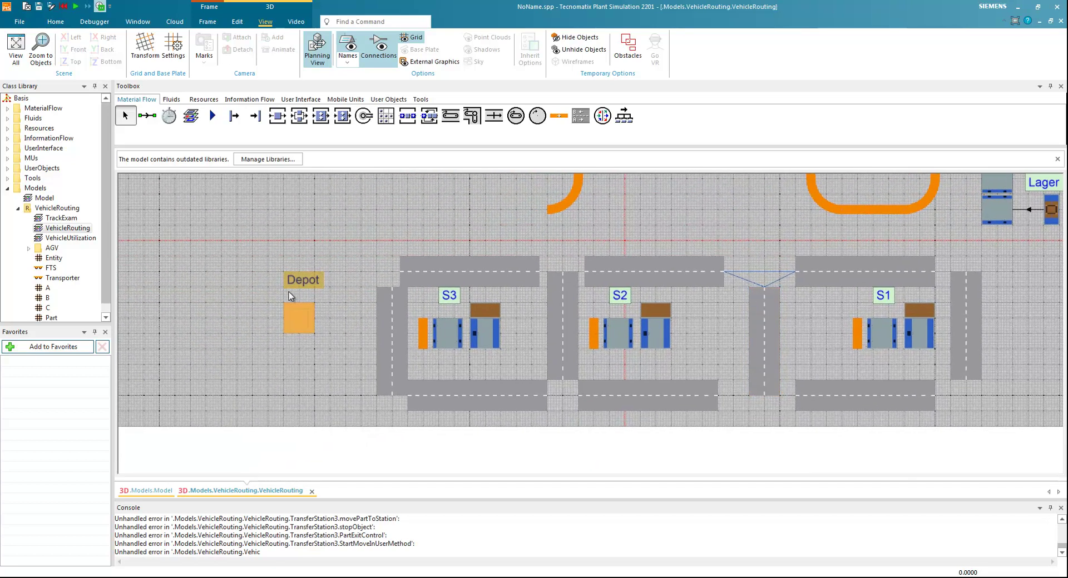
pyautogui.moveTo(298, 314); pyautogui.dragTo(159, 331)
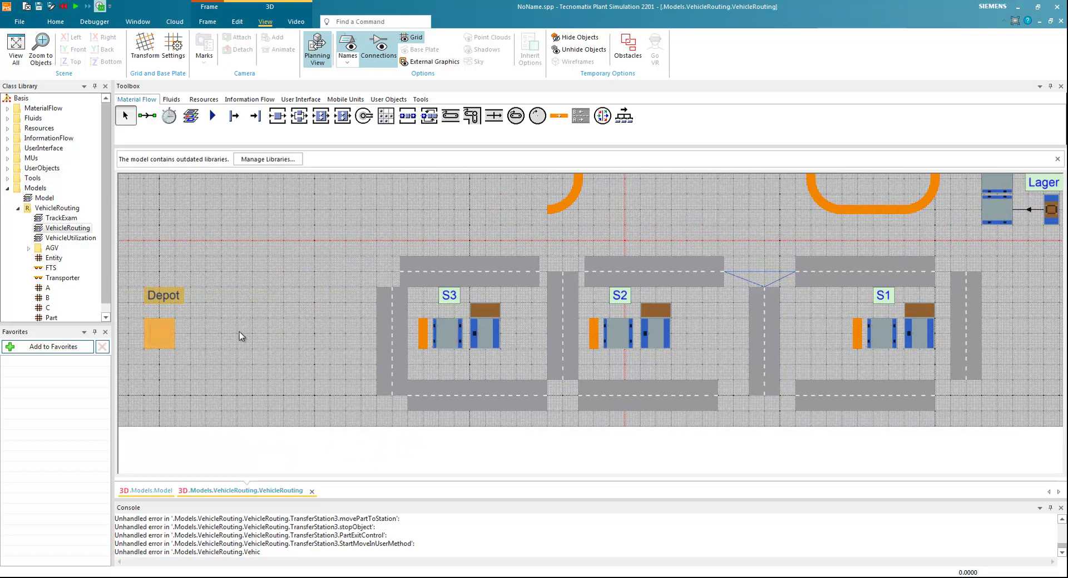
pyautogui.click(330, 329)
# Select the four two-lane tracks surrounding S3 and copy them around the square Depot object.
pyautogui.click(395, 322)
pyautogui.click(445, 269)
pyautogui.keyDown('ctrl'); pyautogui.click(562, 321); pyautogui.keyUp('ctrl')
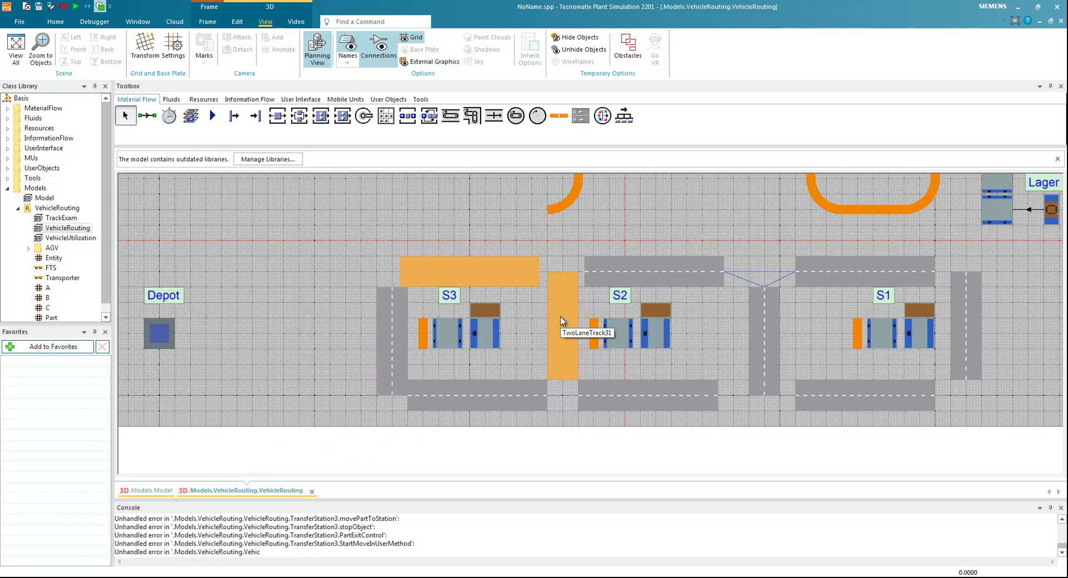
pyautogui.keyDown('ctrl'); pyautogui.click(512, 406); pyautogui.keyUp('ctrl')
pyautogui.keyDown('ctrl'); pyautogui.click(398, 356); pyautogui.keyUp('ctrl')
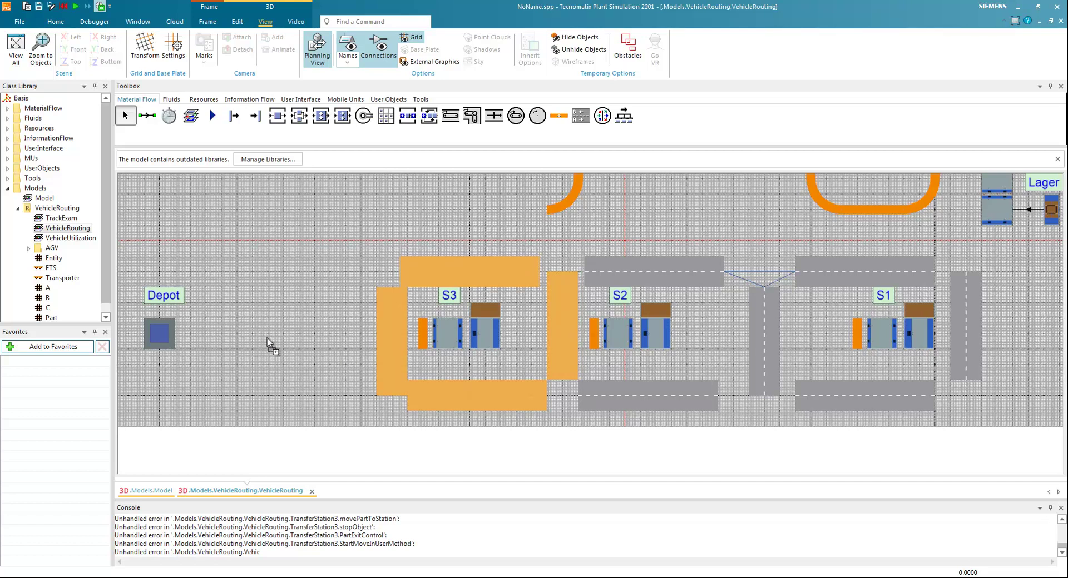
pyautogui.moveTo(245, 346); pyautogui.dragTo(261, 348)
pyautogui.click(337, 357)
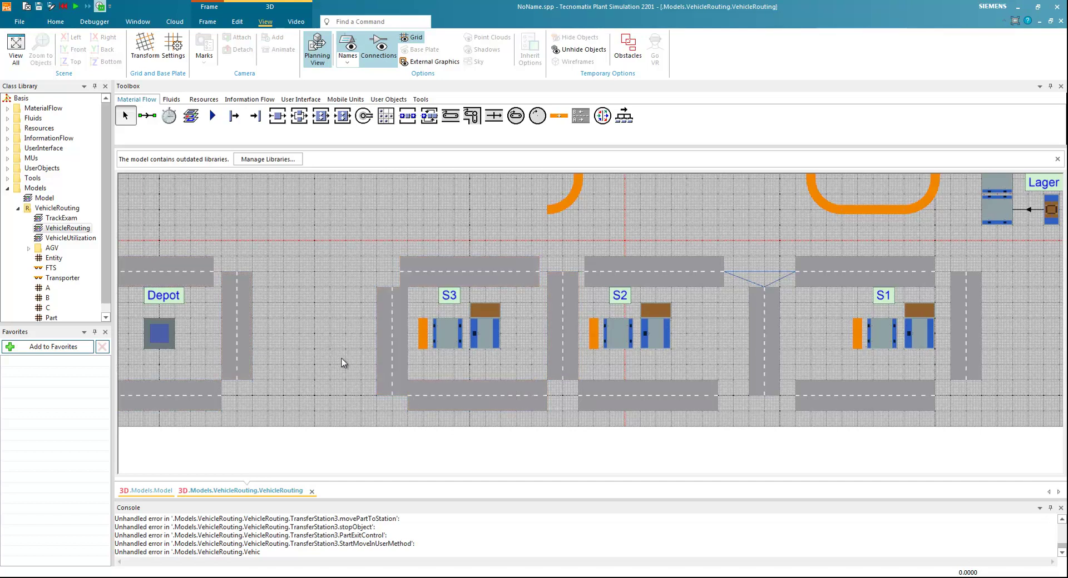
# Copy the upper and lower Depot tracks into the gap between the Depot and S3 track loops.
pyautogui.moveTo(345, 355); pyautogui.dragTo(488, 373)
pyautogui.click(335, 282)
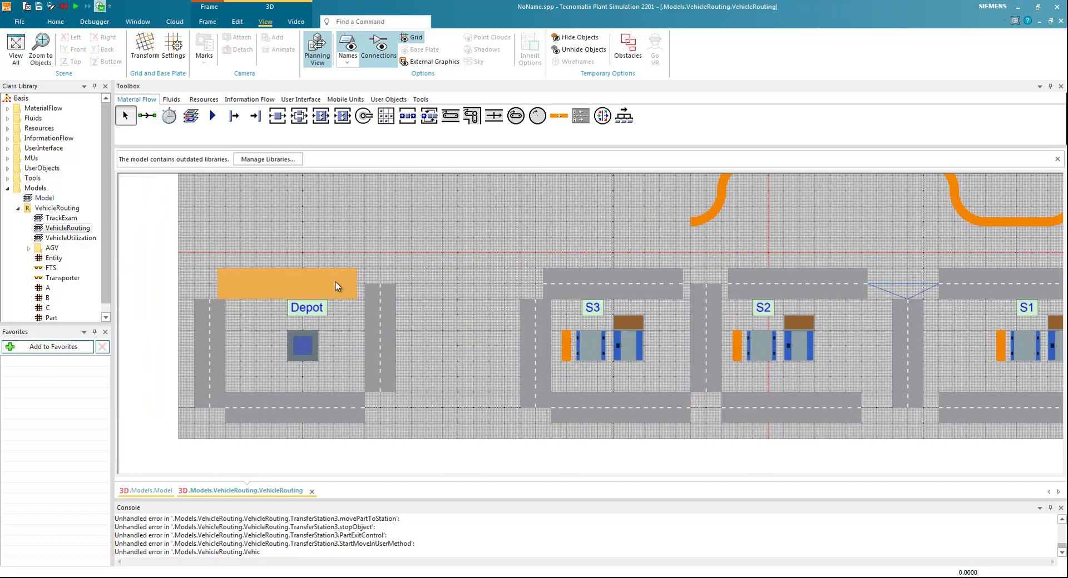
pyautogui.keyDown('ctrl'); pyautogui.click(319, 416); pyautogui.keyUp('ctrl')
pyautogui.moveTo(455, 428); pyautogui.dragTo(493, 424)
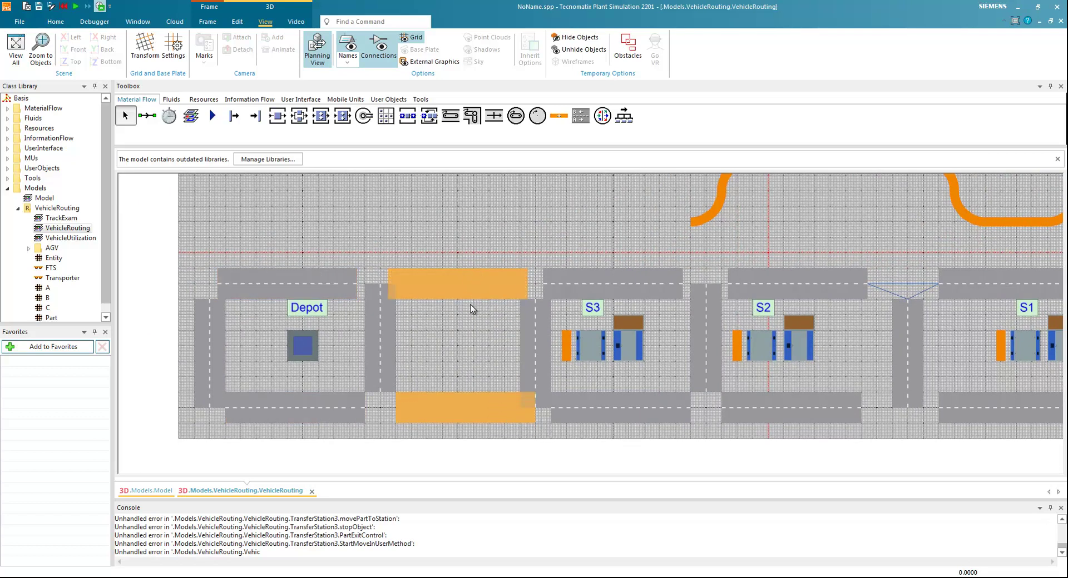
pyautogui.click(466, 364)
pyautogui.scroll(-3, 474, 346)
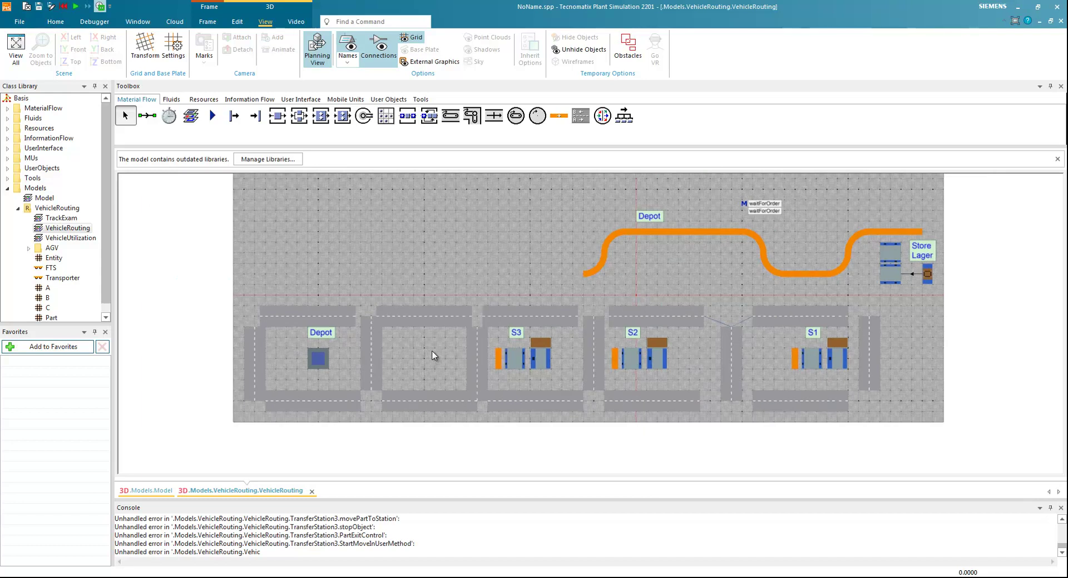
pyautogui.scroll(3, 502, 350)
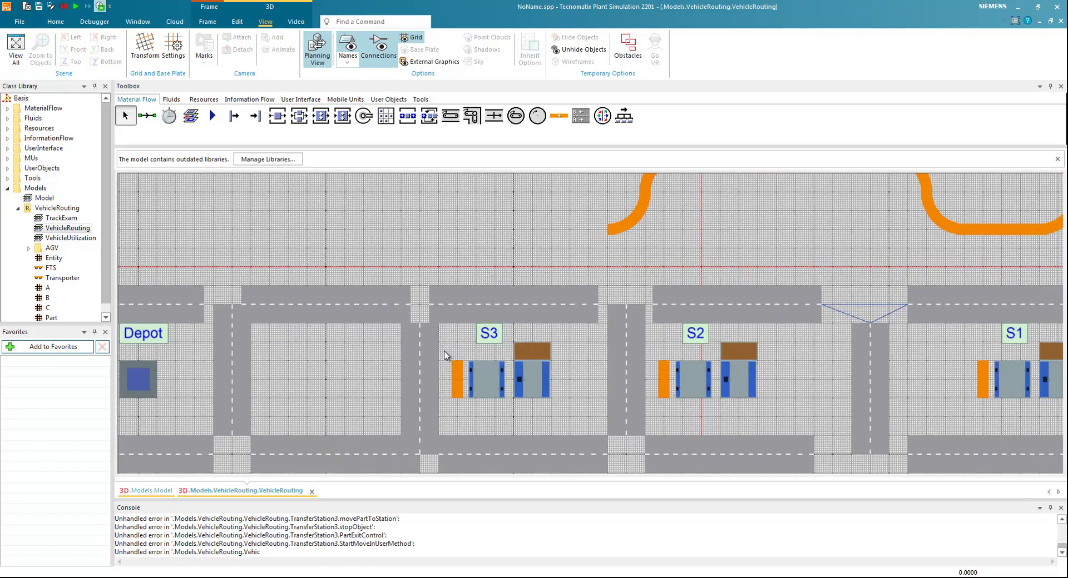
pyautogui.click(147, 116)
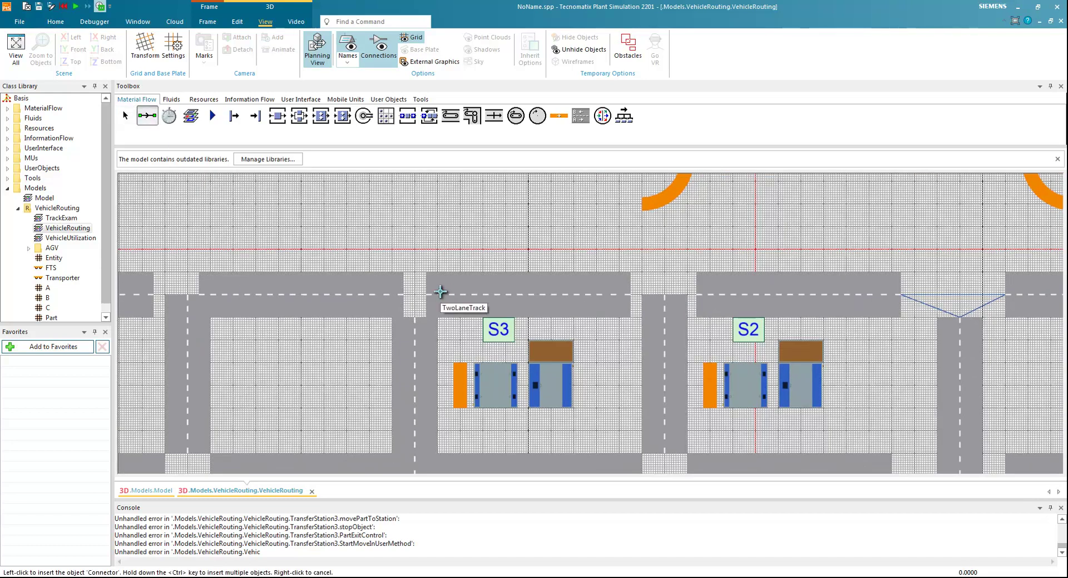
pyautogui.rightClick(377, 332)
# Copy the upper tracks of the Depot and gap loops with their three vertical tracks into a new row directly above.
pyautogui.moveTo(376, 331); pyautogui.dragTo(486, 332)
pyautogui.scroll(-3, 450, 344)
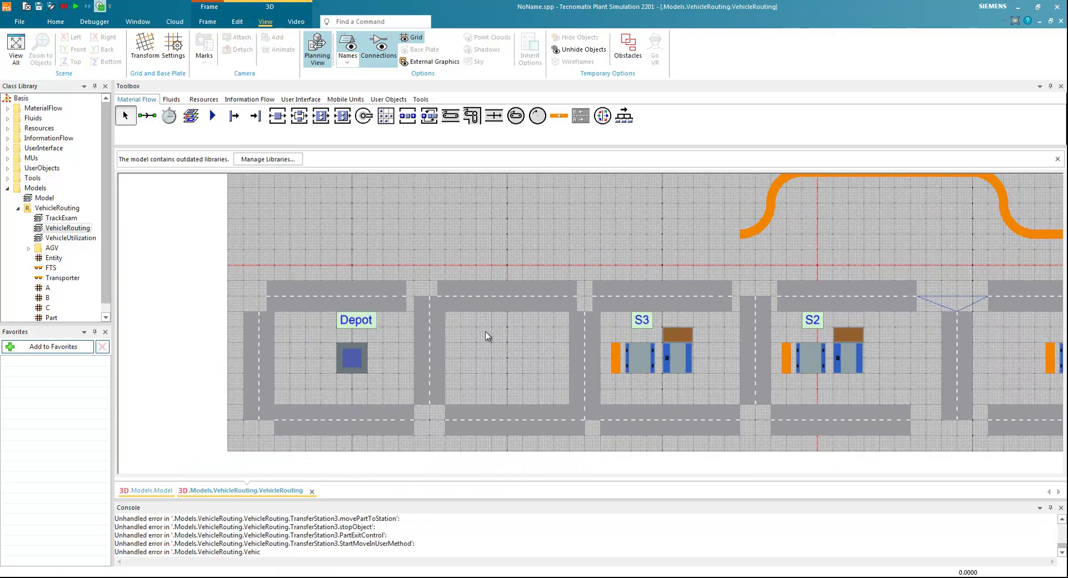
pyautogui.click(511, 423)
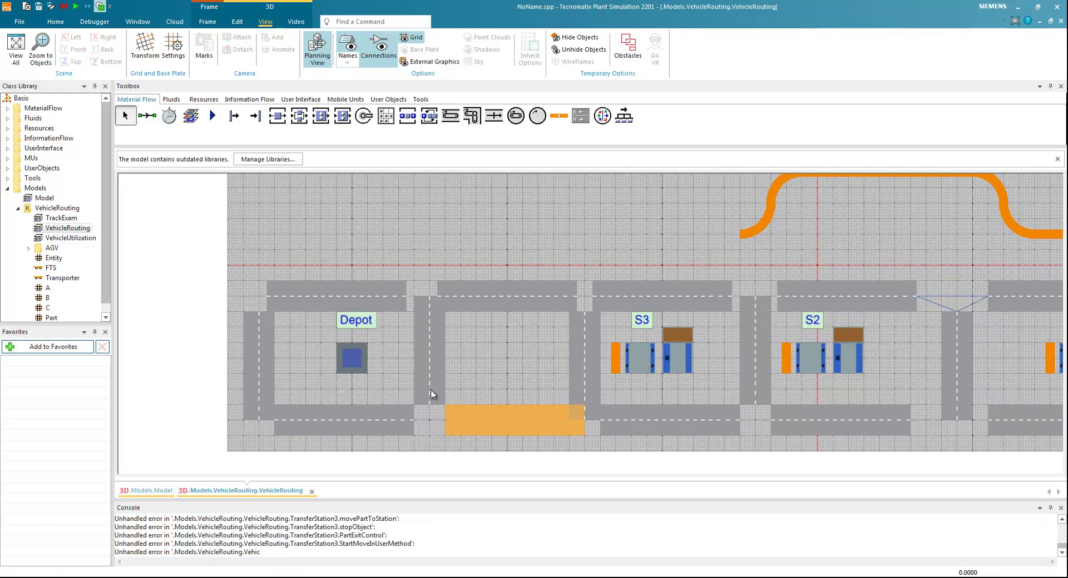
pyautogui.click(558, 365)
pyautogui.click(584, 357)
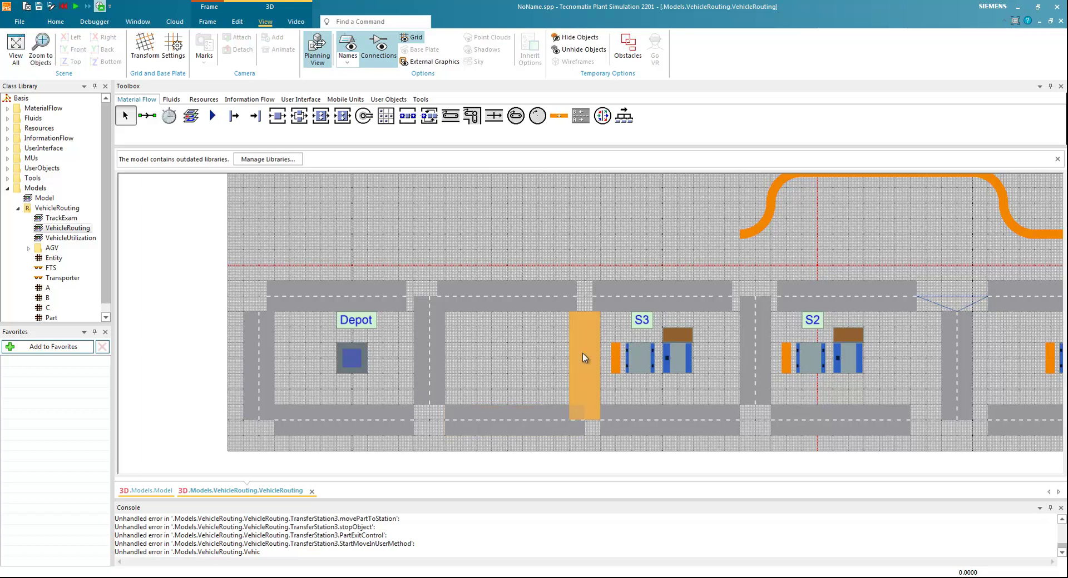
pyautogui.keyDown('ctrl'); pyautogui.click(532, 302); pyautogui.keyUp('ctrl')
pyautogui.keyDown('ctrl'); pyautogui.click(431, 332); pyautogui.keyUp('ctrl')
pyautogui.keyDown('ctrl'); pyautogui.click(365, 295); pyautogui.keyUp('ctrl')
pyautogui.keyDown('ctrl'); pyautogui.click(254, 346); pyautogui.keyUp('ctrl')
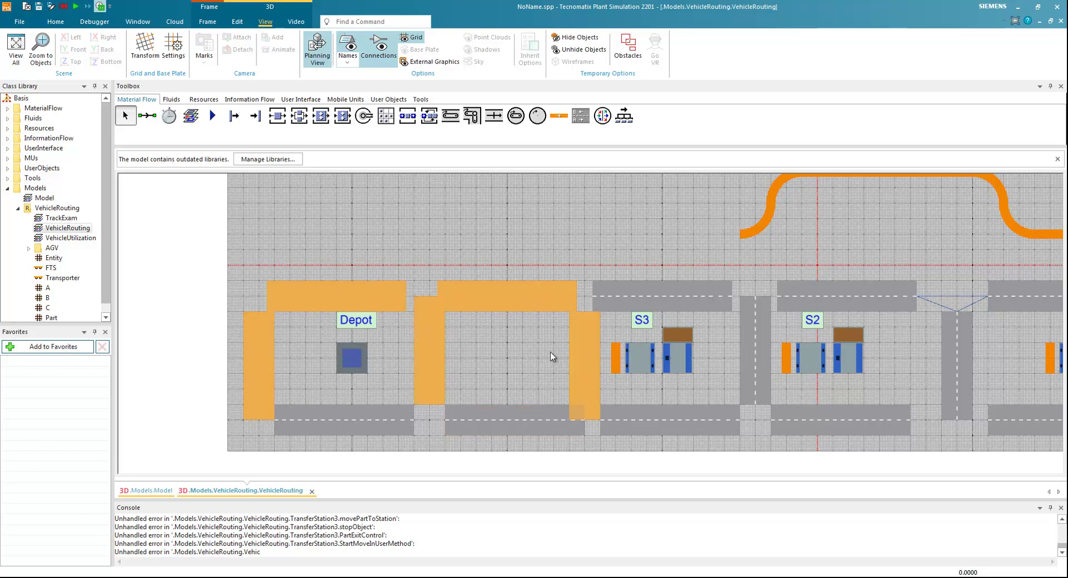
pyautogui.moveTo(582, 382); pyautogui.dragTo(588, 236)
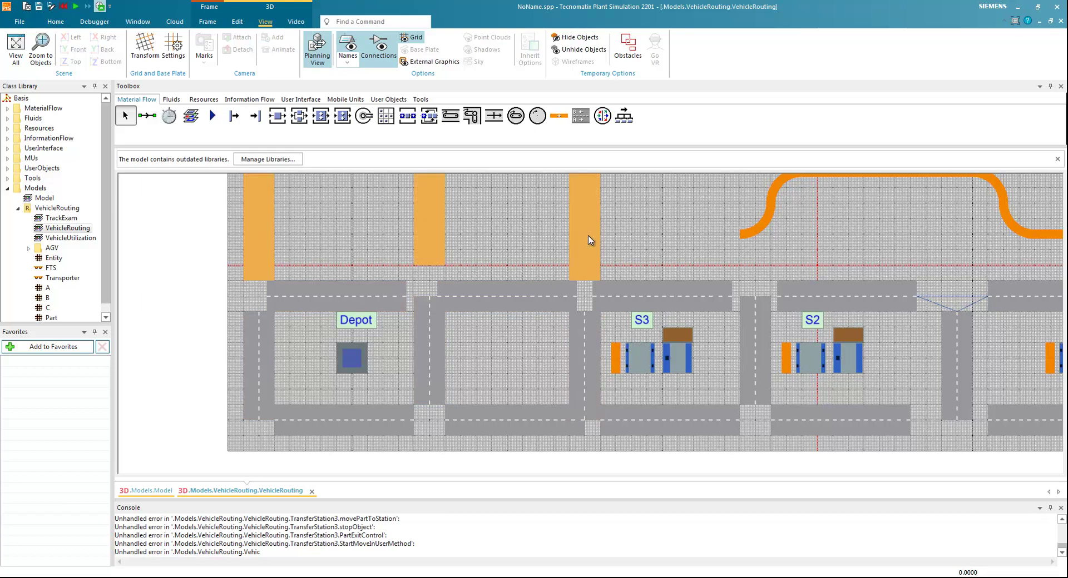
pyautogui.click(551, 251)
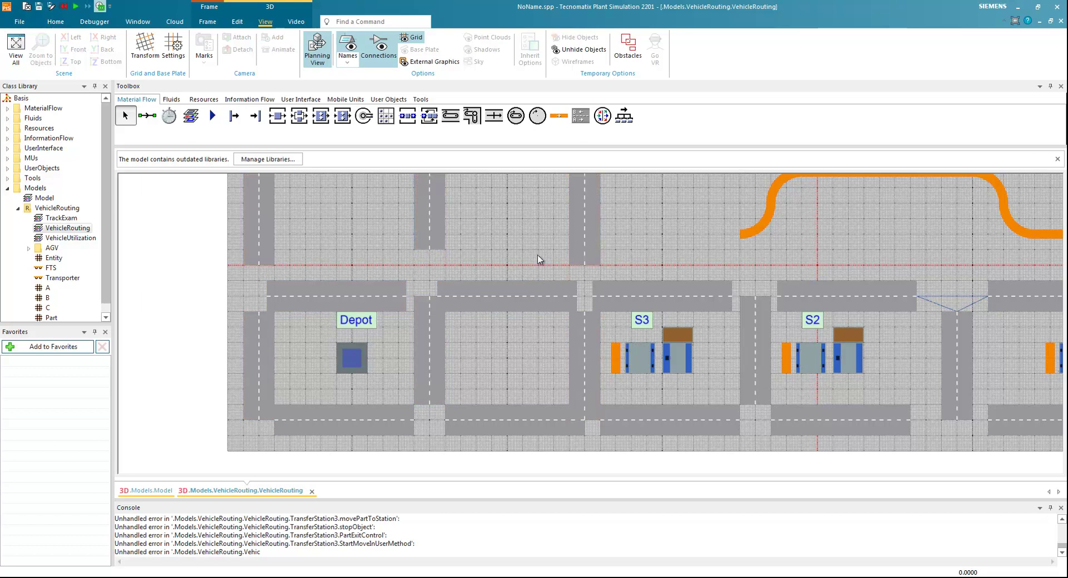
# At the junction by S3's upper track, connect the two horizontal tracks with each other and the two vertical tracks with each other.
pyautogui.scroll(-1, 549, 294)
pyautogui.scroll(-1, 539, 303)
pyautogui.scroll(3, 525, 334)
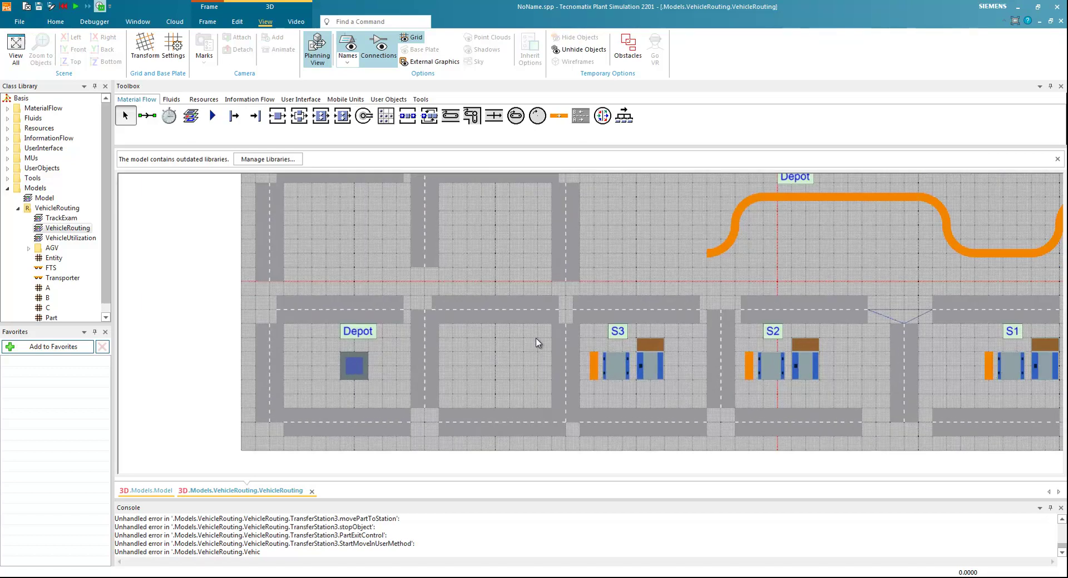
pyautogui.scroll(-2, 545, 317)
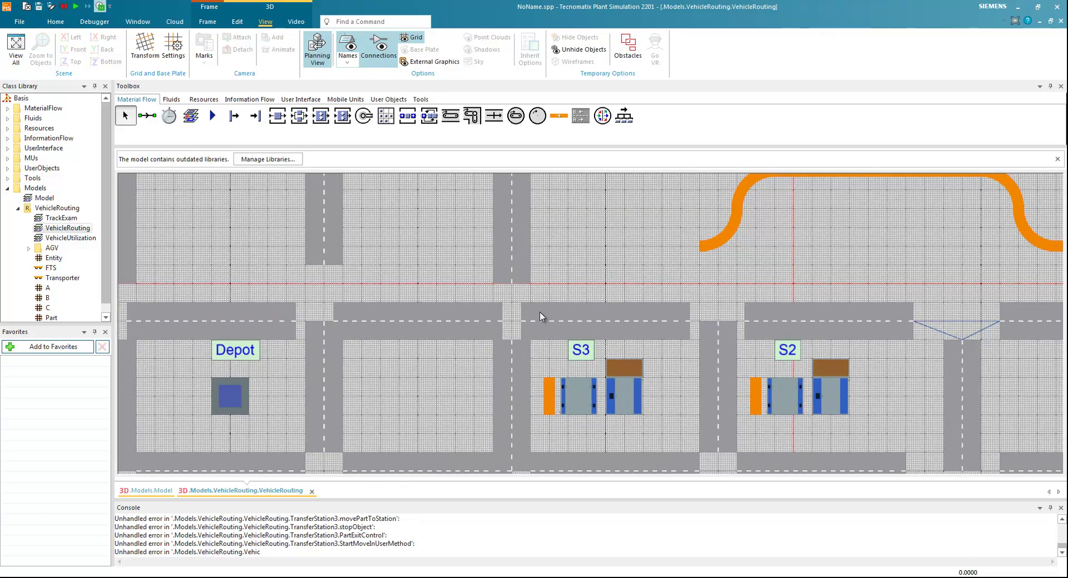
pyautogui.scroll(3, 540, 318)
pyautogui.click(147, 115)
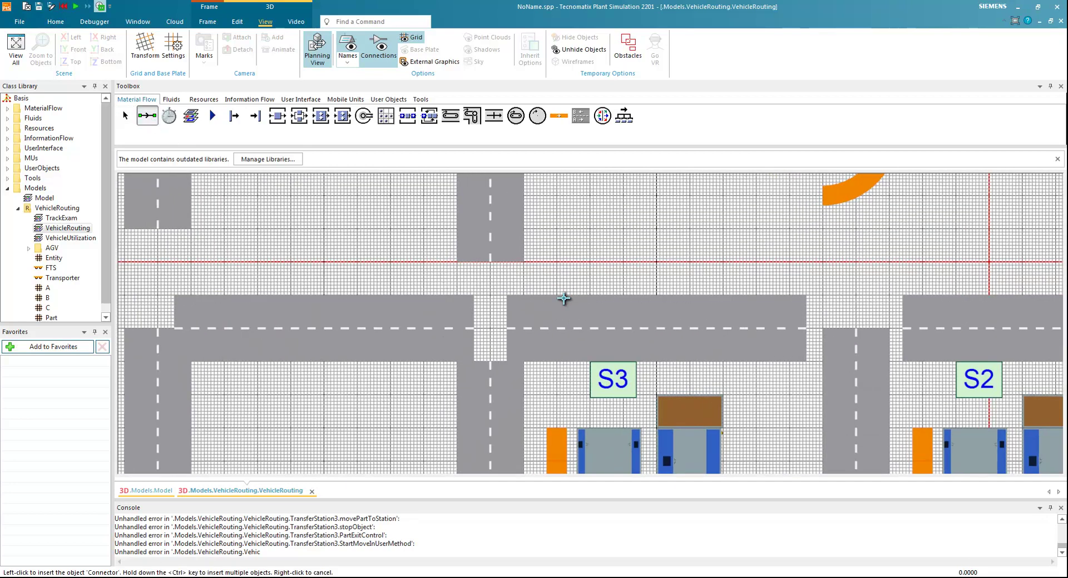
pyautogui.rightClick(439, 321)
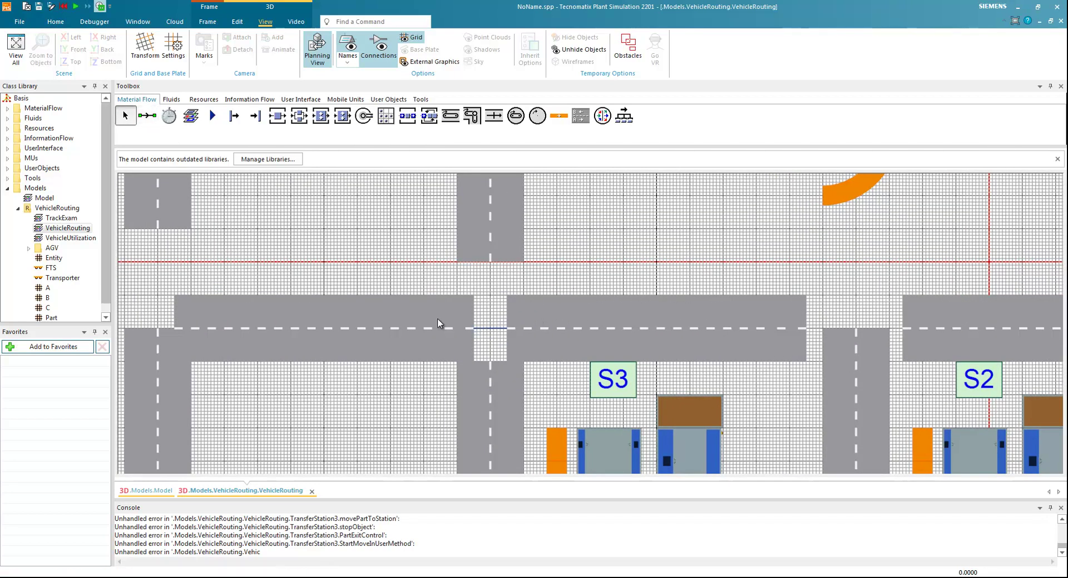
pyautogui.click(147, 115)
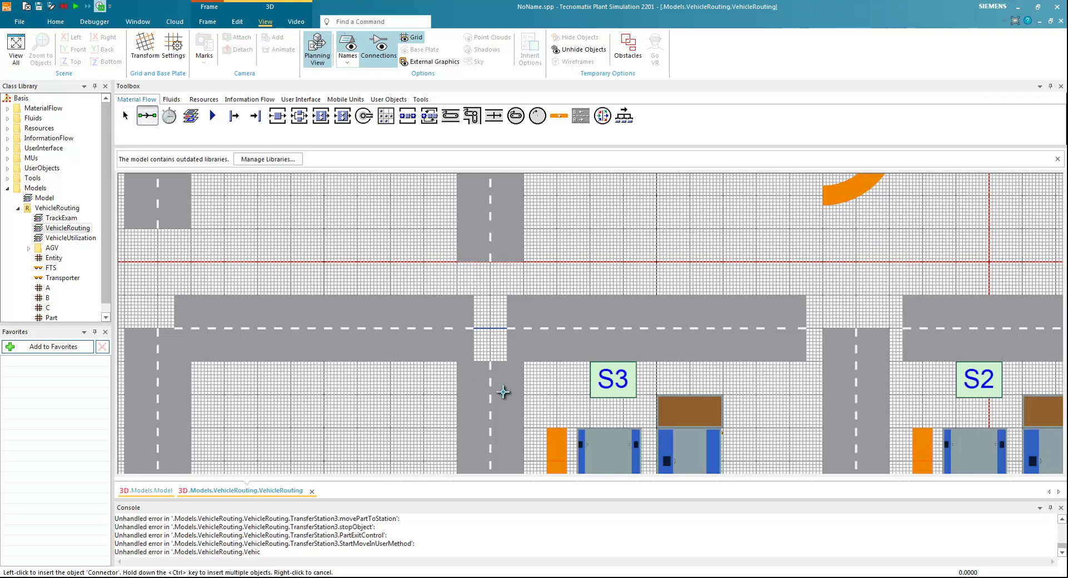
pyautogui.click(491, 251)
# Connect both horizontal tracks at the S3 junction to the vertical track above it.
pyautogui.click(147, 116)
pyautogui.click(466, 300)
pyautogui.click(495, 229)
pyautogui.rightClick(499, 230)
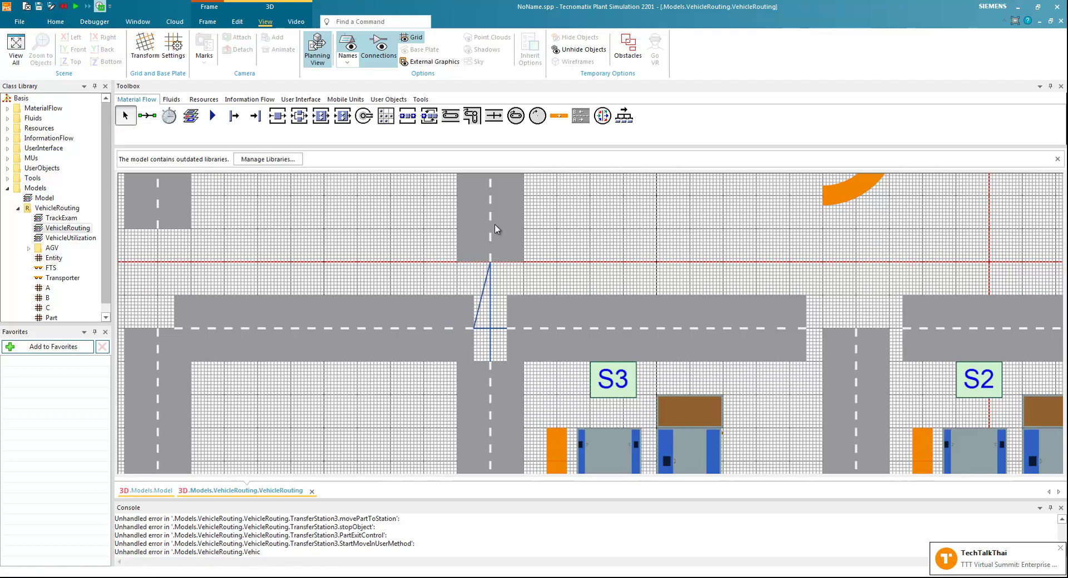
pyautogui.click(147, 115)
pyautogui.click(536, 328)
pyautogui.click(478, 225)
pyautogui.rightClick(478, 226)
# Connect both horizontal tracks at the S3 junction to the vertical track below it.
pyautogui.click(146, 116)
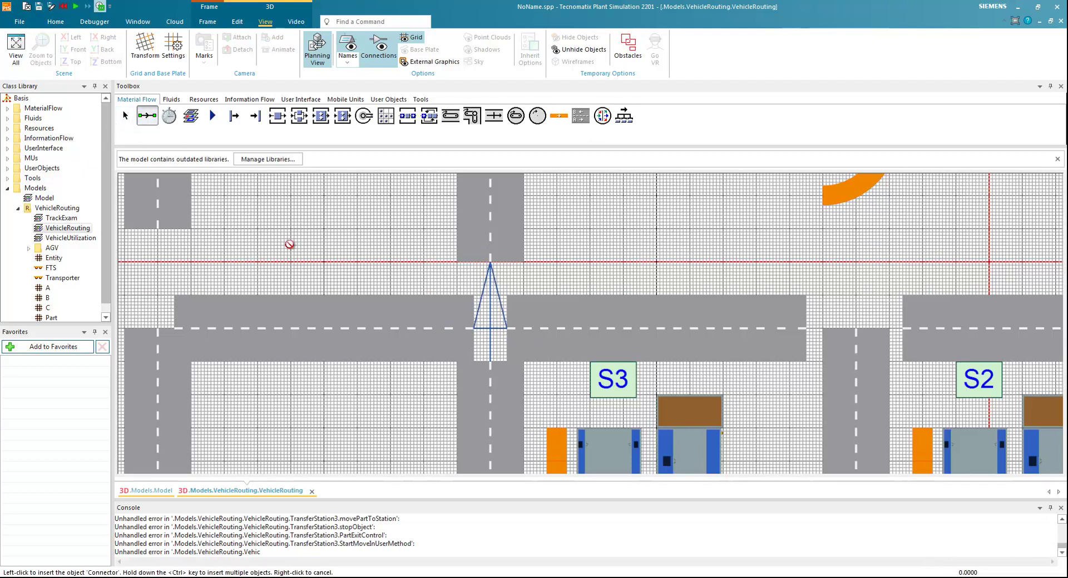
pyautogui.click(466, 332)
pyautogui.click(496, 394)
pyautogui.click(147, 116)
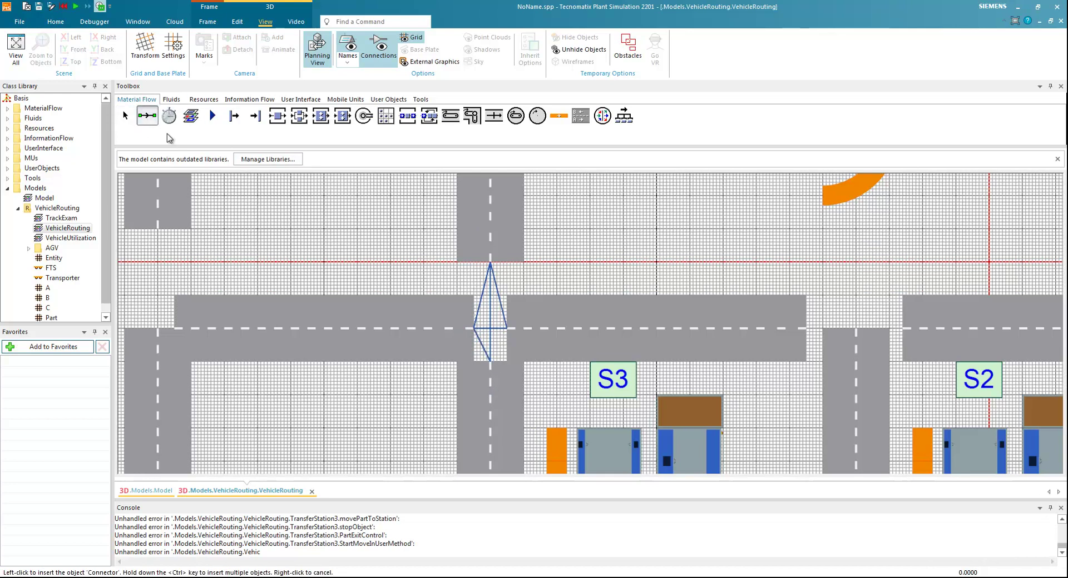
pyautogui.rightClick(527, 329)
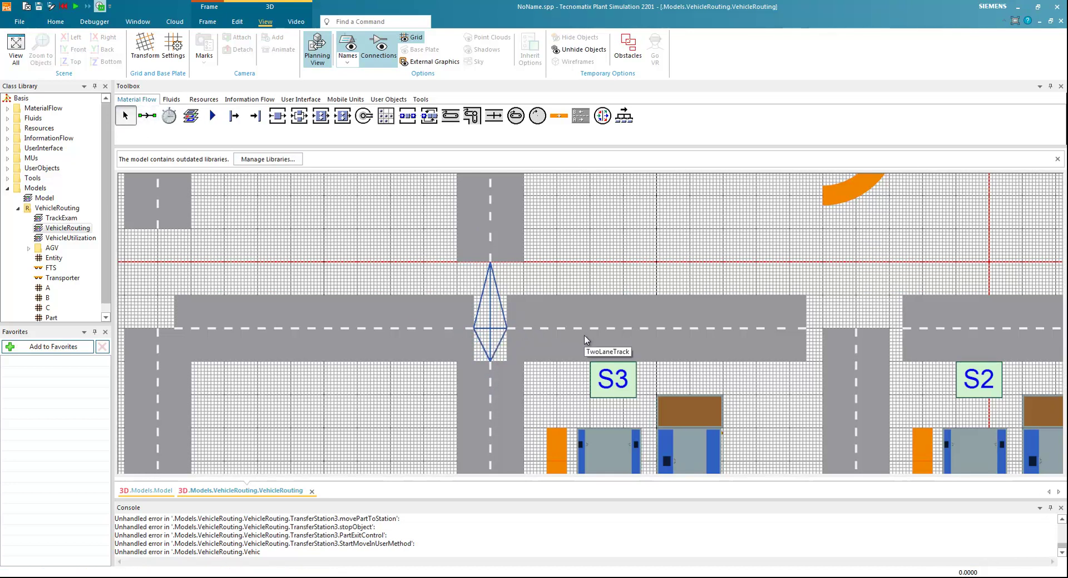
# Show the manipulators and shorten both horizontal tracks at the S3 junction to align with the vertical track's edges.
pyautogui.scroll(-4, 577, 327)
pyautogui.moveTo(735, 339); pyautogui.dragTo(620, 322)
pyautogui.scroll(-3, 599, 319)
pyautogui.scroll(3, 599, 318)
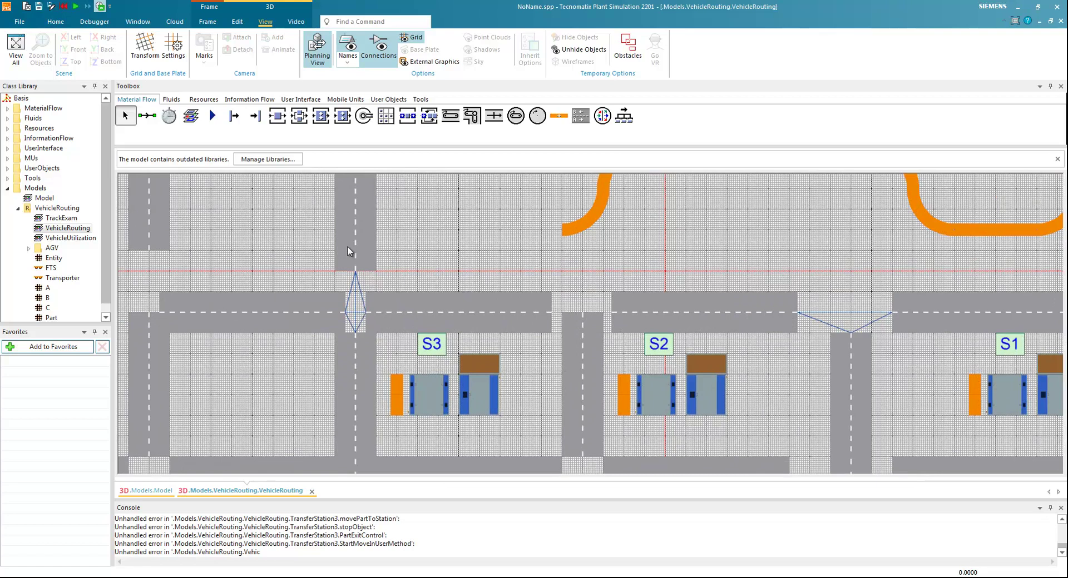
pyautogui.scroll(5, 361, 305)
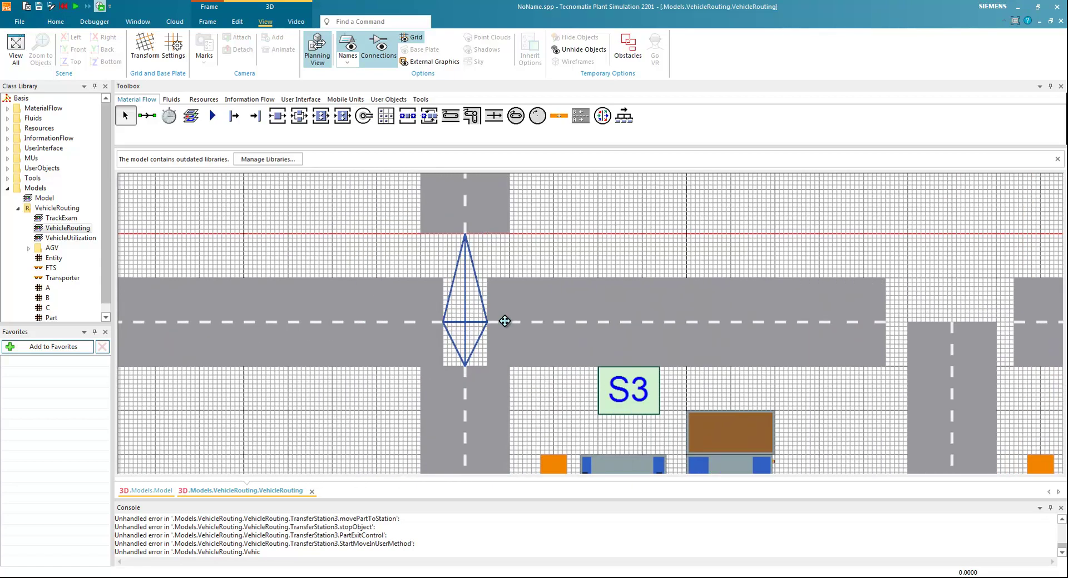
pyautogui.click(476, 337)
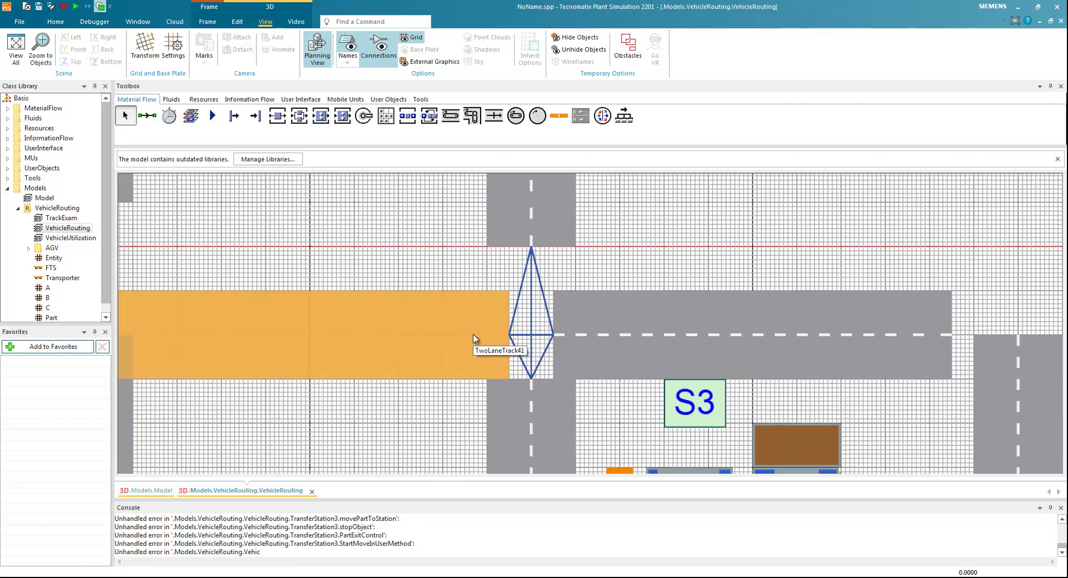
pyautogui.rightClick(469, 340)
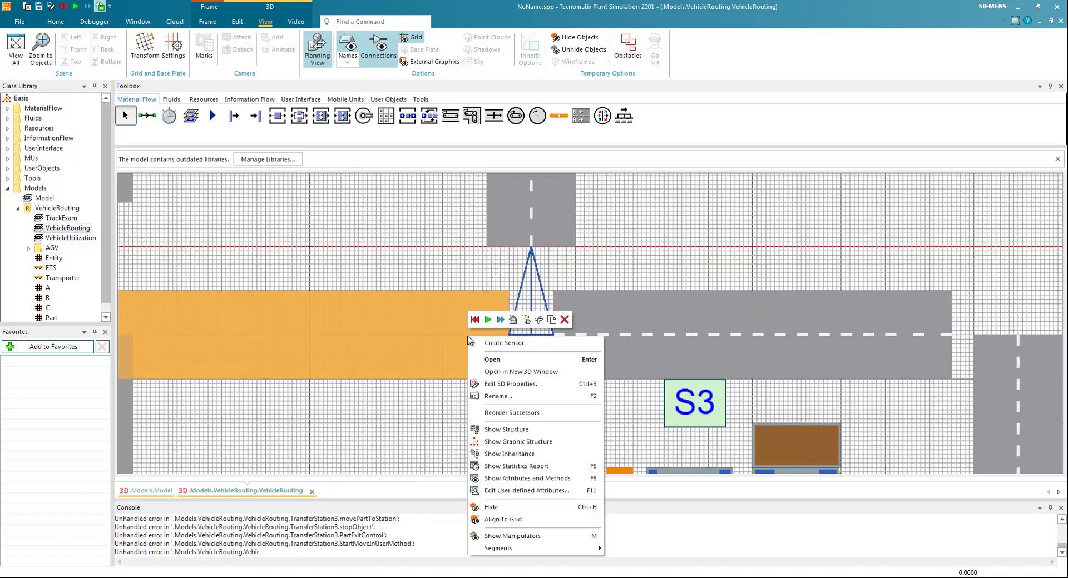
pyautogui.click(535, 538)
pyautogui.click(442, 260)
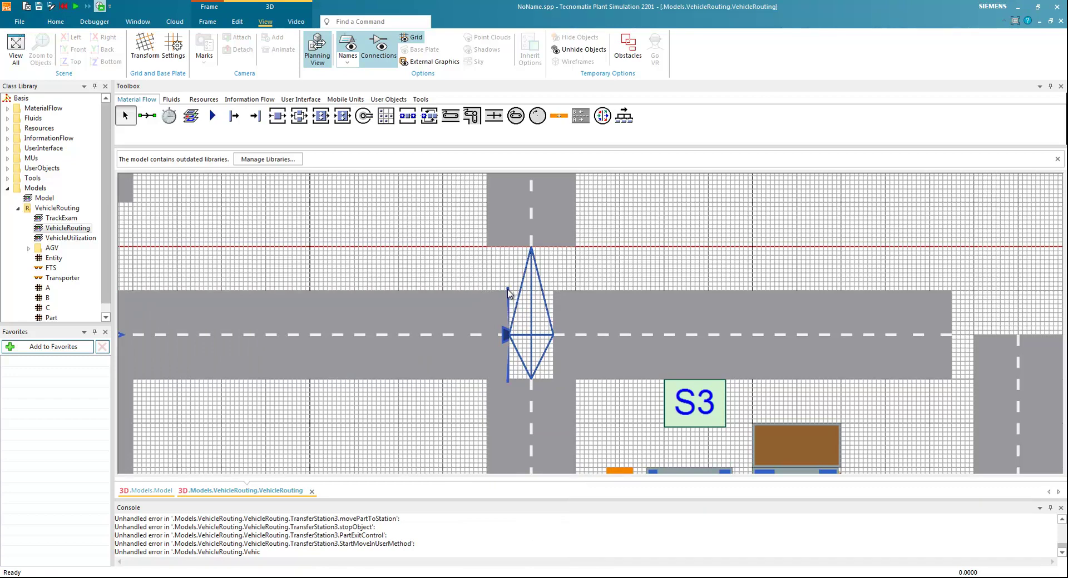
pyautogui.moveTo(508, 293)
pyautogui.mouseDown()
pyautogui.moveTo(388, 291)
pyautogui.moveTo(489, 300)
pyautogui.mouseUp()
pyautogui.click(592, 321)
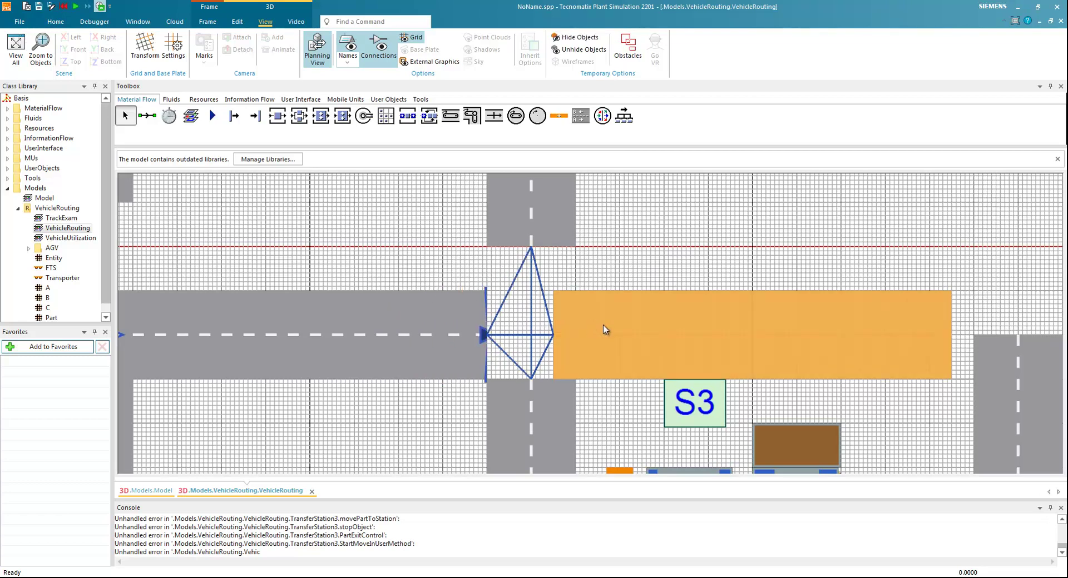
pyautogui.moveTo(556, 293); pyautogui.dragTo(577, 295)
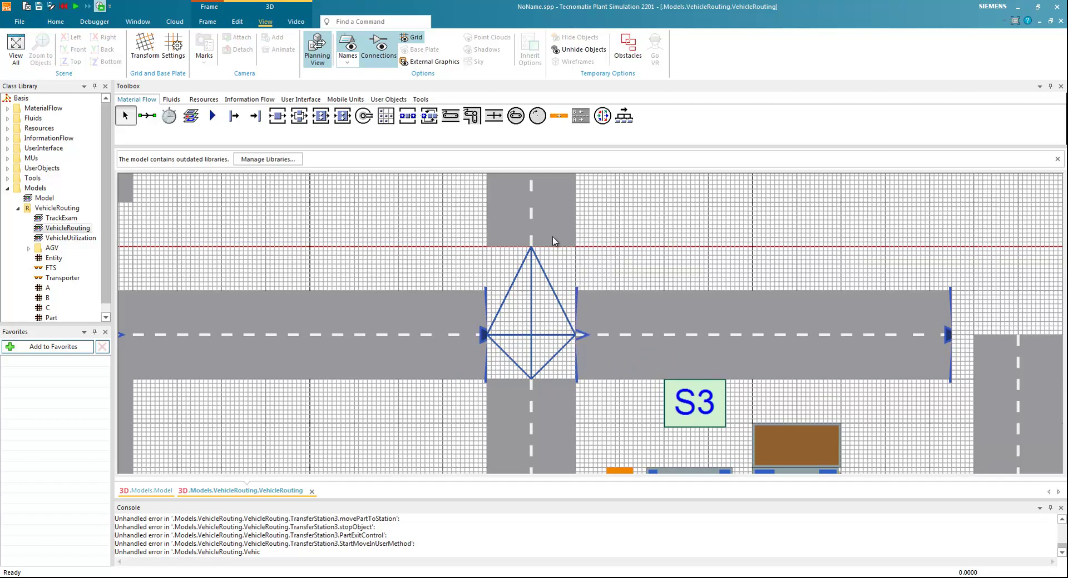
# Extend the vertical track above the S3 junction down to the upper edge of the horizontal tracks.
pyautogui.click(557, 242)
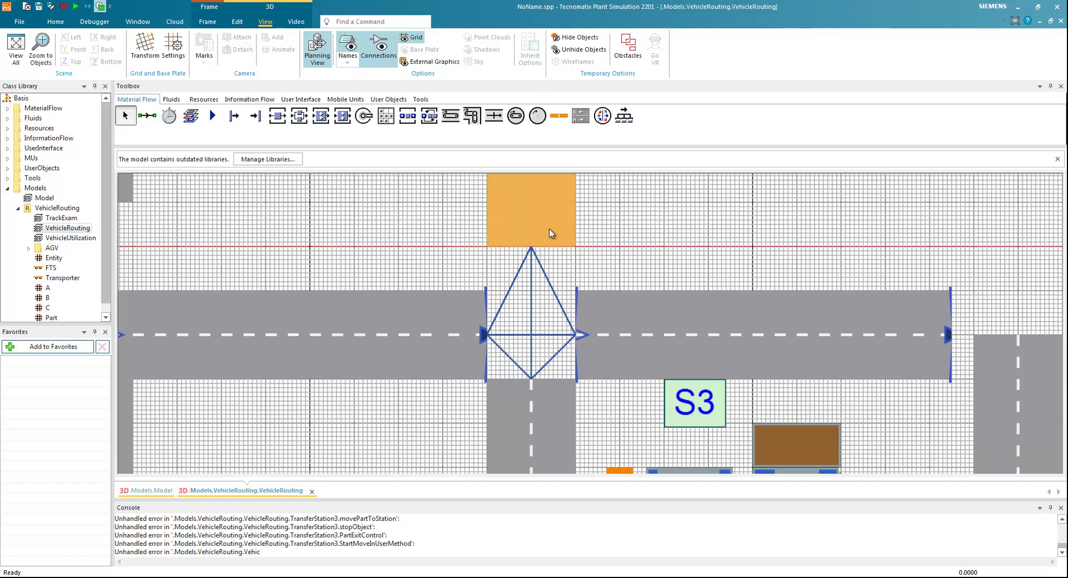
pyautogui.click(587, 255)
pyautogui.click(617, 277)
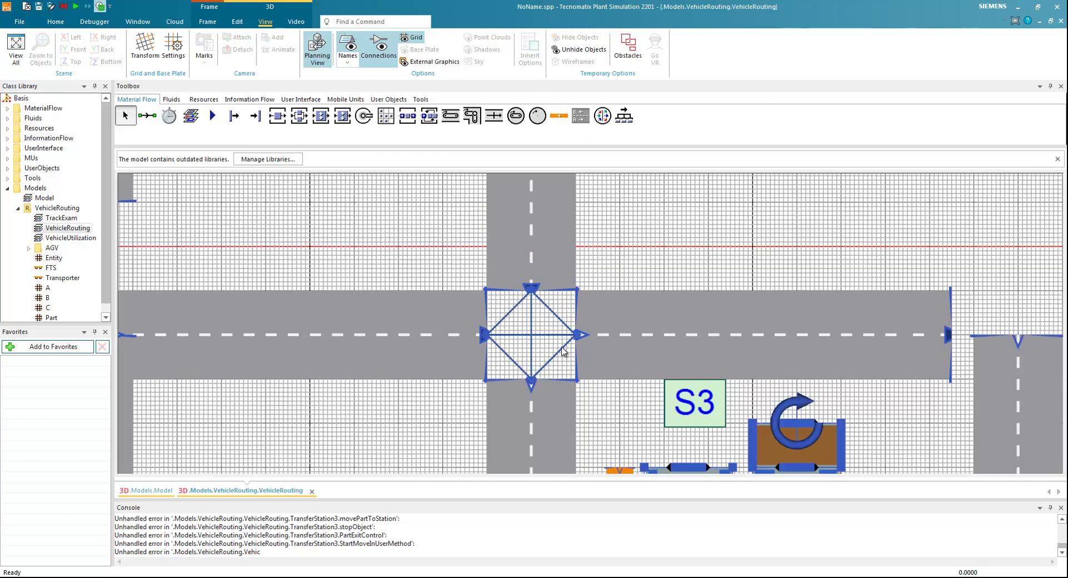
pyautogui.rightClick(446, 255)
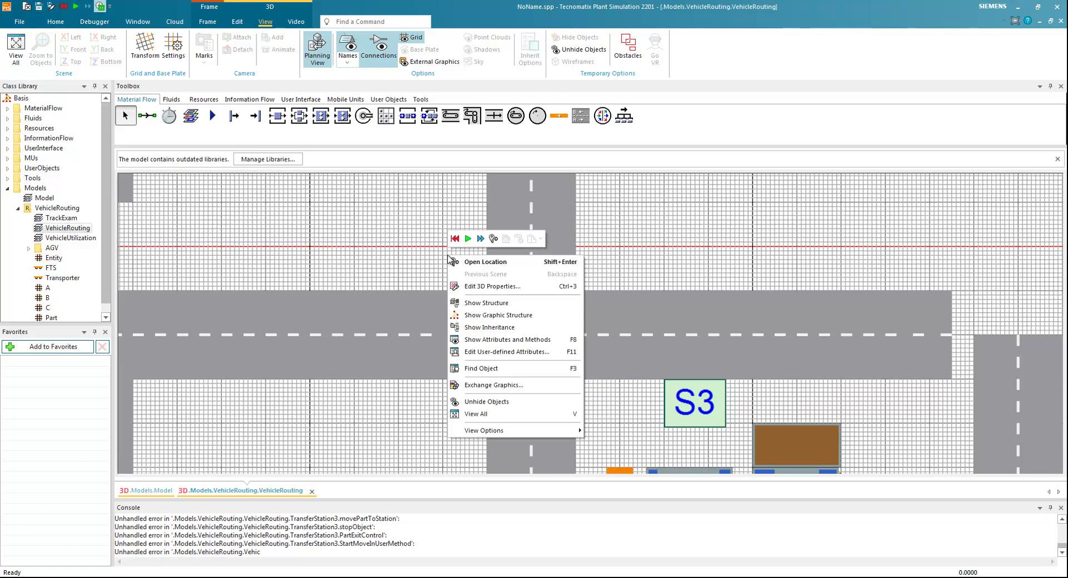
pyautogui.click(409, 258)
pyautogui.rightClick(408, 255)
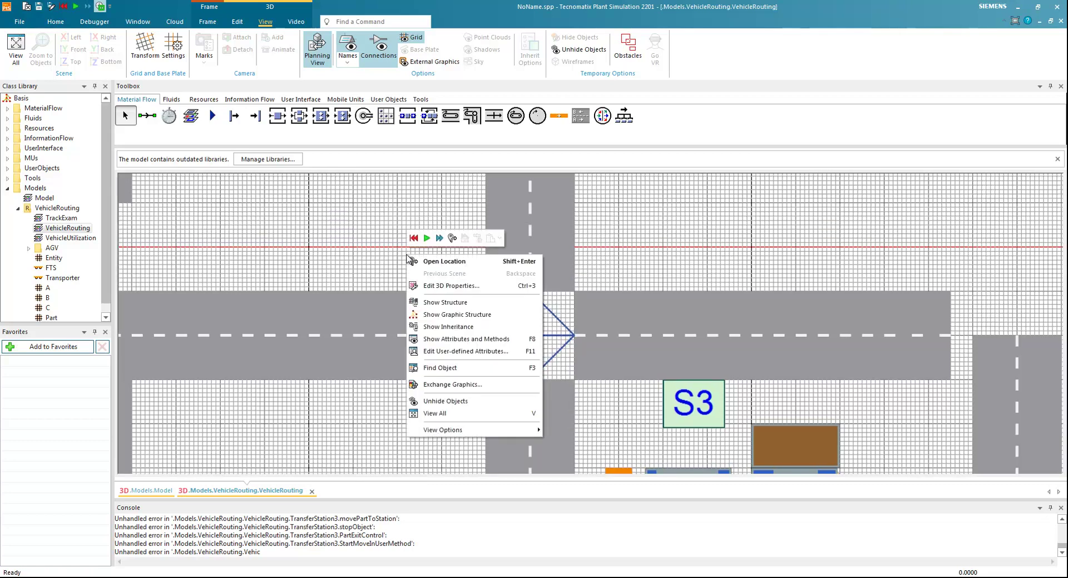
pyautogui.click(414, 313)
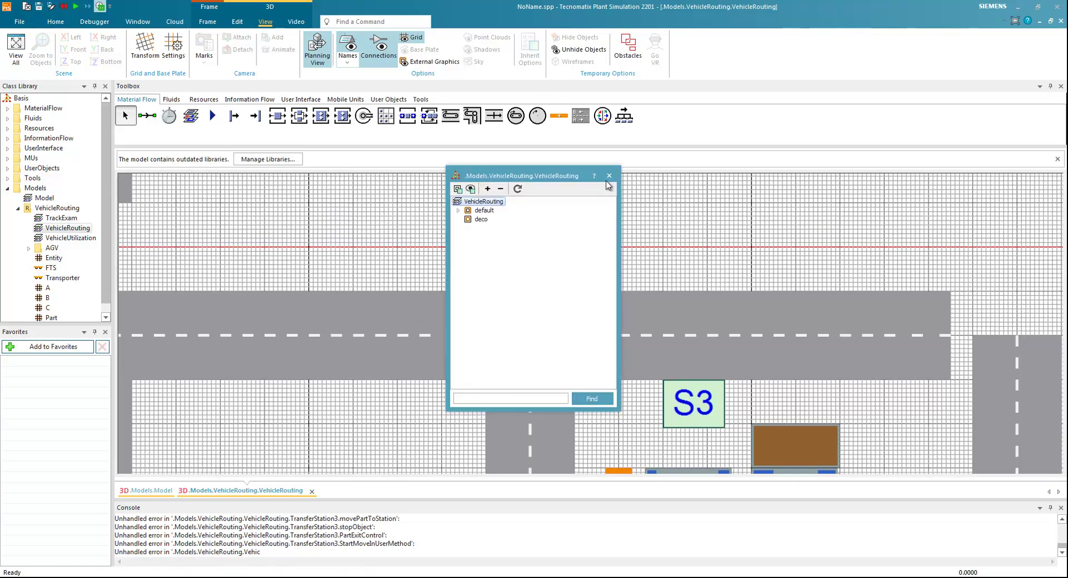
pyautogui.click(609, 176)
pyautogui.click(400, 338)
pyautogui.rightClick(398, 336)
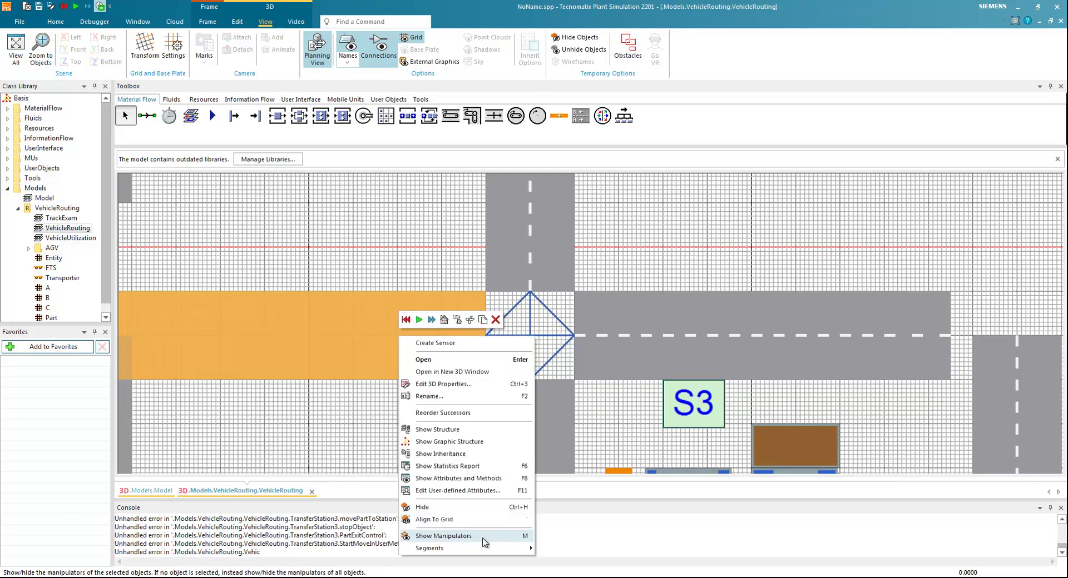
pyautogui.click(354, 415)
pyautogui.scroll(-3, 466, 403)
pyautogui.scroll(-5, 422, 405)
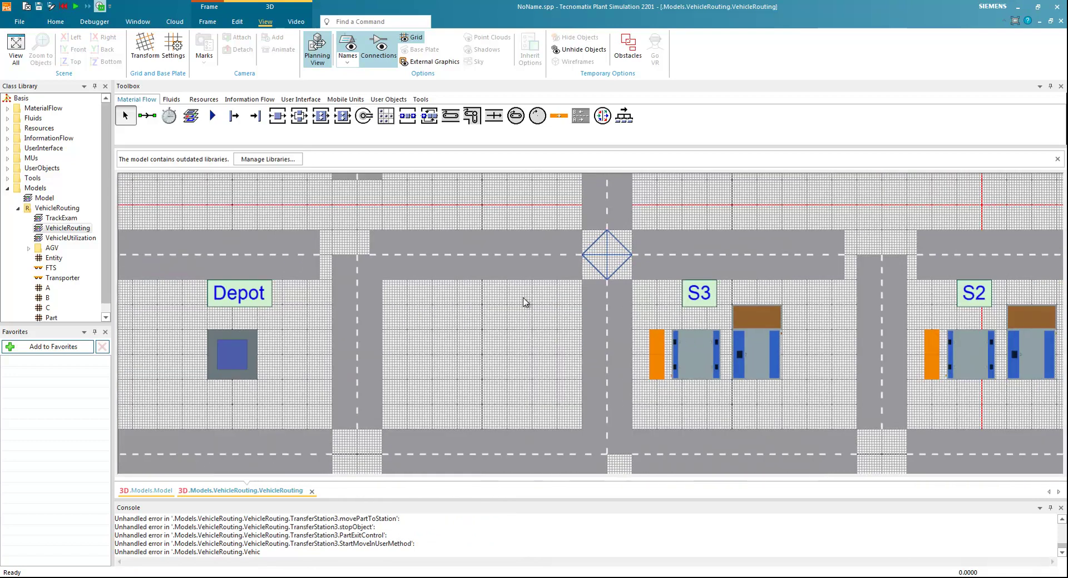
pyautogui.moveTo(489, 305); pyautogui.dragTo(399, 317)
pyautogui.scroll(-2, 398, 317)
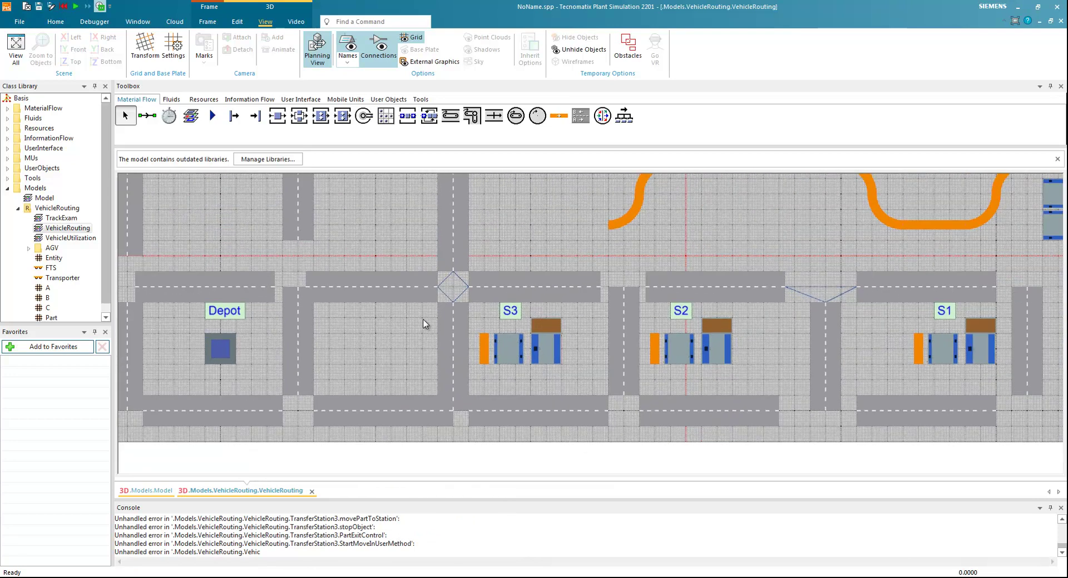
pyautogui.moveTo(624, 255); pyautogui.dragTo(592, 348)
pyautogui.scroll(-3, 638, 291)
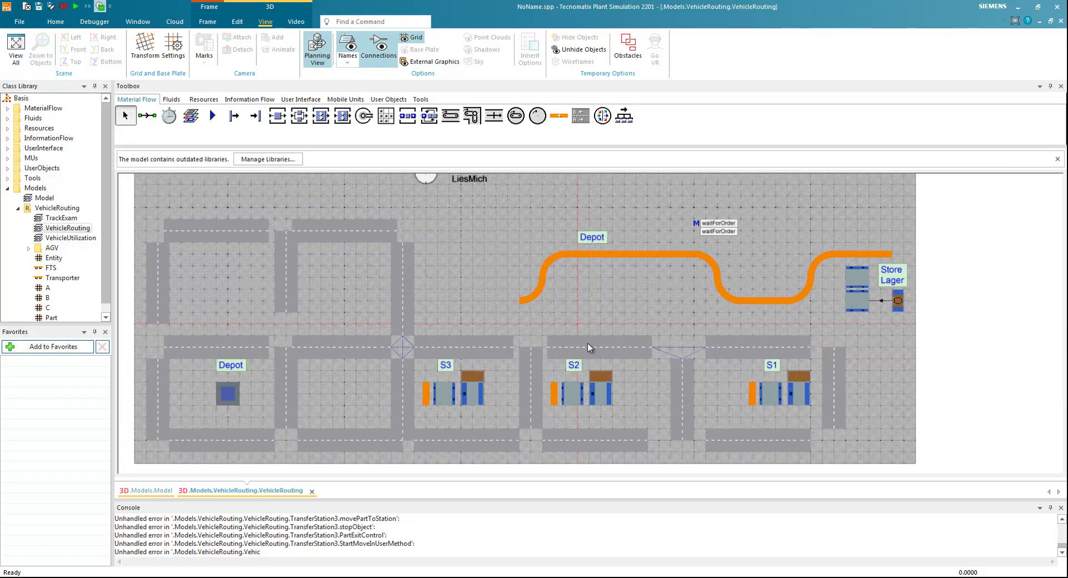
pyautogui.scroll(-2, 592, 333)
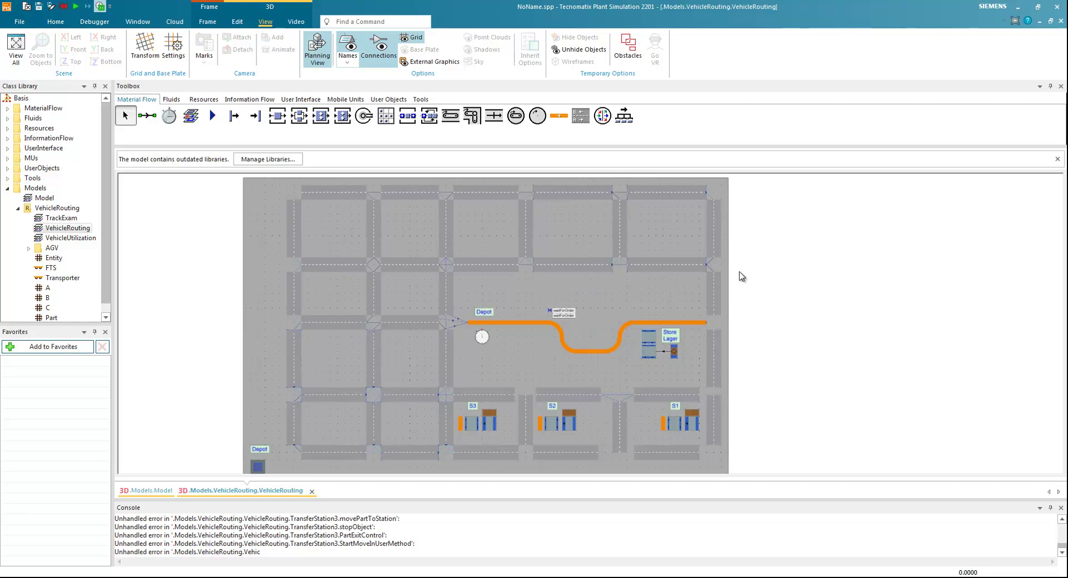
# Connect the vertical tracks above and below the junction at the layout's right edge, north of the Store.
pyautogui.scroll(5, 741, 276)
pyautogui.click(148, 116)
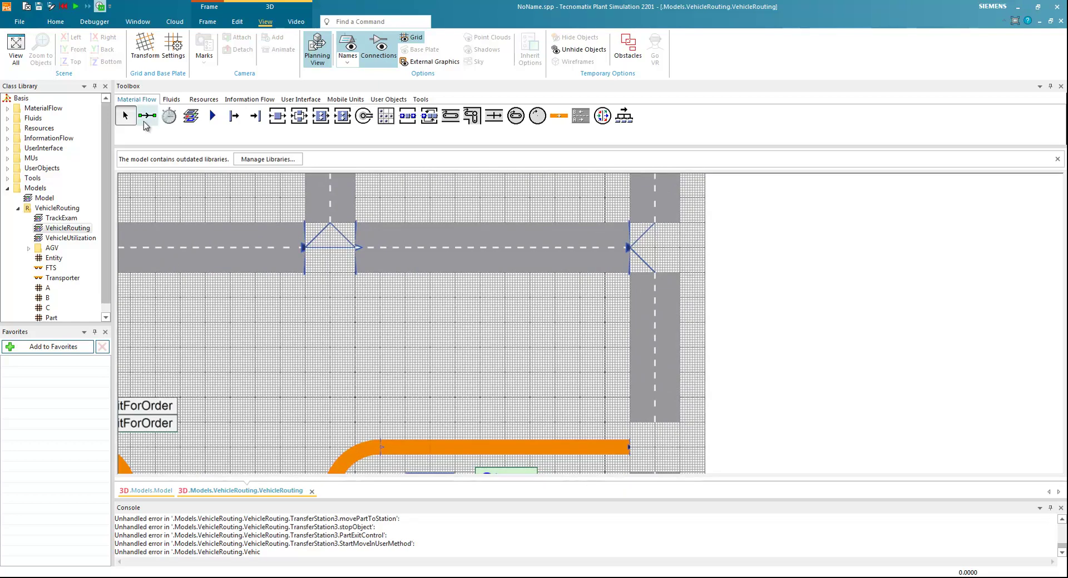
pyautogui.rightClick(655, 306)
# Connect the end of the orange track above the Store to the vertical tracks above and below it.
pyautogui.moveTo(701, 377); pyautogui.dragTo(627, 205)
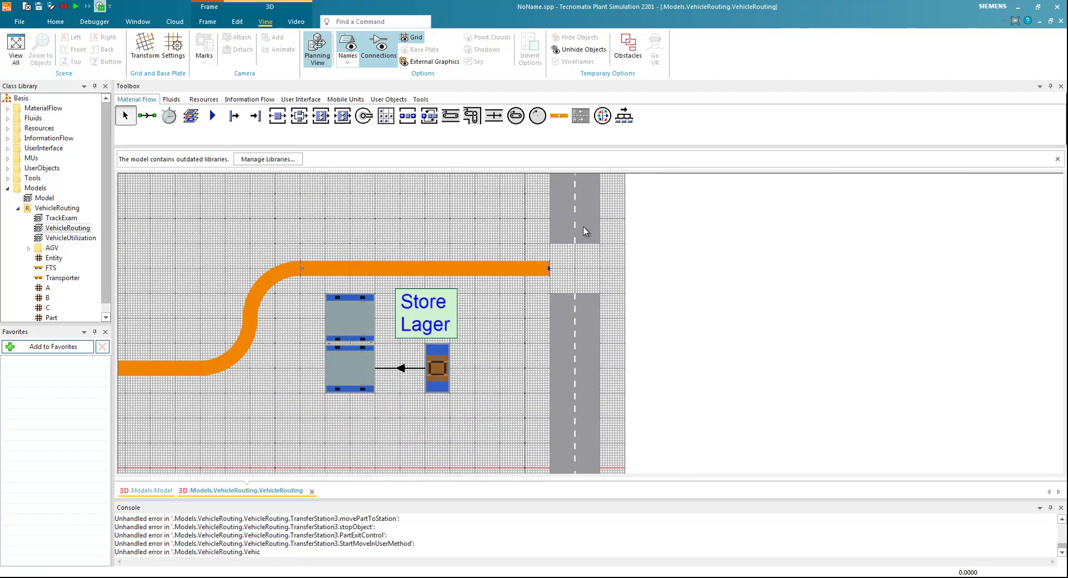
pyautogui.click(146, 116)
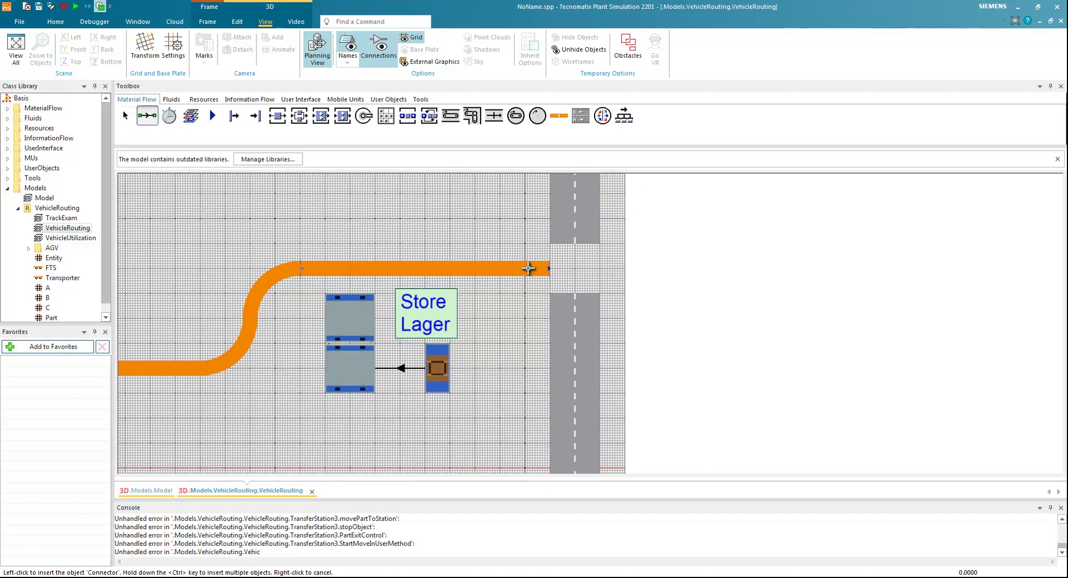
pyautogui.click(537, 269)
pyautogui.click(580, 236)
pyautogui.click(146, 116)
pyautogui.click(548, 269)
pyautogui.click(580, 313)
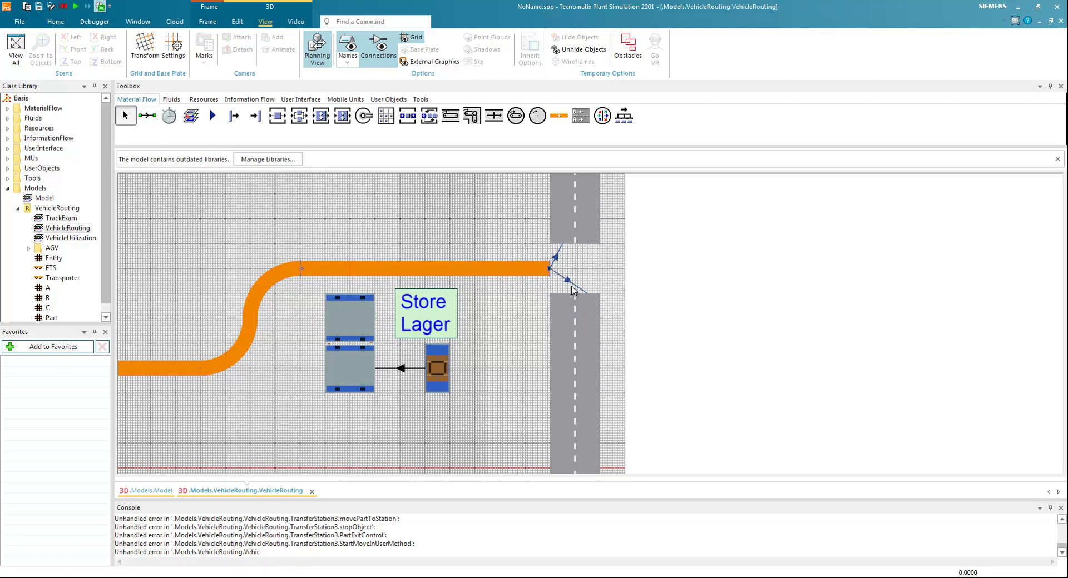
# Check the traffic direction and lane attributes of the two vertical tracks east of the Store.
pyautogui.doubleClick(573, 231)
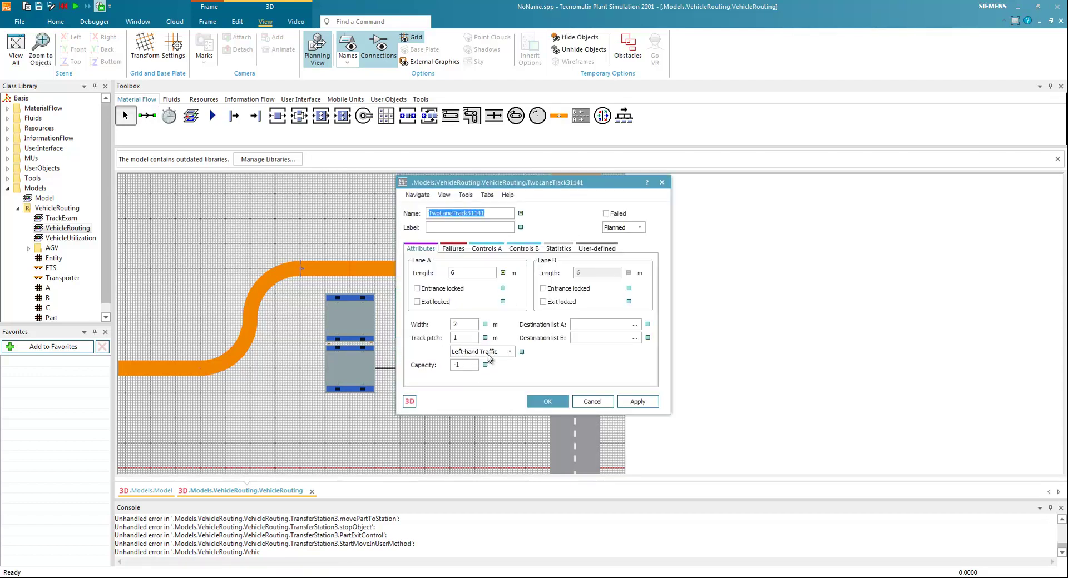
pyautogui.click(574, 397)
pyautogui.doubleClick(573, 394)
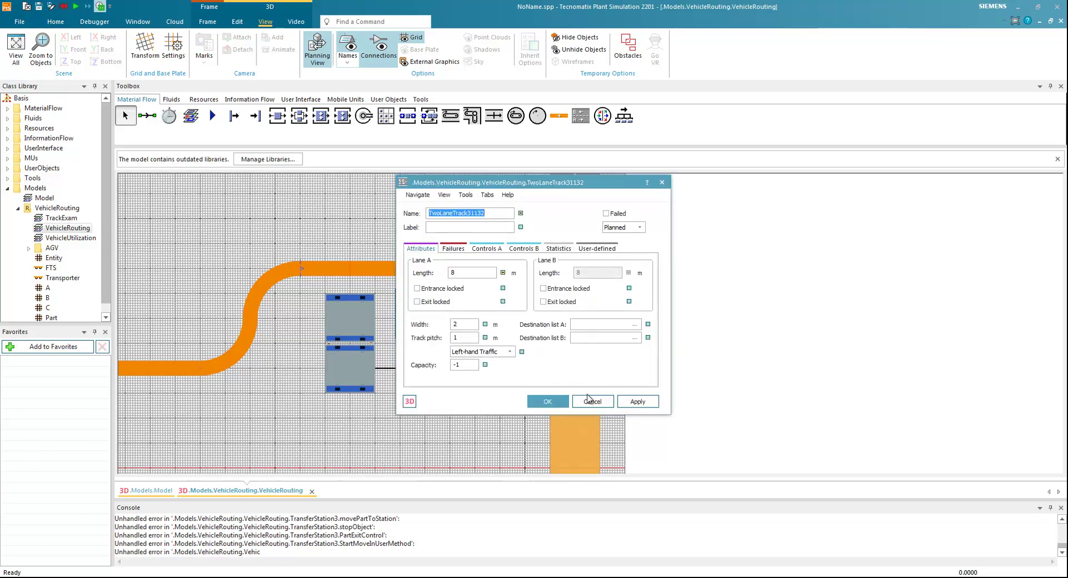
pyautogui.click(588, 399)
pyautogui.click(513, 357)
# Move the vertical track east of S1 down so its upper end aligns with the horizontal track's lower edge.
pyautogui.moveTo(521, 354); pyautogui.dragTo(508, 259)
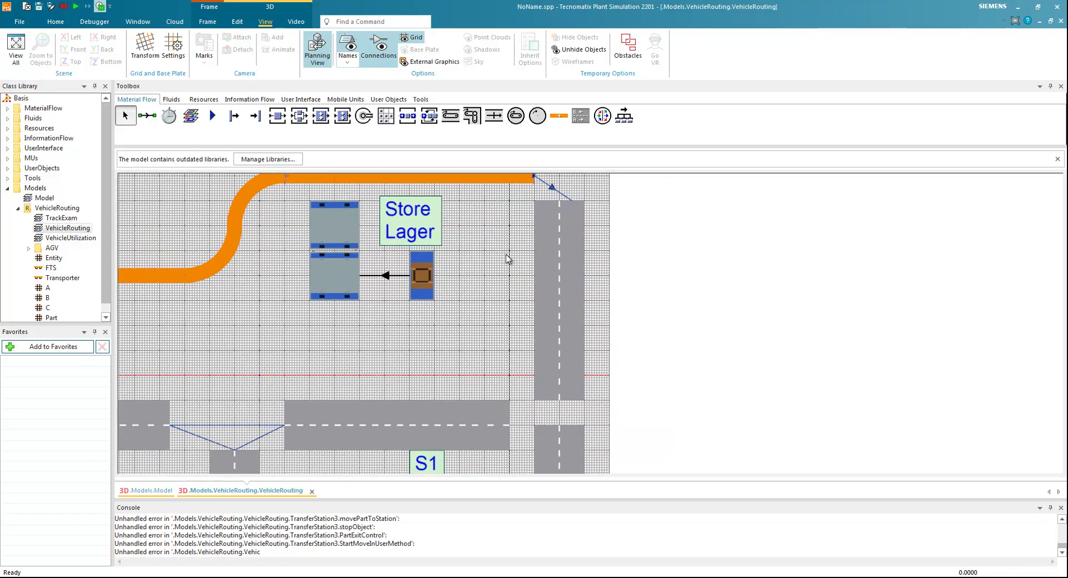
pyautogui.scroll(-2, 505, 272)
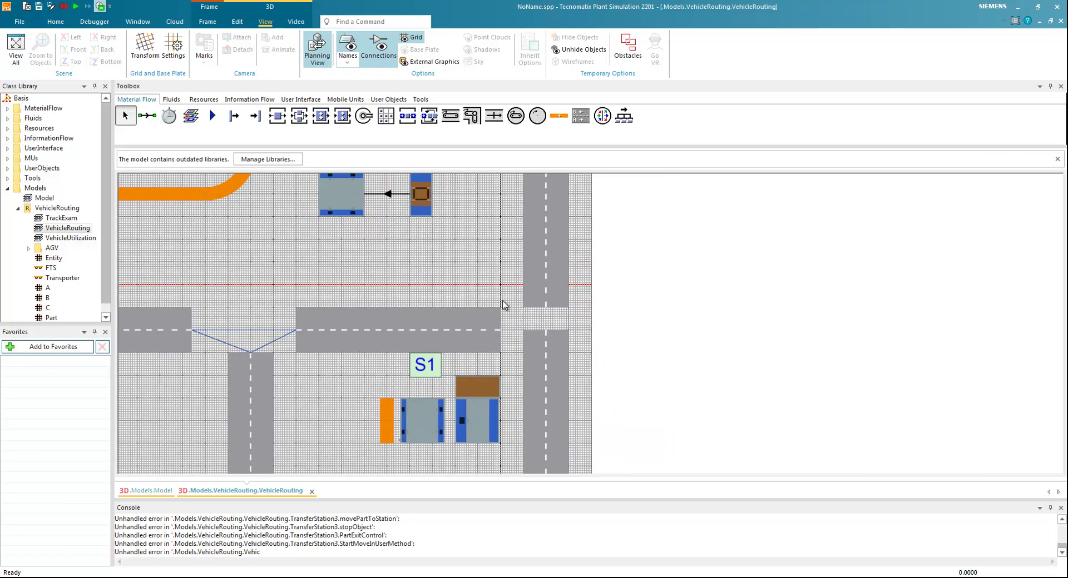
pyautogui.click(553, 390)
pyautogui.click(497, 303)
pyautogui.moveTo(507, 305); pyautogui.dragTo(400, 252)
# Connect the upper vertical, lower vertical and horizontal tracks with one another at the junction northeast of S1.
pyautogui.click(146, 115)
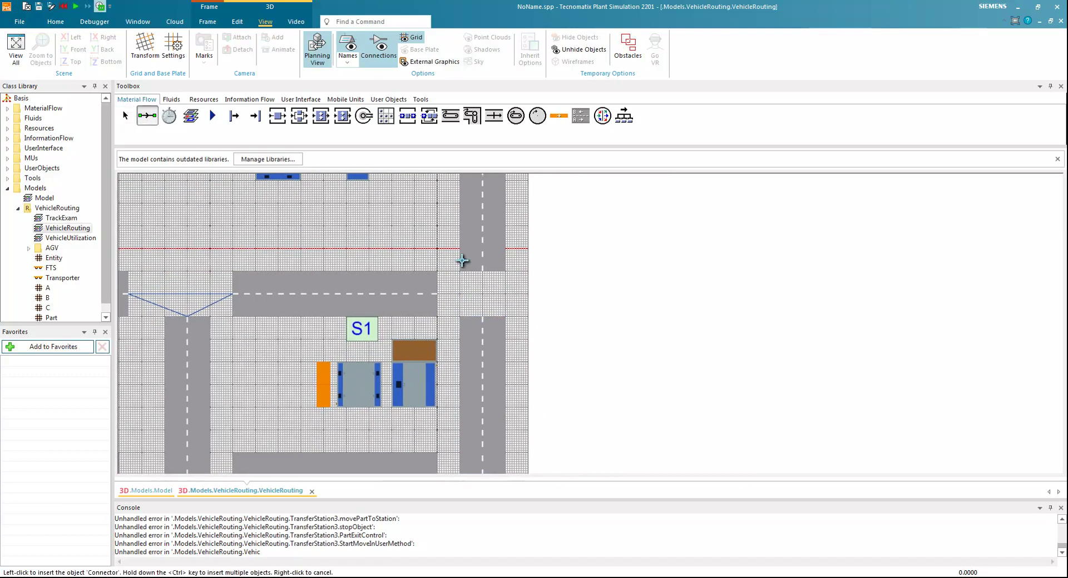
pyautogui.click(486, 253)
pyautogui.click(487, 333)
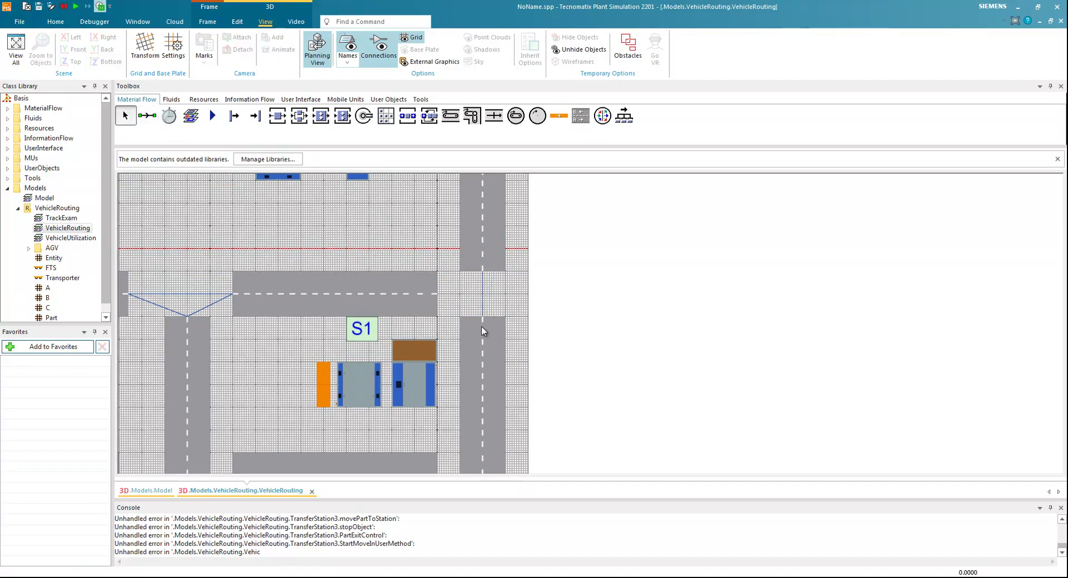
pyautogui.click(146, 116)
pyautogui.click(484, 255)
pyautogui.click(403, 305)
pyautogui.click(146, 116)
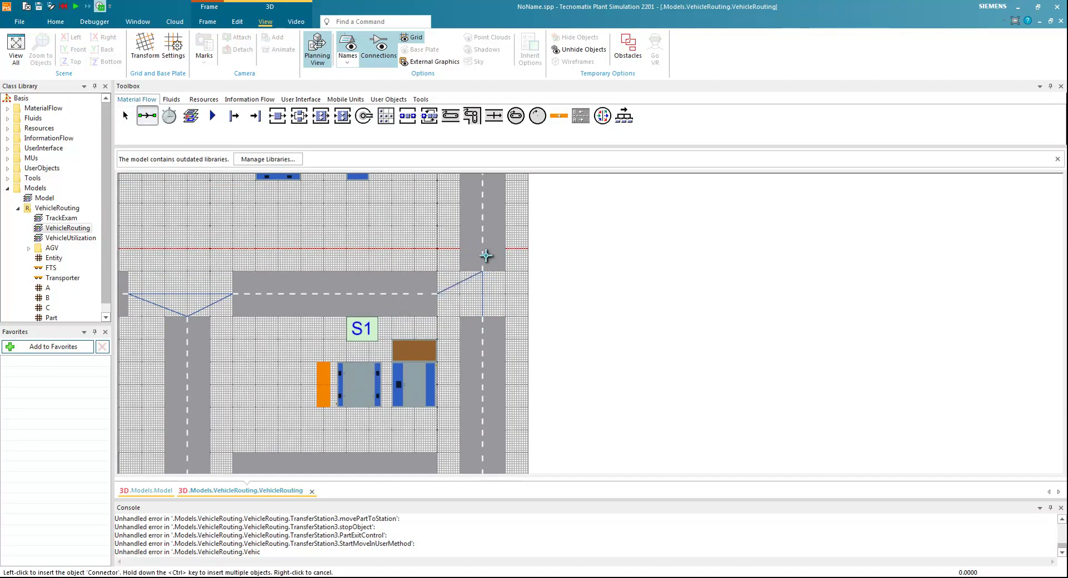
pyautogui.click(424, 298)
pyautogui.click(485, 333)
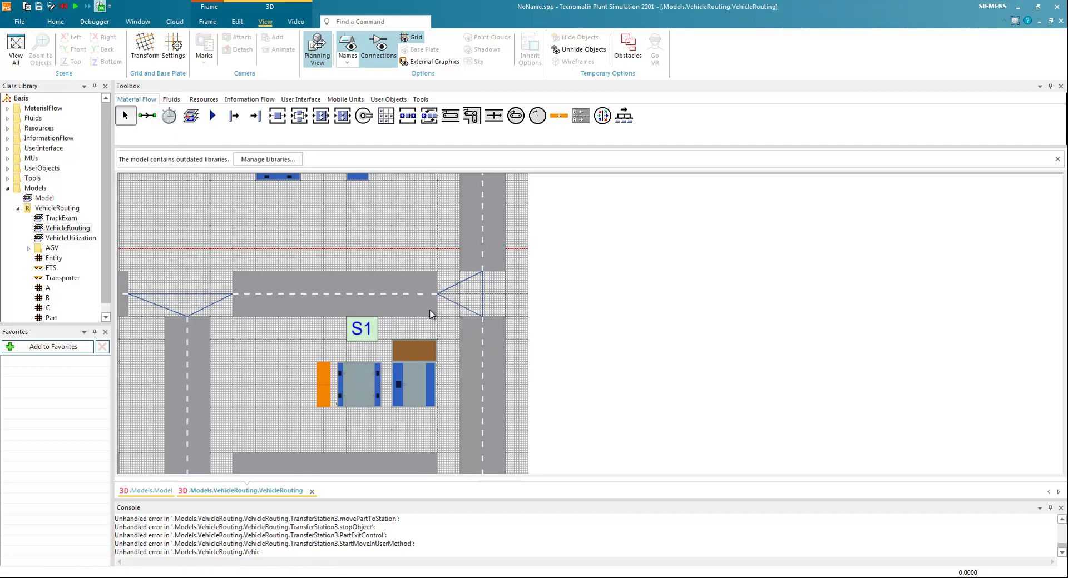
# Extend the horizontal track above S1 at both ends to meet the edges of the adjacent vertical tracks.
pyautogui.click(413, 302)
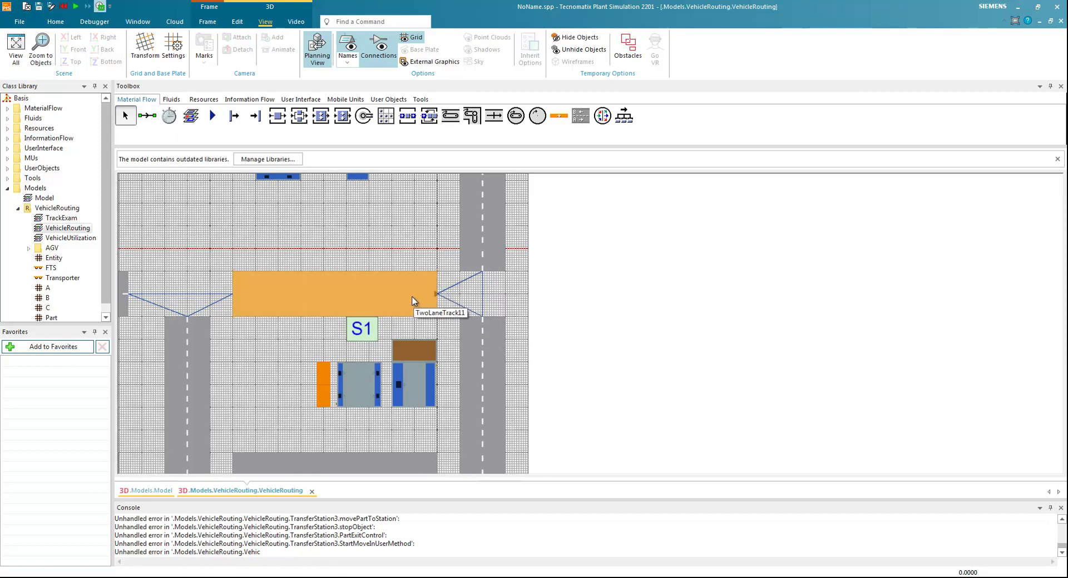
pyautogui.moveTo(437, 277); pyautogui.dragTo(458, 273)
pyautogui.moveTo(528, 333); pyautogui.dragTo(762, 305)
pyautogui.moveTo(470, 282); pyautogui.dragTo(449, 287)
# Extend the horizontal track above S2 eastward to the near edge of the vertical track between S2 and S1.
pyautogui.click(351, 260)
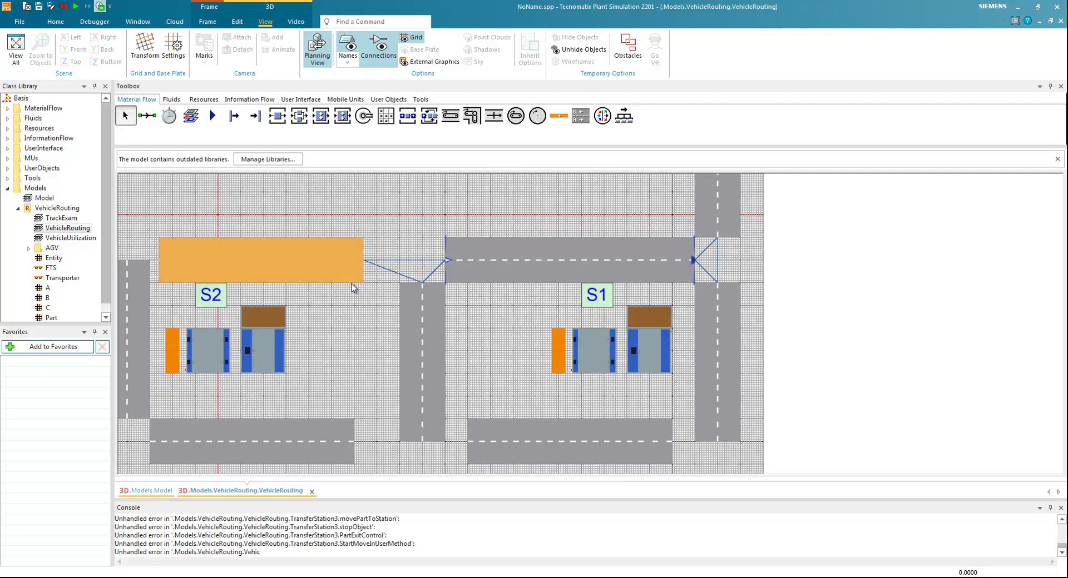
pyautogui.moveTo(366, 288); pyautogui.dragTo(400, 285)
pyautogui.moveTo(472, 334); pyautogui.dragTo(504, 288)
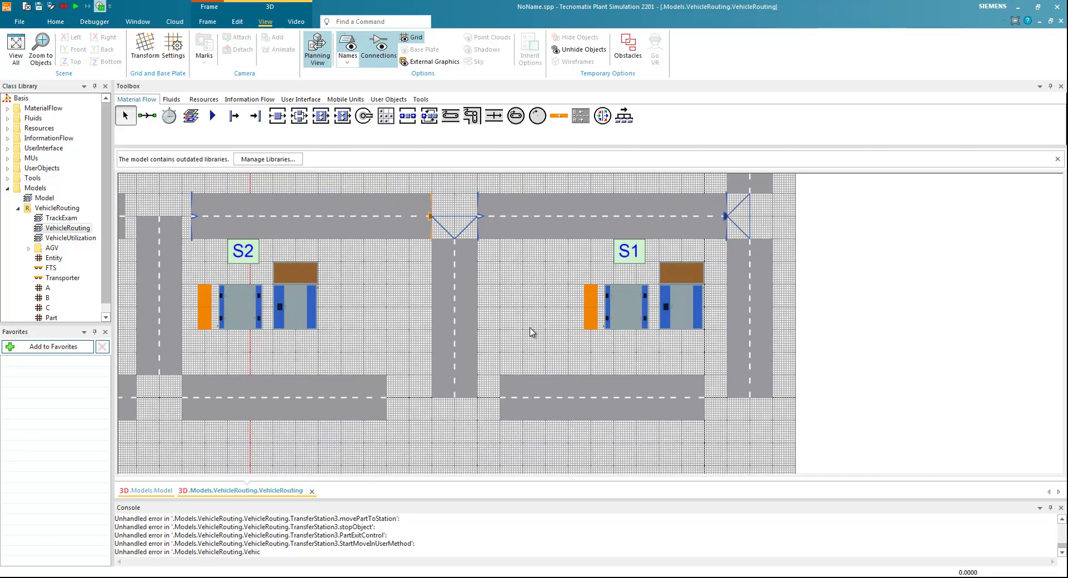
# Move the complete S1 station group with its label west, next to the vertical track between S2 and S1.
pyautogui.click(470, 334)
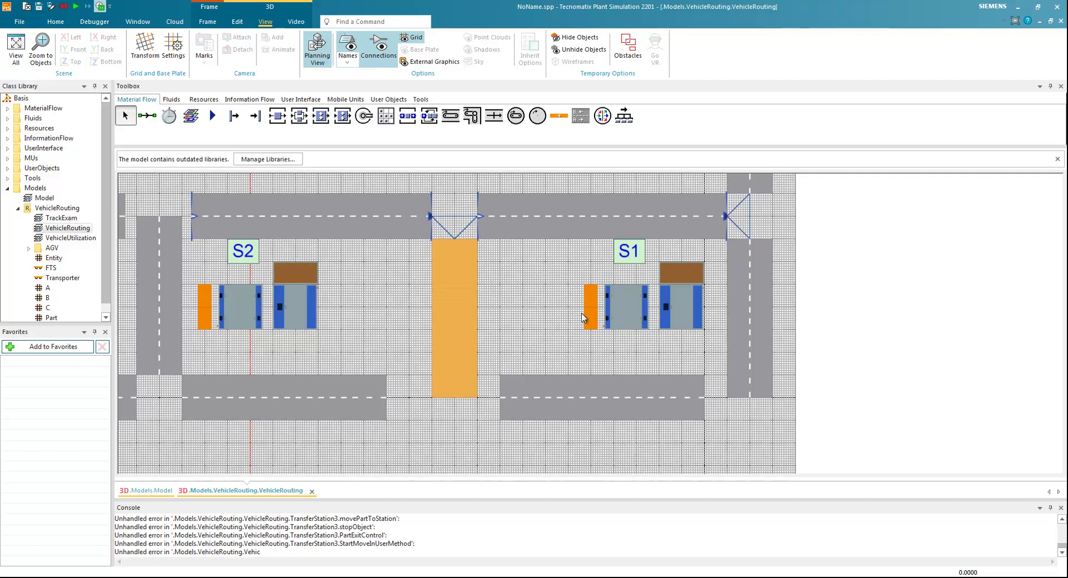
pyautogui.click(554, 275)
pyautogui.moveTo(718, 356); pyautogui.dragTo(536, 247)
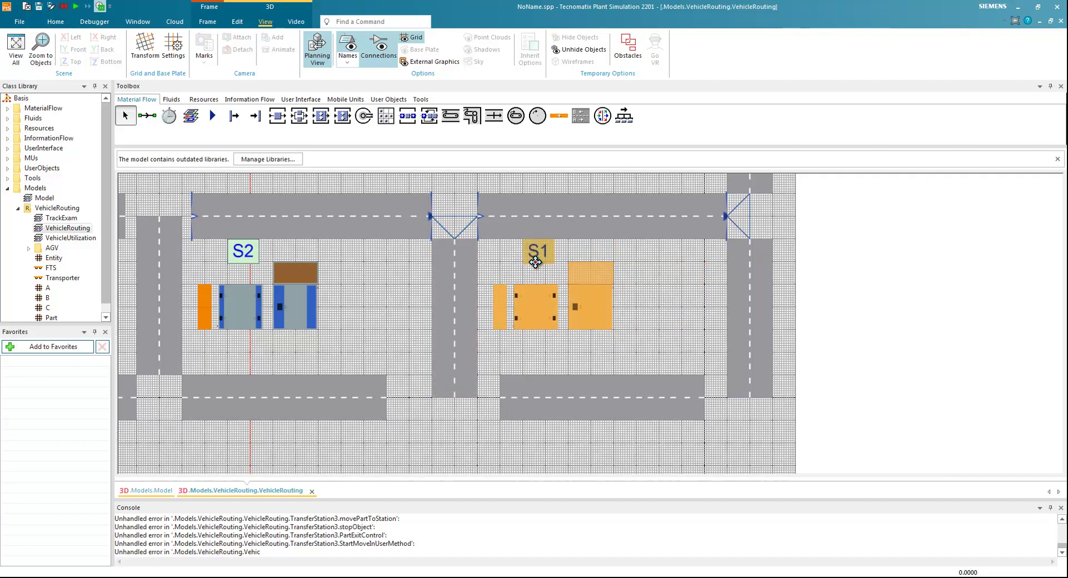
# Delete the vertical two-lane track between stations S2 and S1.
pyautogui.click(460, 290)
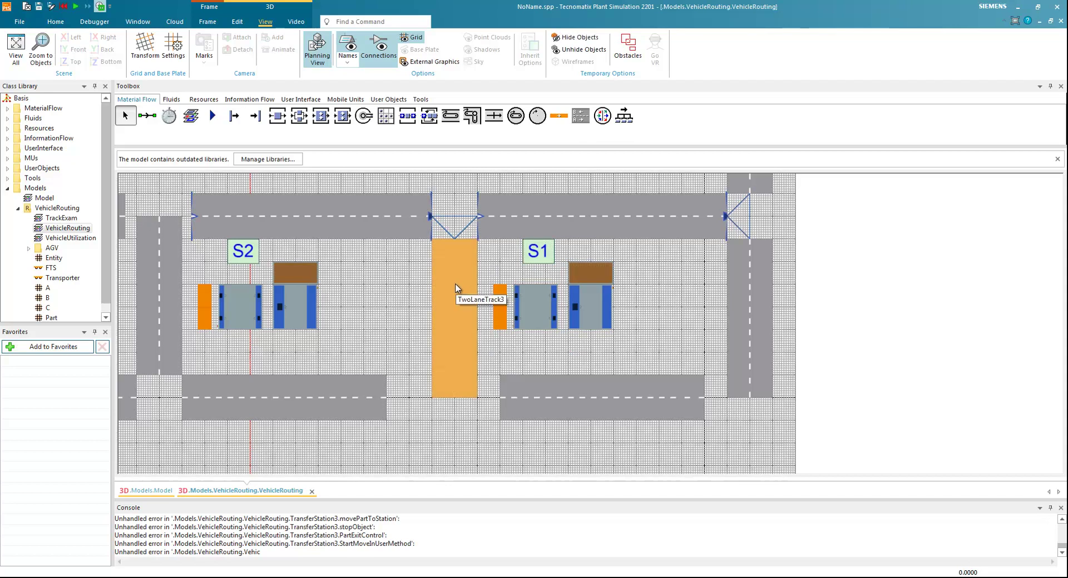
pyautogui.press('Delete')
pyautogui.click(478, 325)
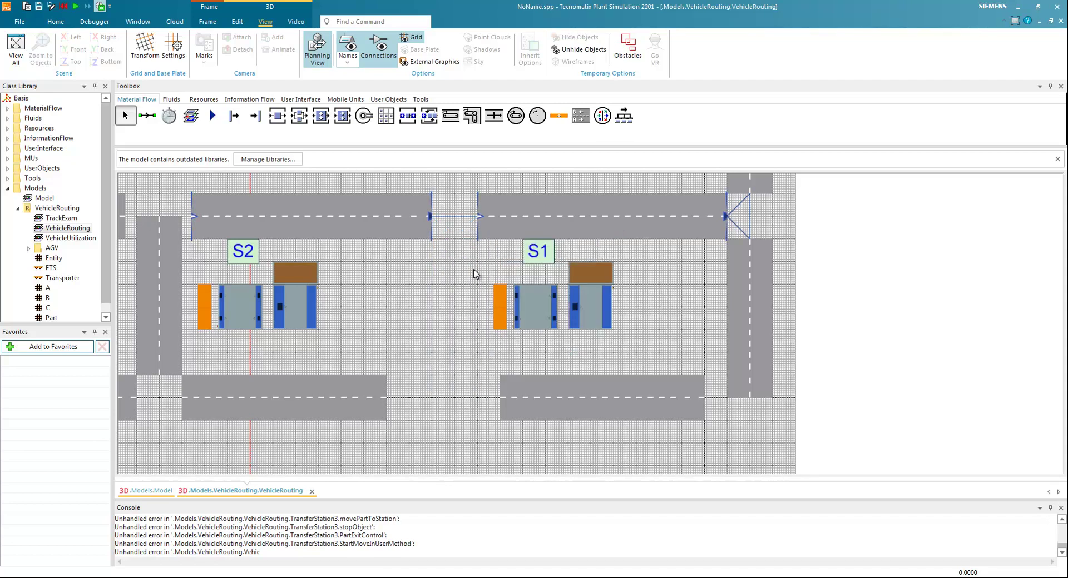
# Connect both upper horizontal tracks directly to the orange track at station S1.
pyautogui.click(147, 116)
pyautogui.click(478, 216)
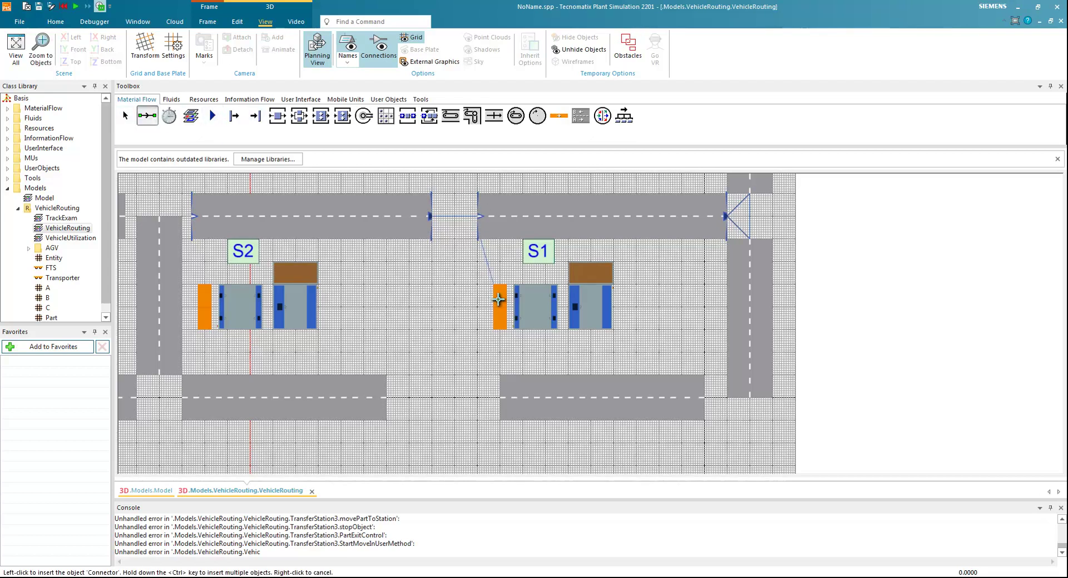
pyautogui.click(499, 303)
pyautogui.click(511, 316)
pyautogui.click(147, 116)
pyautogui.click(431, 216)
pyautogui.click(499, 303)
pyautogui.click(509, 311)
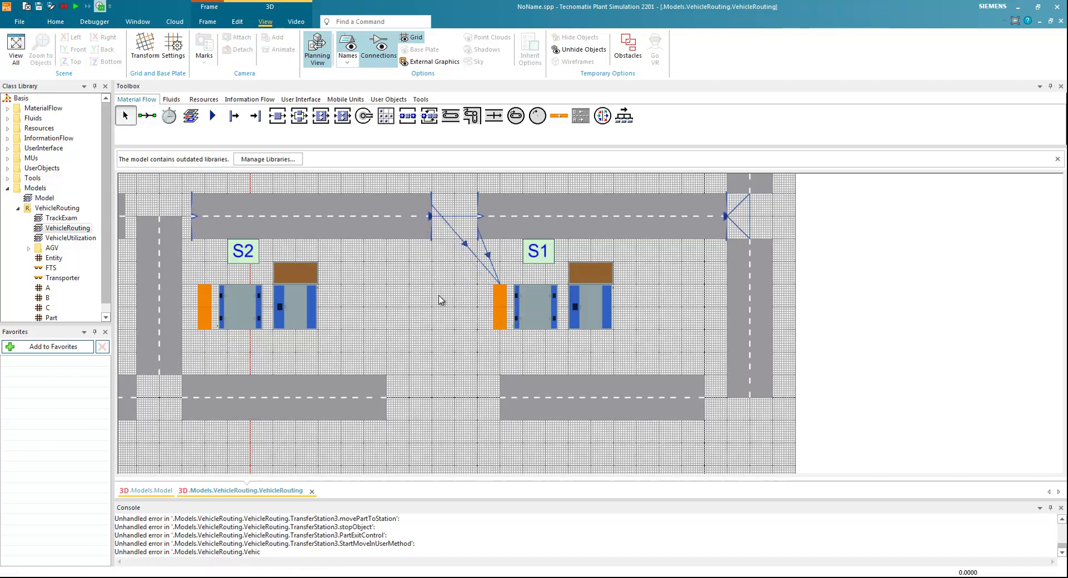
# Connect the orange track at station S1 directly to both lower horizontal tracks.
pyautogui.click(142, 116)
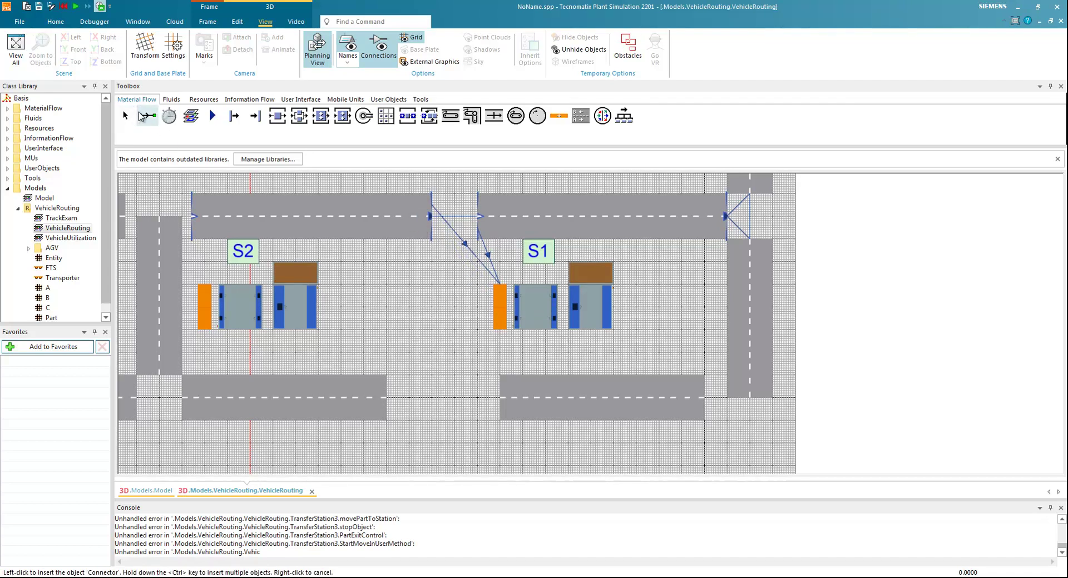
pyautogui.click(500, 315)
pyautogui.click(504, 393)
pyautogui.click(148, 120)
pyautogui.click(499, 315)
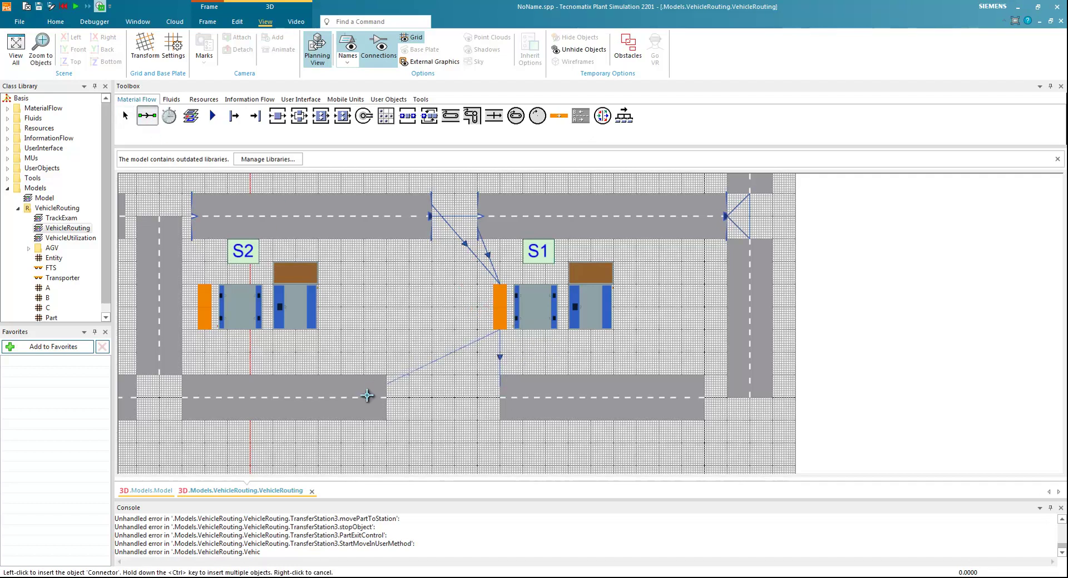
pyautogui.click(383, 395)
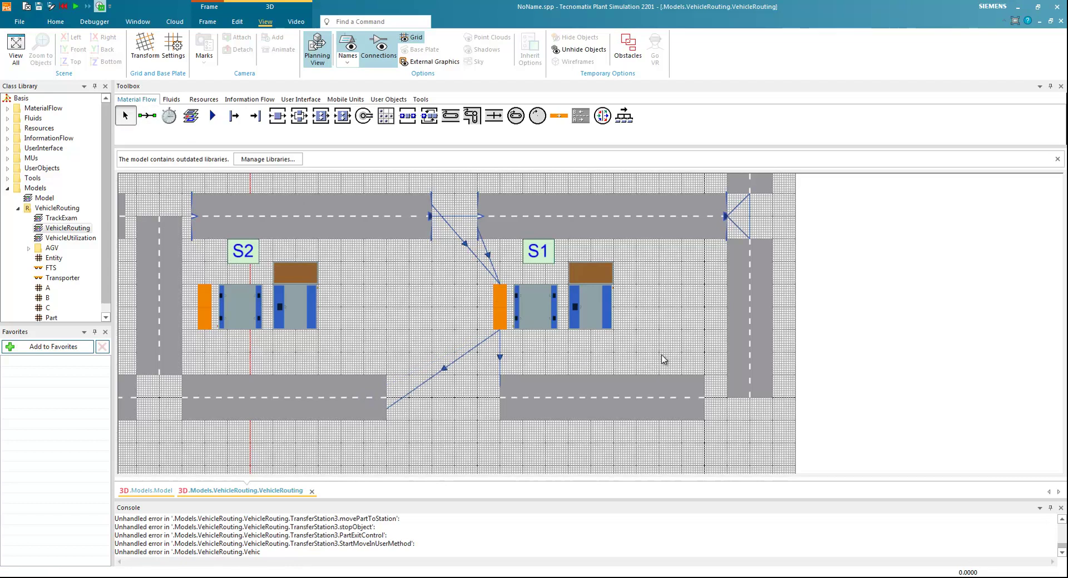
# Delete the four connectors between the orange S1 track and the upper and lower horizontal tracks.
pyautogui.click(465, 243)
pyautogui.press('Delete')
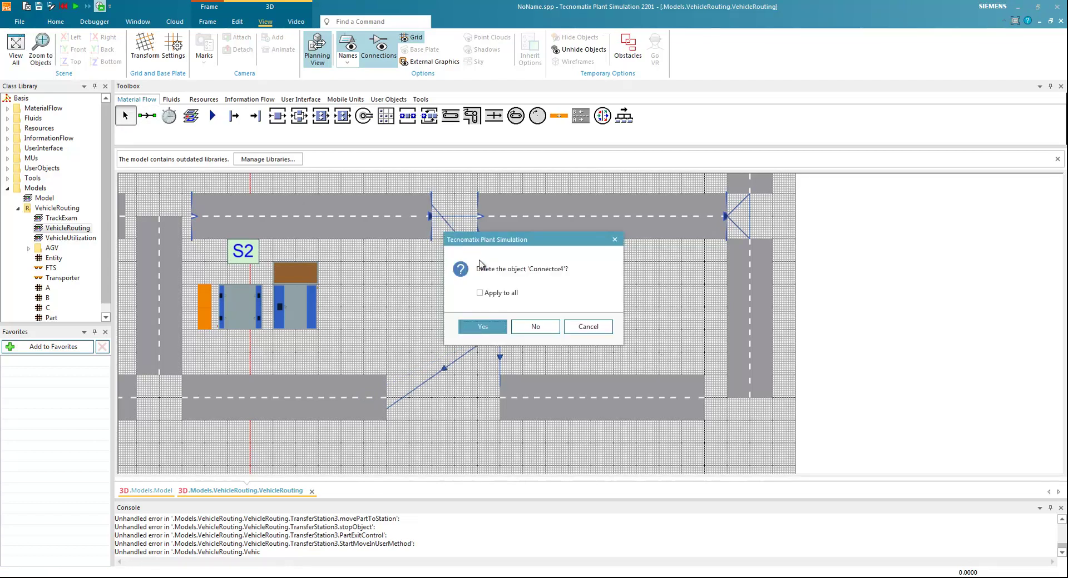
pyautogui.click(483, 327)
pyautogui.click(489, 256)
pyautogui.press('Delete')
pyautogui.click(483, 328)
pyautogui.click(444, 370)
pyautogui.press('Delete')
pyautogui.click(483, 328)
pyautogui.click(504, 362)
pyautogui.press('Delete')
pyautogui.click(487, 330)
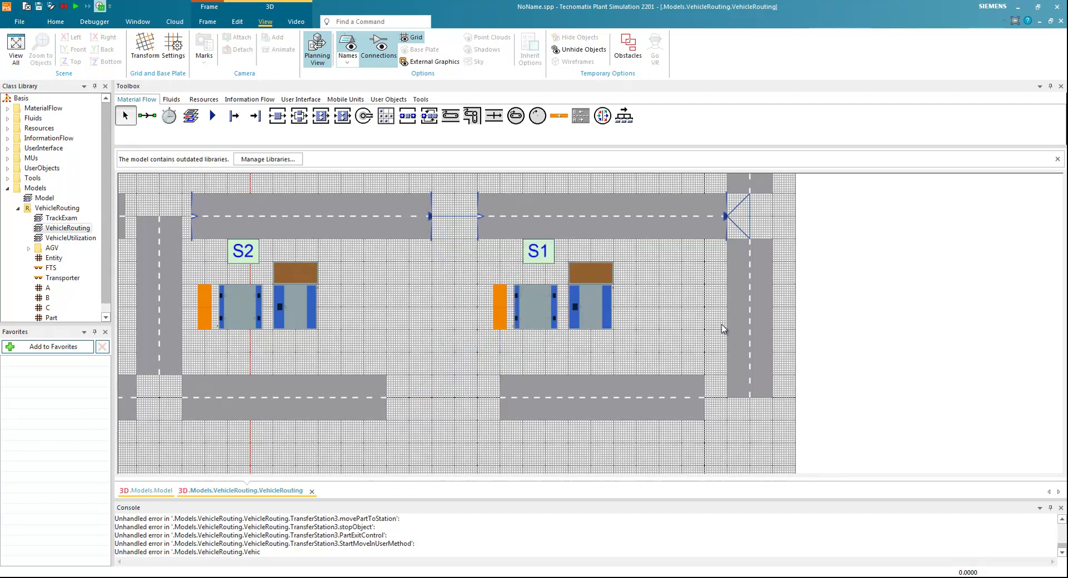
# Paste the vertical two-lane track between S2 and S1 and align it directly below the upper junction.
pyautogui.click(777, 328)
pyautogui.hotkey('ctrl', 'v')
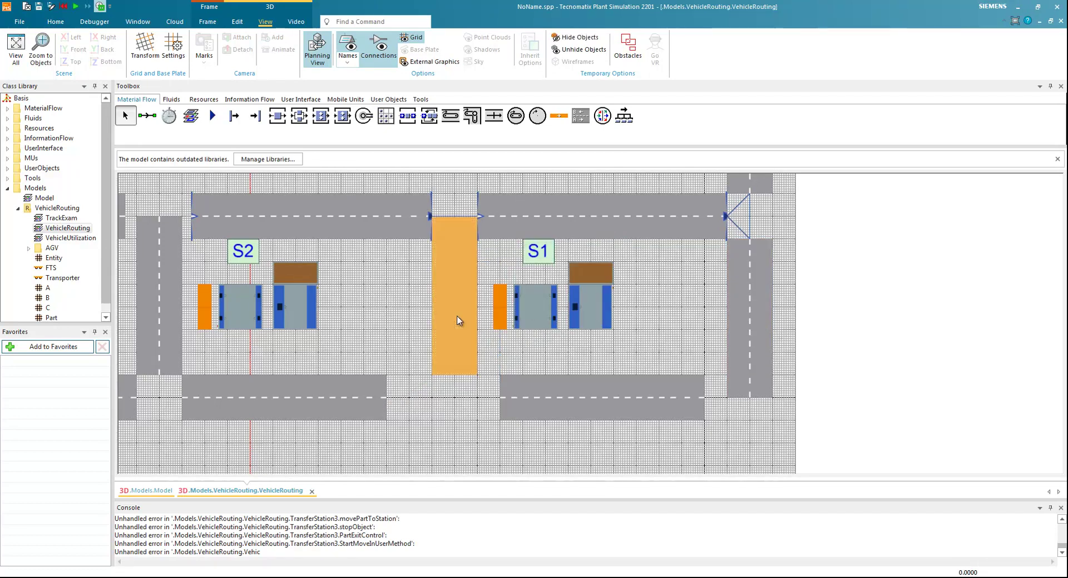
pyautogui.moveTo(458, 327)
pyautogui.mouseDown()
pyautogui.moveTo(456, 369)
pyautogui.moveTo(443, 326)
pyautogui.mouseUp()
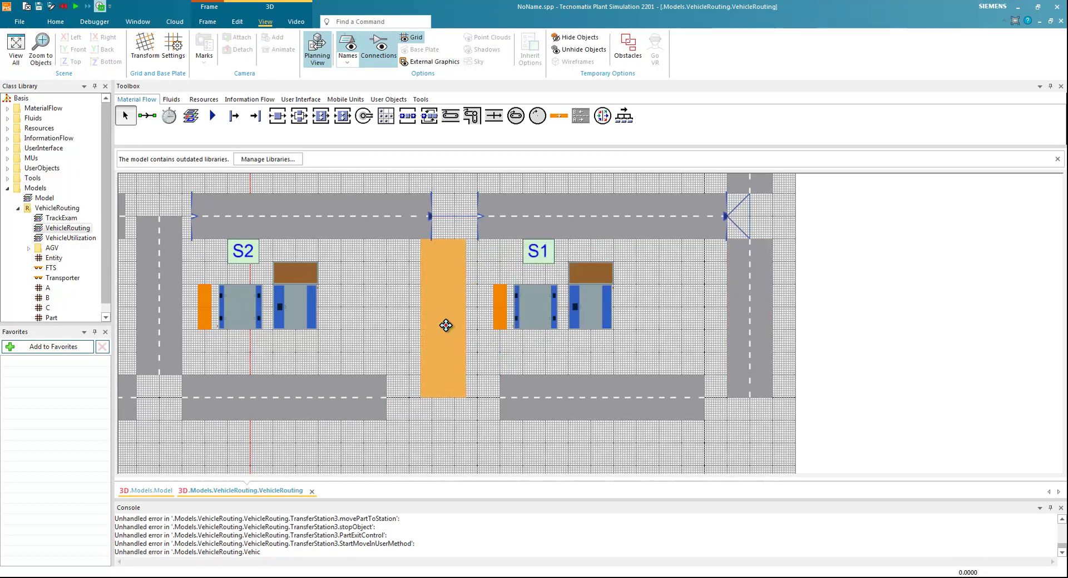
pyautogui.press('Escape')
pyautogui.click(456, 366)
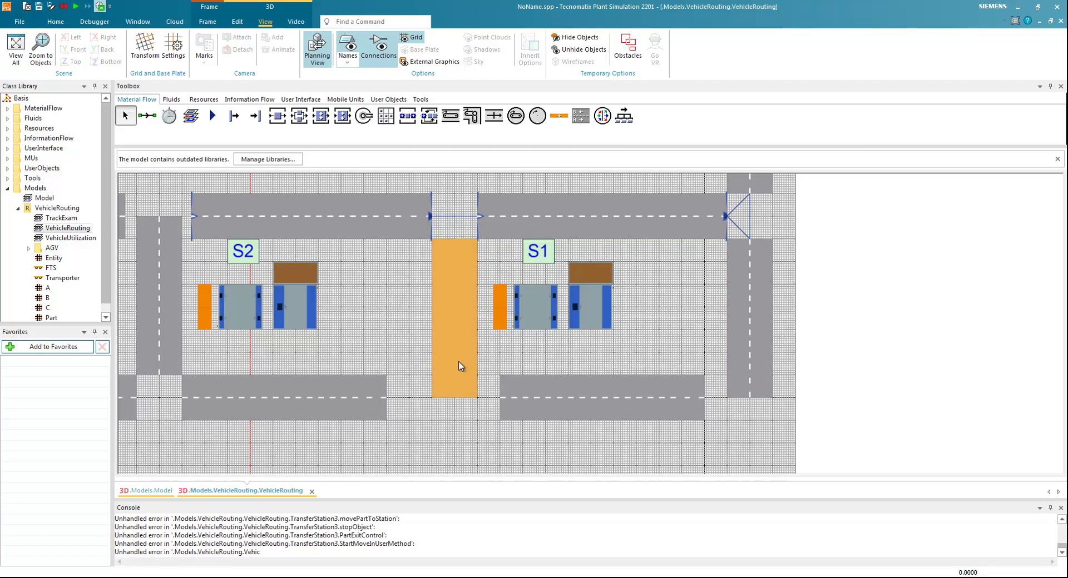
# Shorten the vertical track to the upper end of the orange S1 track, and place a copy directly above the lower junction.
pyautogui.moveTo(477, 401); pyautogui.dragTo(483, 286)
pyautogui.click(461, 277)
pyautogui.hotkey('ctrl', 'c')
pyautogui.hotkey('ctrl', 'v')
pyautogui.click(467, 323)
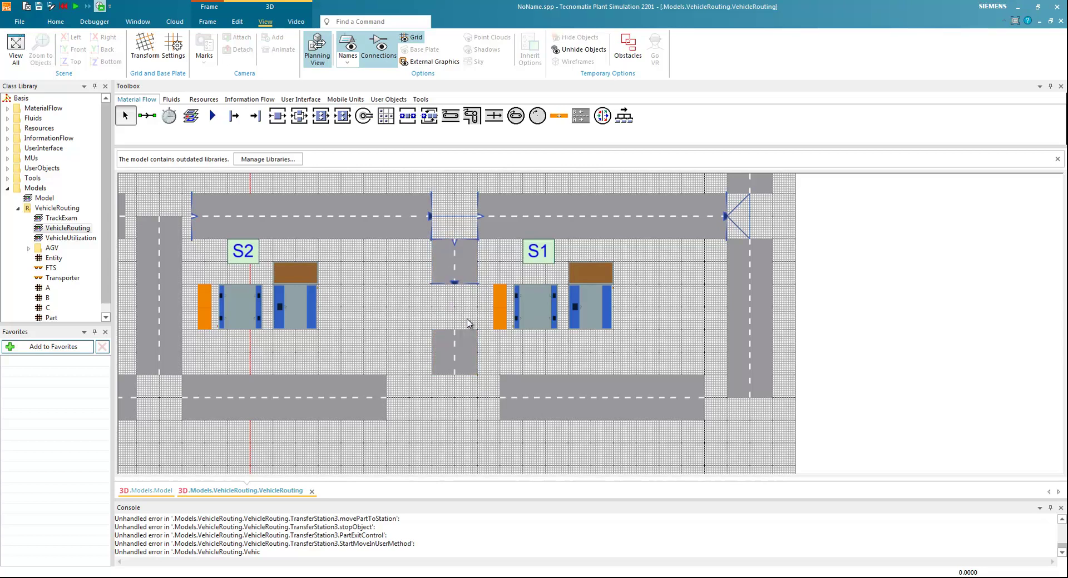
# Connect the short upper vertical track to both upper horizontal tracks at the junction between S2 and S1.
pyautogui.click(147, 115)
pyautogui.click(412, 214)
pyautogui.click(448, 250)
pyautogui.click(154, 120)
pyautogui.click(458, 255)
pyautogui.click(502, 212)
# Connect the upper short vertical track to the orange S1 track, and that track to the lower short vertical track.
pyautogui.click(465, 275)
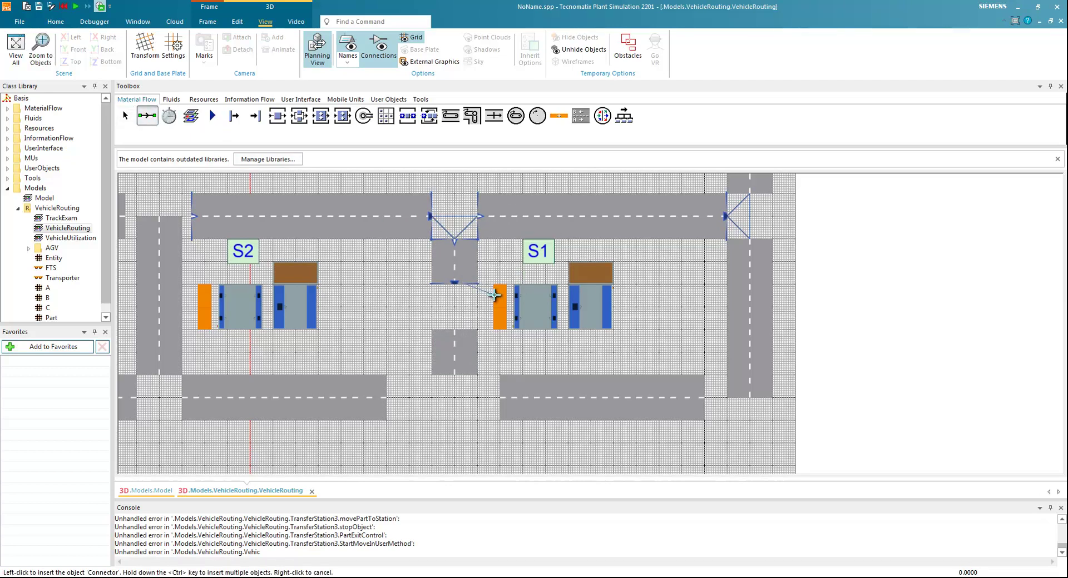
pyautogui.click(498, 294)
pyautogui.click(147, 116)
pyautogui.click(500, 319)
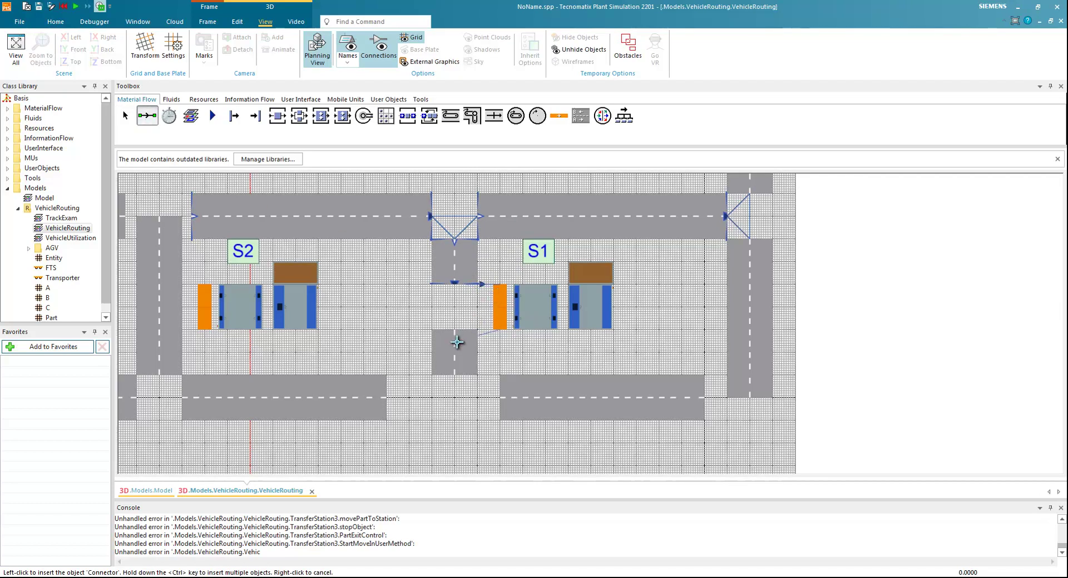
pyautogui.click(467, 335)
# Connect both lower horizontal tracks to the lower short vertical track and to each other.
pyautogui.click(148, 117)
pyautogui.click(502, 396)
pyautogui.click(467, 368)
pyautogui.click(510, 401)
pyautogui.click(350, 395)
pyautogui.click(148, 117)
pyautogui.click(365, 398)
pyautogui.click(454, 363)
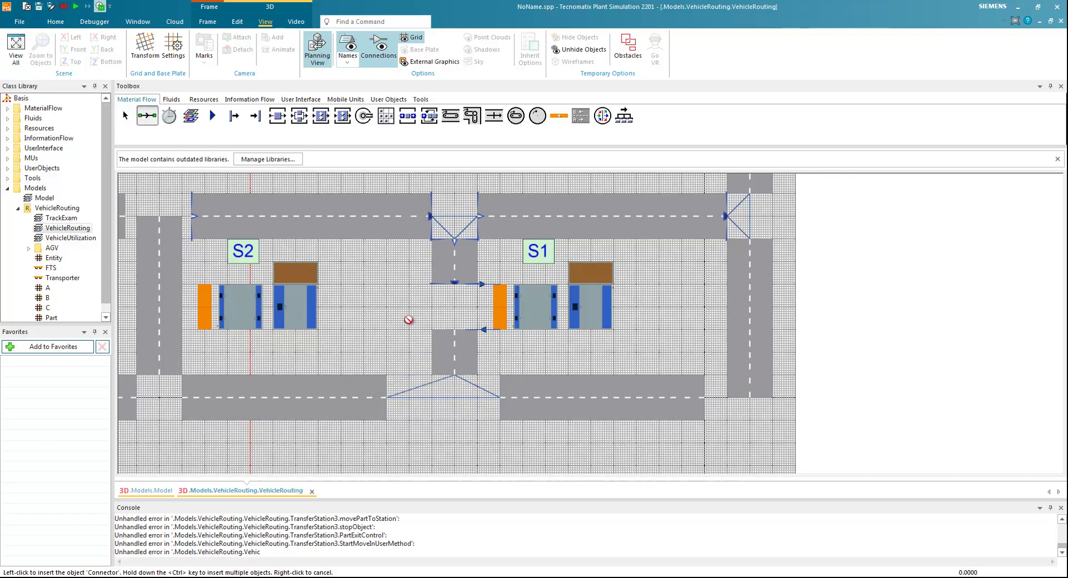
# Draw a short straight track upward west of the gap between the short vertical tracks, opposite the orange S1 track.
pyautogui.click(559, 115)
pyautogui.click(432, 333)
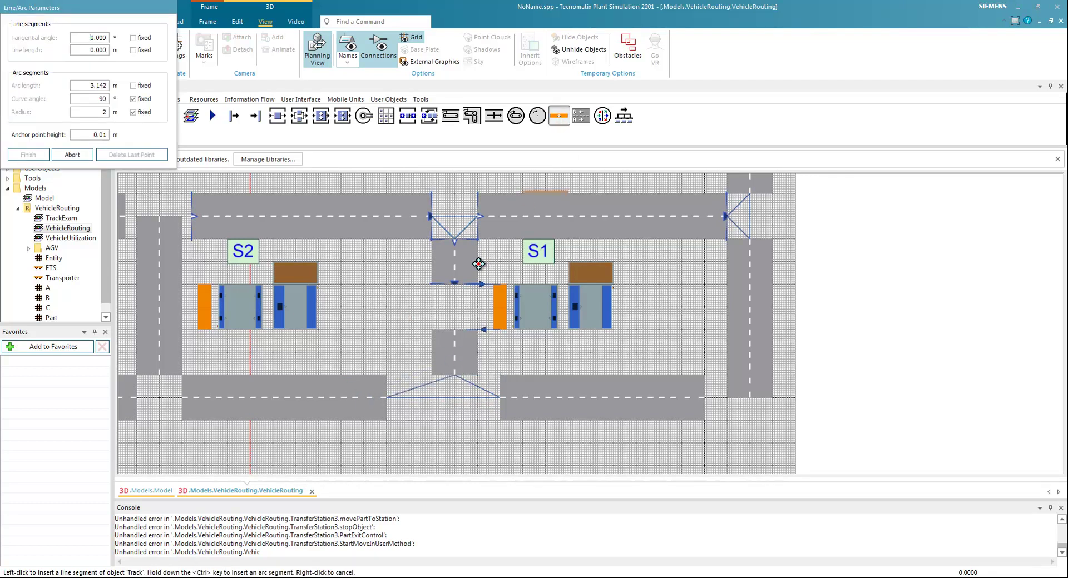
pyautogui.click(412, 331)
pyautogui.click(408, 286)
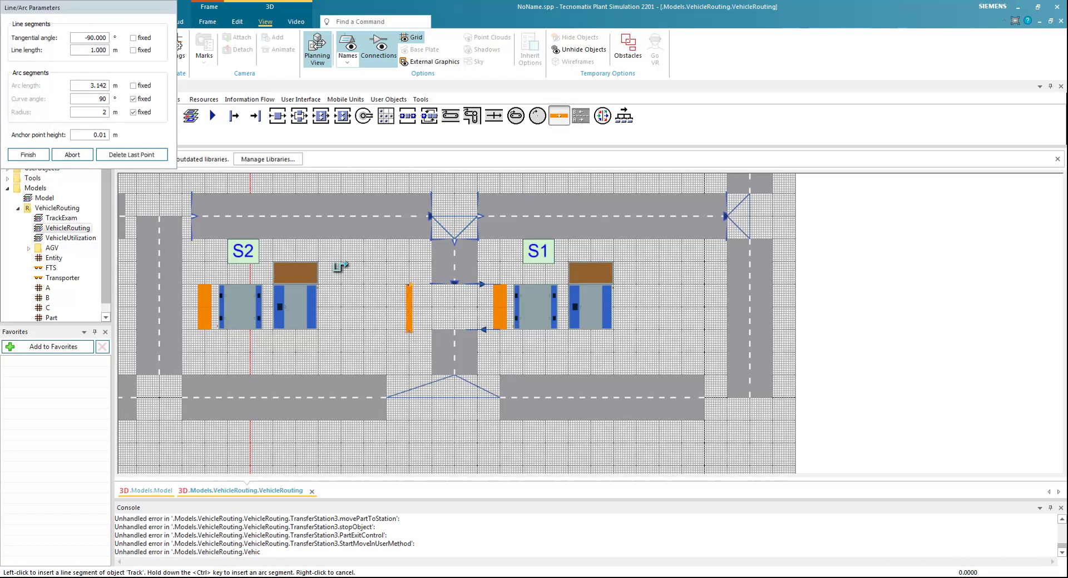
pyautogui.click(28, 155)
# Connect the lower short vertical track to the new orange track opposite S1, and that track to the upper short vertical track.
pyautogui.click(148, 118)
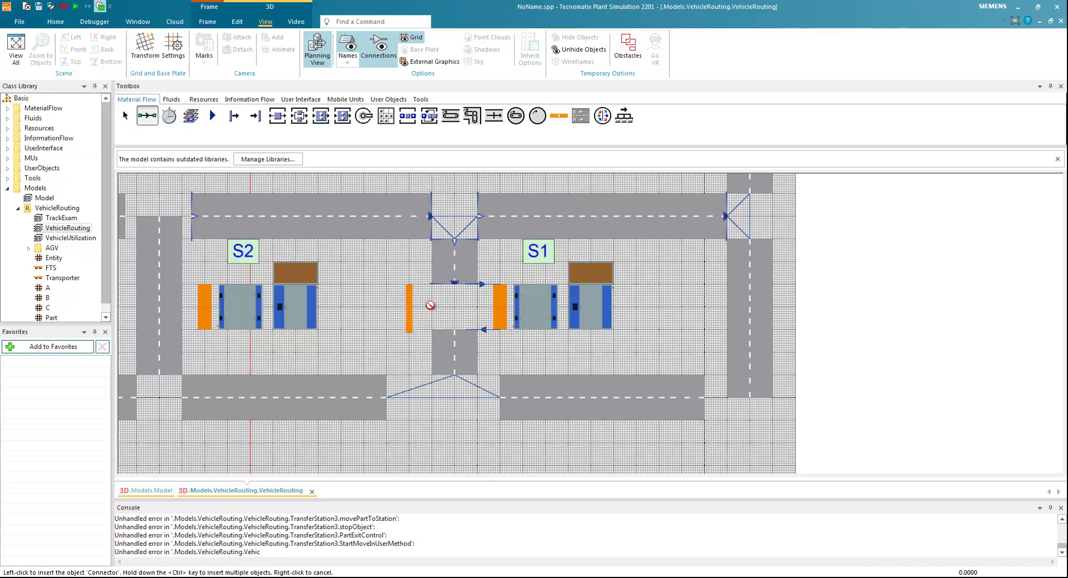
pyautogui.click(442, 330)
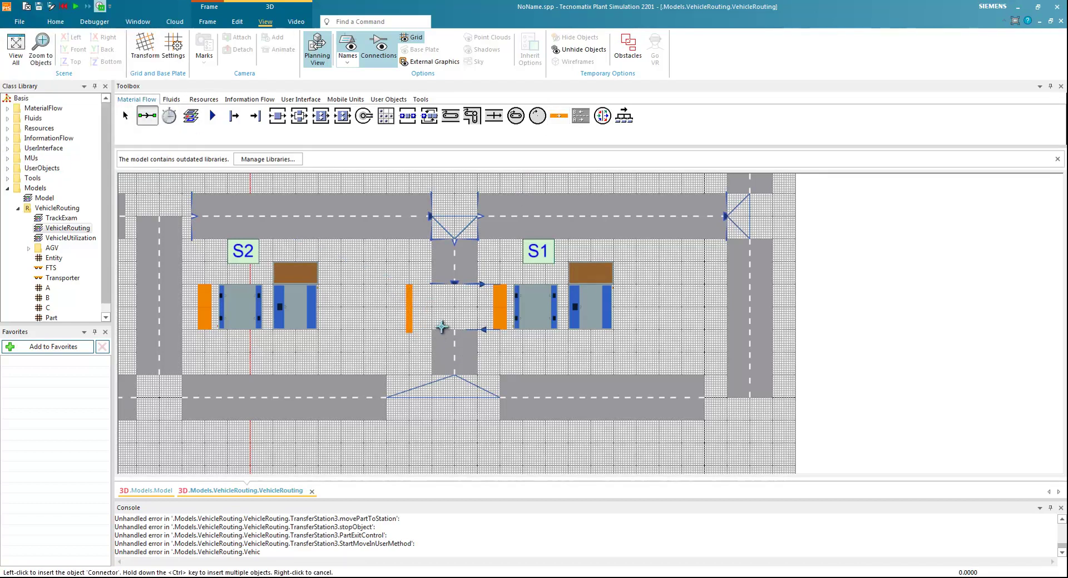
pyautogui.click(410, 322)
pyautogui.click(414, 337)
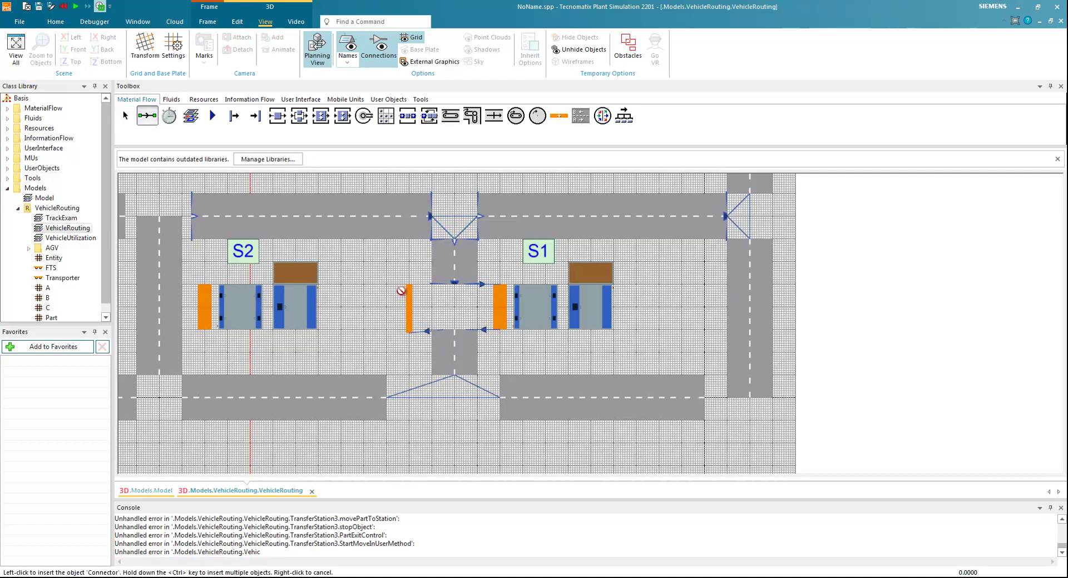
pyautogui.click(408, 292)
pyautogui.click(451, 284)
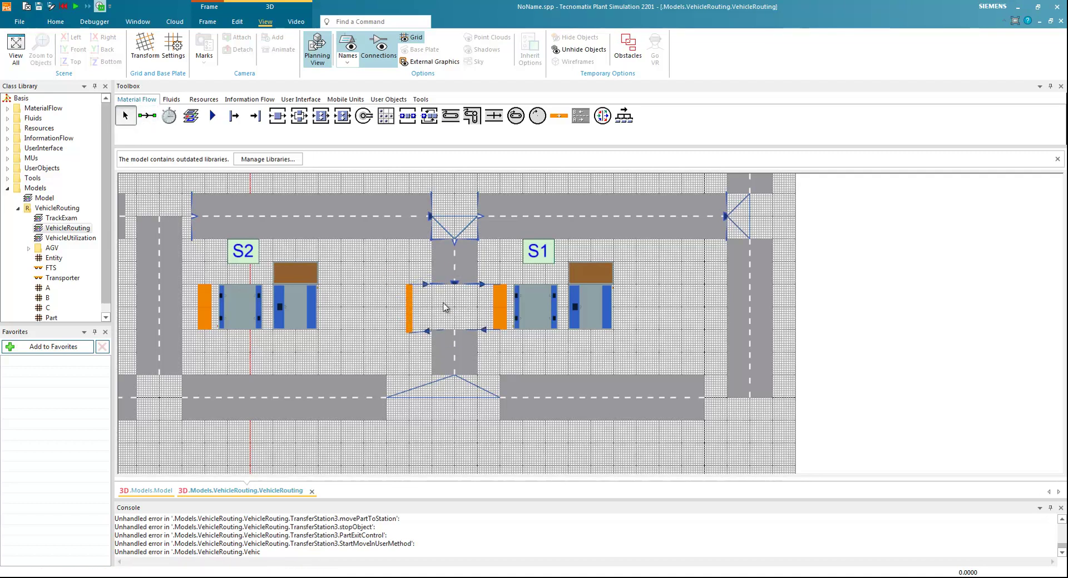
# Move both orange tracks beside S1 inward to the edges of the gap between the short vertical tracks.
pyautogui.moveTo(411, 310); pyautogui.dragTo(433, 306)
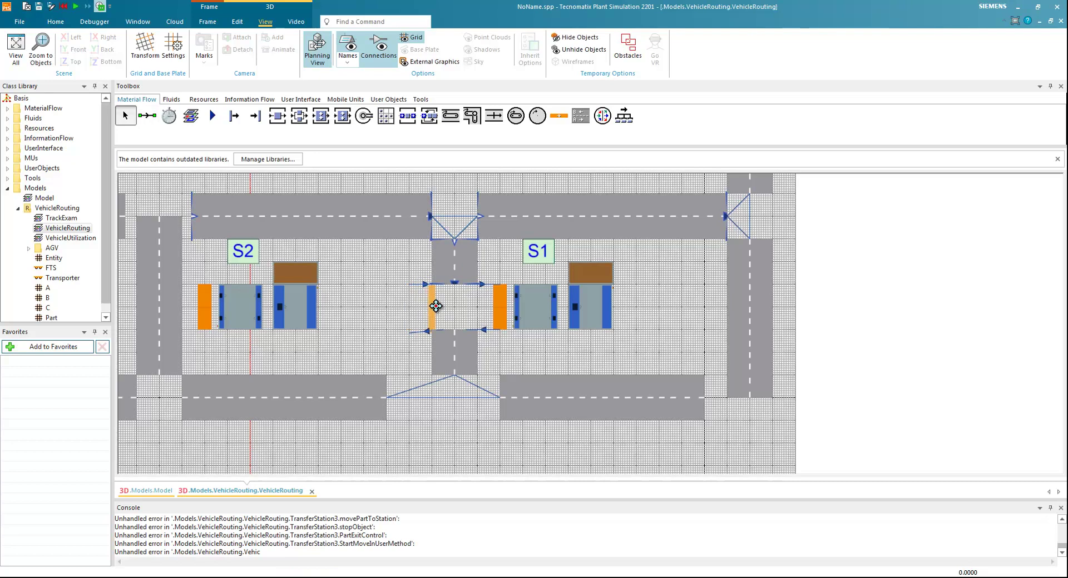
pyautogui.moveTo(502, 308); pyautogui.dragTo(475, 305)
pyautogui.click(534, 402)
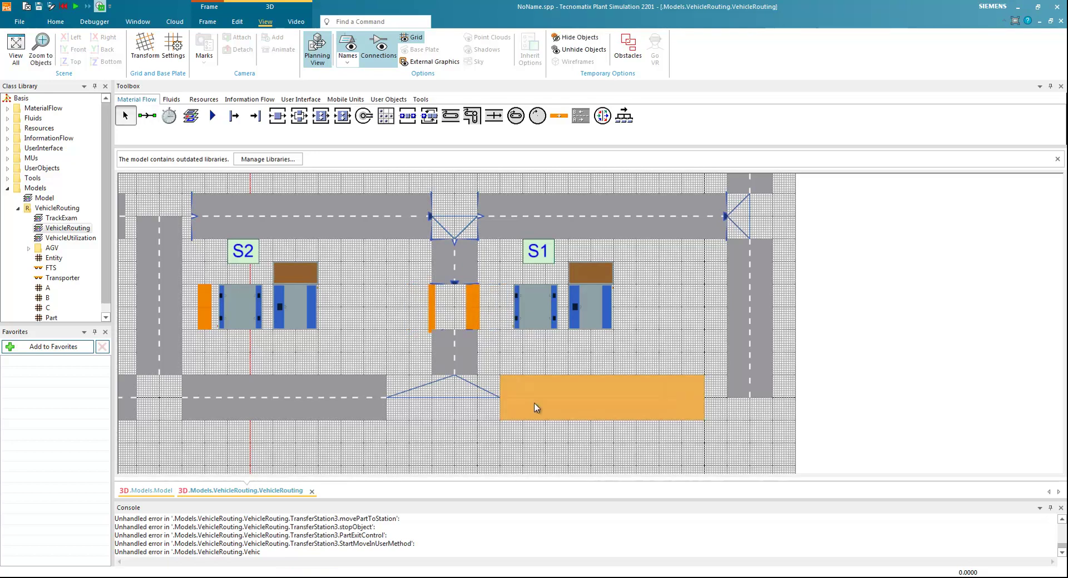
pyautogui.click(427, 334)
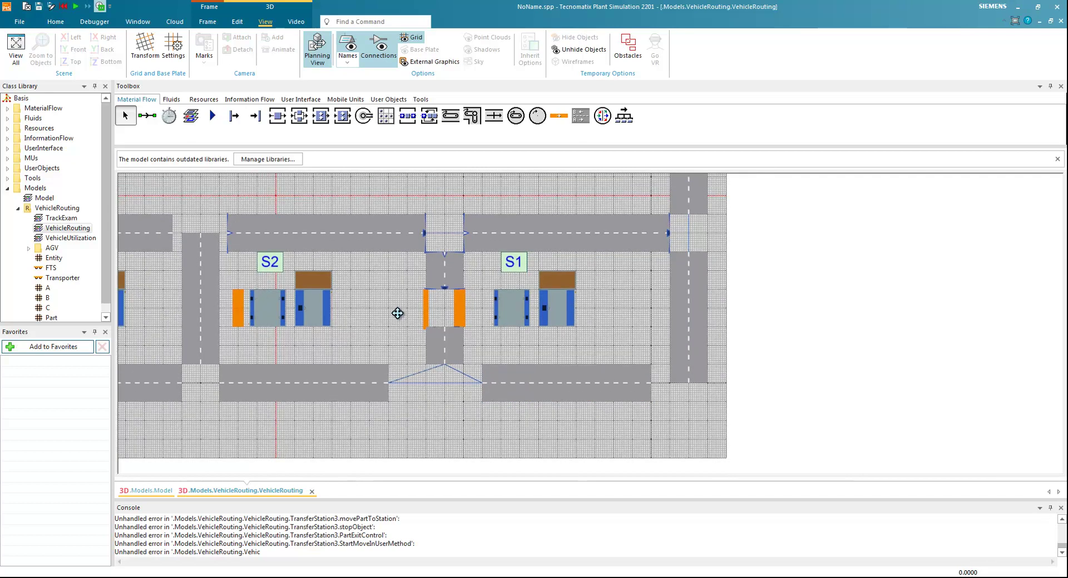
# Shorten the easternmost vertical track beside S1 so its lower end stops at the upper edge of the lower horizontal track row.
pyautogui.scroll(-4, 552, 344)
pyautogui.moveTo(553, 345); pyautogui.dragTo(632, 381)
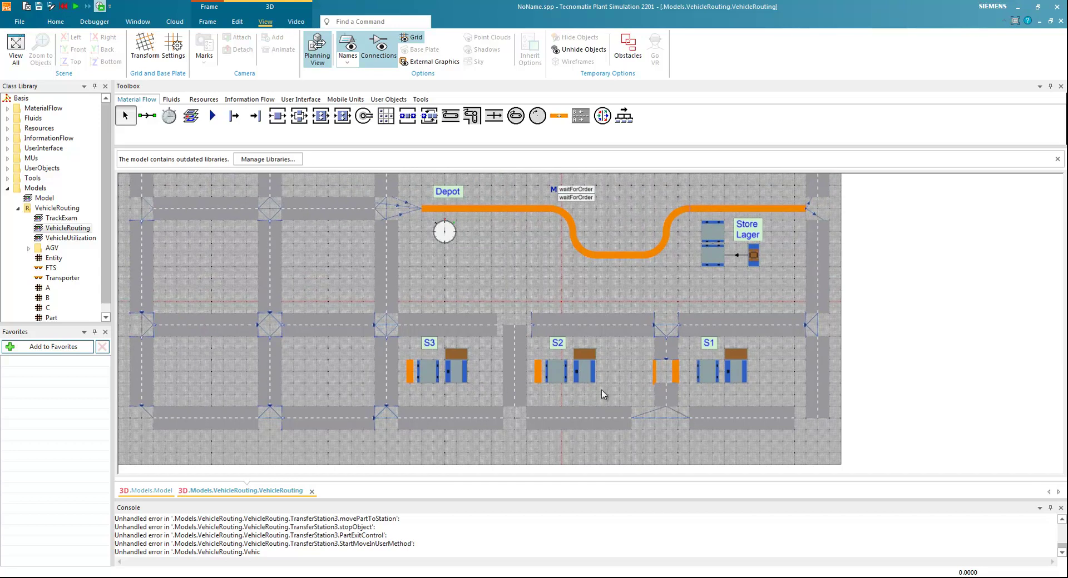
pyautogui.scroll(3, 625, 377)
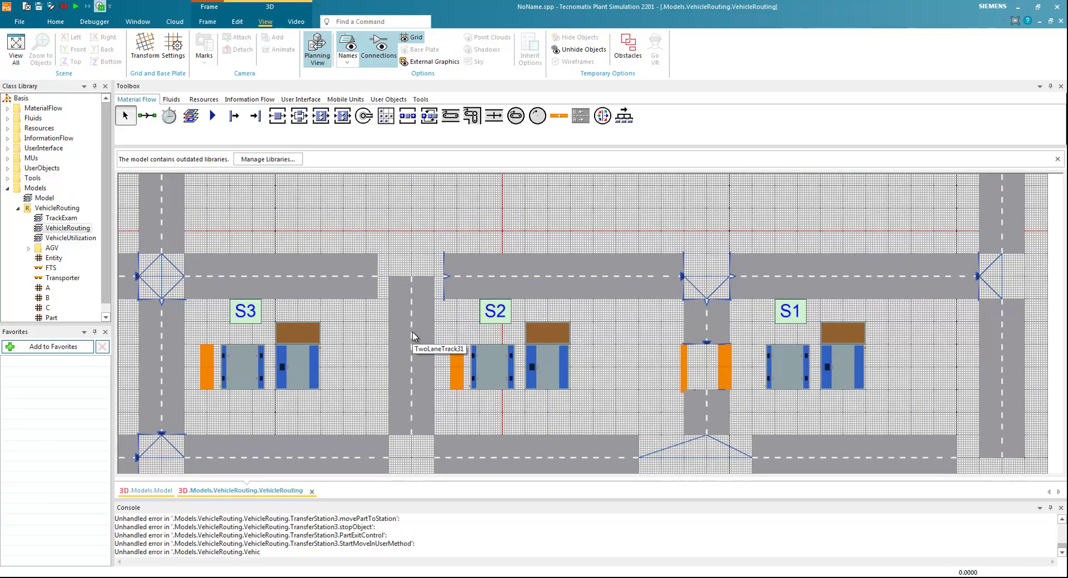
pyautogui.click(415, 294)
pyautogui.click(589, 355)
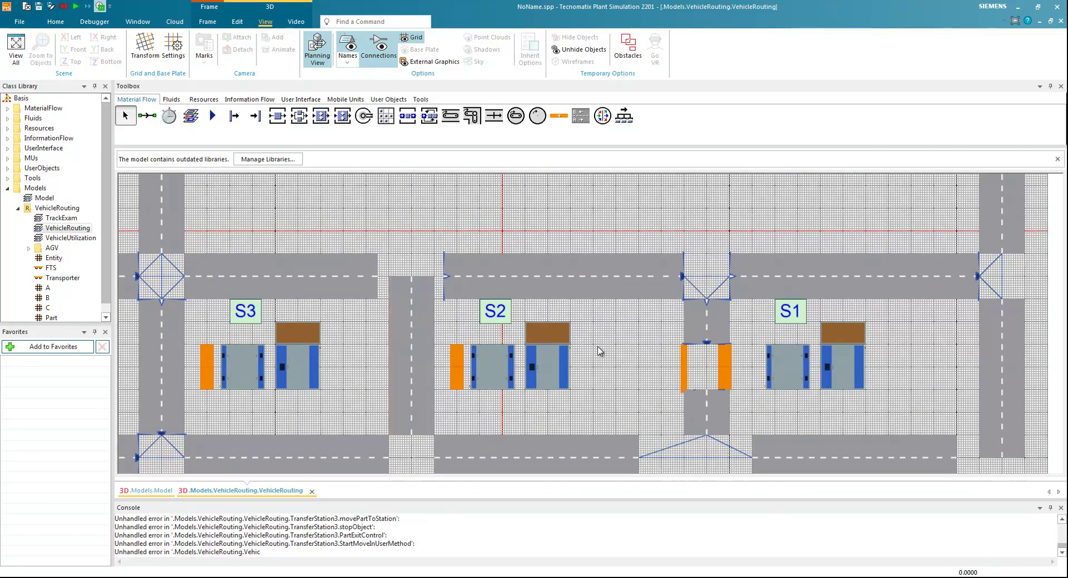
pyautogui.click(628, 450)
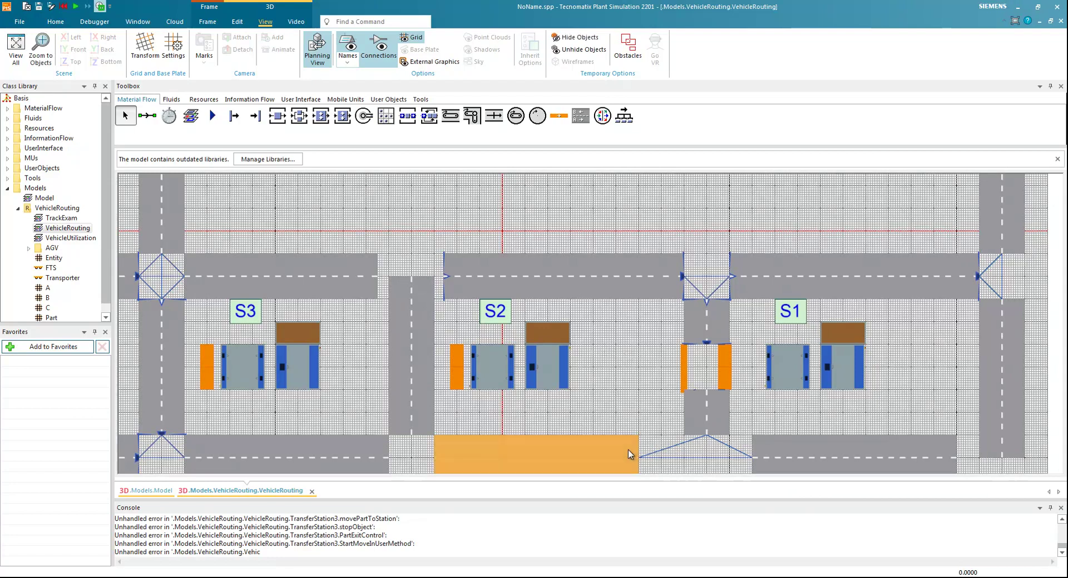
pyautogui.scroll(-2, 615, 403)
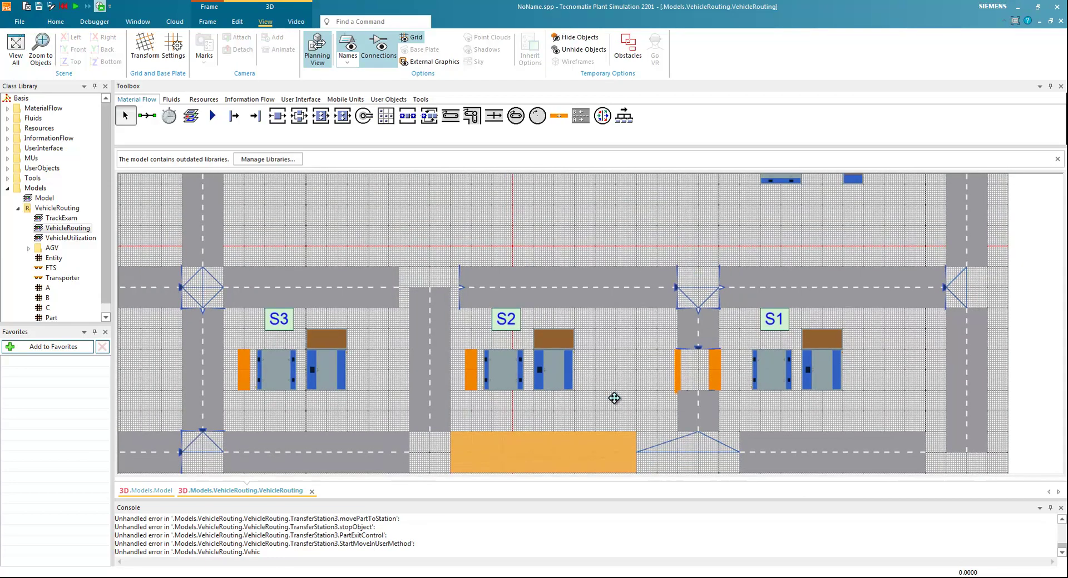
pyautogui.click(864, 394)
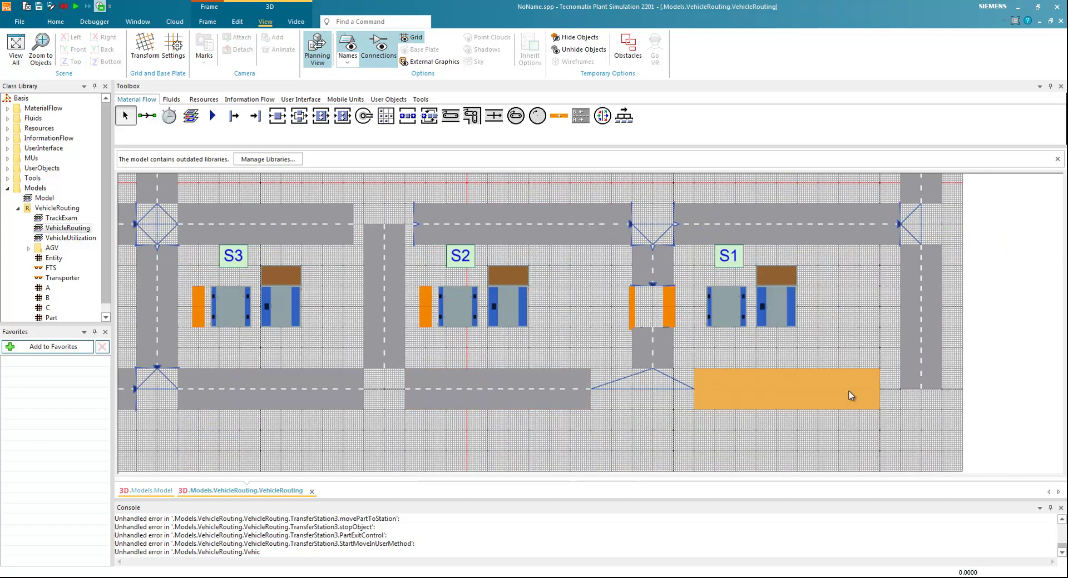
pyautogui.click(914, 391)
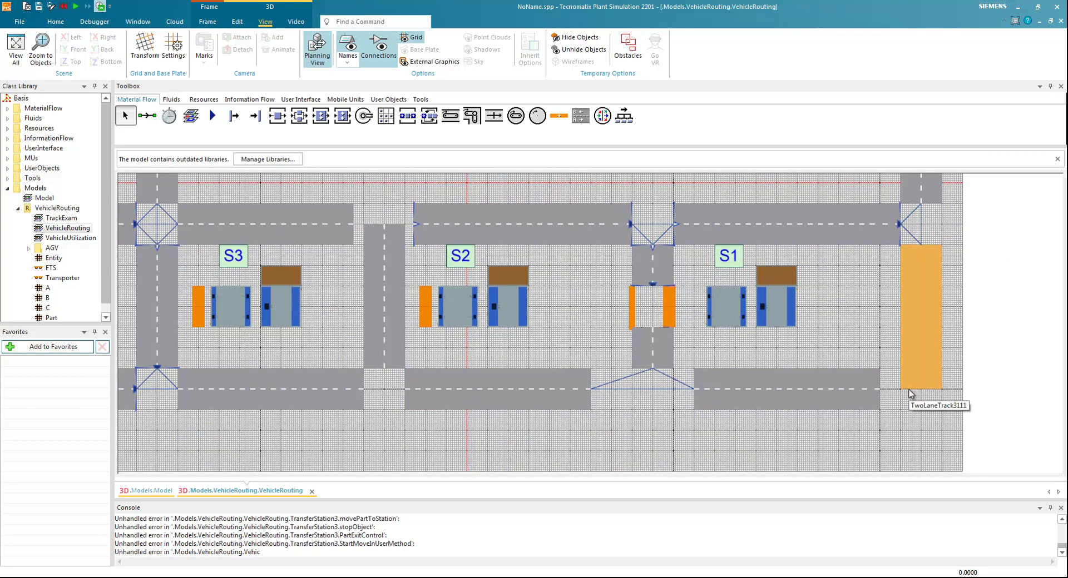
pyautogui.moveTo(910, 391); pyautogui.dragTo(901, 368)
pyautogui.click(872, 349)
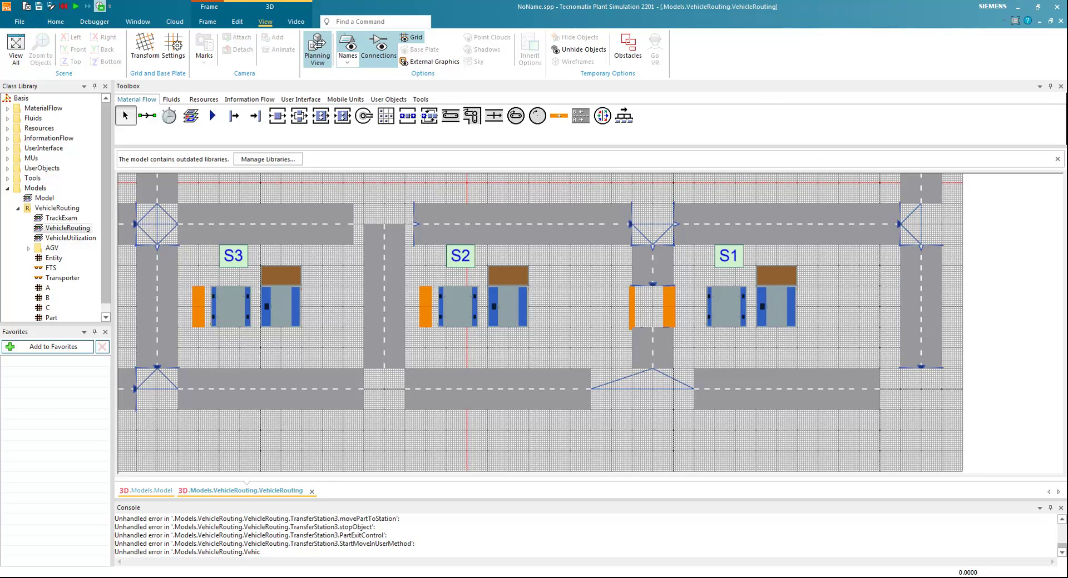
# Connect the Depot object in the southwest corner to the lower end of the westernmost vertical track.
pyautogui.press('Home')
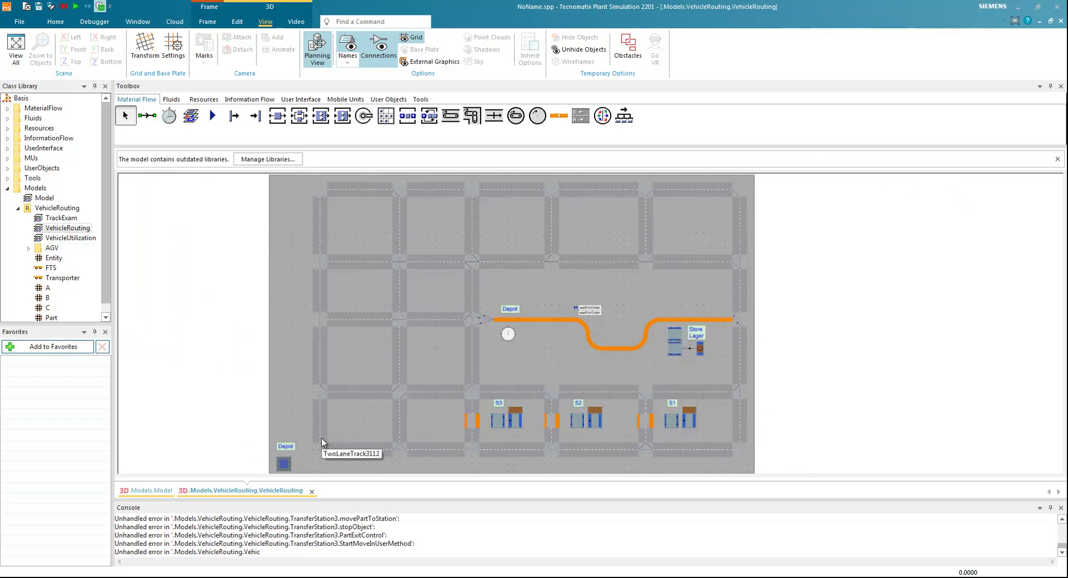
pyautogui.scroll(-2, 323, 440)
pyautogui.scroll(5, 299, 451)
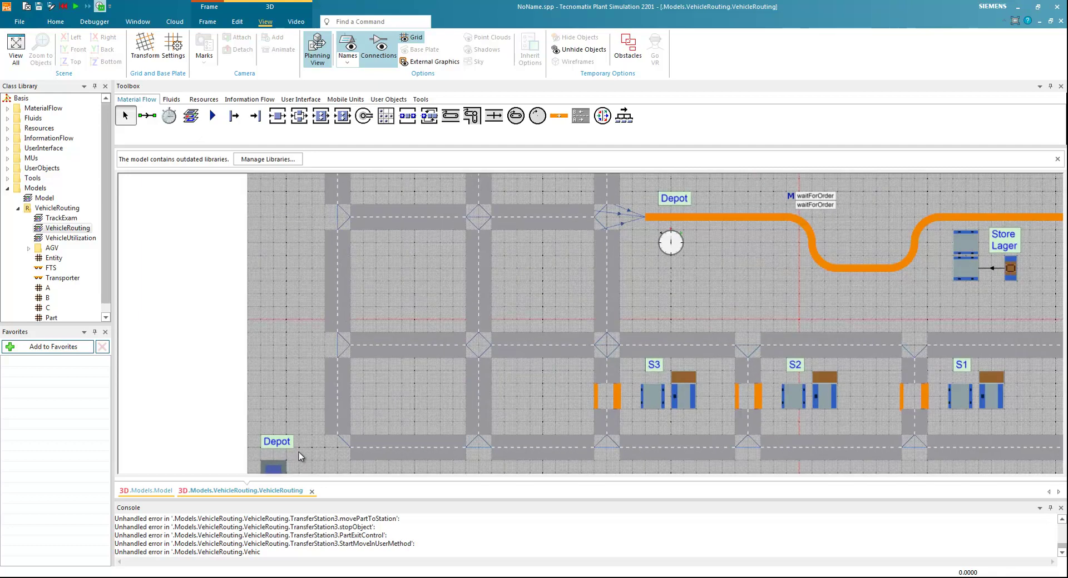
pyautogui.scroll(3, 300, 451)
pyautogui.click(147, 115)
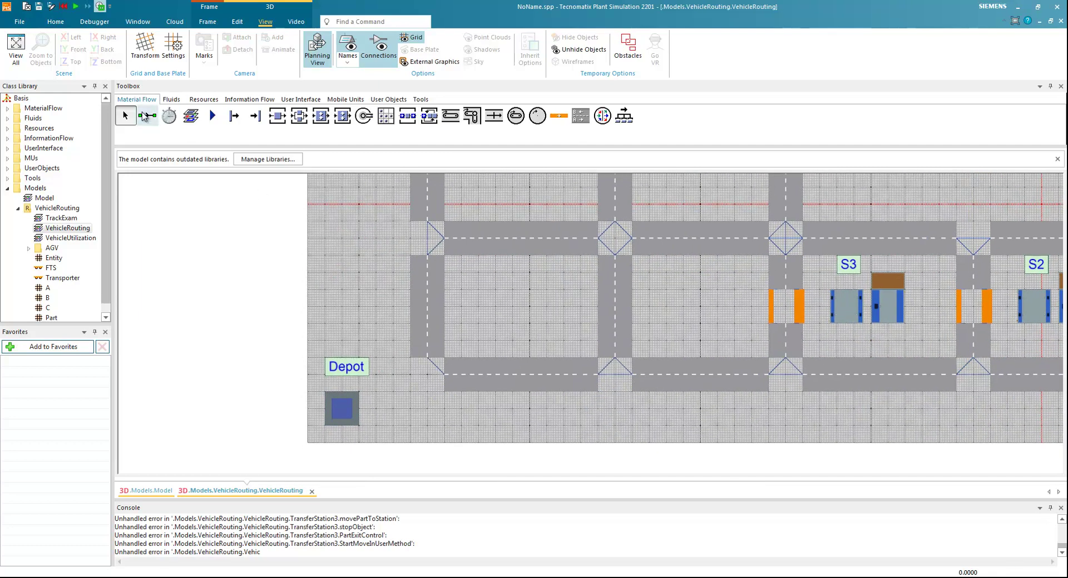
pyautogui.click(351, 408)
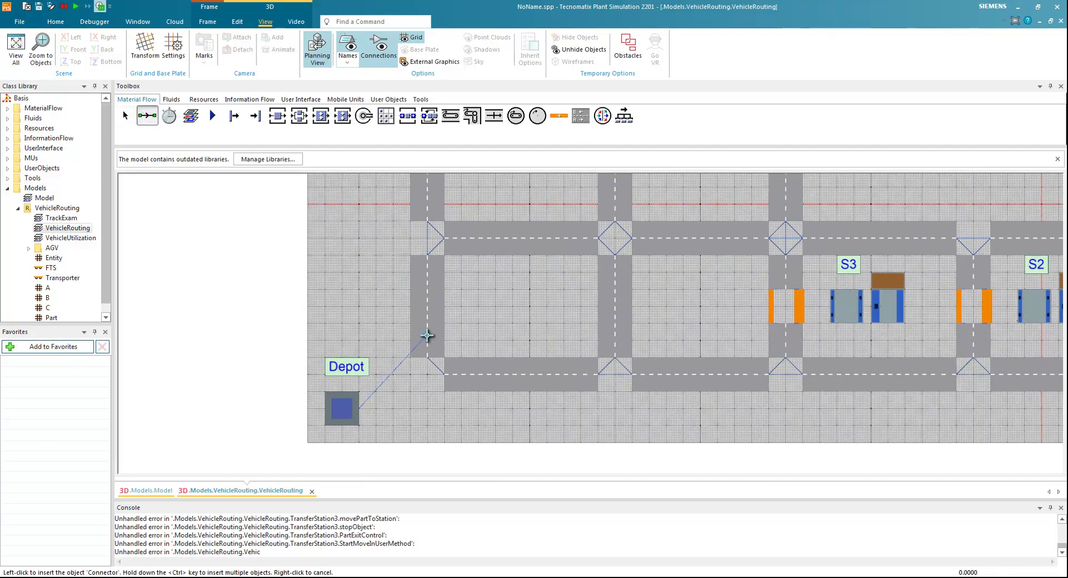
pyautogui.click(418, 359)
# Move the event controller slightly farther down below the orange Depot track.
pyautogui.scroll(-5, 494, 332)
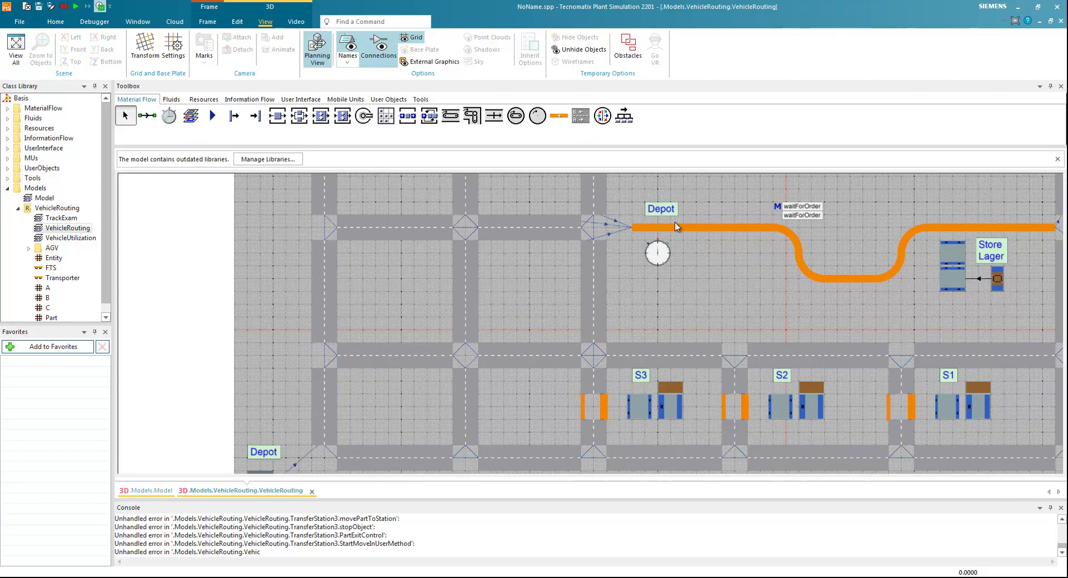
pyautogui.moveTo(650, 255); pyautogui.dragTo(649, 281)
pyautogui.moveTo(730, 299); pyautogui.dragTo(625, 269)
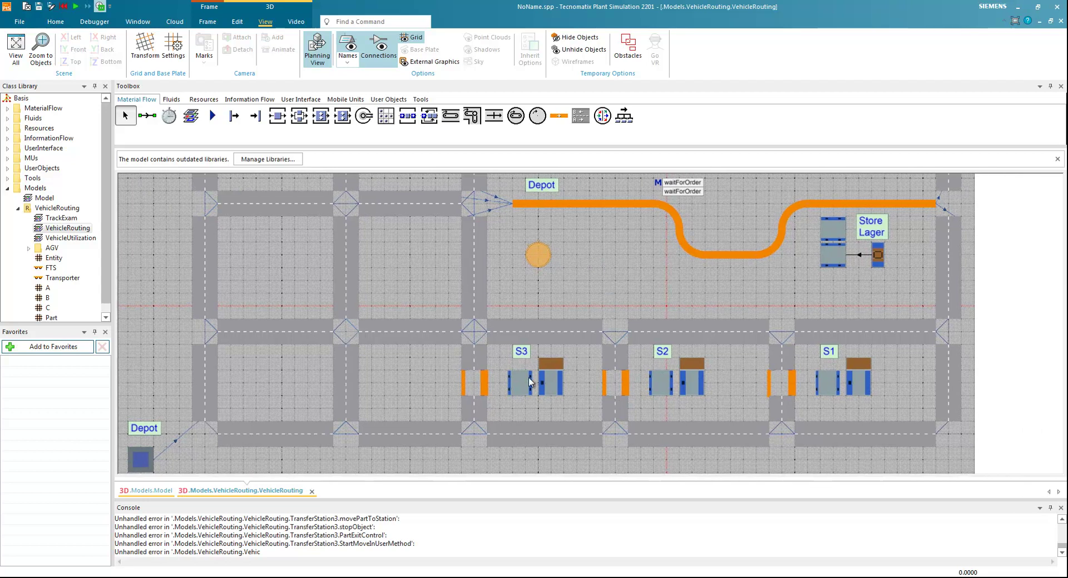
pyautogui.scroll(-3, 558, 267)
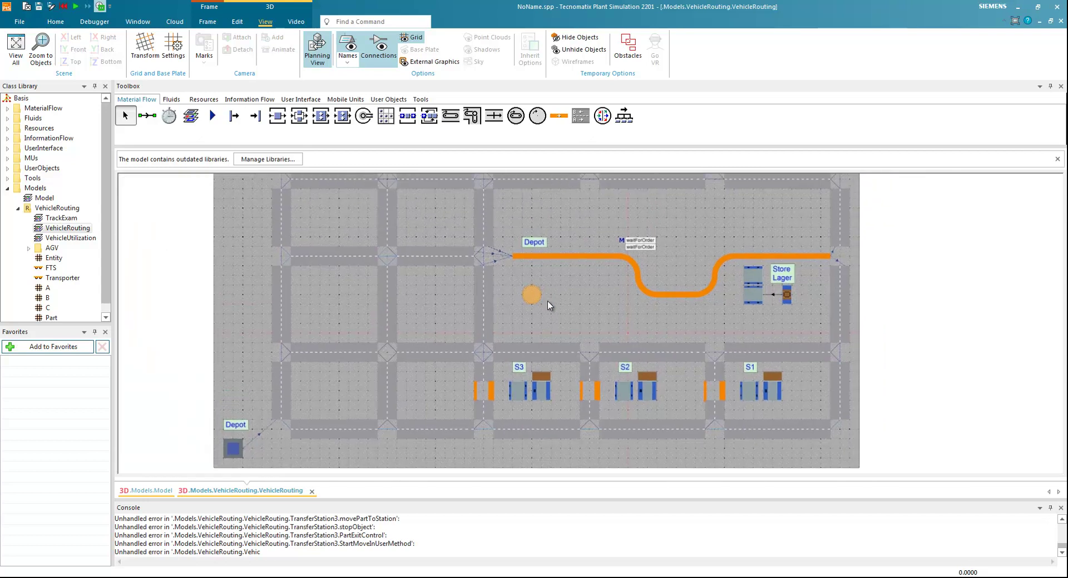
# Run the simulation from the event controller, moving its dialog clear of the track layout, and dismiss the error message.
pyautogui.doubleClick(530, 297)
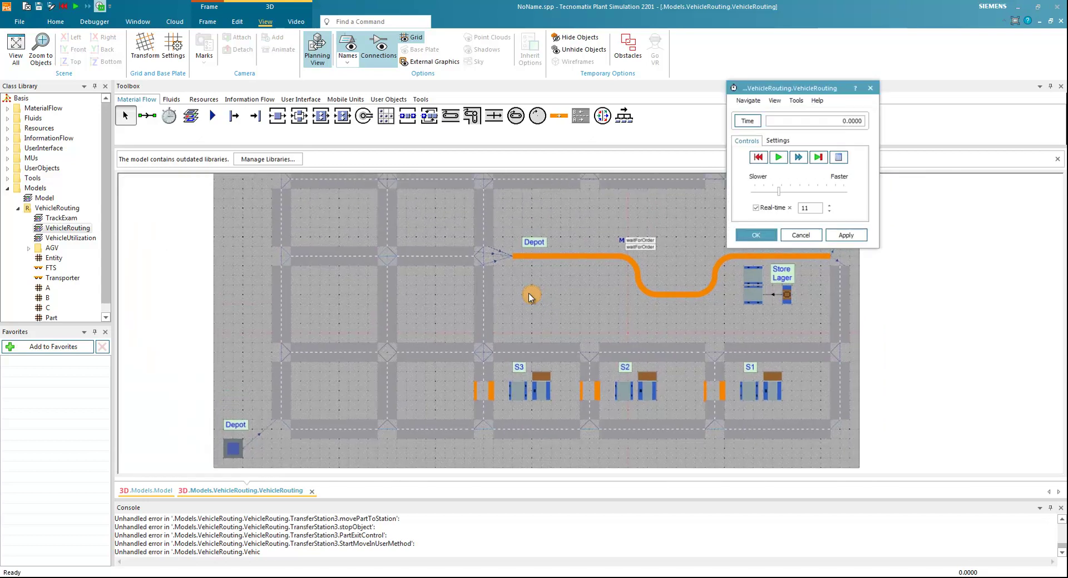
pyautogui.click(778, 157)
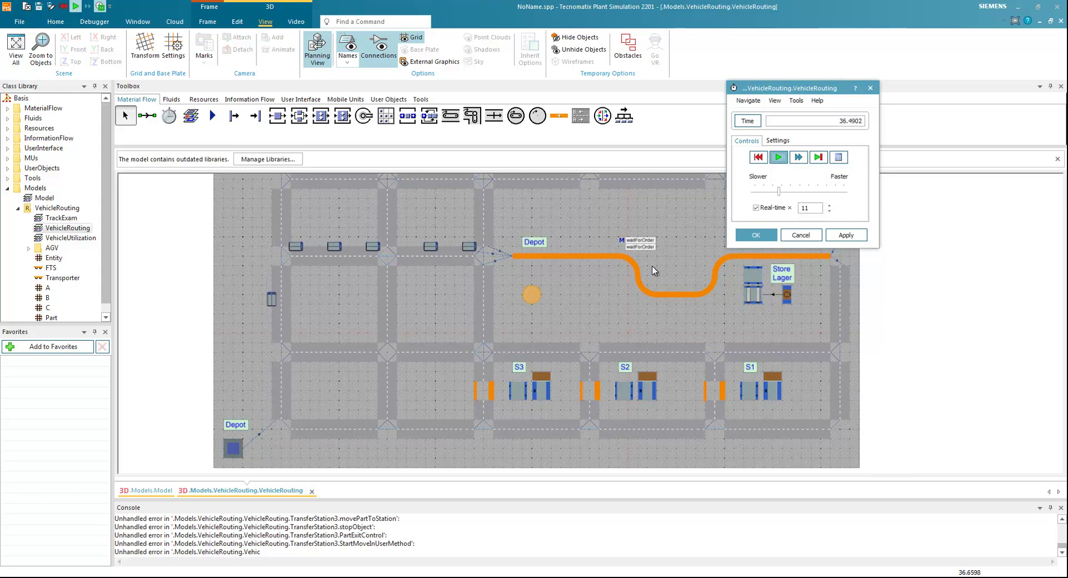
pyautogui.moveTo(790, 88); pyautogui.dragTo(921, 121)
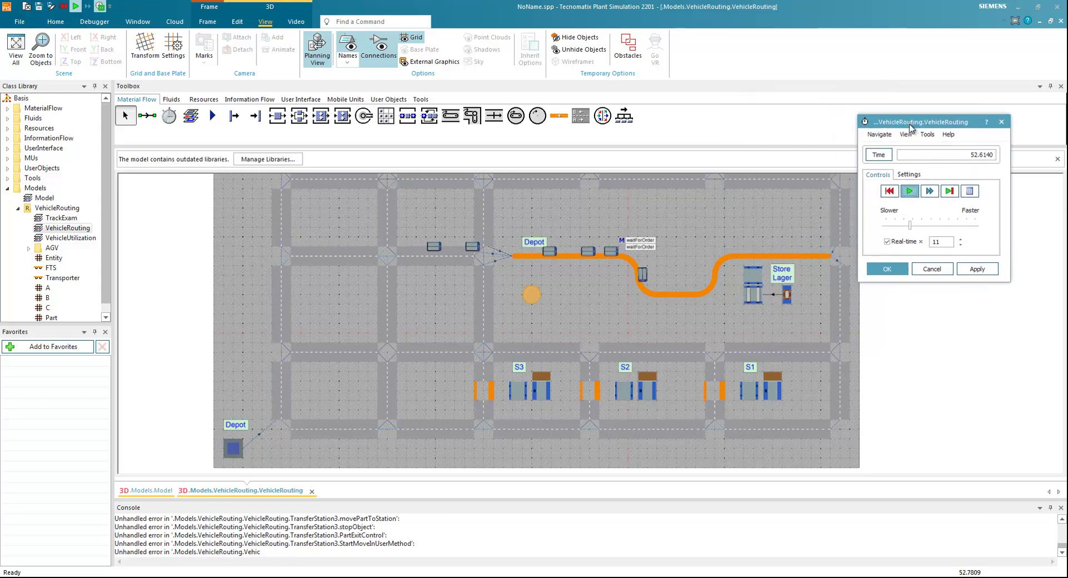
pyautogui.click(918, 368)
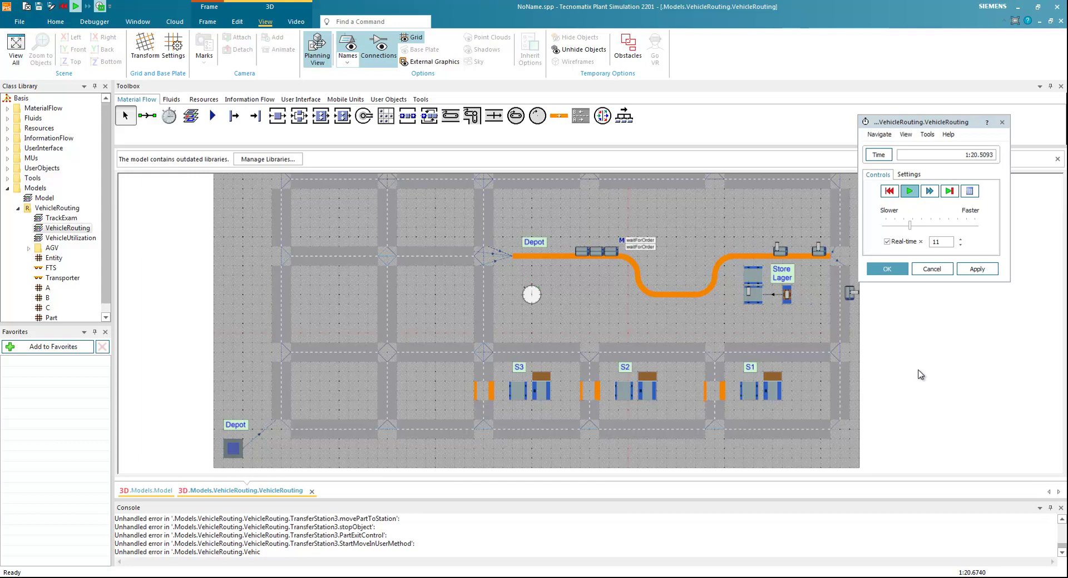
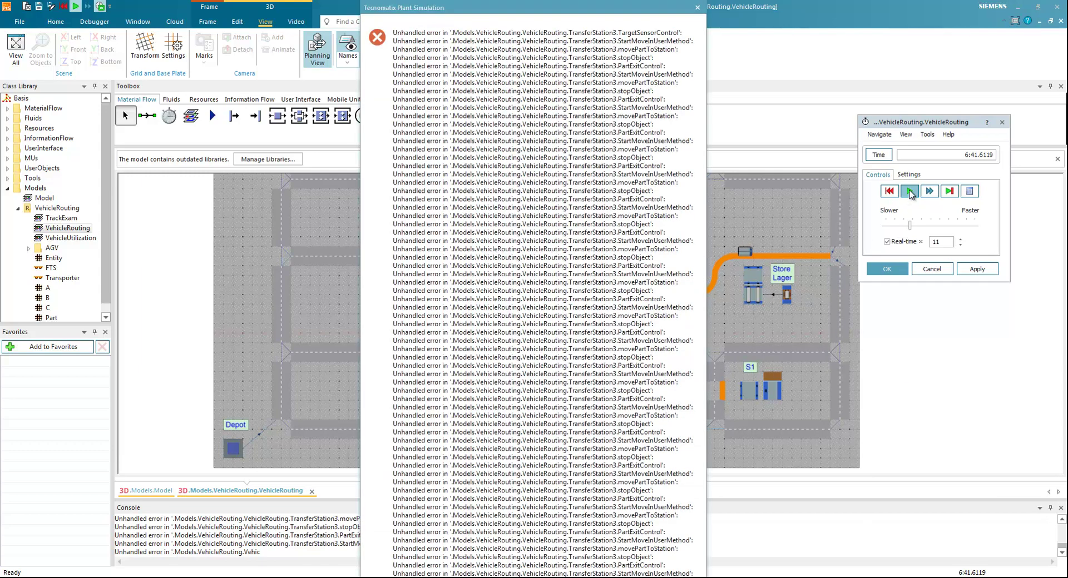
pyautogui.click(697, 8)
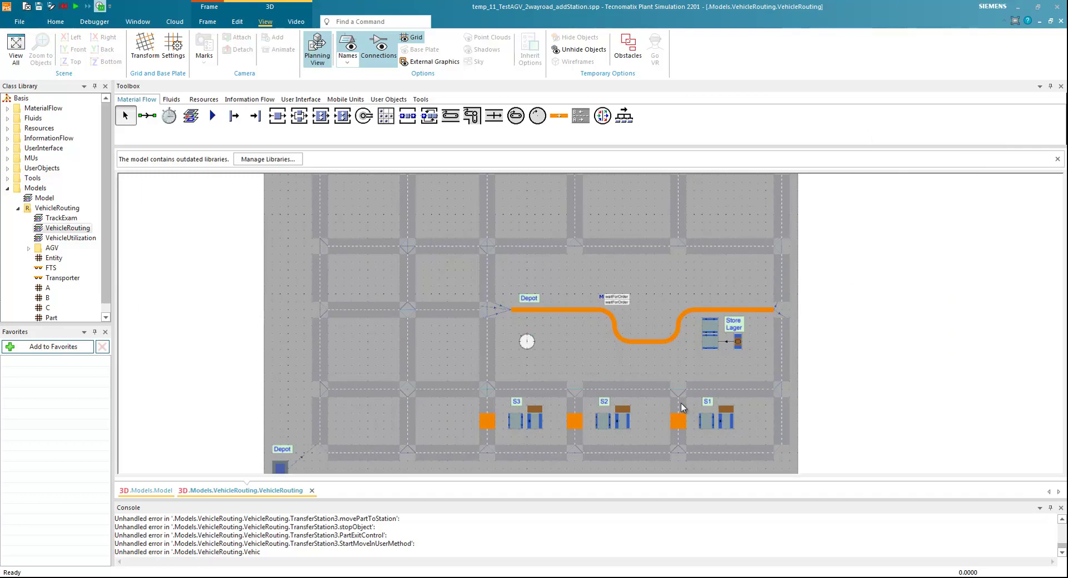
# Delete the two diagonal connectors joining the upper horizontal tracks to the short vertical track at the junction between S2 and S1.
pyautogui.scroll(2, 682, 393)
pyautogui.scroll(2, 682, 392)
pyautogui.scroll(3, 681, 394)
pyautogui.moveTo(571, 339); pyautogui.dragTo(619, 377)
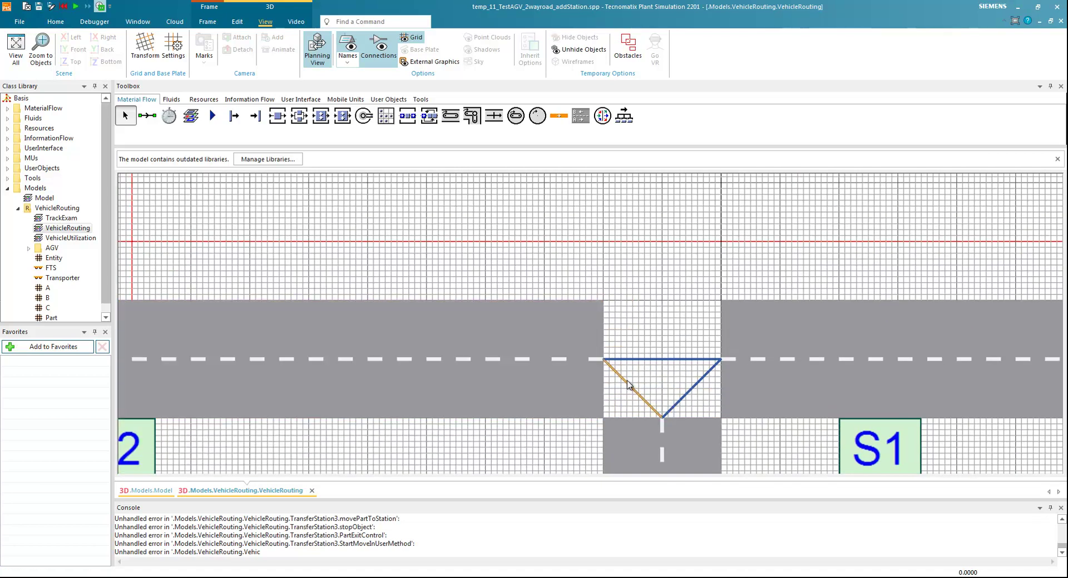
pyautogui.press('Delete')
pyautogui.click(483, 332)
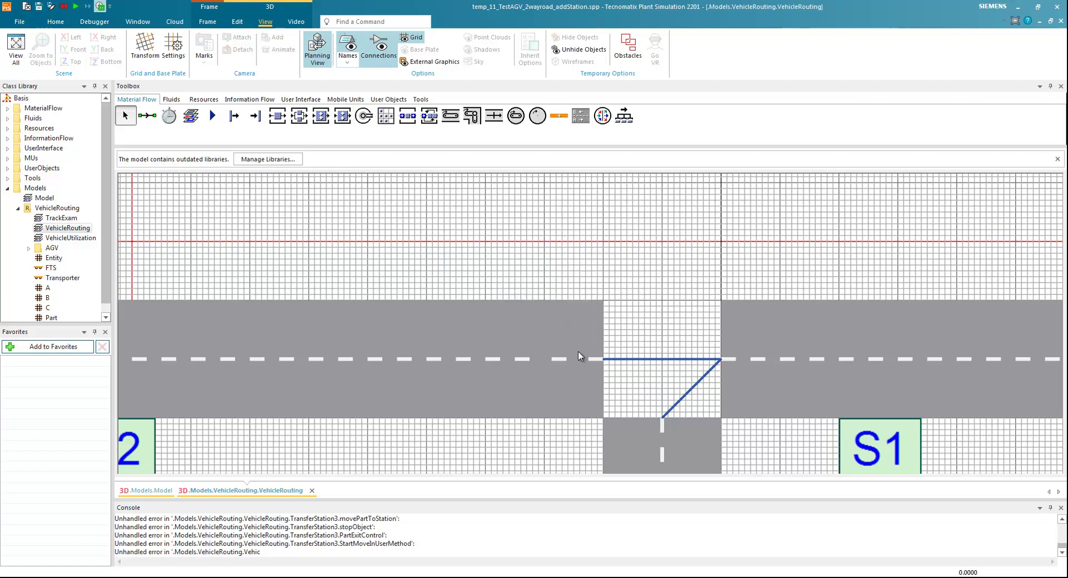
pyautogui.click(691, 390)
pyautogui.press('Delete')
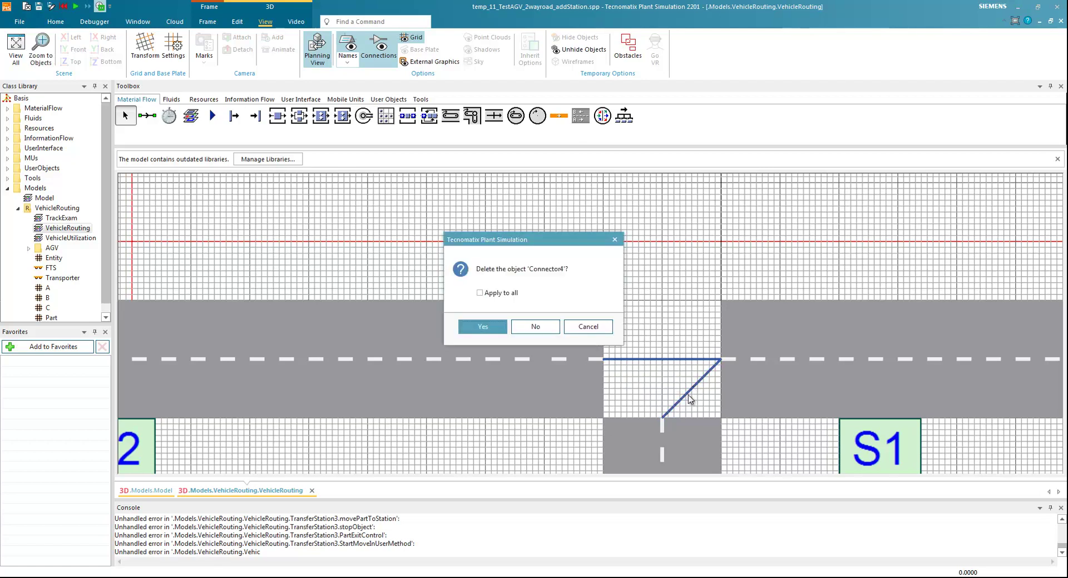
pyautogui.click(482, 327)
# Delete the two diagonal connectors joining the lower horizontal tracks to the short vertical track beside S1.
pyautogui.scroll(-3, 667, 382)
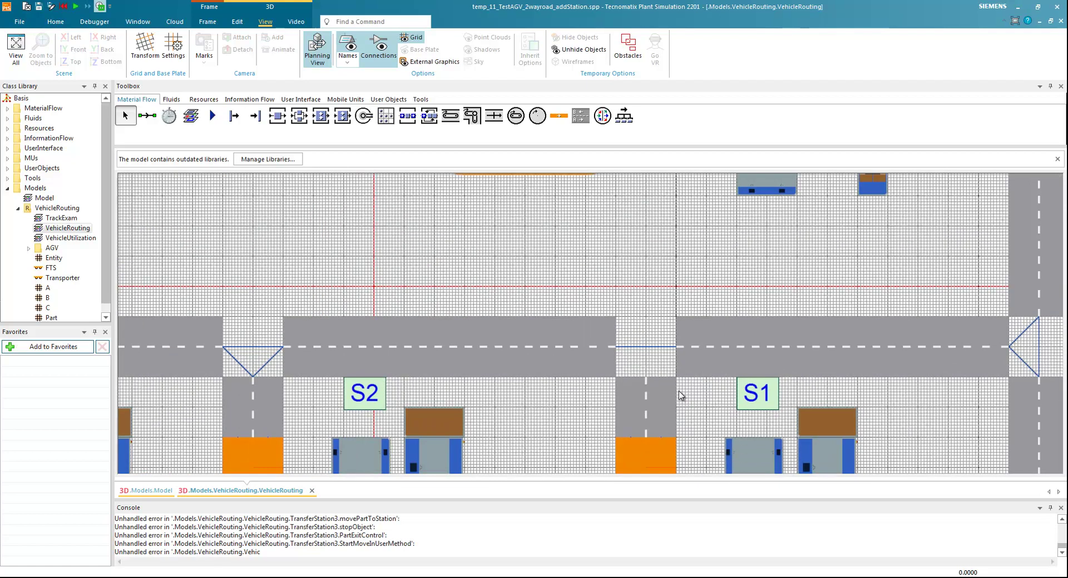
pyautogui.scroll(3, 601, 241)
pyautogui.scroll(4, 523, 366)
pyautogui.click(493, 329)
pyautogui.press('Delete')
pyautogui.click(483, 327)
pyautogui.click(550, 333)
pyautogui.press('Delete')
pyautogui.click(483, 327)
# Select station S1 with its label, part area and short vertical track branch, and move the group beyond the grid's upper left corner.
pyautogui.scroll(-2, 619, 284)
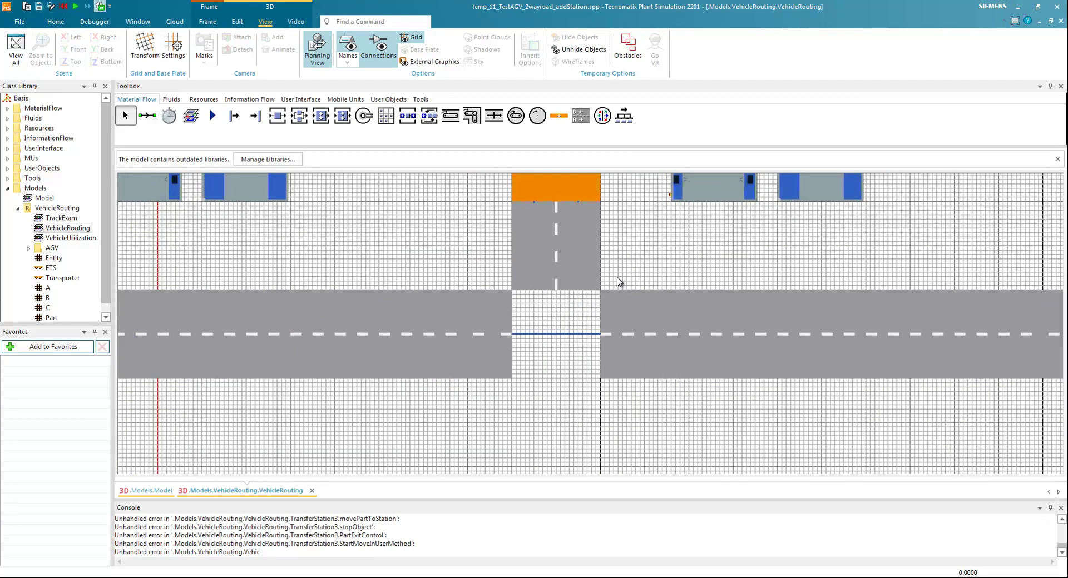
pyautogui.scroll(-3, 619, 284)
pyautogui.scroll(2, 556, 381)
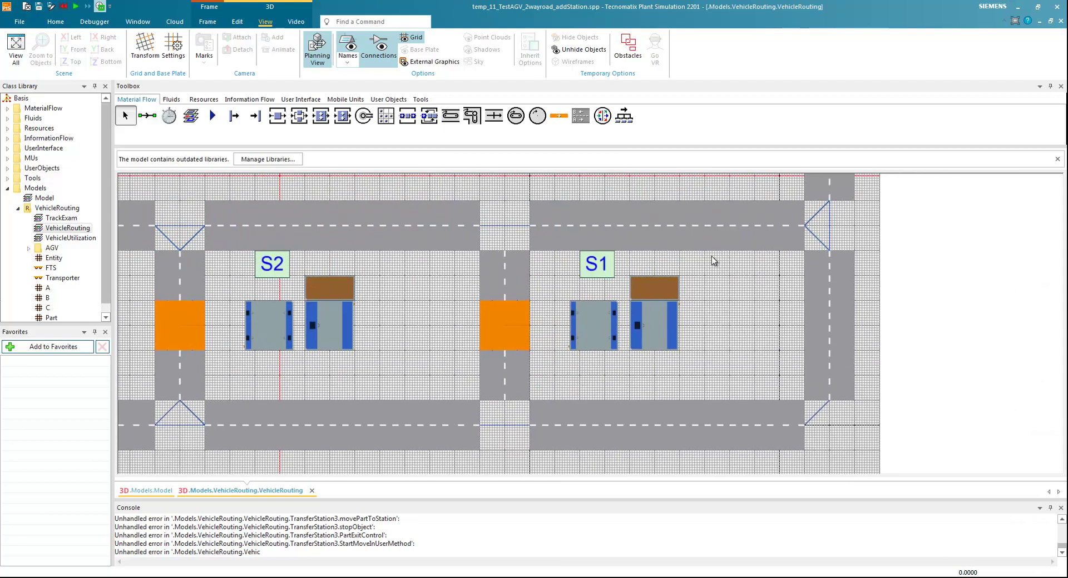
pyautogui.click(629, 325)
pyautogui.keyDown('ctrl'); pyautogui.click(476, 273); pyautogui.keyUp('ctrl')
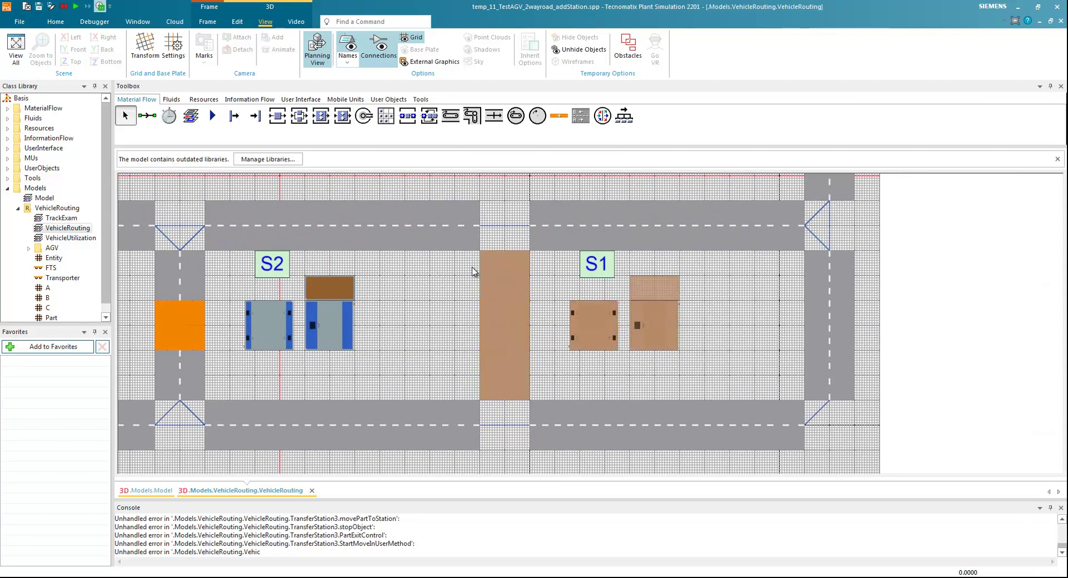
pyautogui.keyDown('ctrl'); pyautogui.click(605, 273); pyautogui.keyUp('ctrl')
pyautogui.scroll(2, 646, 320)
pyautogui.scroll(-3, 646, 320)
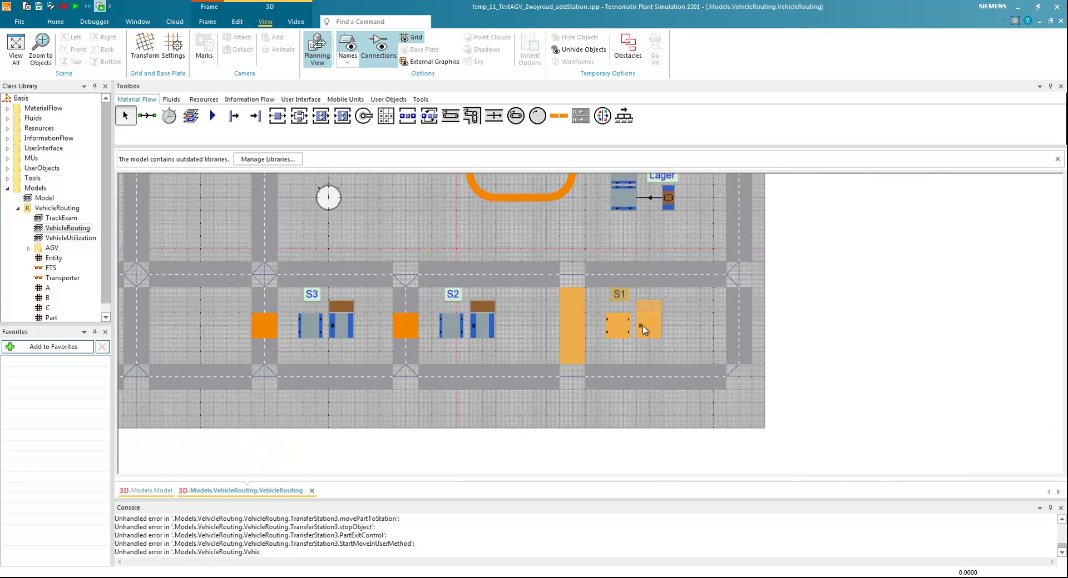
pyautogui.scroll(-3, 643, 326)
pyautogui.moveTo(732, 439); pyautogui.dragTo(287, 222)
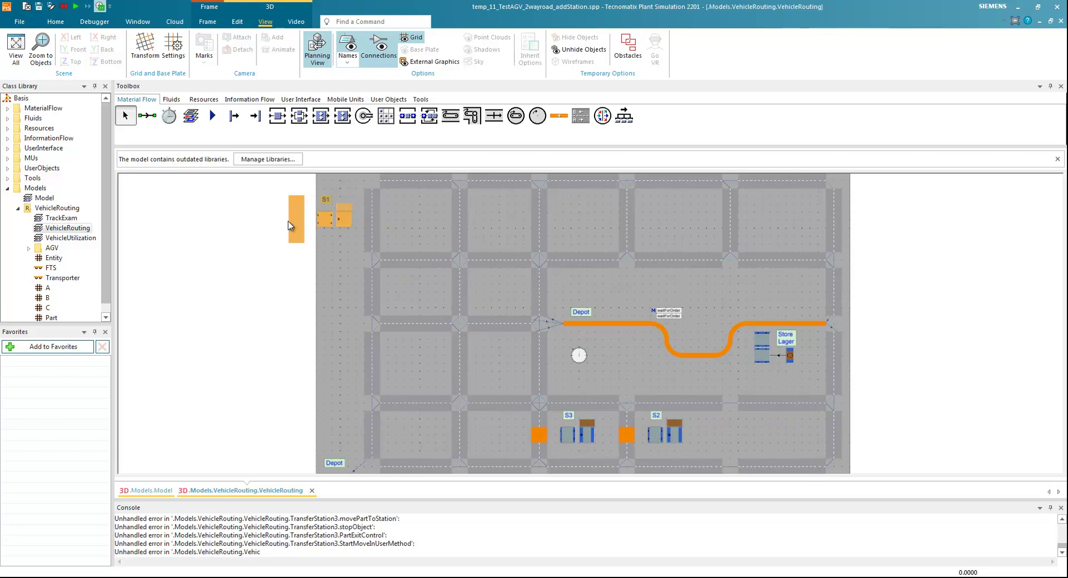
# Delete the leftmost vertical track in the grid's top row and move the S1 group with its track branch into the gap.
pyautogui.scroll(5, 388, 221)
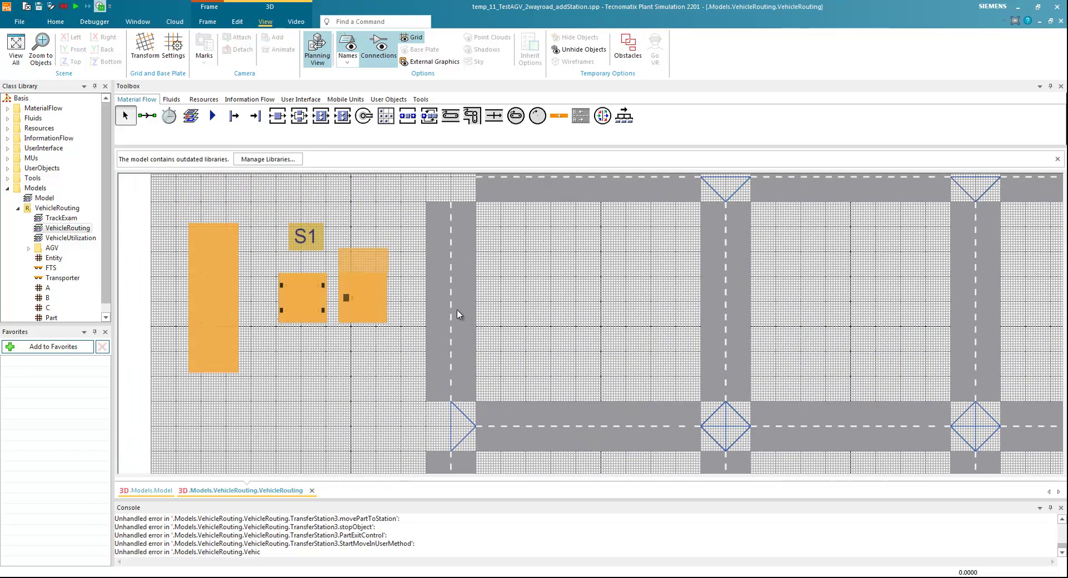
pyautogui.click(458, 315)
pyautogui.press('Delete')
pyautogui.click(479, 329)
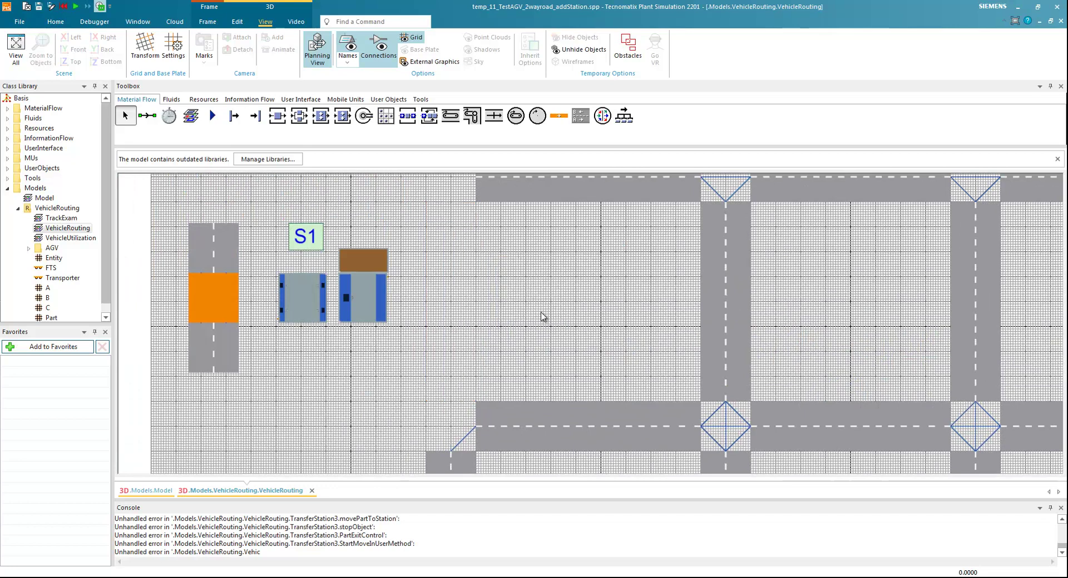
pyautogui.moveTo(169, 206); pyautogui.dragTo(374, 357)
pyautogui.moveTo(384, 302); pyautogui.dragTo(614, 301)
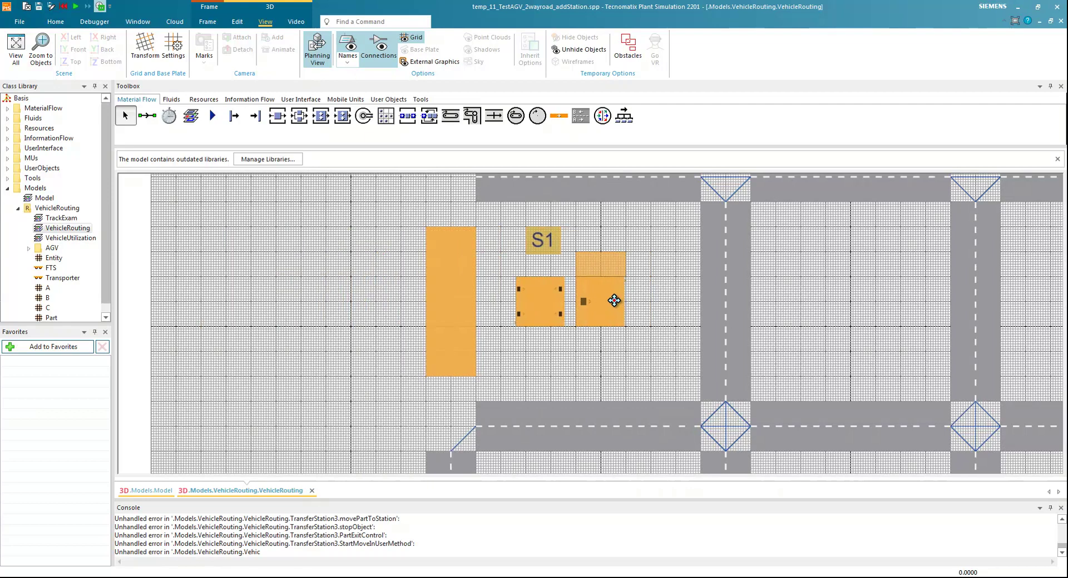
# Extend the upper end of S1's short two-lane track until it reaches the edge of the top horizontal track.
pyautogui.click(460, 298)
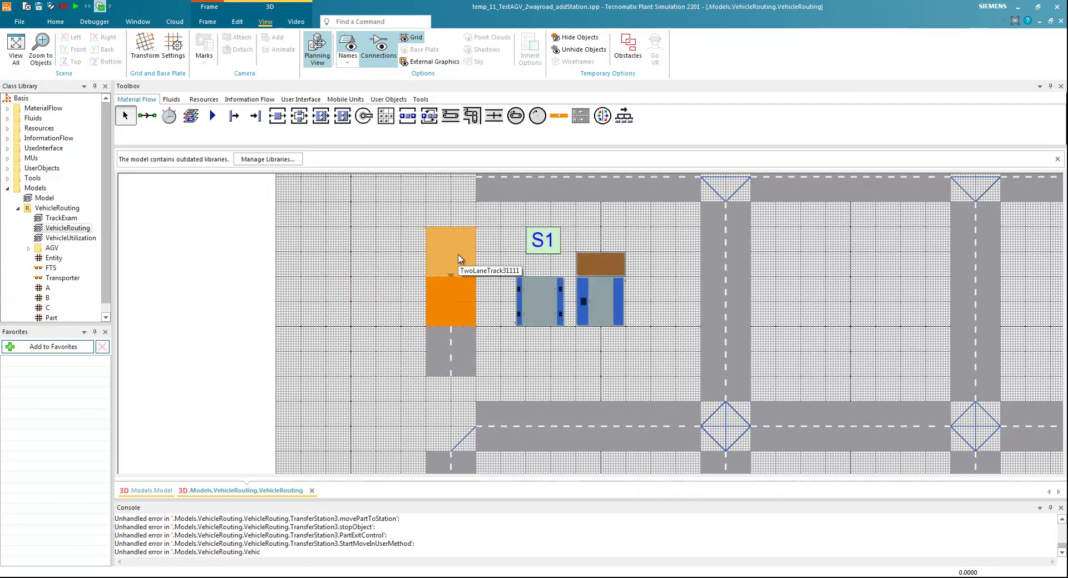
pyautogui.click(473, 231)
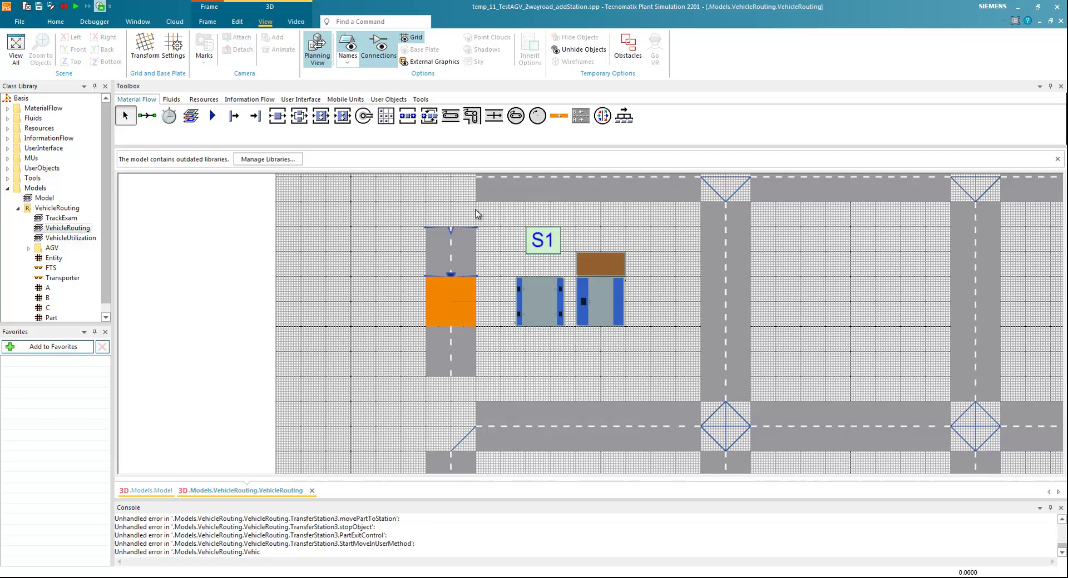
pyautogui.scroll(5, 477, 230)
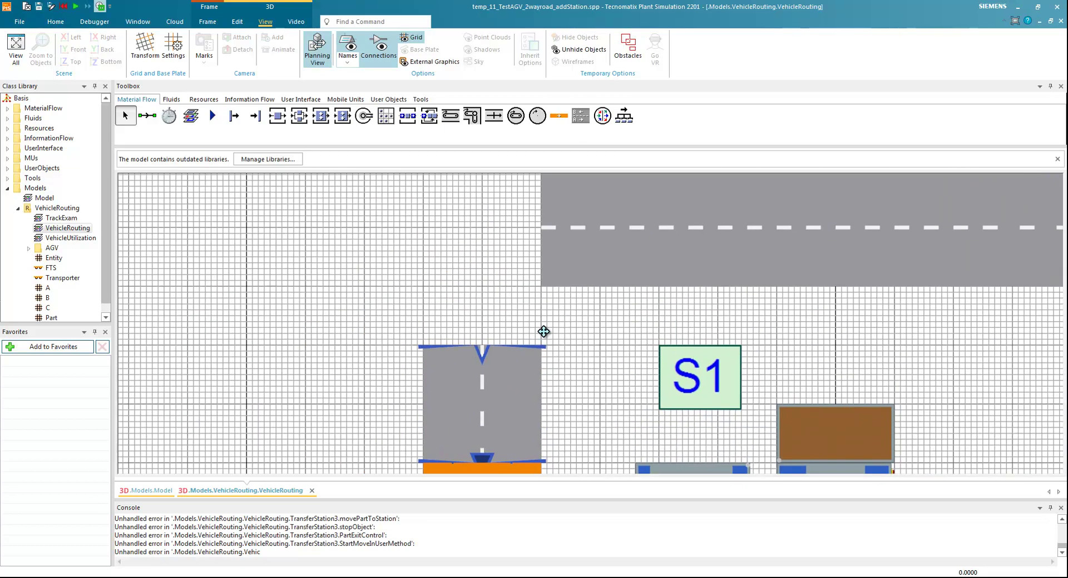
pyautogui.moveTo(543, 347); pyautogui.dragTo(543, 286)
pyautogui.click(564, 314)
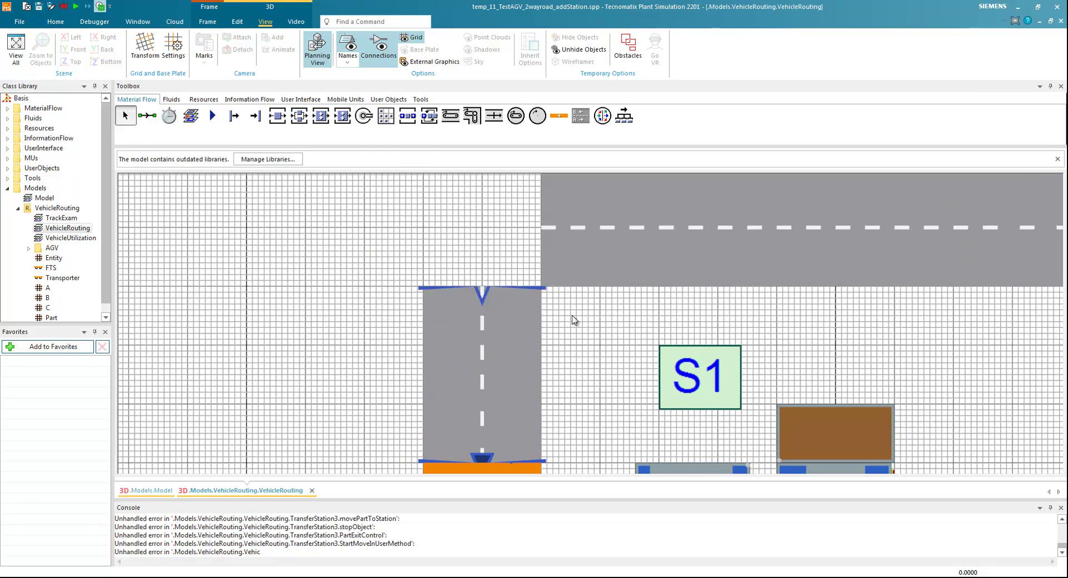
# Connect the top horizontal track to the upper two-lane track of S1's branch.
pyautogui.click(147, 117)
pyautogui.click(567, 220)
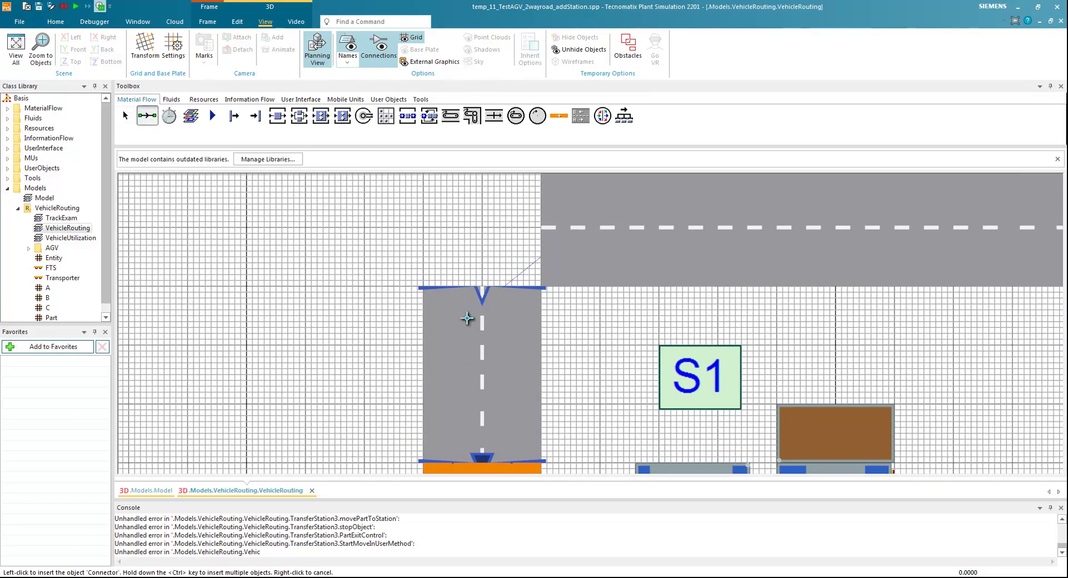
pyautogui.click(475, 304)
# Extend the lower end of S1's short two-lane track down to the edge of the next horizontal track.
pyautogui.scroll(-2, 553, 338)
pyautogui.moveTo(552, 338); pyautogui.dragTo(469, 162)
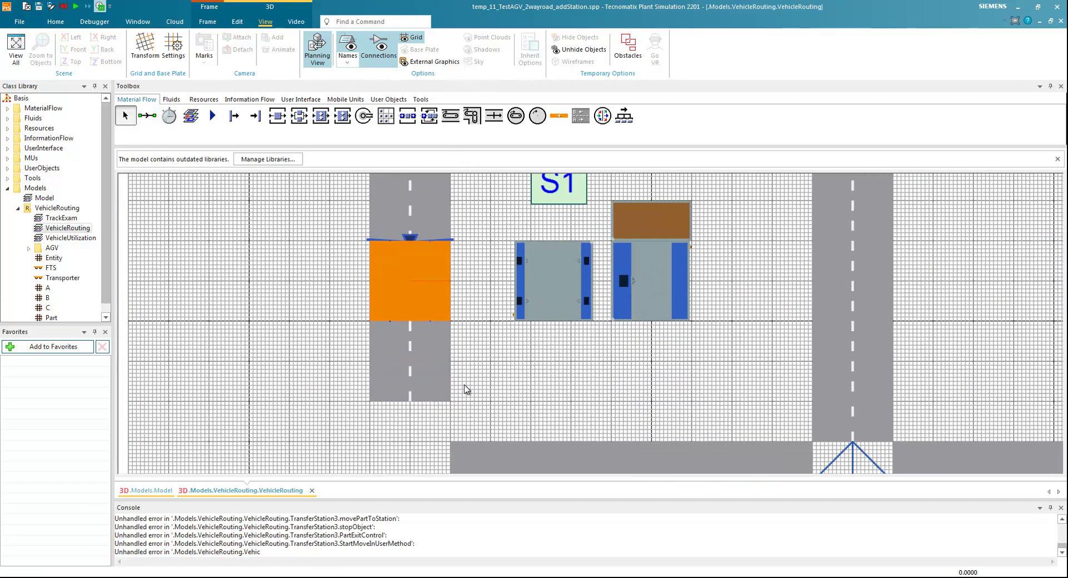
pyautogui.scroll(2, 481, 416)
pyautogui.moveTo(481, 416); pyautogui.dragTo(538, 302)
pyautogui.click(445, 267)
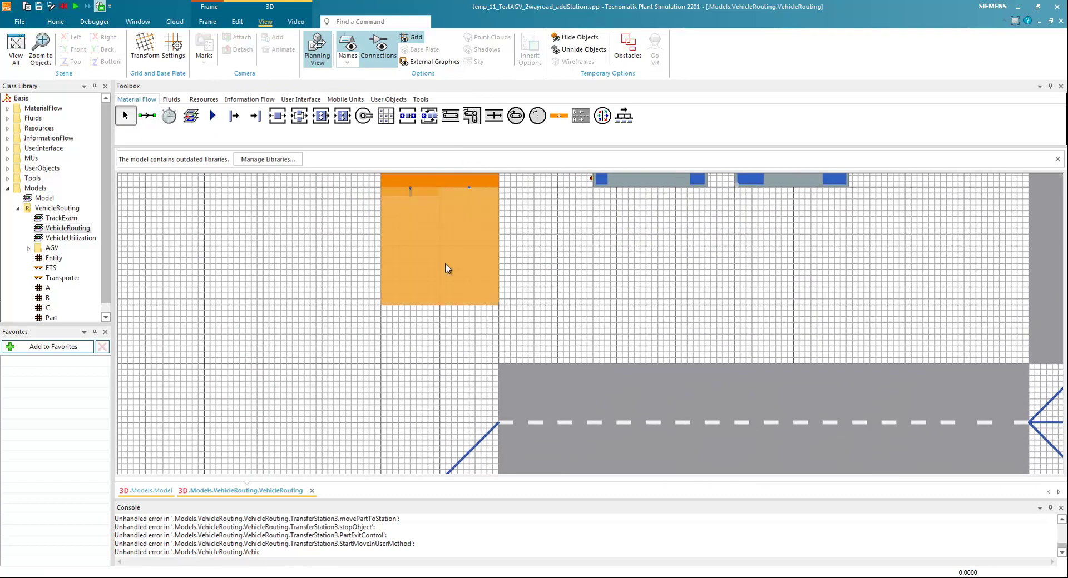
pyautogui.click(494, 304)
pyautogui.doubleClick(500, 303)
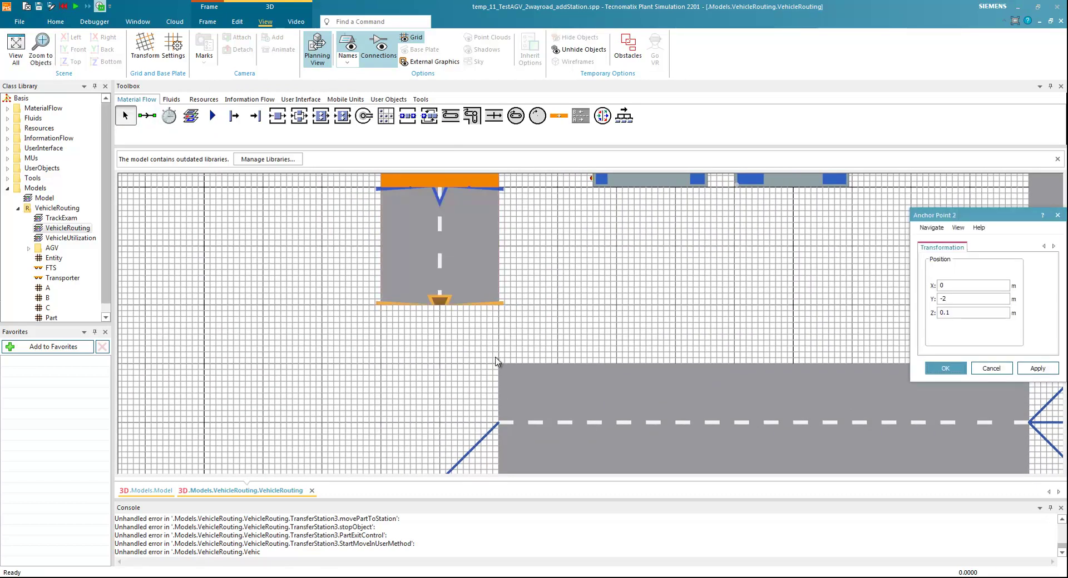
pyautogui.click(977, 367)
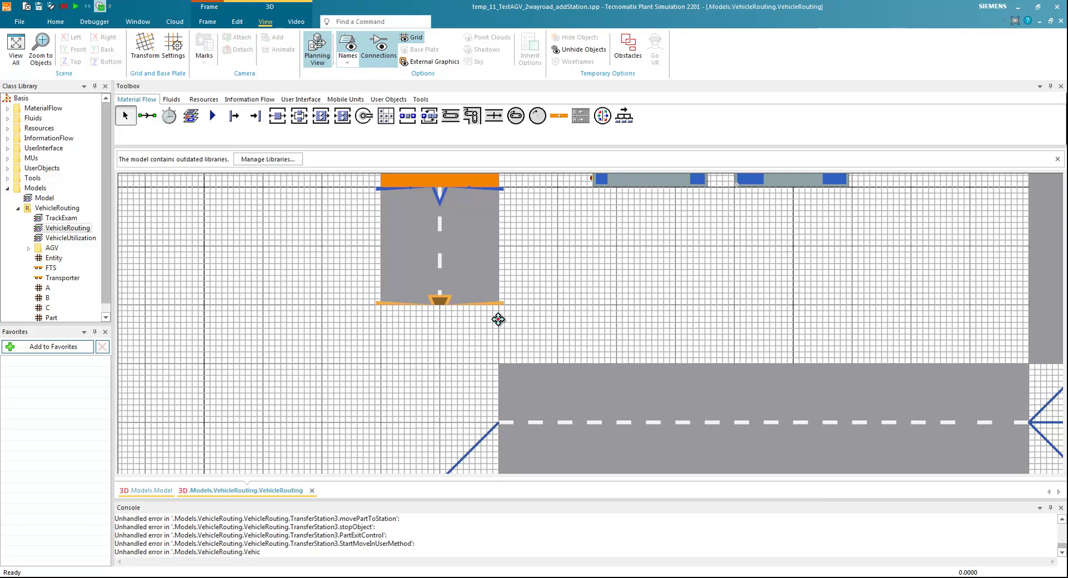
pyautogui.moveTo(498, 309); pyautogui.dragTo(501, 364)
pyautogui.click(529, 321)
# Connect S1's lower two-lane track to the adjoining horizontal track and to the vertical track directly below it.
pyautogui.click(149, 121)
pyautogui.click(445, 295)
pyautogui.click(543, 423)
pyautogui.moveTo(543, 336); pyautogui.dragTo(252, 181)
pyautogui.click(149, 121)
pyautogui.click(399, 248)
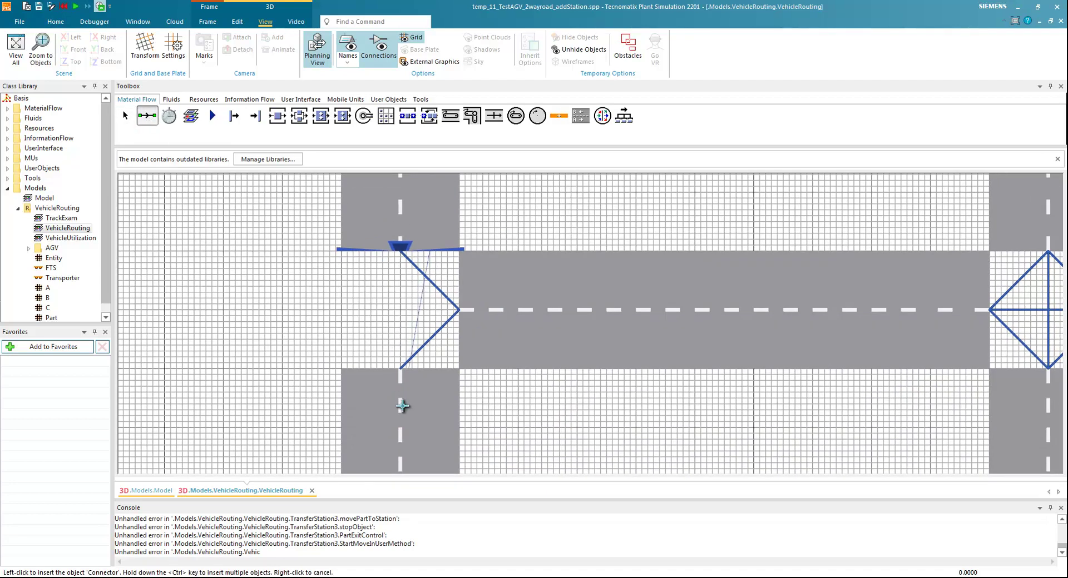
pyautogui.click(401, 392)
# Copy the rightmost vertical track of the bottom row into the gap where S1's branch used to be, right of S2.
pyautogui.scroll(-3, 531, 365)
pyautogui.scroll(-3, 534, 367)
pyautogui.scroll(-2, 369, 255)
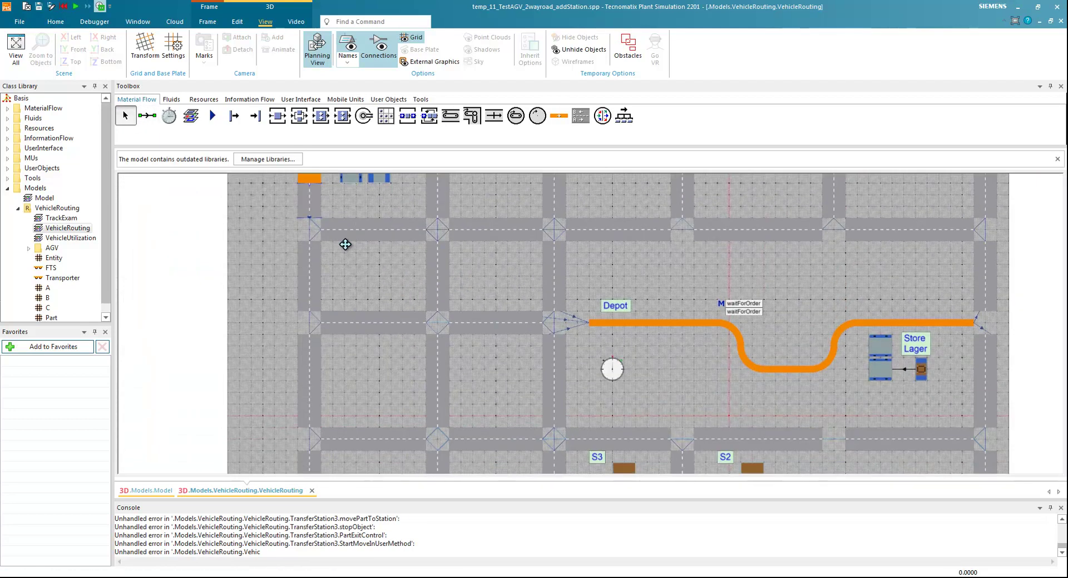
pyautogui.scroll(-2, 339, 238)
pyautogui.scroll(6, 622, 372)
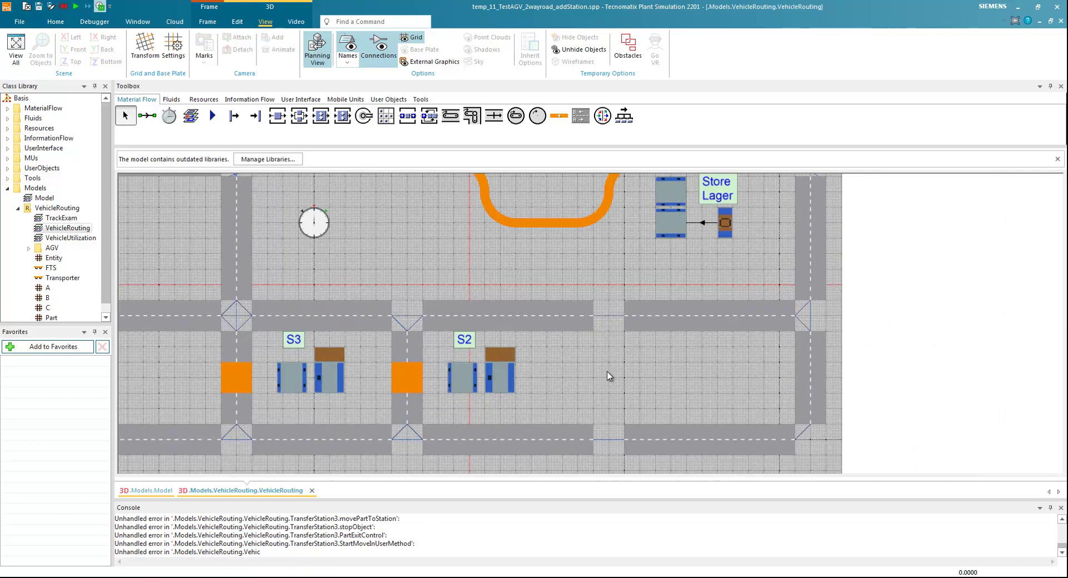
pyautogui.moveTo(576, 381); pyautogui.dragTo(573, 325)
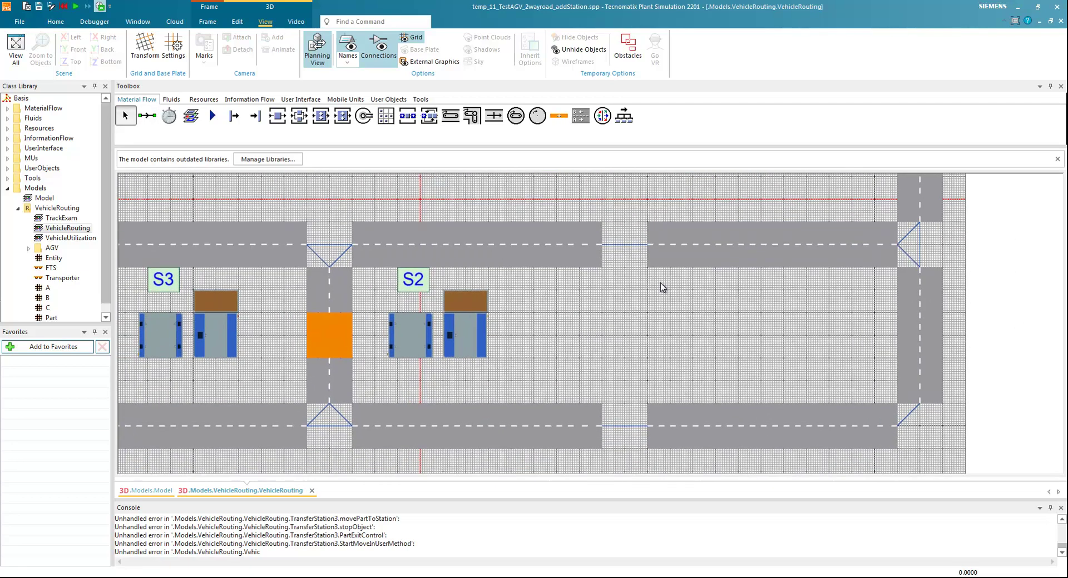
pyautogui.click(926, 320)
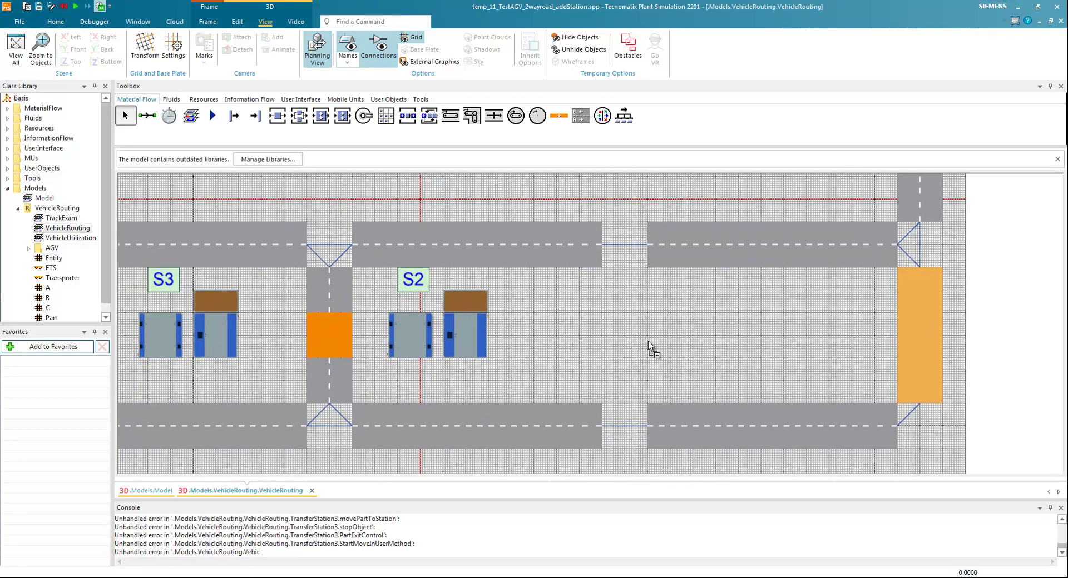
pyautogui.hotkey('ctrl', 'v')
pyautogui.moveTo(646, 333); pyautogui.dragTo(619, 334)
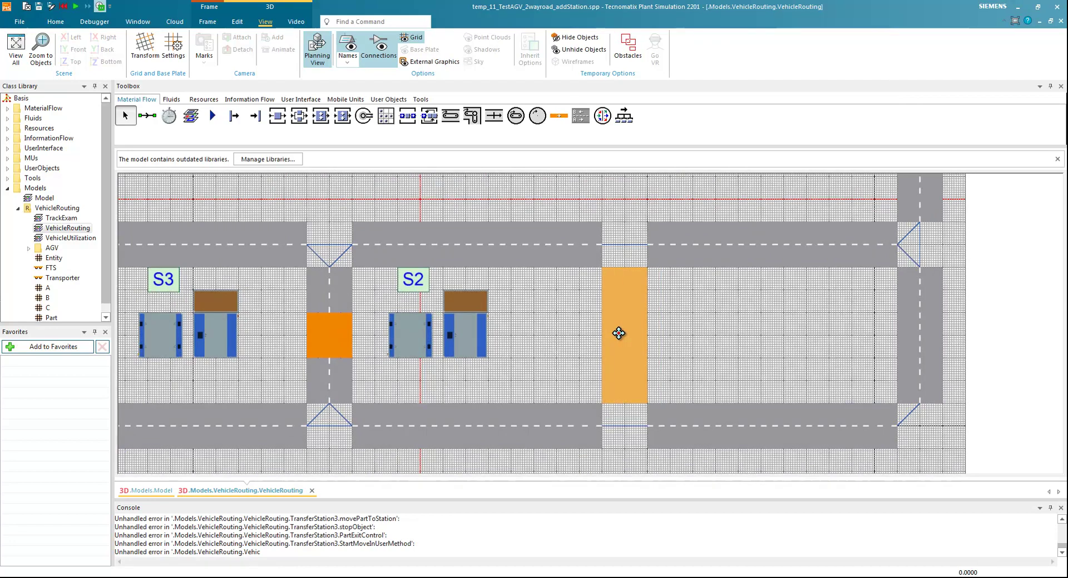
# Connect both upper horizontal tracks to the top end of the copied vertical track.
pyautogui.click(702, 339)
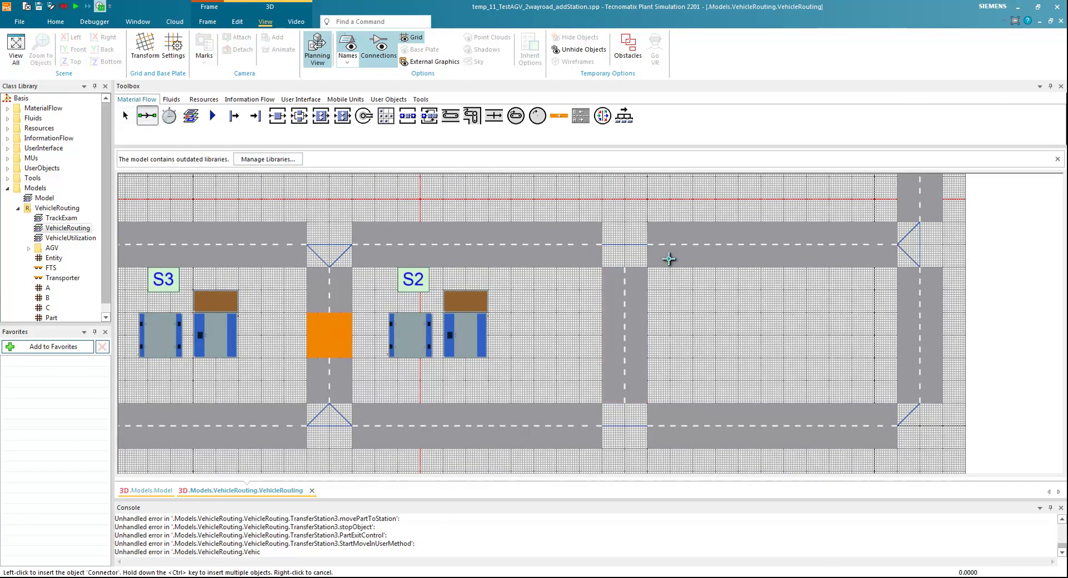
pyautogui.click(630, 282)
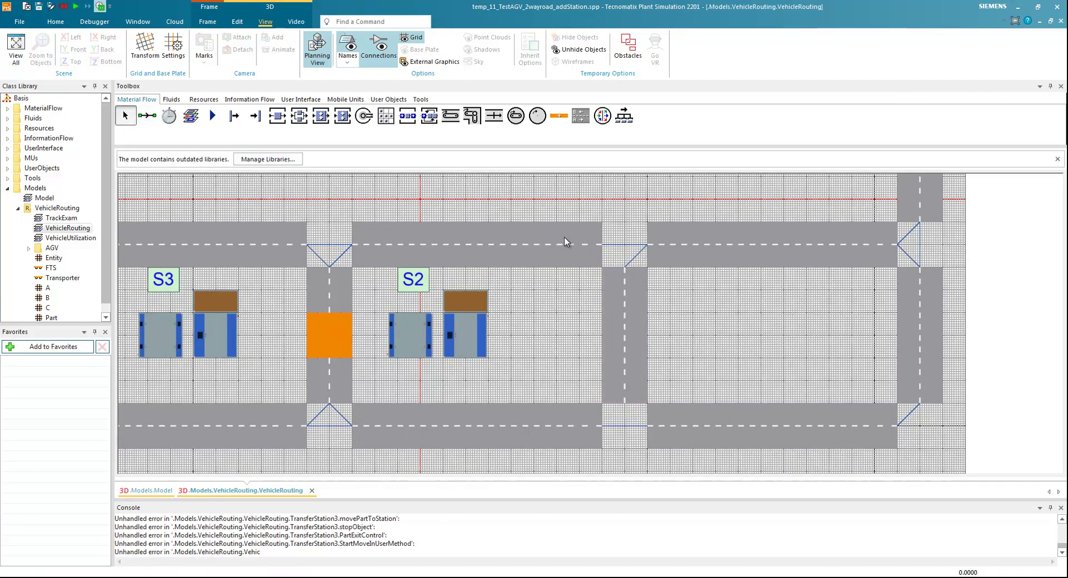
pyautogui.click(148, 116)
pyautogui.click(600, 250)
pyautogui.click(625, 281)
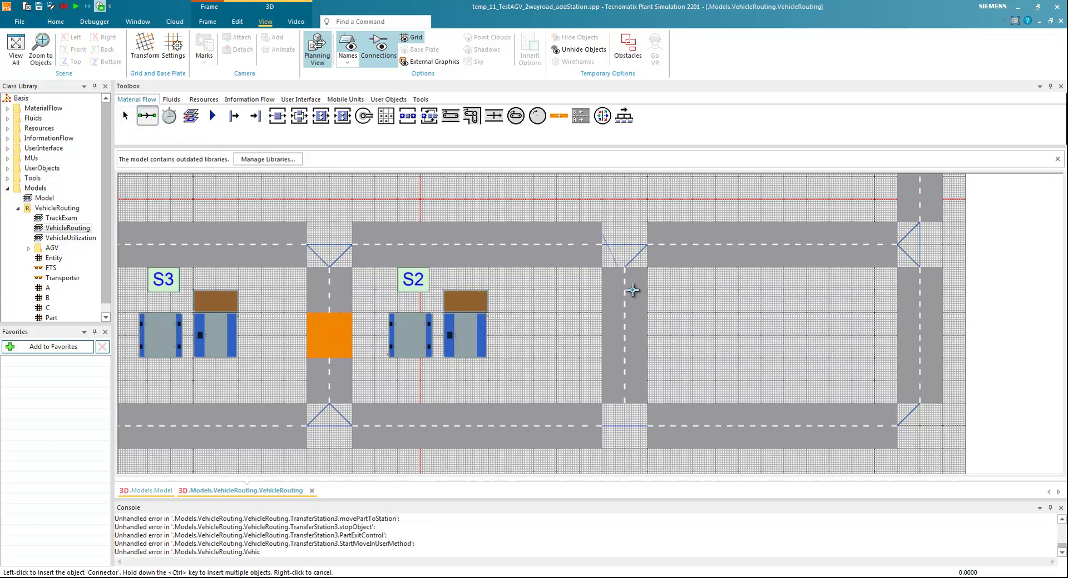
# Connect the bottom end of the copied vertical track to both lower horizontal tracks.
pyautogui.click(627, 377)
pyautogui.click(672, 431)
pyautogui.click(625, 381)
pyautogui.click(589, 431)
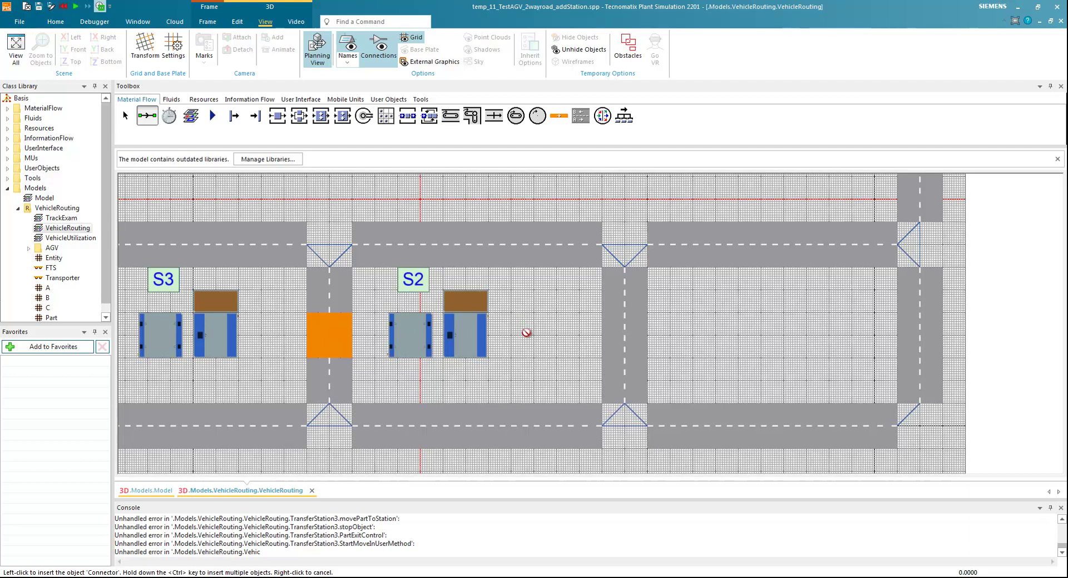
pyautogui.press('Escape')
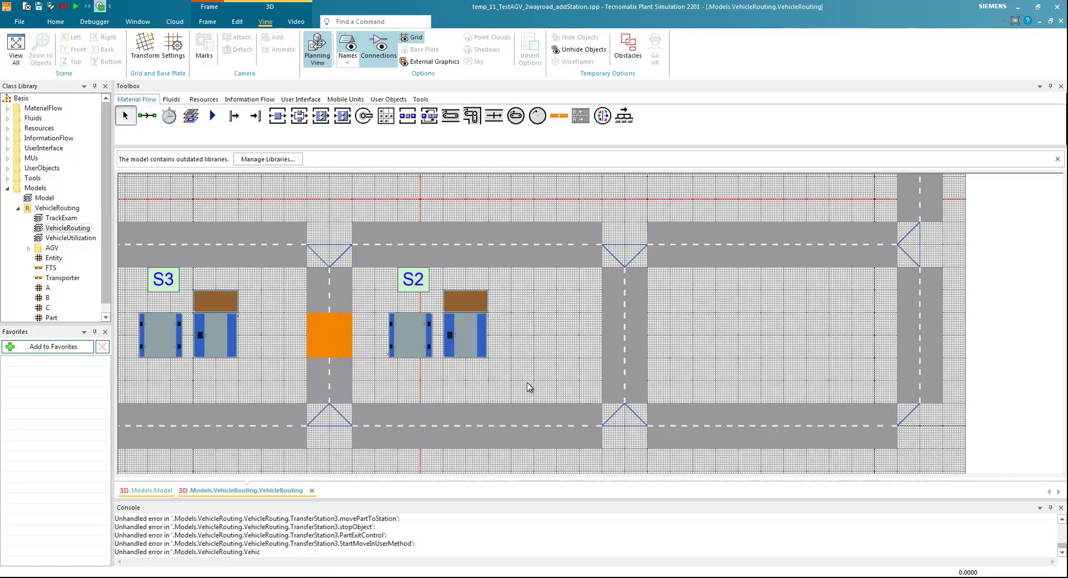
# Delete the two diagonal connectors joining the upper horizontal tracks to the short vertical track beside S2.
pyautogui.scroll(5, 337, 259)
pyautogui.click(343, 264)
pyautogui.press('Delete')
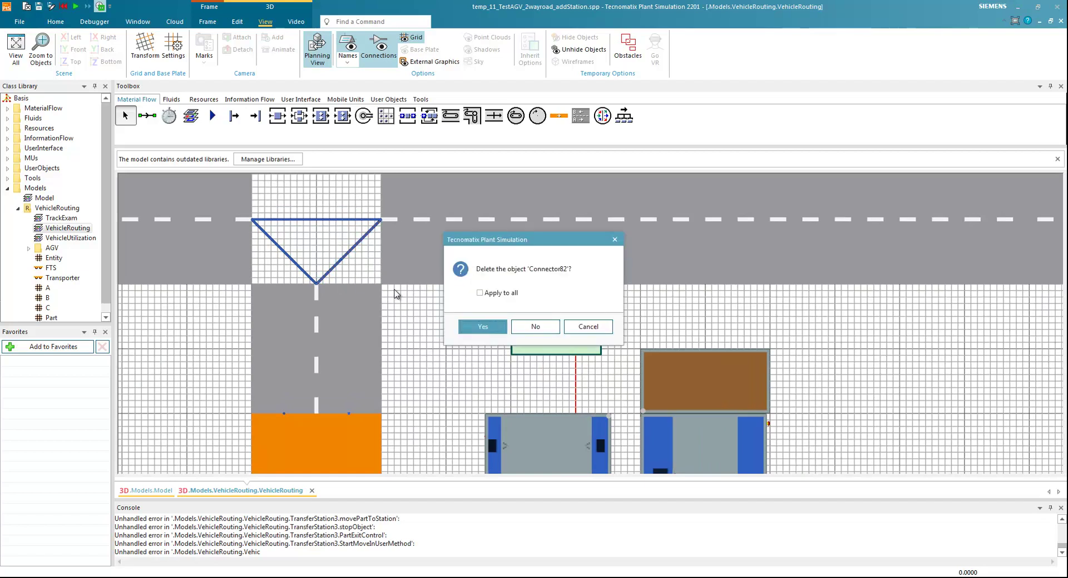
pyautogui.click(481, 332)
pyautogui.click(289, 260)
pyautogui.press('Delete')
pyautogui.click(488, 330)
# Delete the two diagonal connectors joining the lower horizontal tracks to S2's short vertical track.
pyautogui.scroll(2, 425, 337)
pyautogui.scroll(-5, 425, 336)
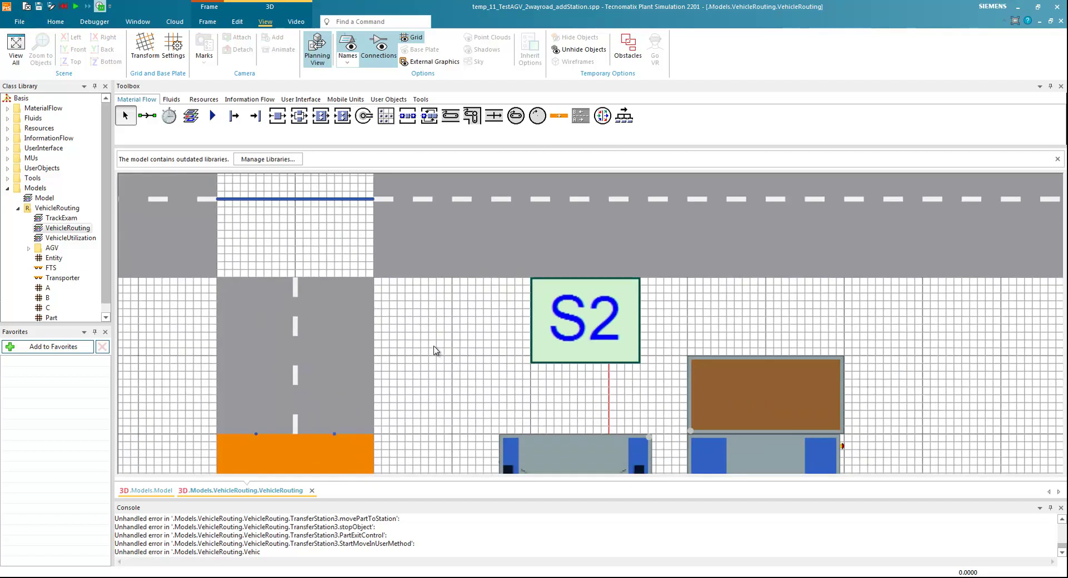
pyautogui.moveTo(427, 338); pyautogui.dragTo(460, 238)
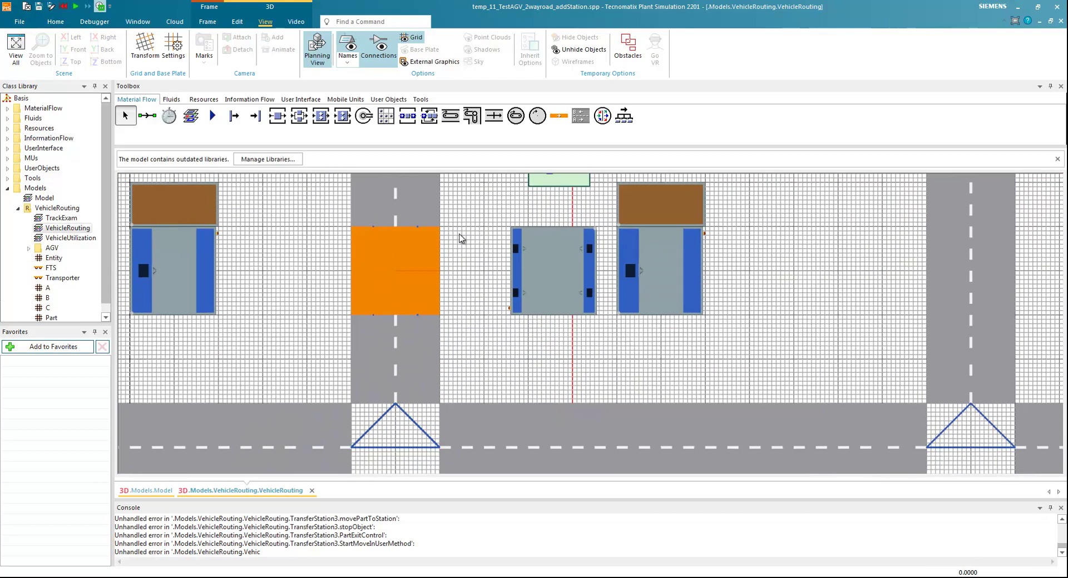
pyautogui.scroll(2, 411, 424)
pyautogui.click(409, 423)
pyautogui.press('Delete')
pyautogui.click(483, 332)
pyautogui.click(379, 405)
pyautogui.press('Delete')
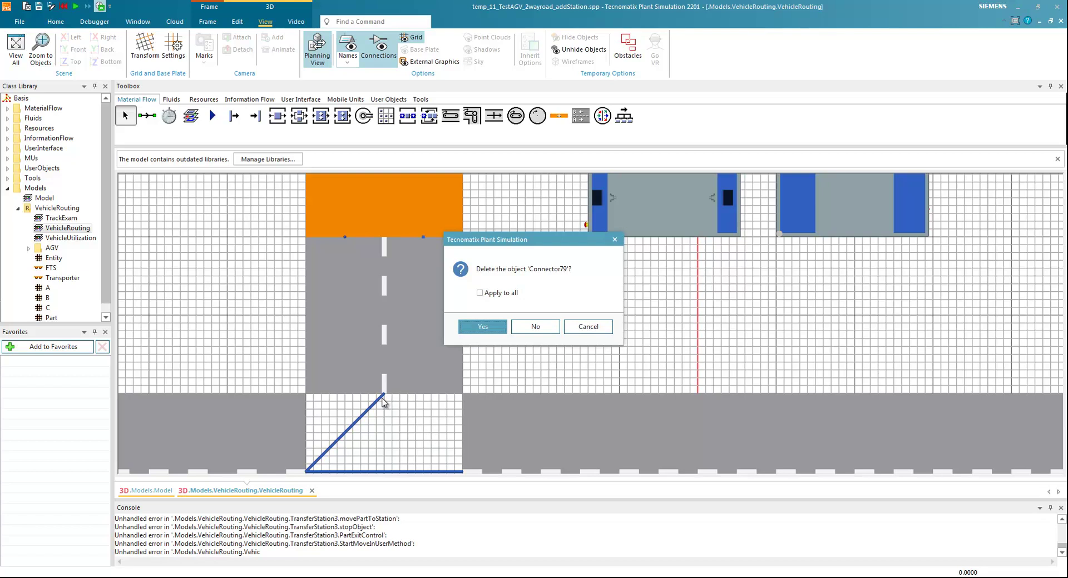
pyautogui.click(490, 330)
# Move station S2 with its label, part area and track branch outside the grid, beside the right end of its top row.
pyautogui.scroll(-4, 498, 327)
pyautogui.scroll(-2, 499, 322)
pyautogui.scroll(-2, 631, 275)
pyautogui.scroll(1, 629, 305)
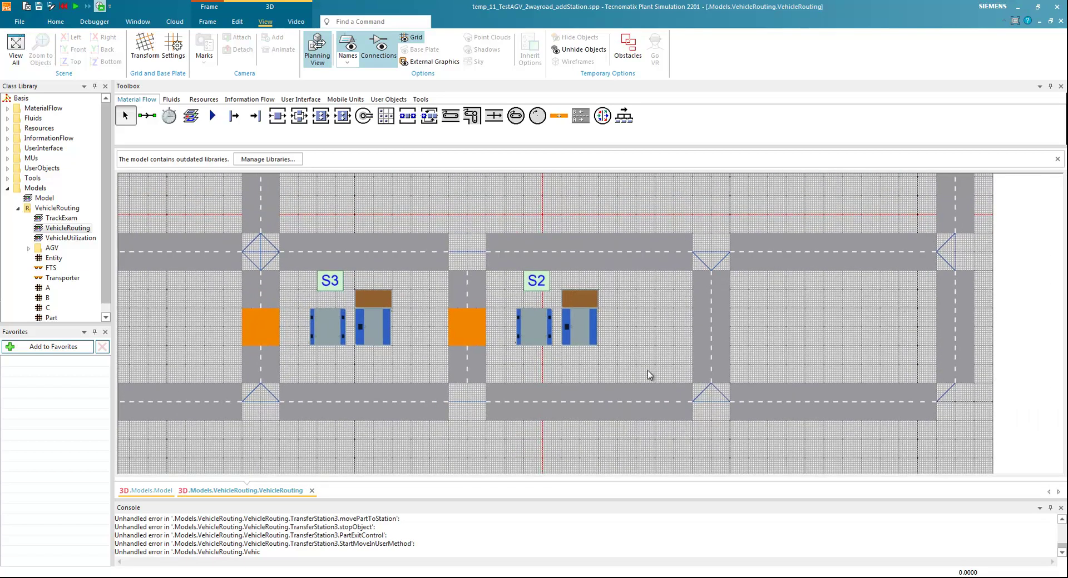
pyautogui.click(457, 277)
pyautogui.scroll(-6, 627, 365)
pyautogui.moveTo(535, 395); pyautogui.dragTo(694, 256)
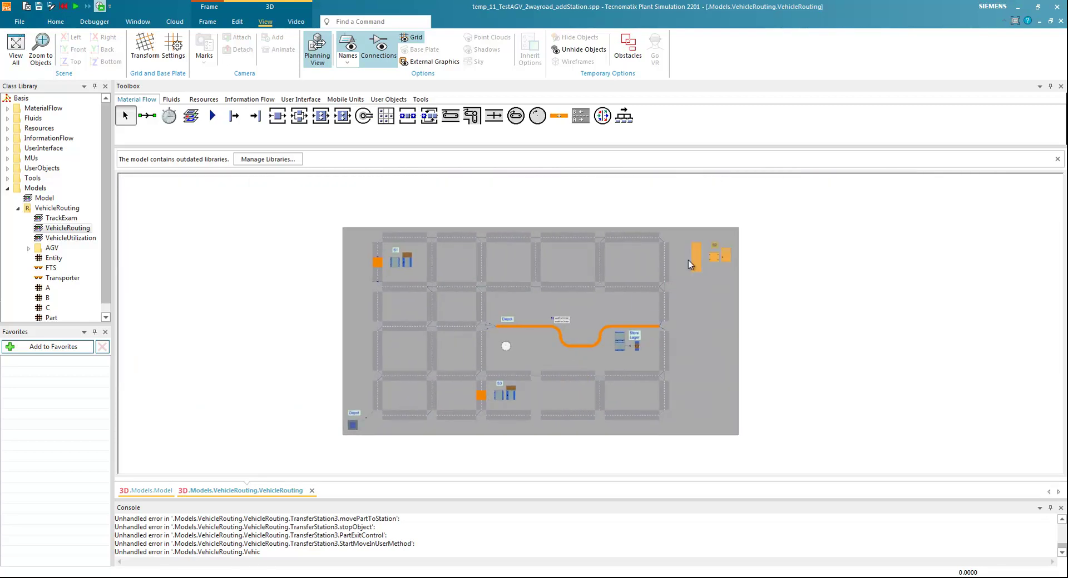
# Delete the right-end vertical track and its neighbouring vertical track between the top two horizontal rows.
pyautogui.scroll(5, 692, 257)
pyautogui.click(627, 261)
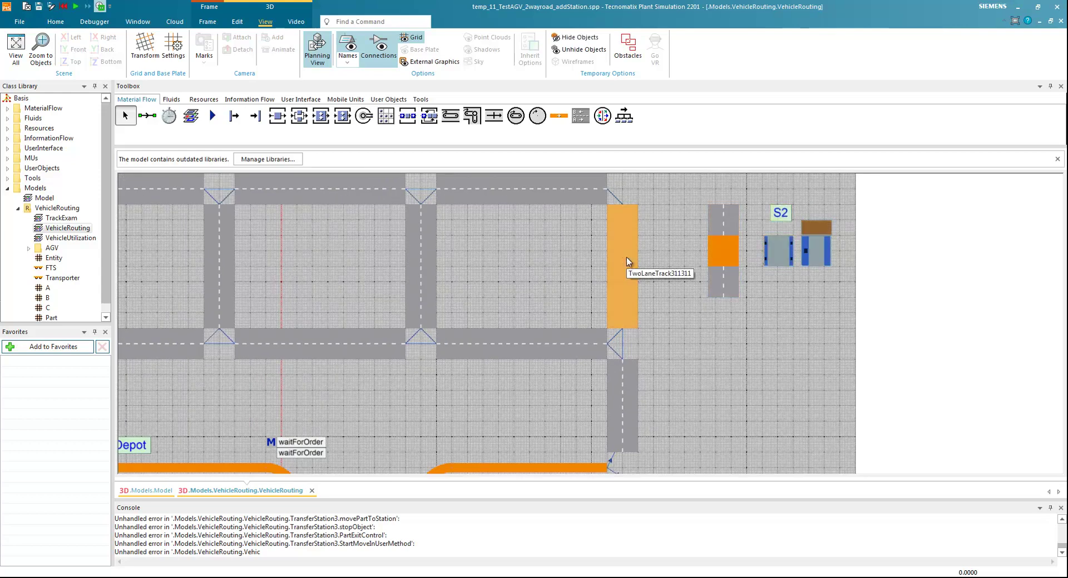
pyautogui.press('Delete')
pyautogui.click(511, 329)
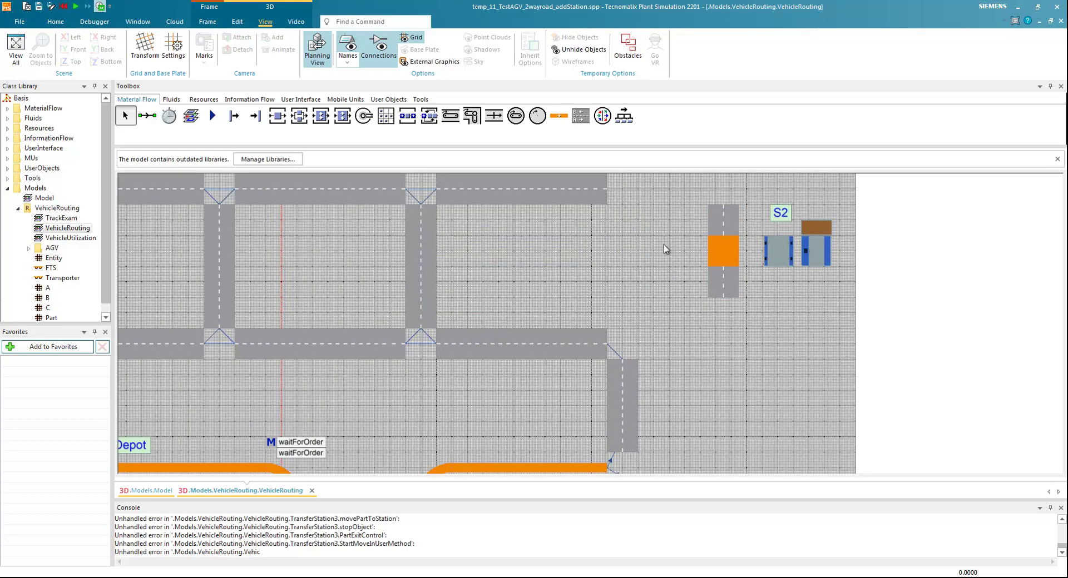
pyautogui.moveTo(753, 192); pyautogui.dragTo(848, 288)
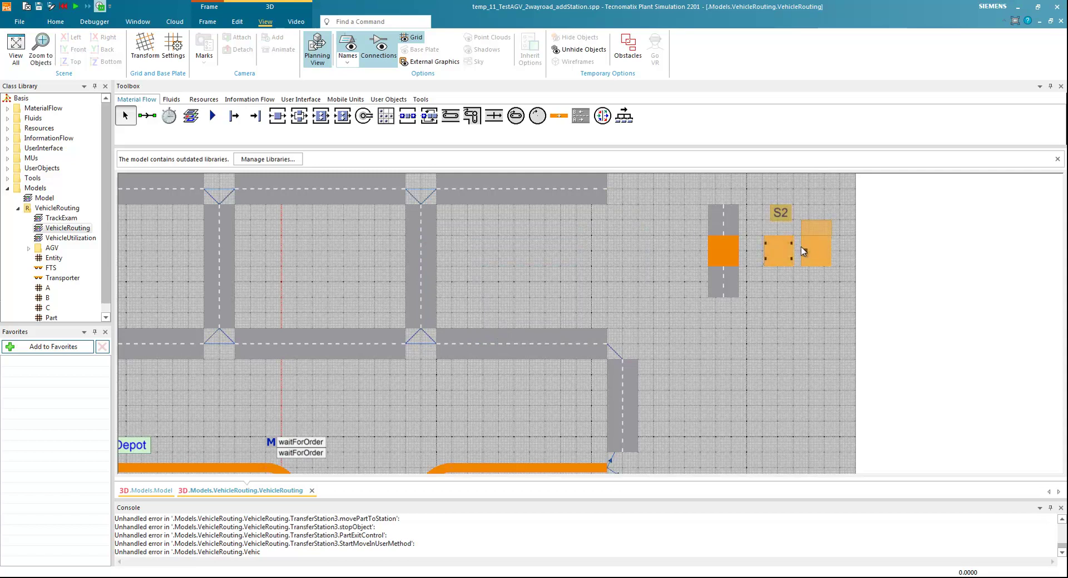
pyautogui.click(695, 229)
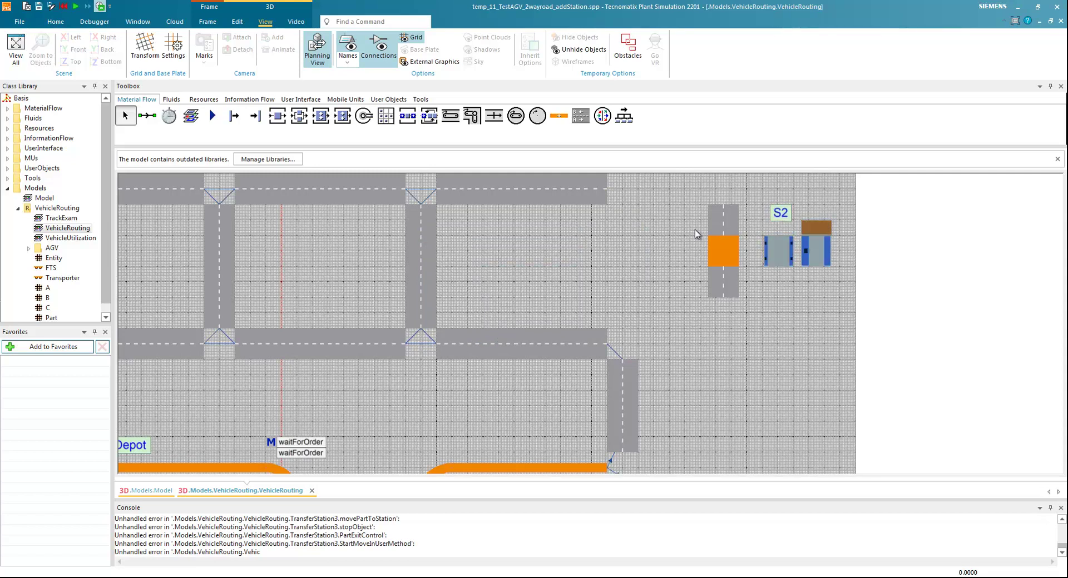
pyautogui.click(426, 247)
pyautogui.press('Delete')
pyautogui.click(503, 334)
# Move station S2 with its track branch into the inner gap between the top two rows, and copy the short right-edge vertical track into the right-end gap.
pyautogui.moveTo(702, 204); pyautogui.dragTo(851, 288)
pyautogui.moveTo(825, 248); pyautogui.dragTo(508, 278)
pyautogui.click(550, 271)
pyautogui.moveTo(624, 392); pyautogui.dragTo(610, 255)
# Connect the upper end of S2's vertical track to both adjoining horizontal tracks of the top row.
pyautogui.scroll(3, 545, 243)
pyautogui.moveTo(545, 245); pyautogui.dragTo(660, 325)
pyautogui.click(438, 298)
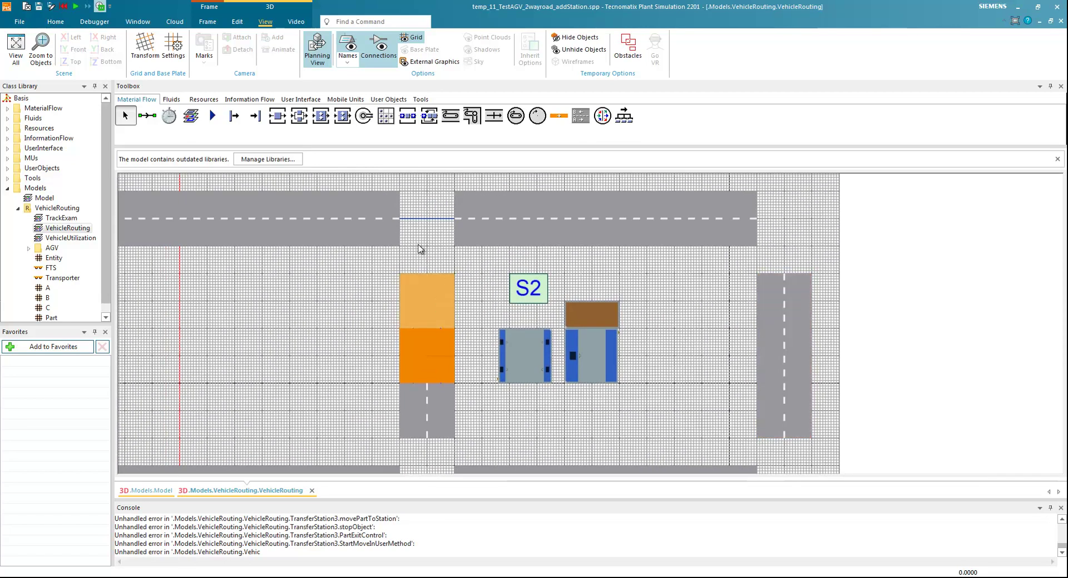
pyautogui.click(147, 116)
pyautogui.click(338, 221)
pyautogui.click(417, 286)
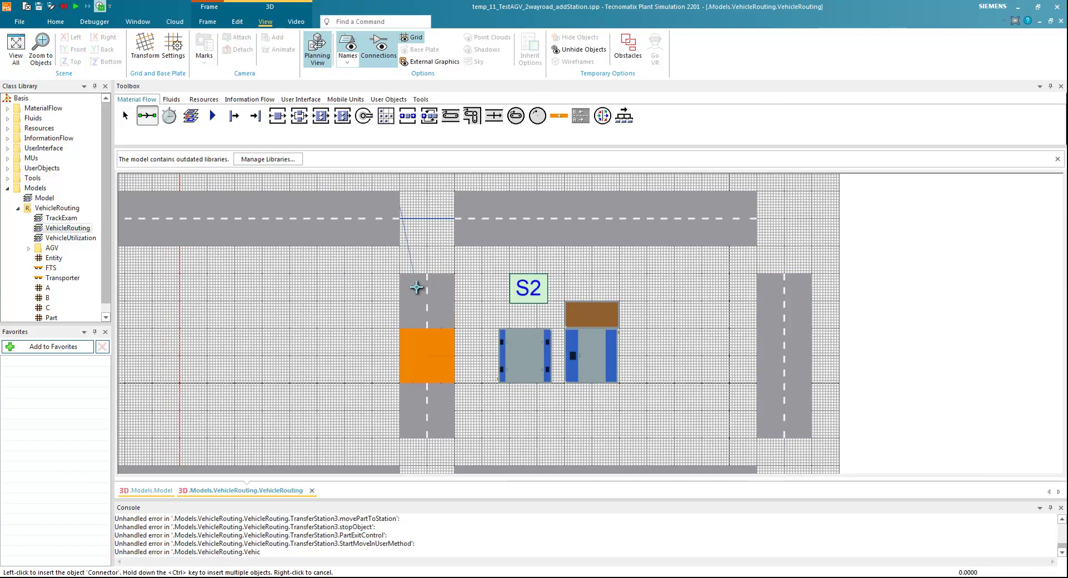
pyautogui.click(147, 116)
pyautogui.click(424, 295)
pyautogui.click(470, 221)
# Connect the lower end of S2's vertical track to both adjoining horizontal tracks of the second row.
pyautogui.click(148, 116)
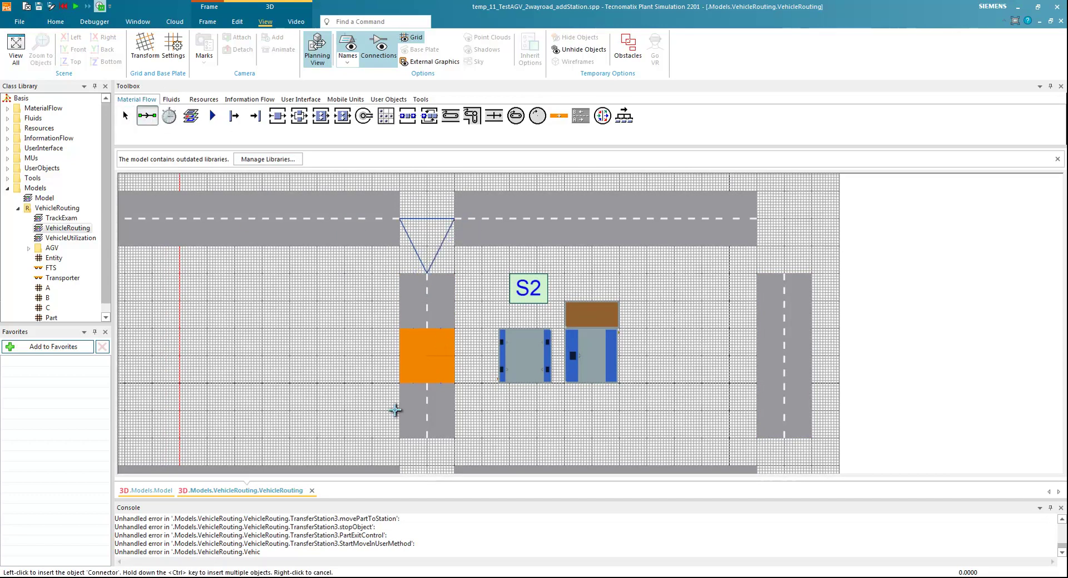
pyautogui.click(428, 419)
pyautogui.click(472, 470)
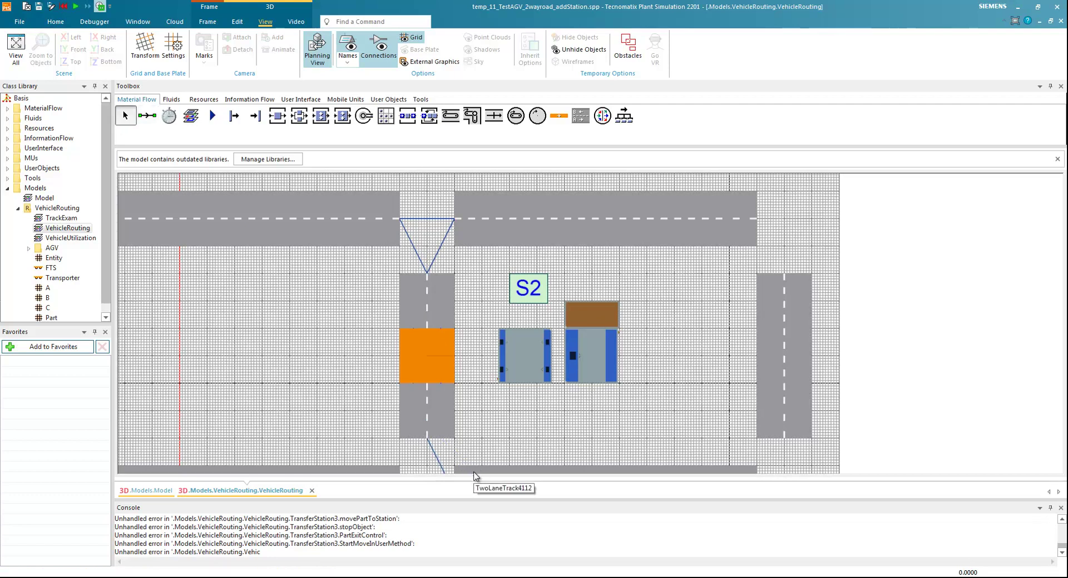
pyautogui.moveTo(479, 445); pyautogui.dragTo(491, 316)
pyautogui.click(148, 116)
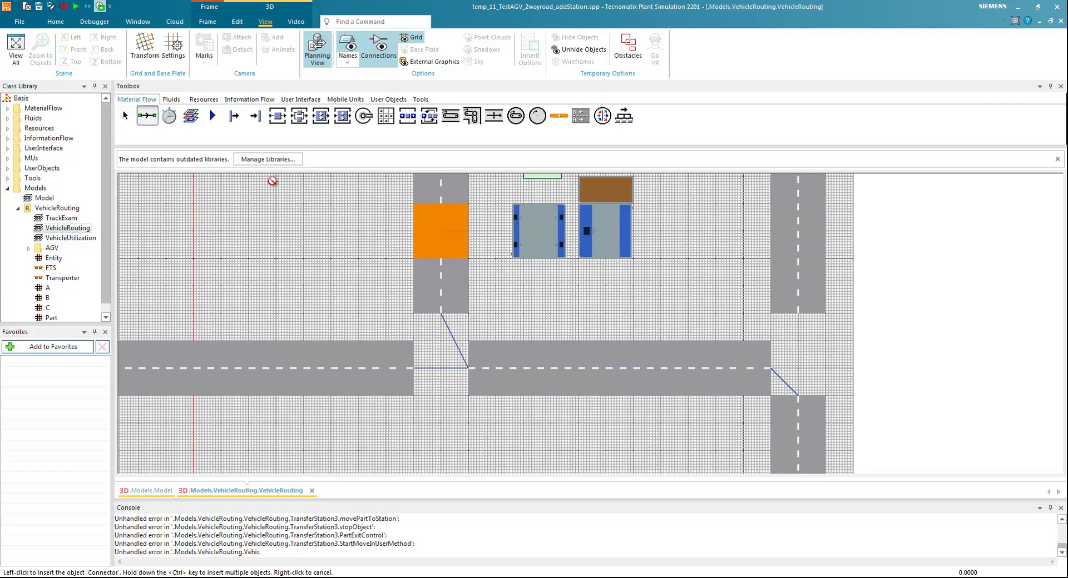
pyautogui.click(440, 296)
pyautogui.click(403, 369)
# Connect the lower end of the copied right-edge track to the second row's last horizontal track and to the vertical track below.
pyautogui.click(148, 116)
pyautogui.click(796, 290)
pyautogui.click(760, 372)
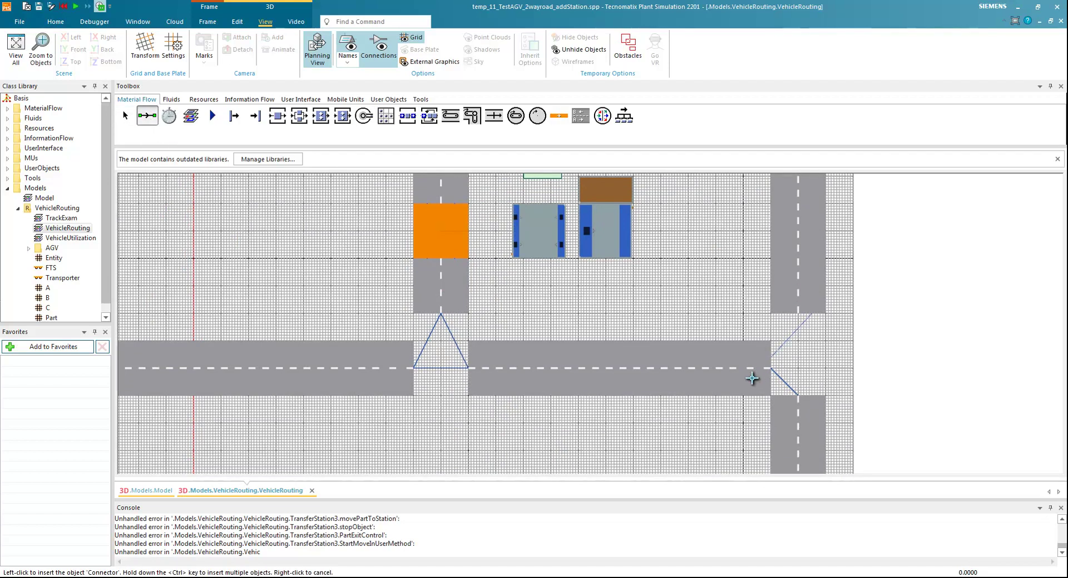
pyautogui.moveTo(733, 269); pyautogui.dragTo(568, 240)
pyautogui.click(148, 115)
pyautogui.click(626, 257)
pyautogui.click(629, 396)
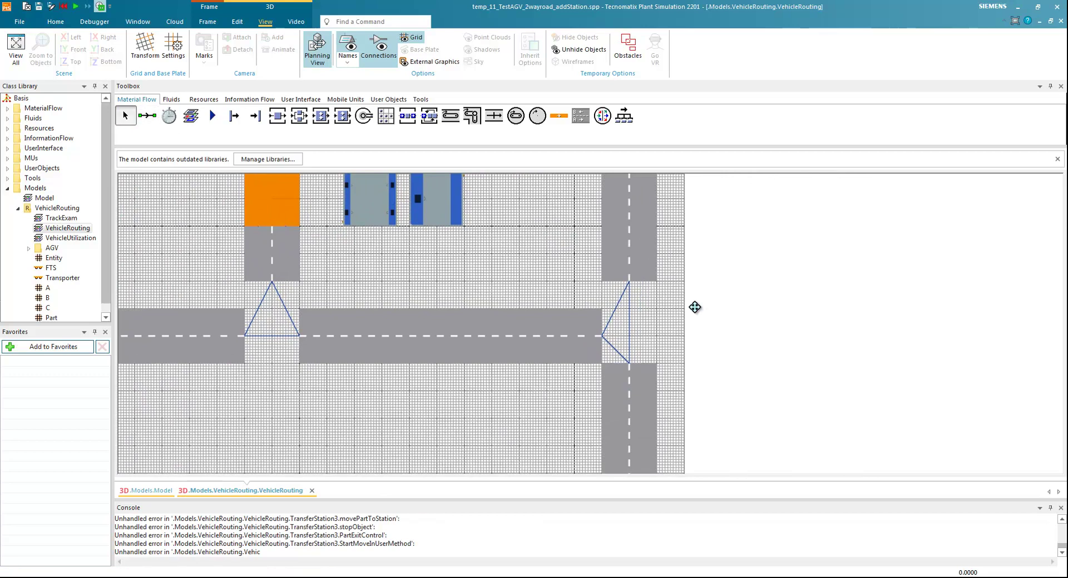
# Connect the upper end of the copied right-edge track to the last horizontal track of the top row.
pyautogui.moveTo(694, 305); pyautogui.dragTo(713, 471)
pyautogui.click(148, 115)
pyautogui.click(649, 312)
pyautogui.click(607, 244)
# Lengthen S2's vertical track at both ends until it reaches the edges of the top and second rows.
pyautogui.scroll(-3, 642, 270)
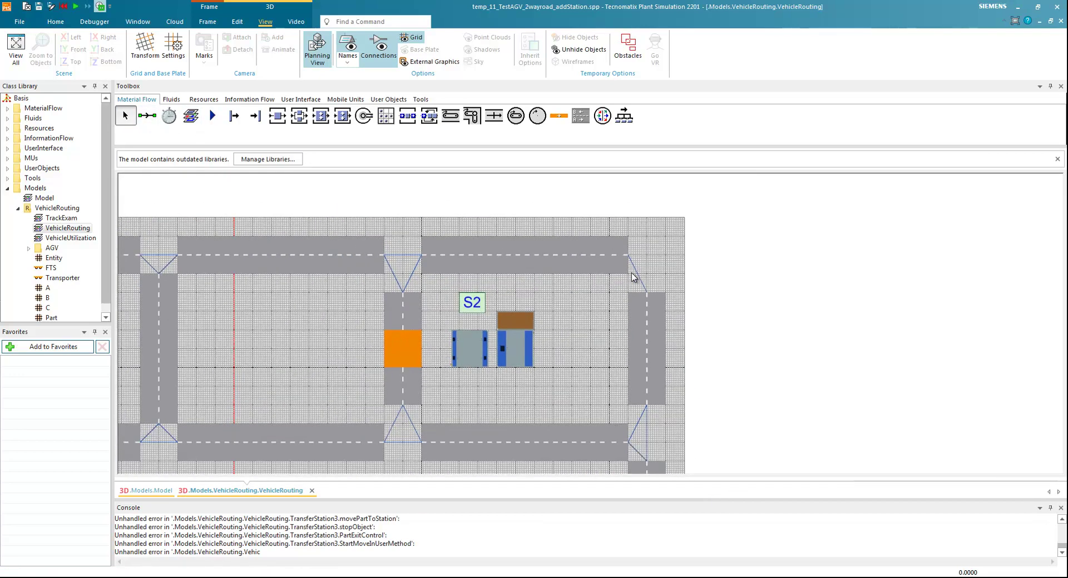
pyautogui.scroll(3, 589, 306)
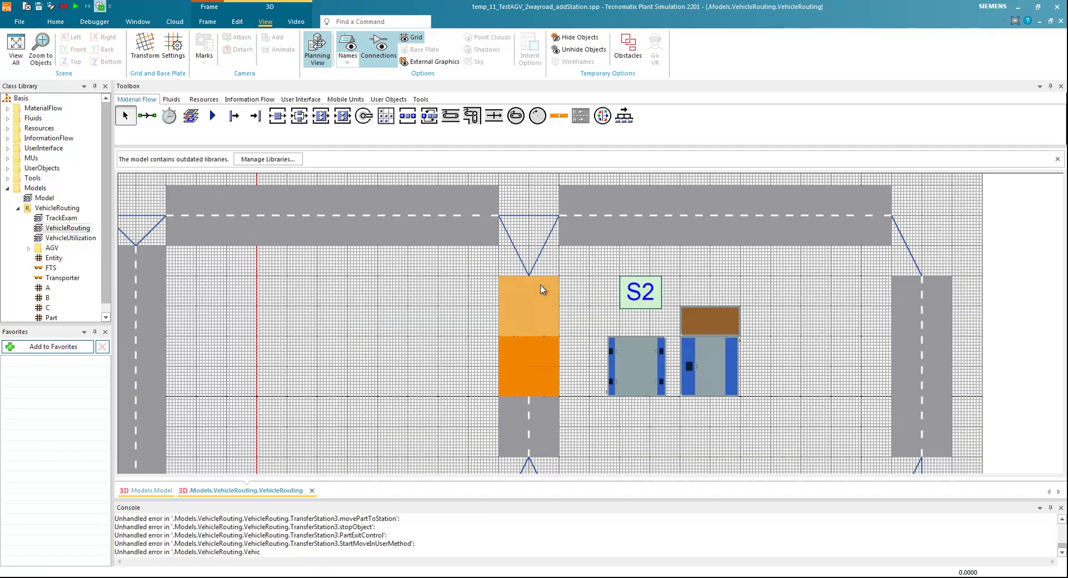
pyautogui.click(541, 287)
pyautogui.click(564, 281)
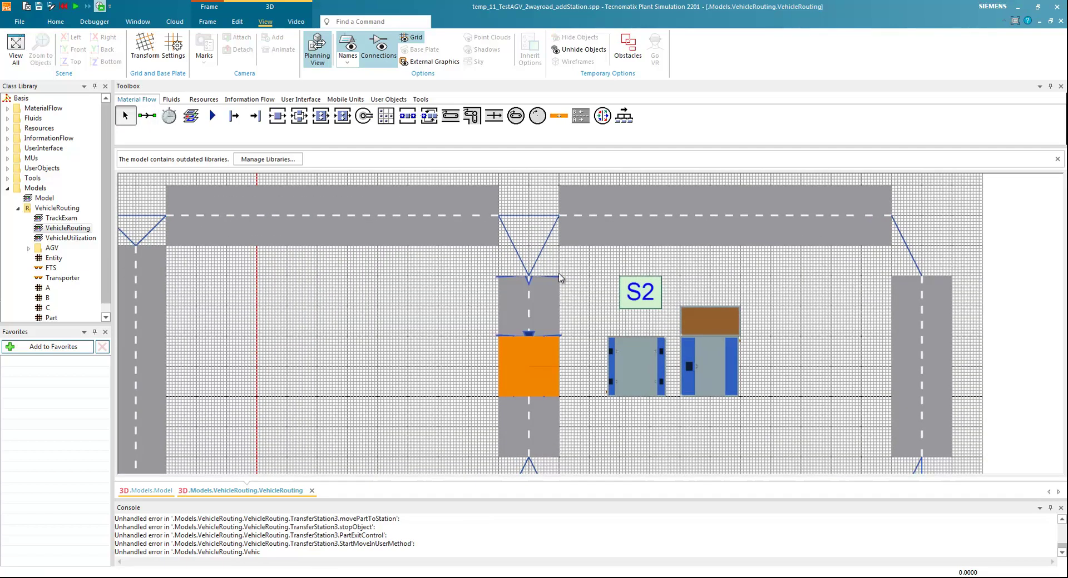
pyautogui.scroll(3, 560, 272)
pyautogui.click(559, 230)
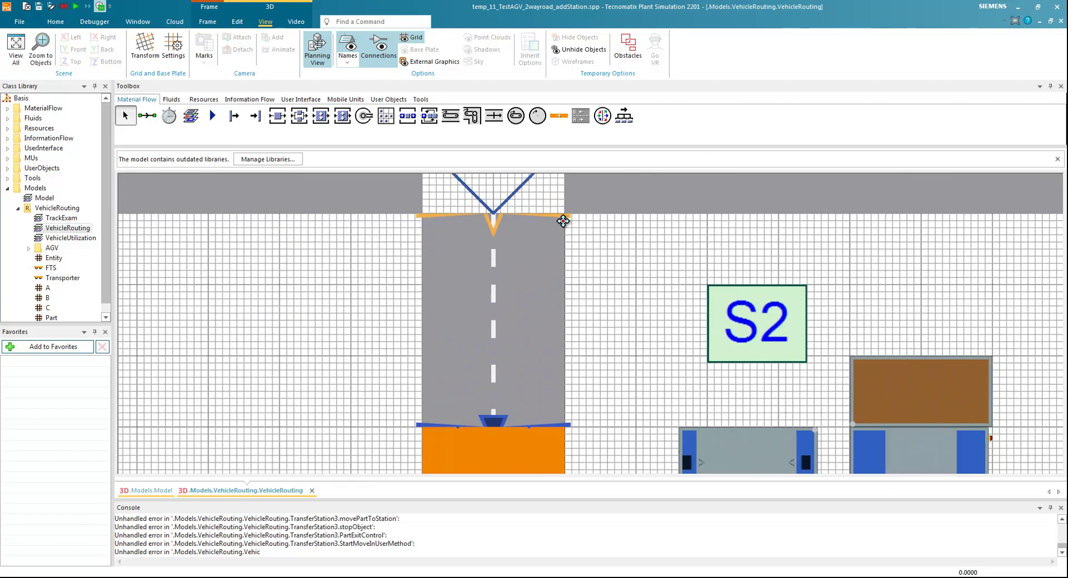
pyautogui.scroll(-3, 559, 231)
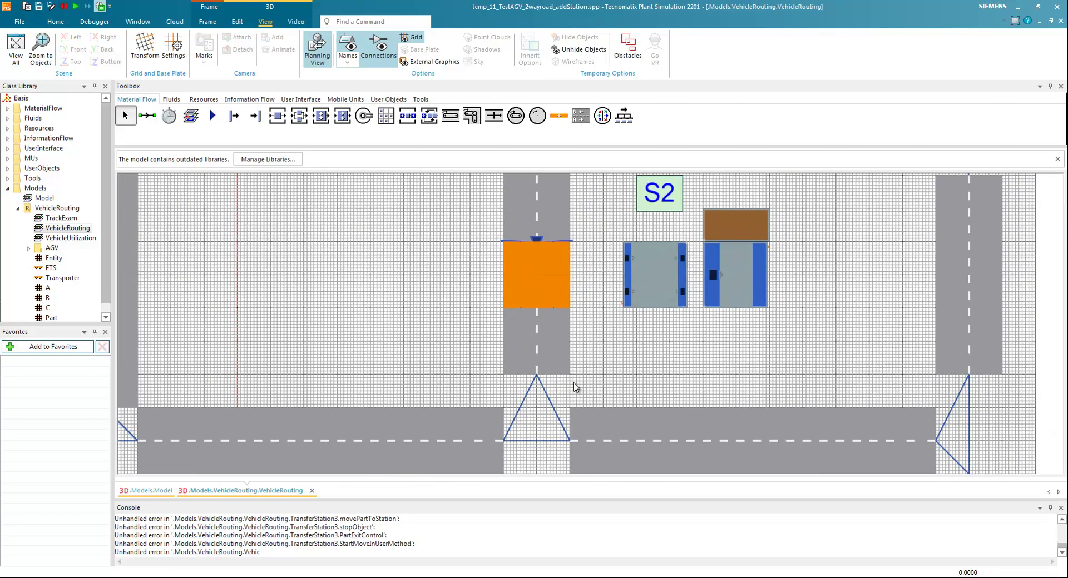
pyautogui.click(573, 379)
pyautogui.moveTo(571, 389); pyautogui.dragTo(574, 412)
pyautogui.scroll(-2, 751, 377)
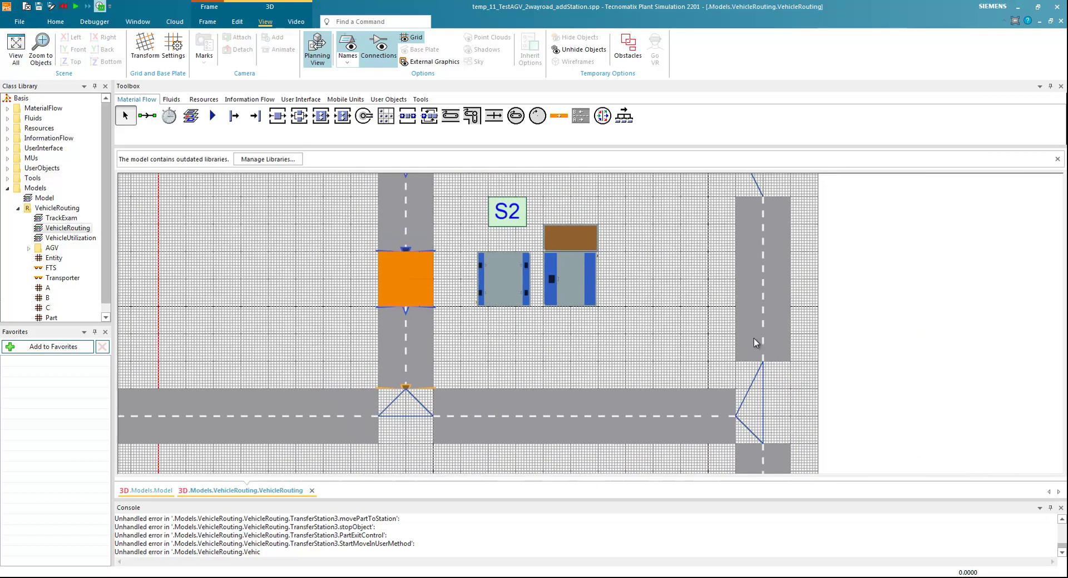
# Stretch both ends of the copied right-edge vertical track to the edges of the top and second horizontal rows.
pyautogui.scroll(2, 758, 278)
pyautogui.scroll(2, 678, 301)
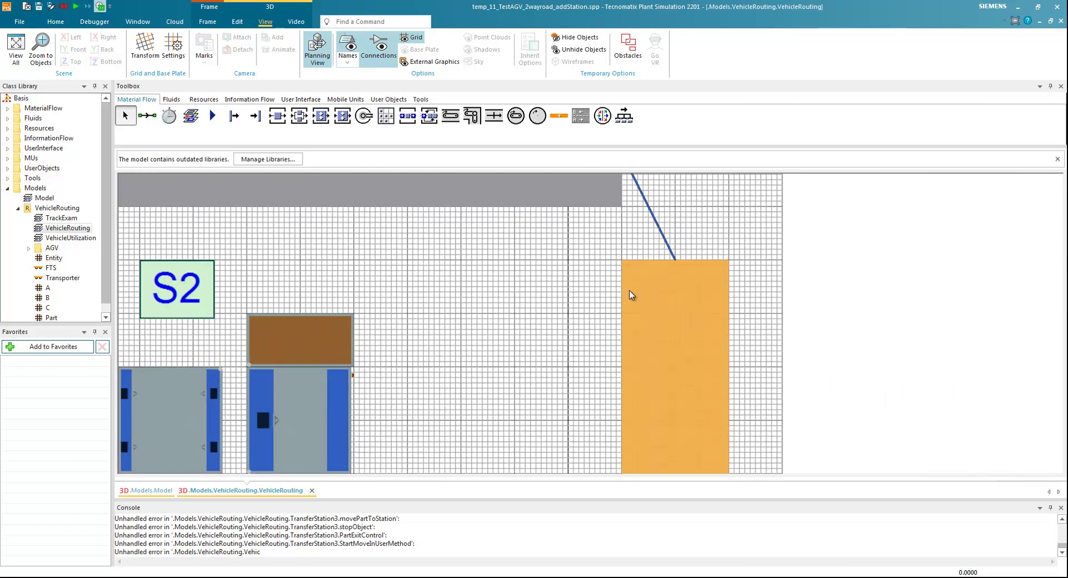
pyautogui.moveTo(625, 269); pyautogui.dragTo(625, 209)
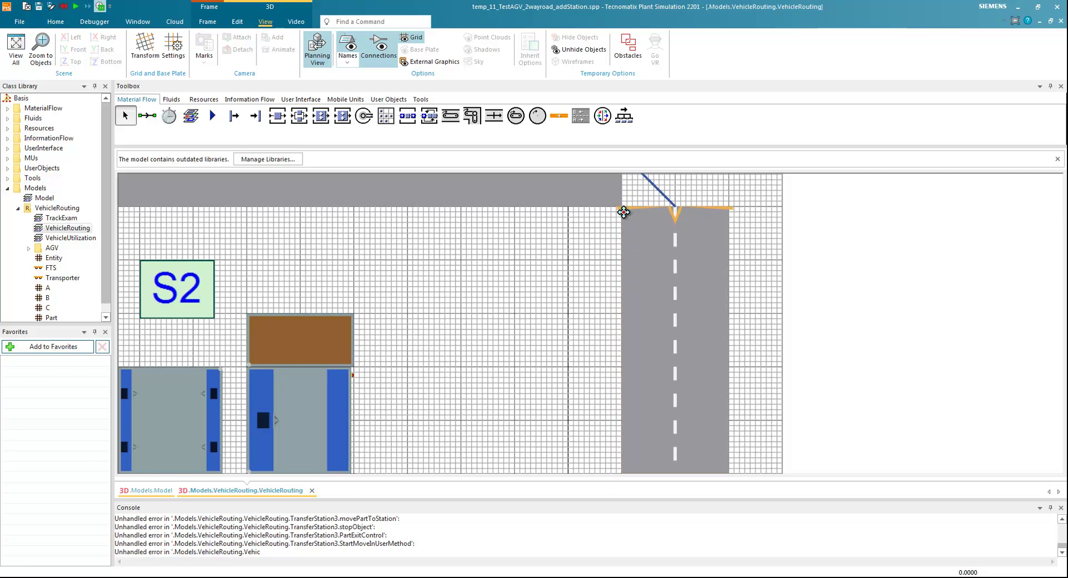
pyautogui.scroll(-2, 600, 269)
pyautogui.scroll(1, 573, 323)
pyautogui.moveTo(573, 324); pyautogui.dragTo(582, 261)
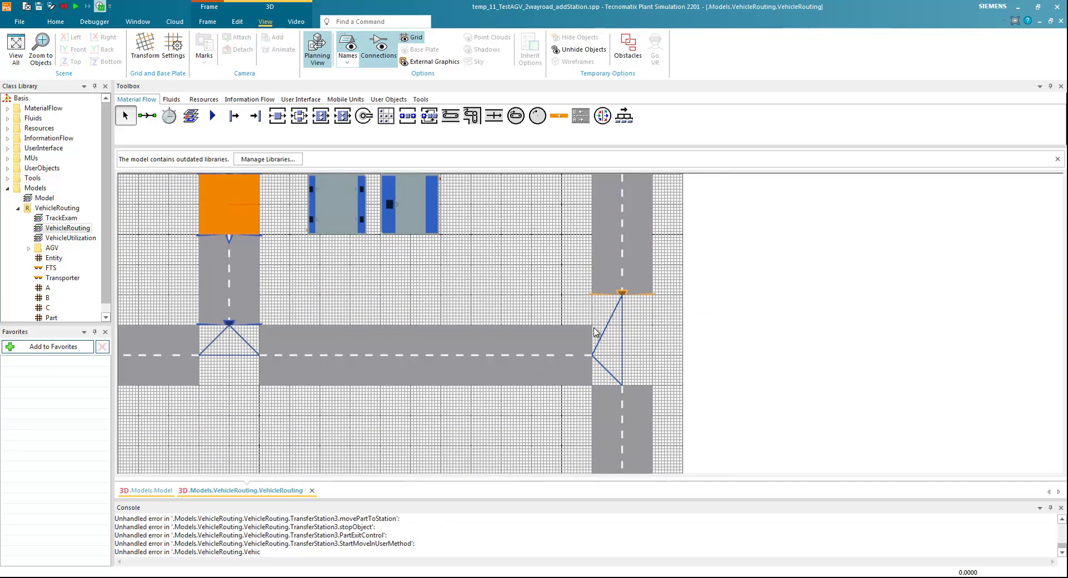
pyautogui.scroll(2, 592, 300)
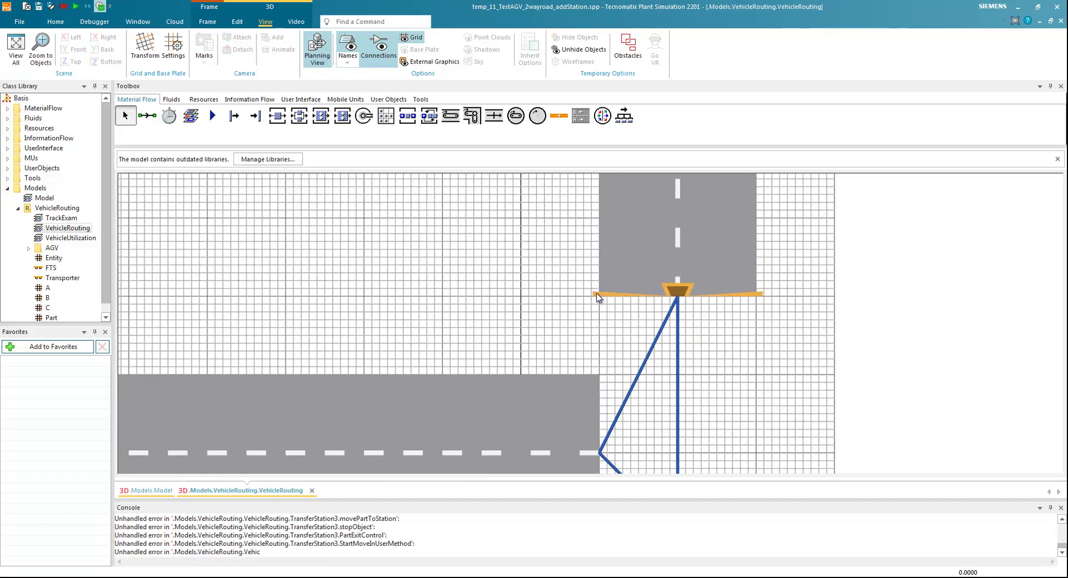
pyautogui.moveTo(597, 298); pyautogui.dragTo(598, 380)
# Open the event controller, place it beside the track grid, and start the simulation.
pyautogui.scroll(-6, 545, 309)
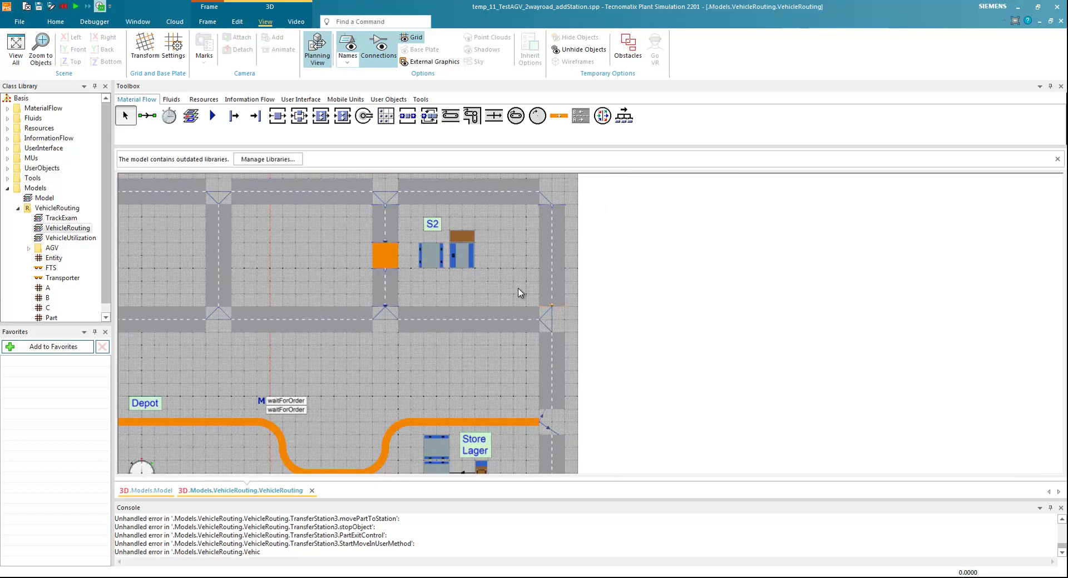
pyautogui.moveTo(695, 274); pyautogui.dragTo(732, 309)
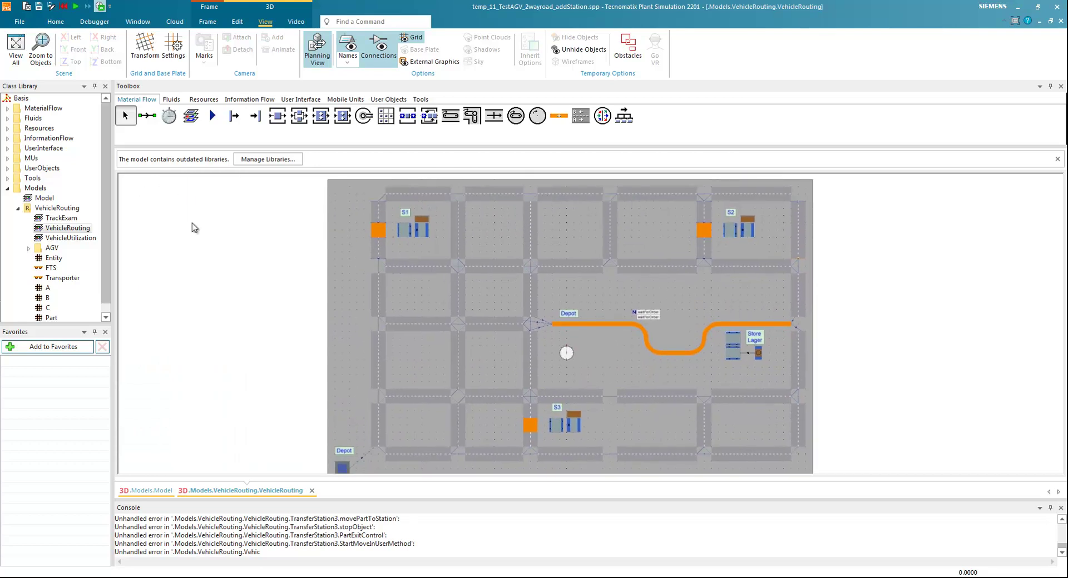
pyautogui.doubleClick(571, 353)
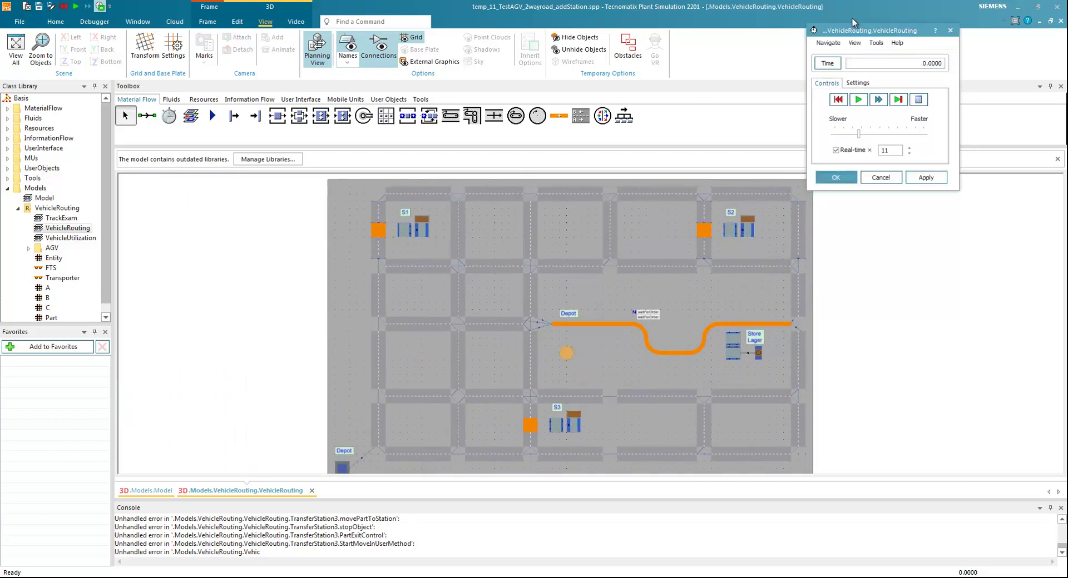
pyautogui.moveTo(869, 38); pyautogui.dragTo(240, 194)
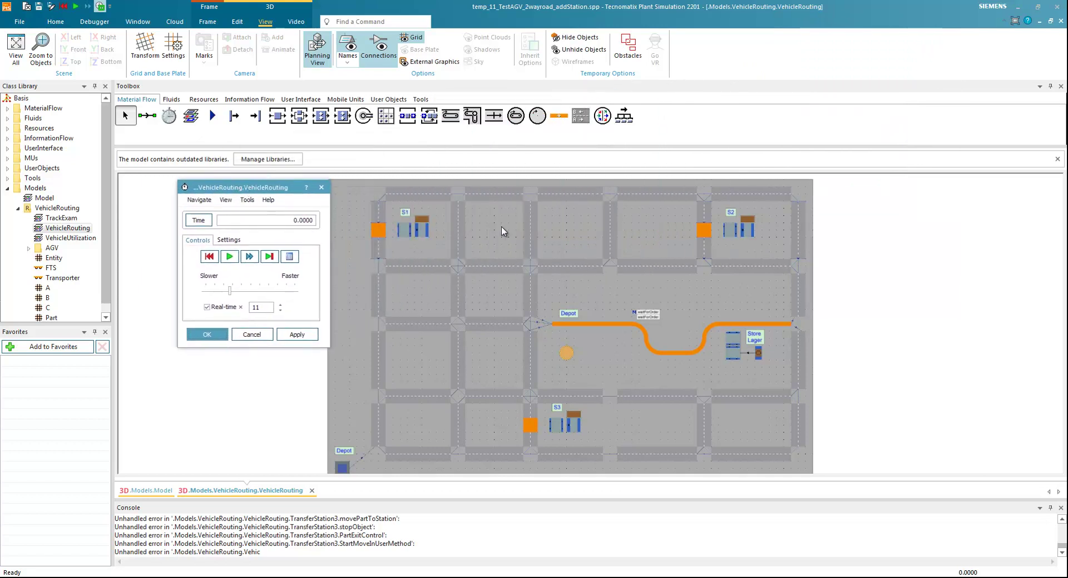
pyautogui.scroll(3, 384, 257)
pyautogui.scroll(-2, 383, 257)
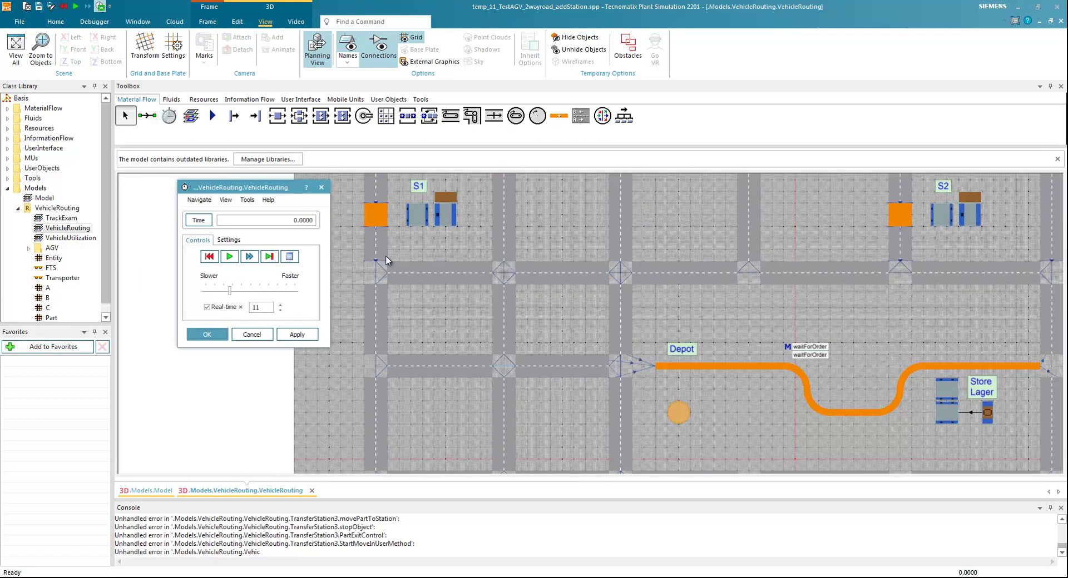
pyautogui.scroll(1, 386, 257)
pyautogui.scroll(-1, 388, 260)
pyautogui.scroll(3, 765, 279)
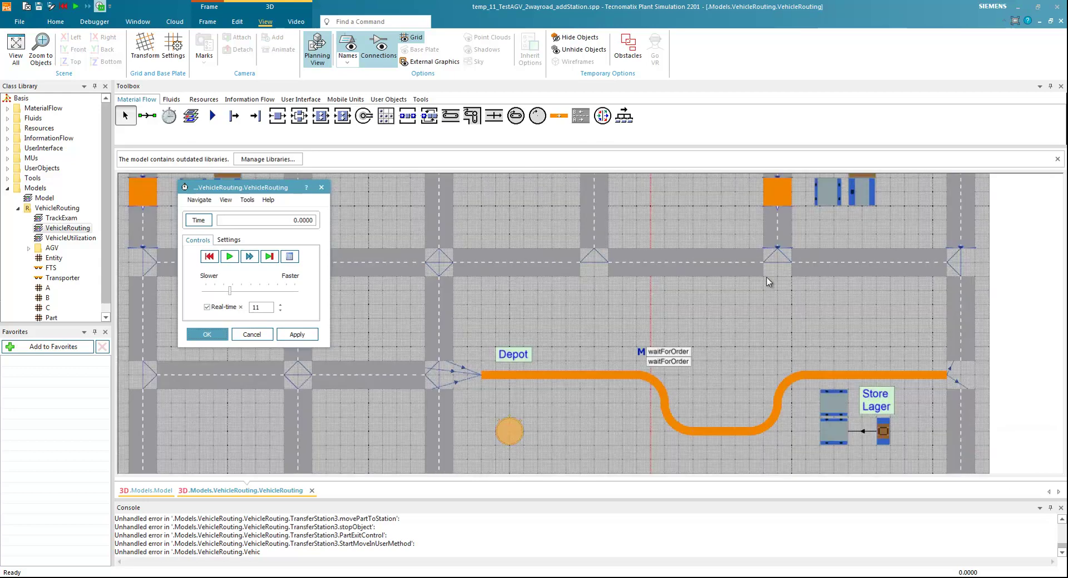
pyautogui.scroll(-4, 773, 268)
pyautogui.click(229, 257)
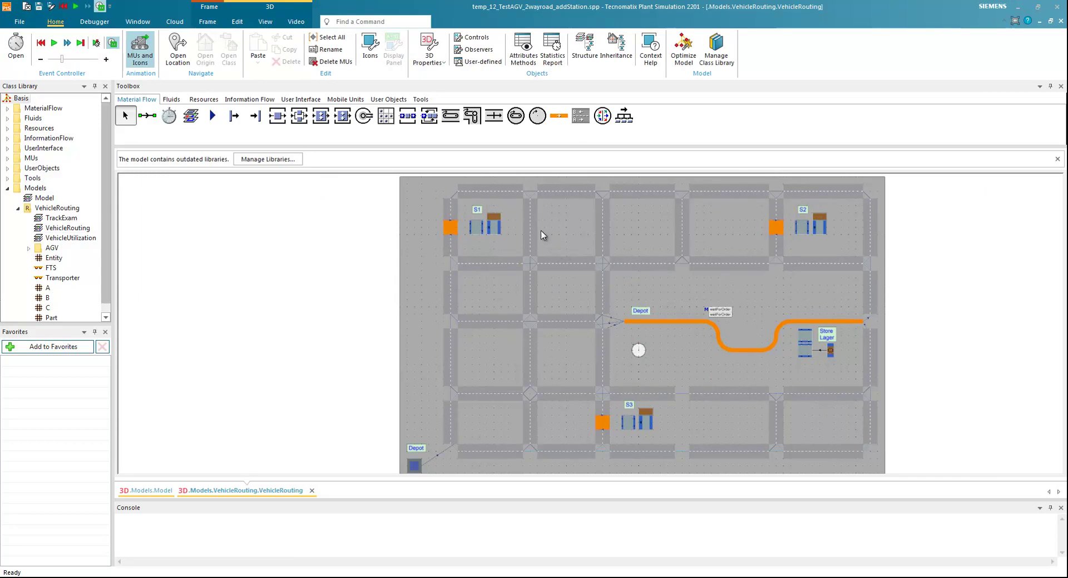
# Insert a TimeSequence object in the free area beside station S1's track.
pyautogui.click(204, 99)
pyautogui.click(237, 100)
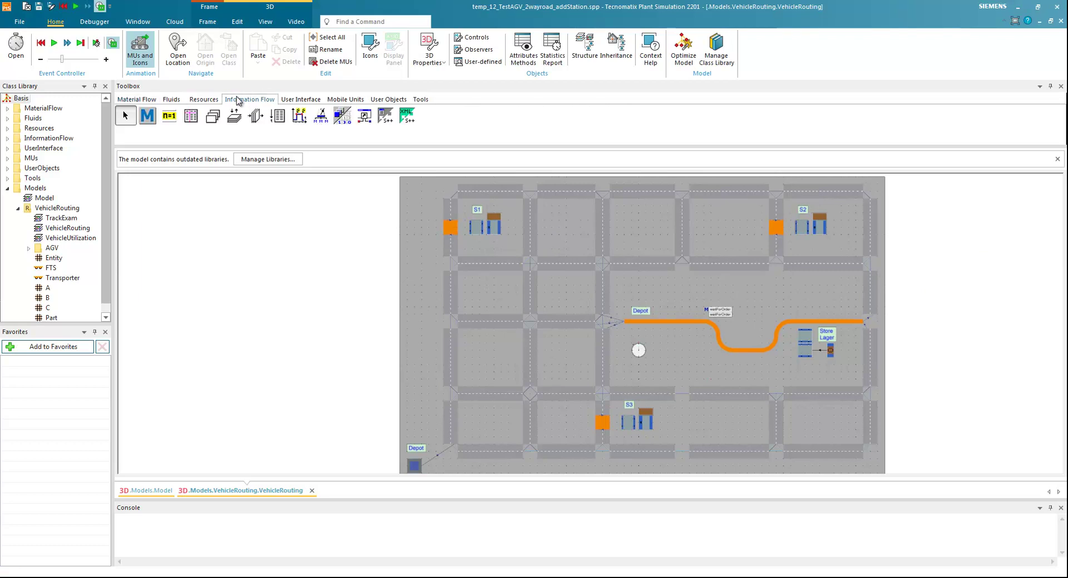
pyautogui.click(278, 114)
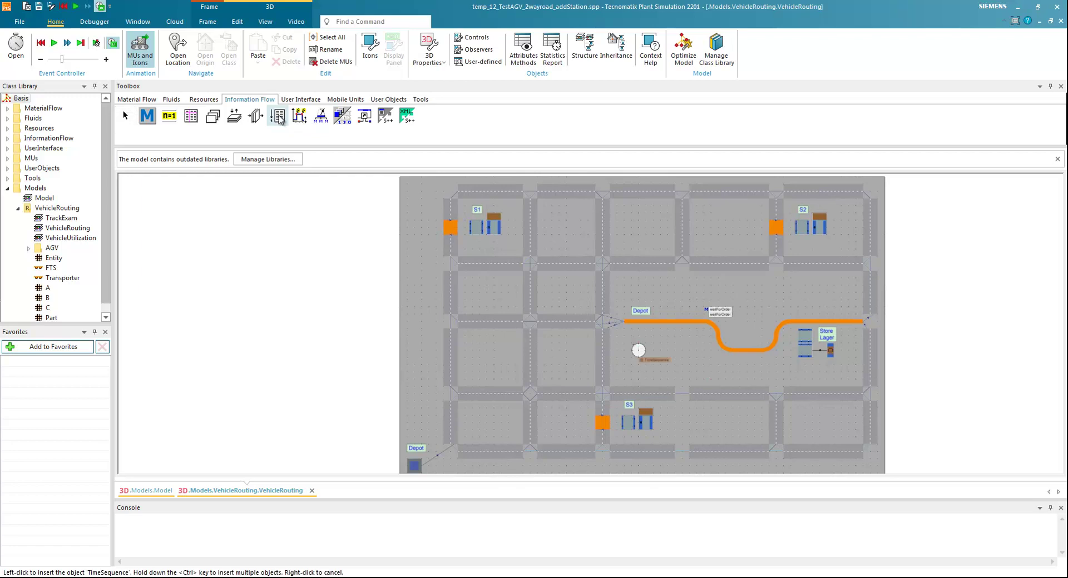
pyautogui.click(404, 217)
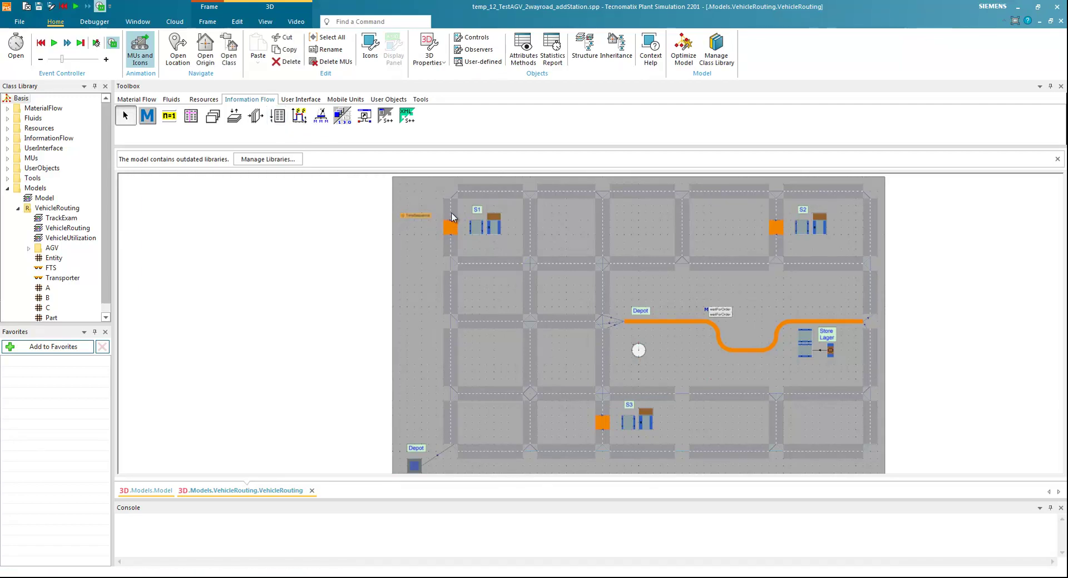
# Open the TimeSequence's recording settings and move the dialog clear of station S1.
pyautogui.scroll(6, 404, 218)
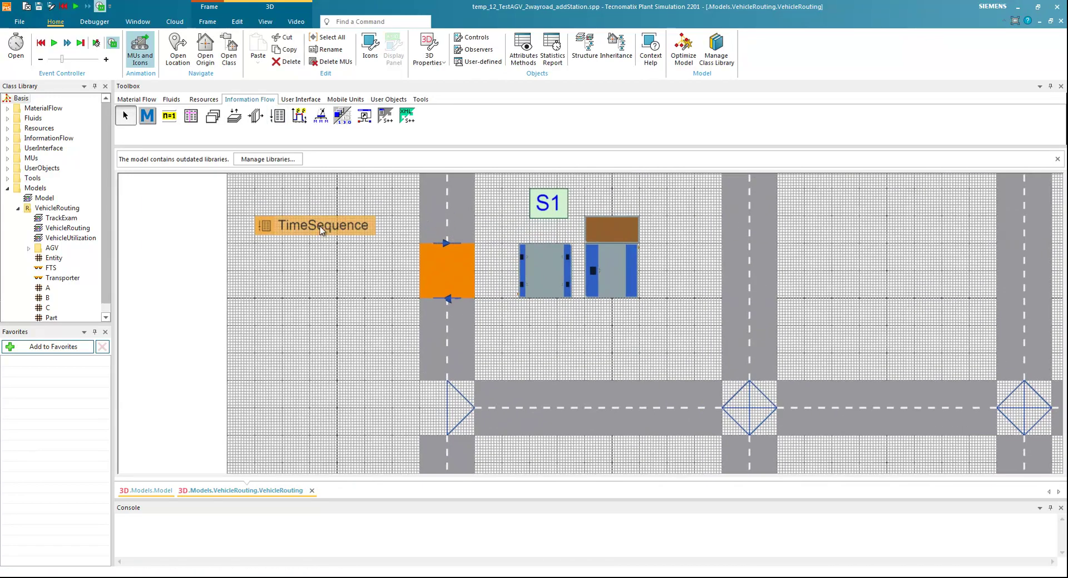
pyautogui.doubleClick(323, 228)
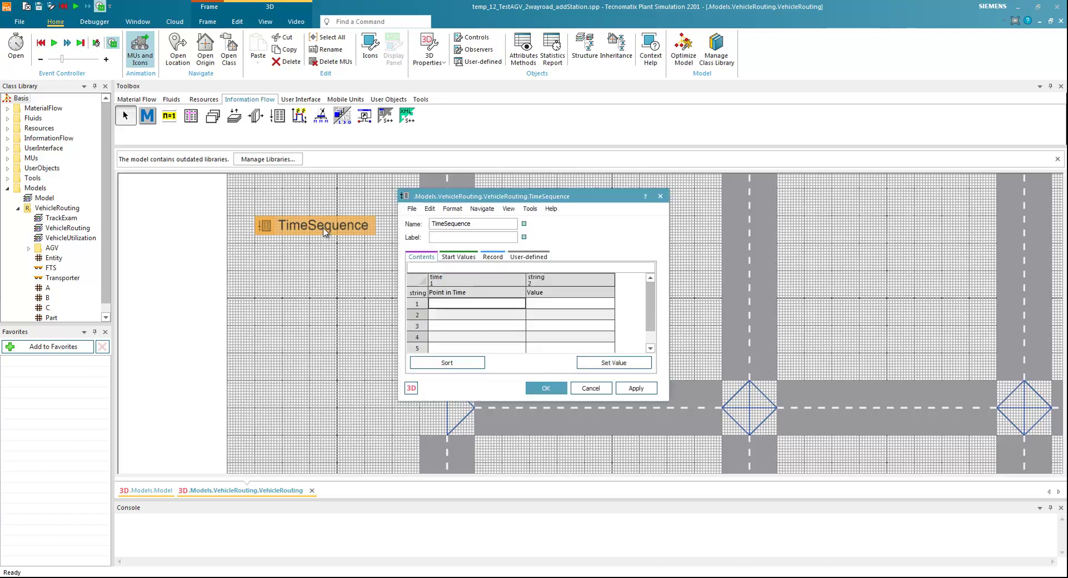
pyautogui.click(492, 257)
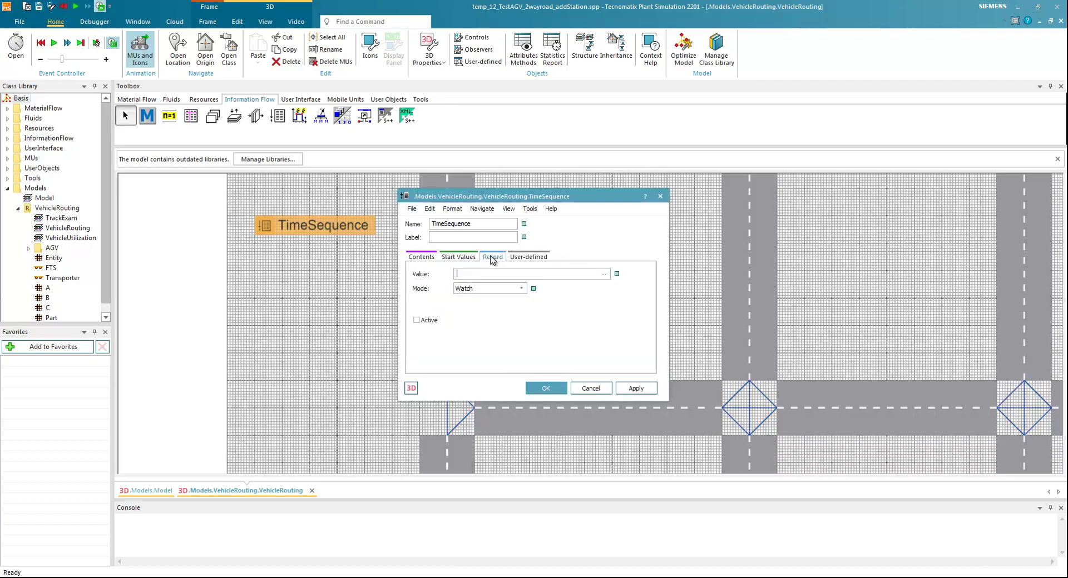
pyautogui.click(604, 275)
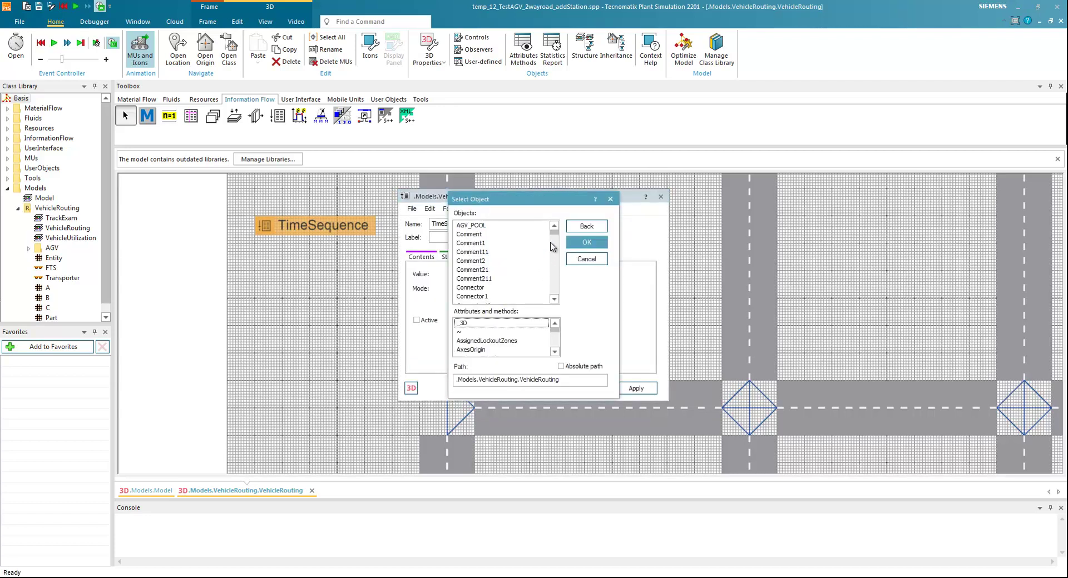
pyautogui.moveTo(553, 200); pyautogui.dragTo(345, 188)
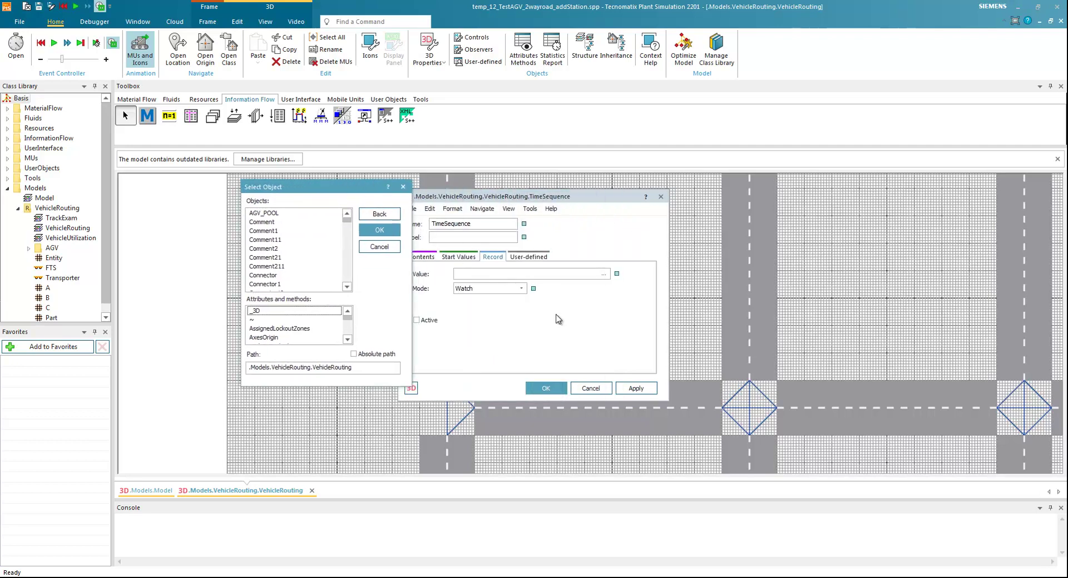
pyautogui.click(379, 246)
pyautogui.moveTo(534, 200); pyautogui.dragTo(865, 195)
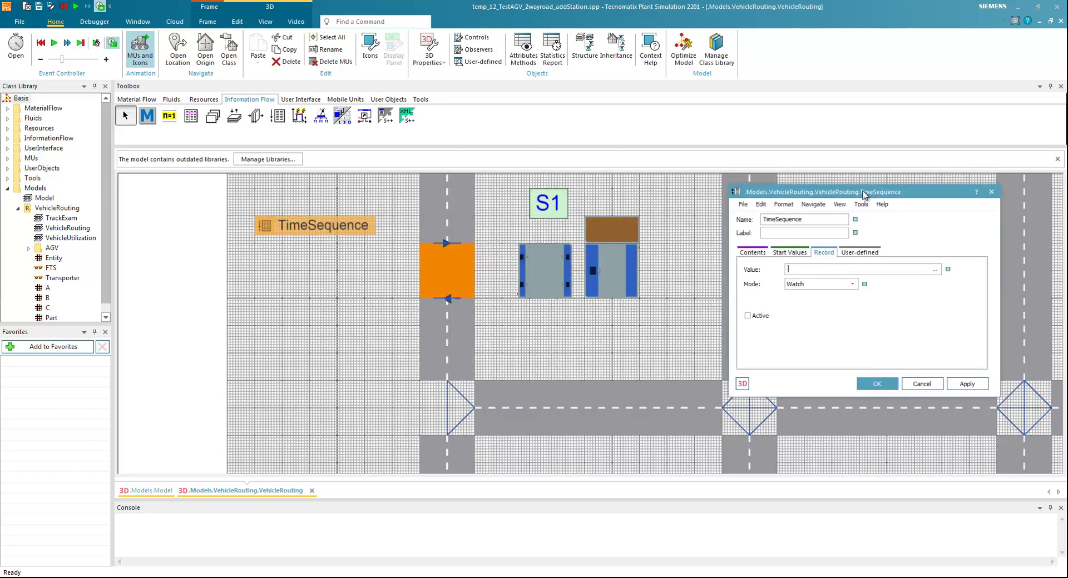
# Browse the model's objects for the TimeSequence's recorded value and select Drain.
pyautogui.click(936, 271)
pyautogui.moveTo(873, 198); pyautogui.dragTo(347, 198)
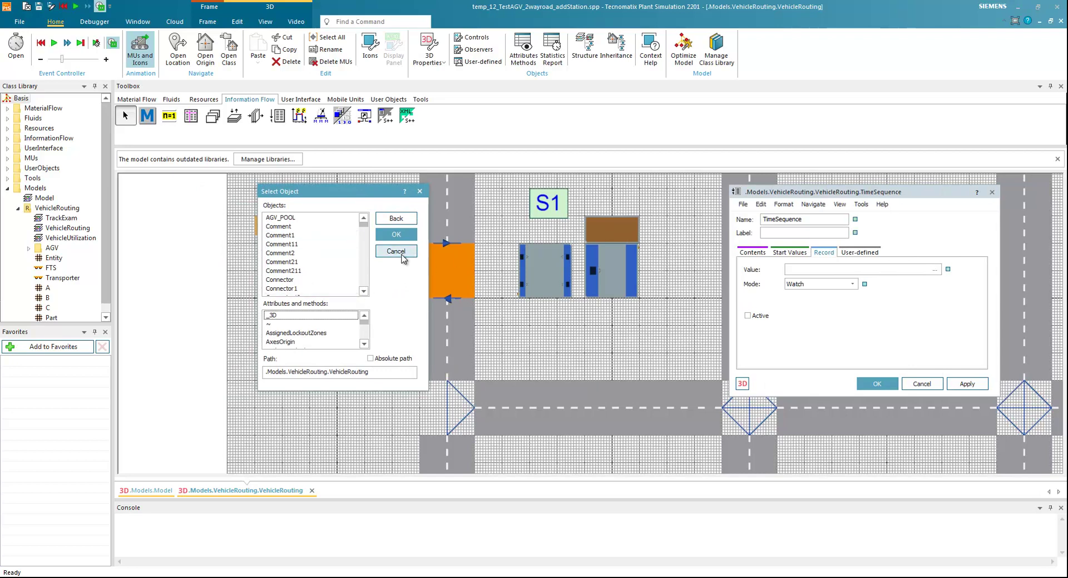
pyautogui.click(364, 291)
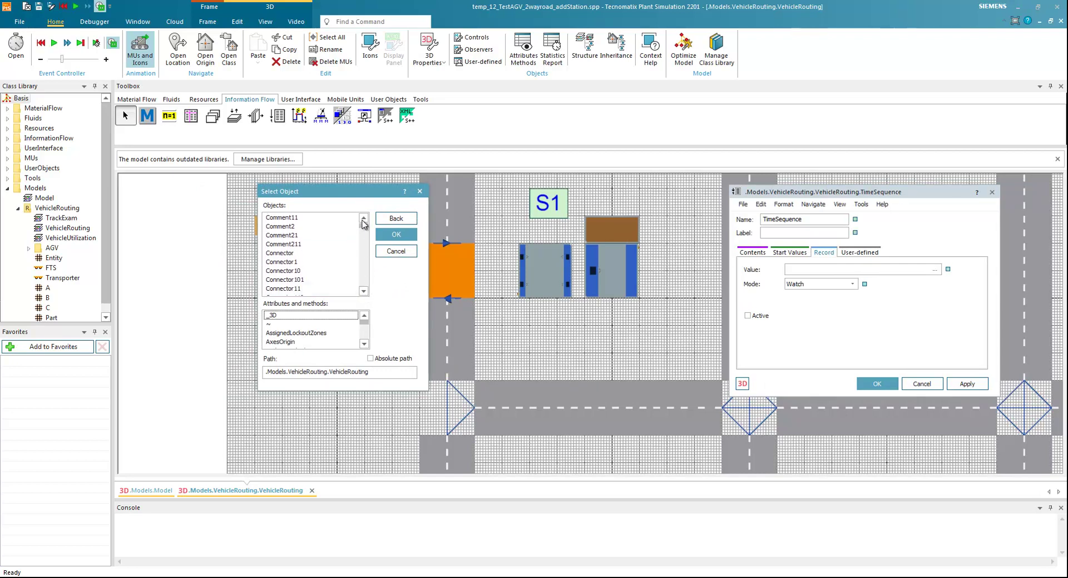
pyautogui.moveTo(366, 236); pyautogui.dragTo(363, 265)
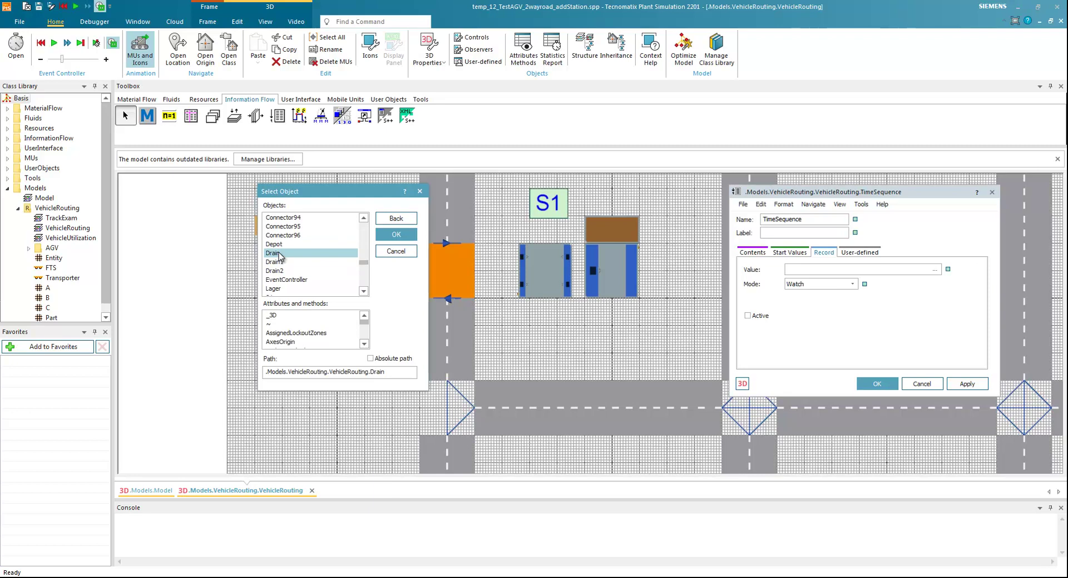
# Look through Drain's attributes and methods for a suitable statistic to record.
pyautogui.click(364, 344)
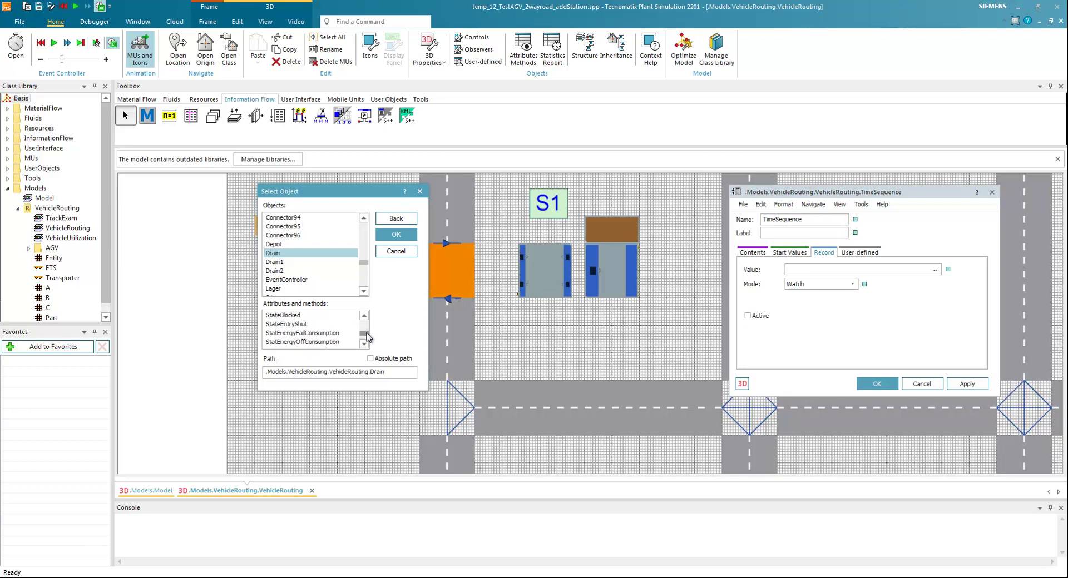
pyautogui.scroll(-3, 366, 346)
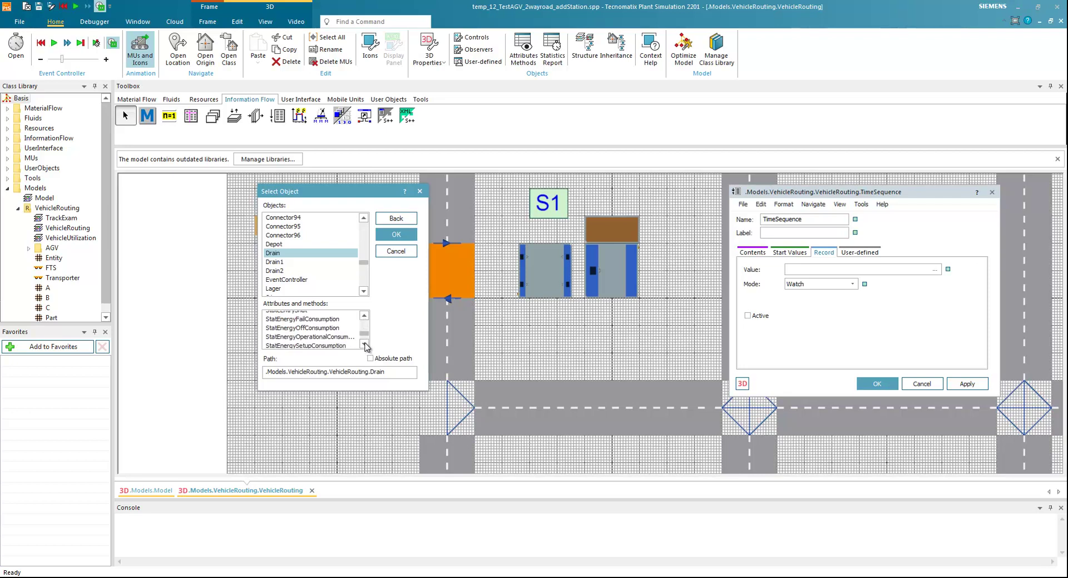
pyautogui.scroll(-5, 366, 346)
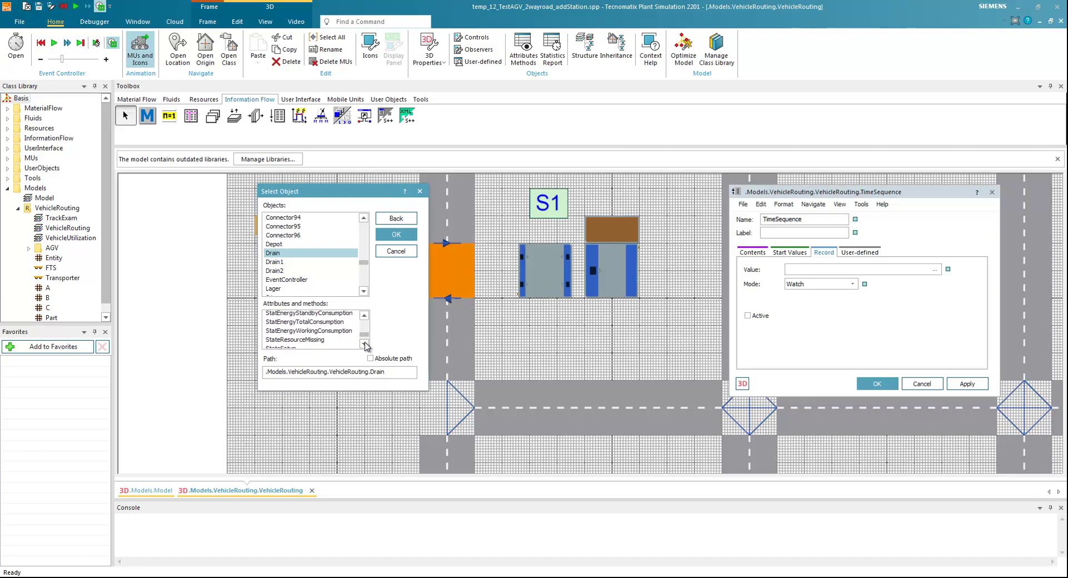
pyautogui.click(365, 344)
pyautogui.click(364, 345)
pyautogui.click(364, 345)
pyautogui.click(363, 317)
pyautogui.click(362, 317)
pyautogui.click(362, 317)
pyautogui.click(362, 318)
pyautogui.click(363, 317)
pyautogui.click(363, 317)
pyautogui.click(362, 318)
pyautogui.click(363, 318)
pyautogui.click(364, 317)
pyautogui.click(363, 318)
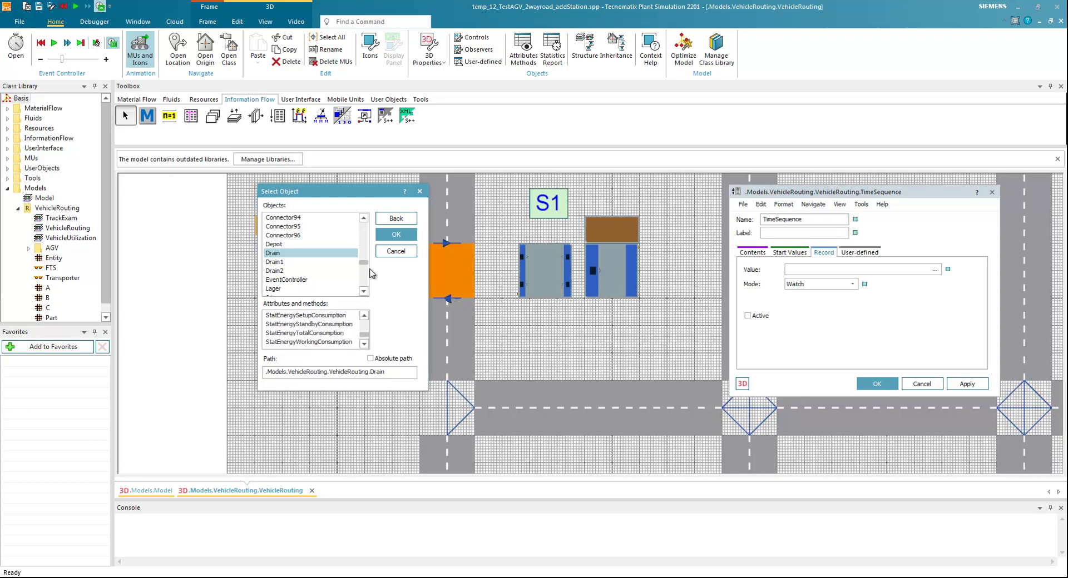
# Set the TimeSequence's recorded value to Drain2.statnumout, activate recording, and close the dialog.
pyautogui.click(394, 235)
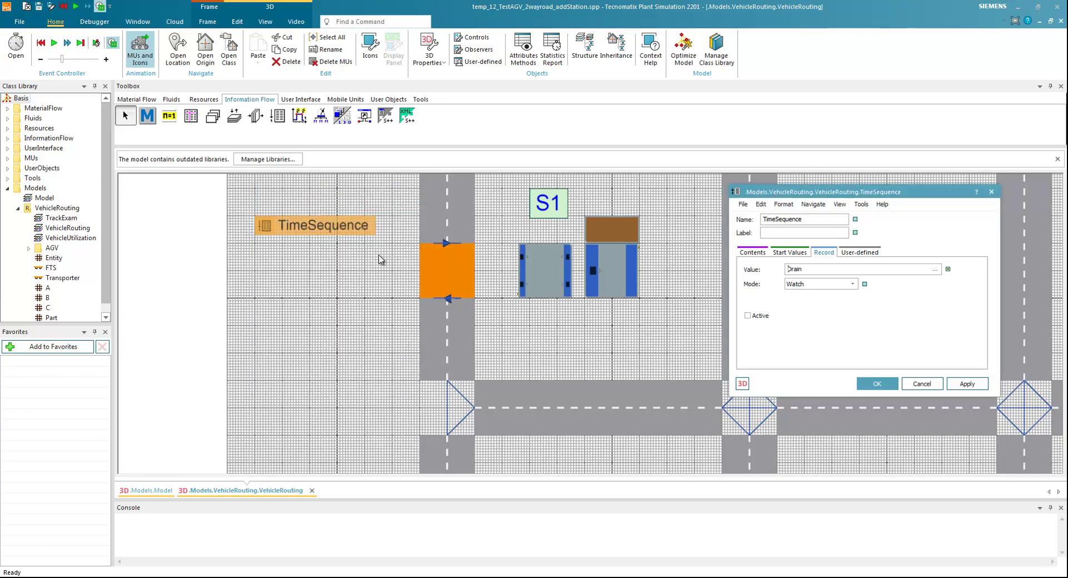
pyautogui.click(618, 235)
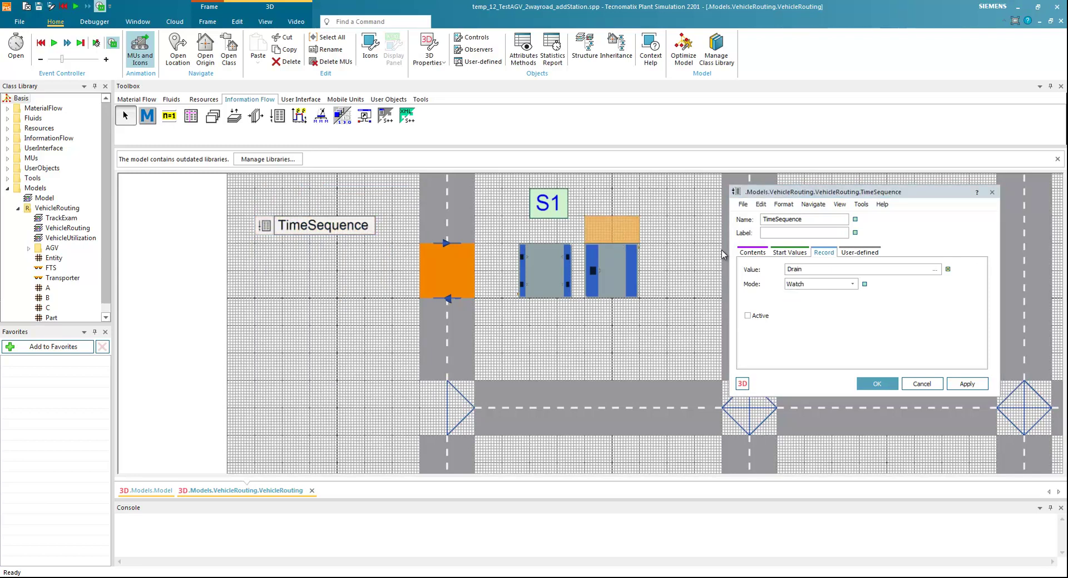
pyautogui.click(807, 271)
pyautogui.click(819, 270)
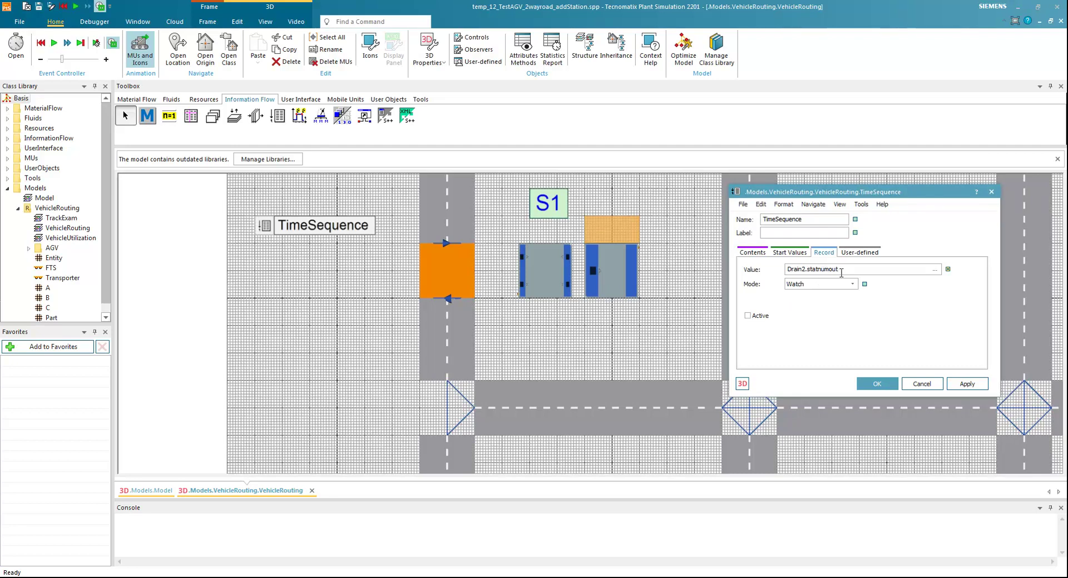
pyautogui.click(967, 383)
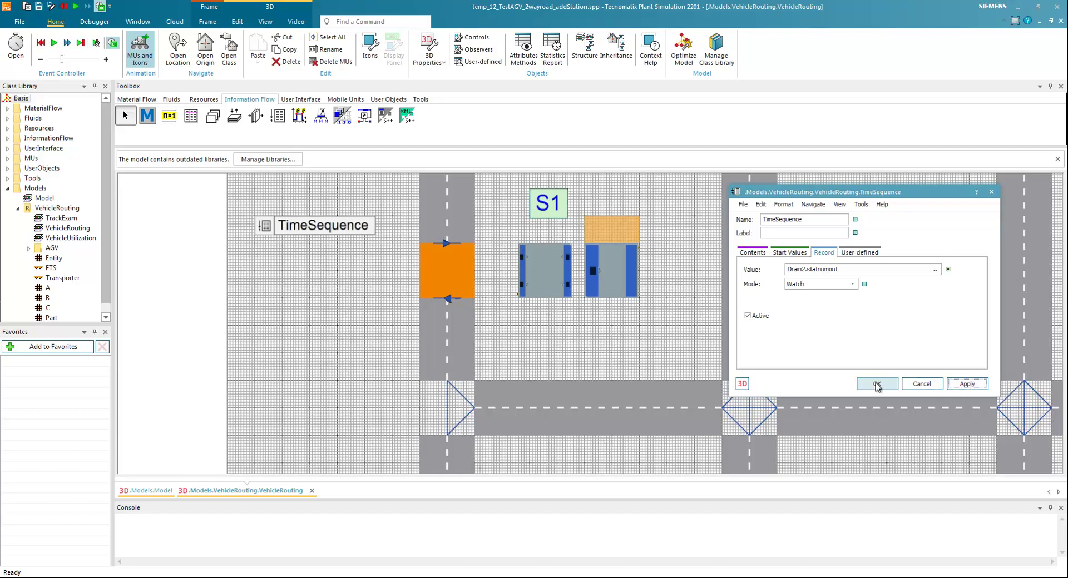
pyautogui.click(757, 253)
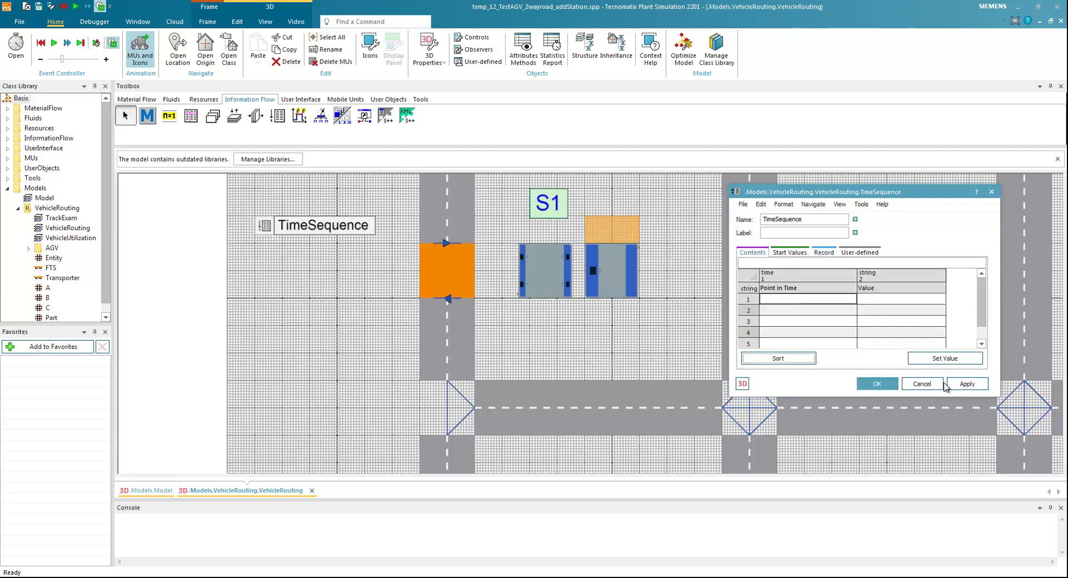
pyautogui.click(879, 386)
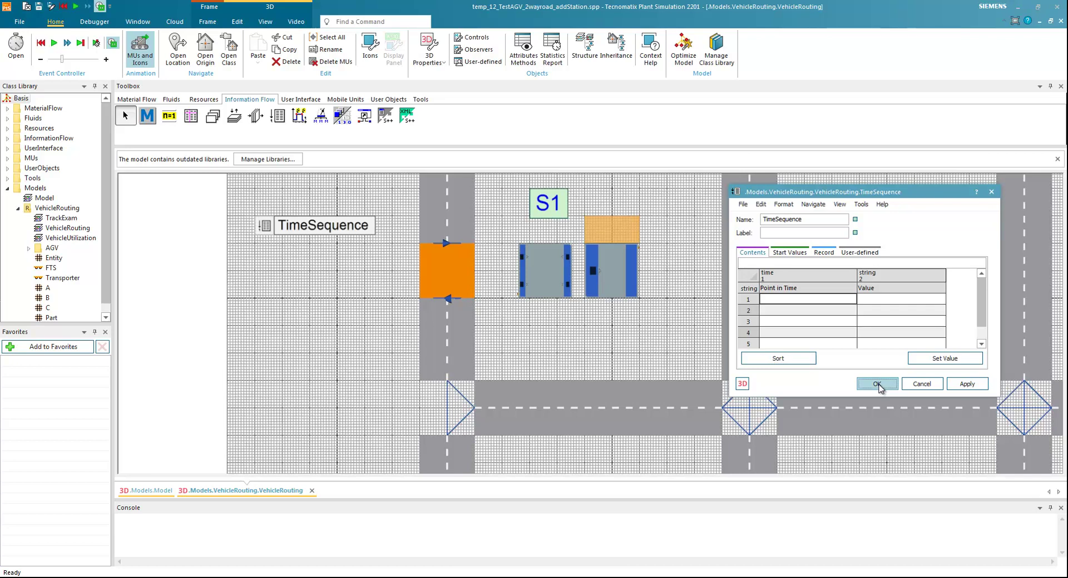
pyautogui.click(878, 385)
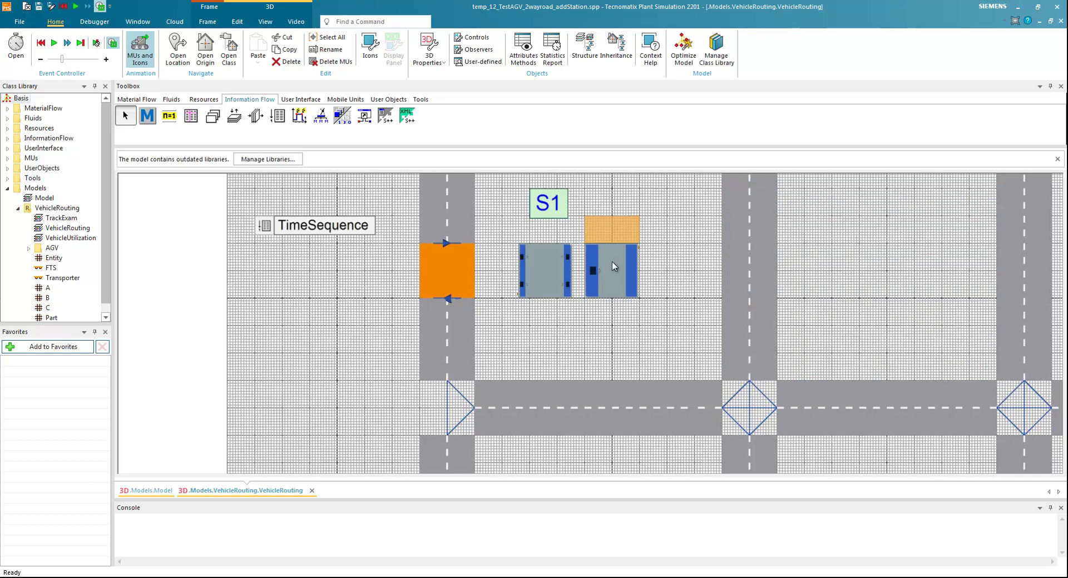
# Reopen the TimeSequence's contents table and place its window beside the track grid.
pyautogui.click(609, 228)
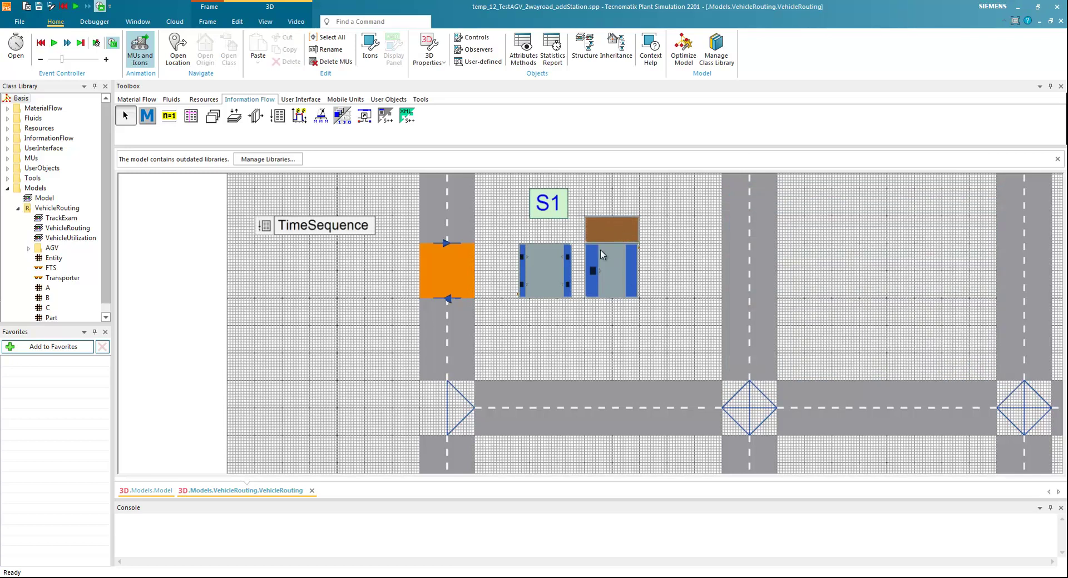
pyautogui.doubleClick(295, 229)
pyautogui.moveTo(474, 203); pyautogui.dragTo(182, 207)
# Start the simulation from the event controller and move the controller window clear of the track grid.
pyautogui.scroll(-3, 639, 364)
pyautogui.scroll(-2, 629, 290)
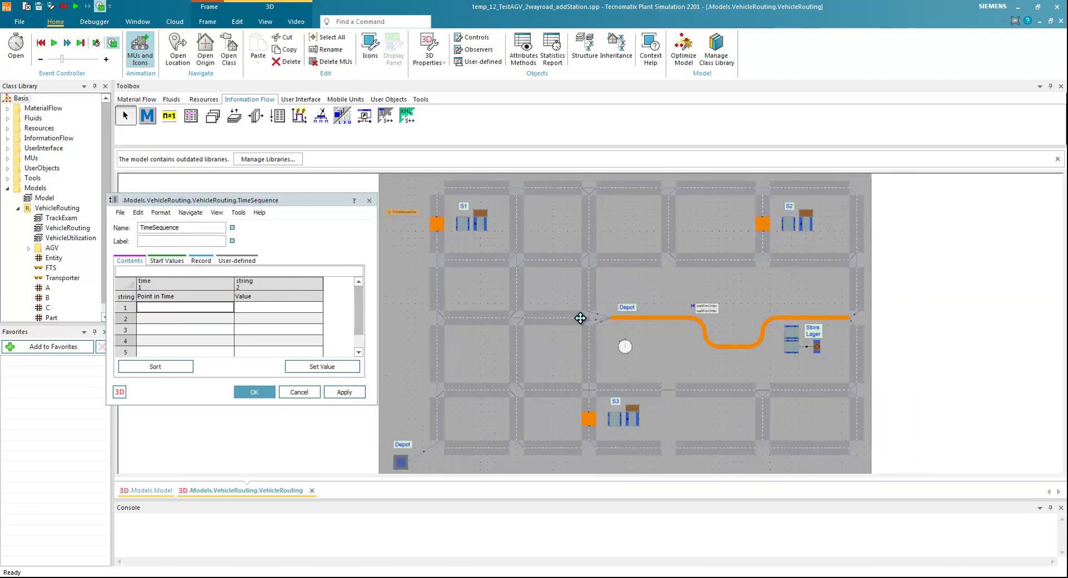
pyautogui.scroll(-1, 580, 340)
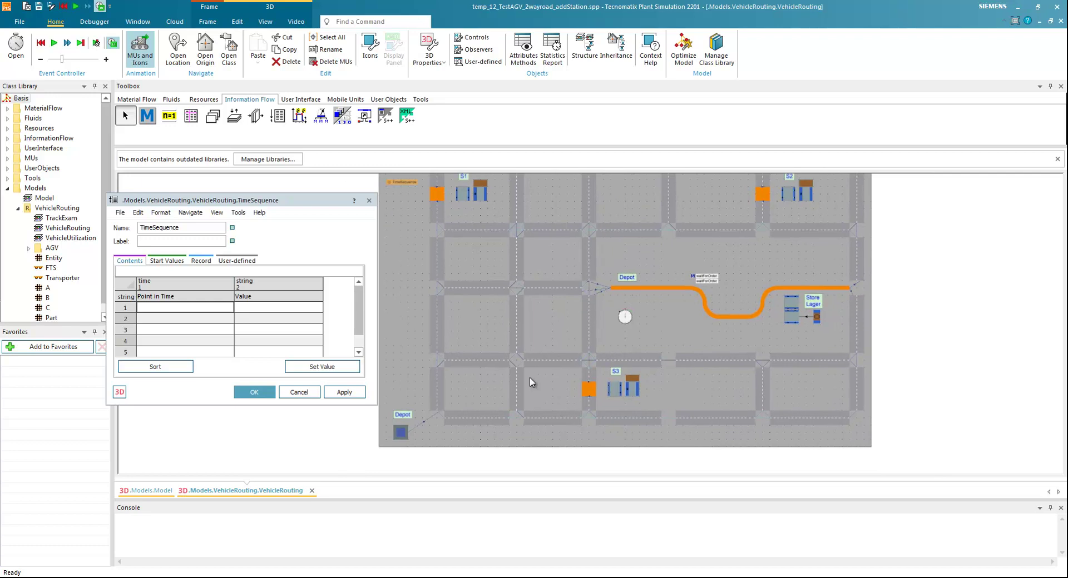
pyautogui.doubleClick(630, 317)
pyautogui.click(231, 258)
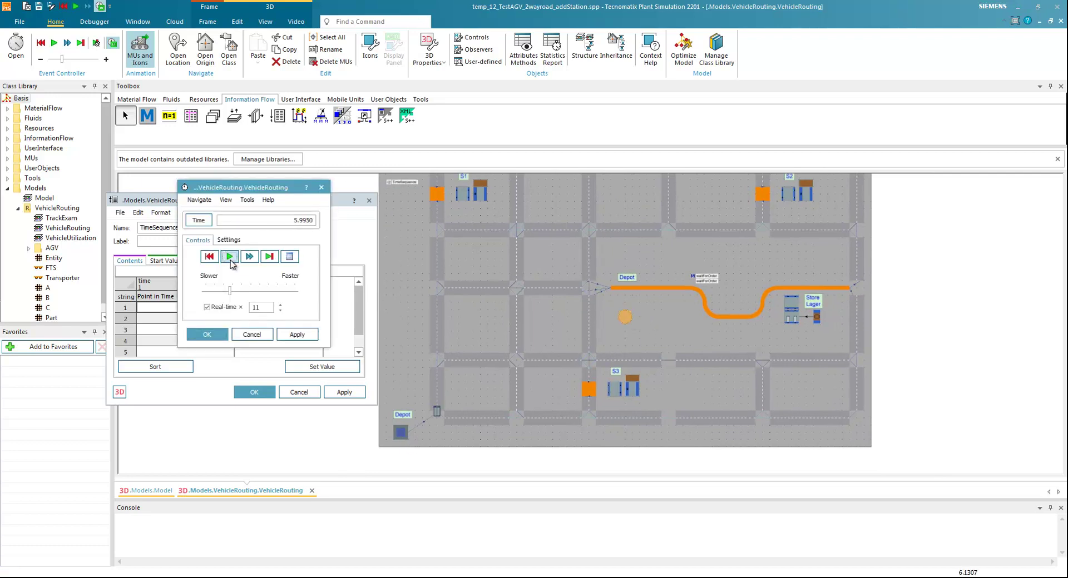
pyautogui.moveTo(245, 191); pyautogui.dragTo(971, 288)
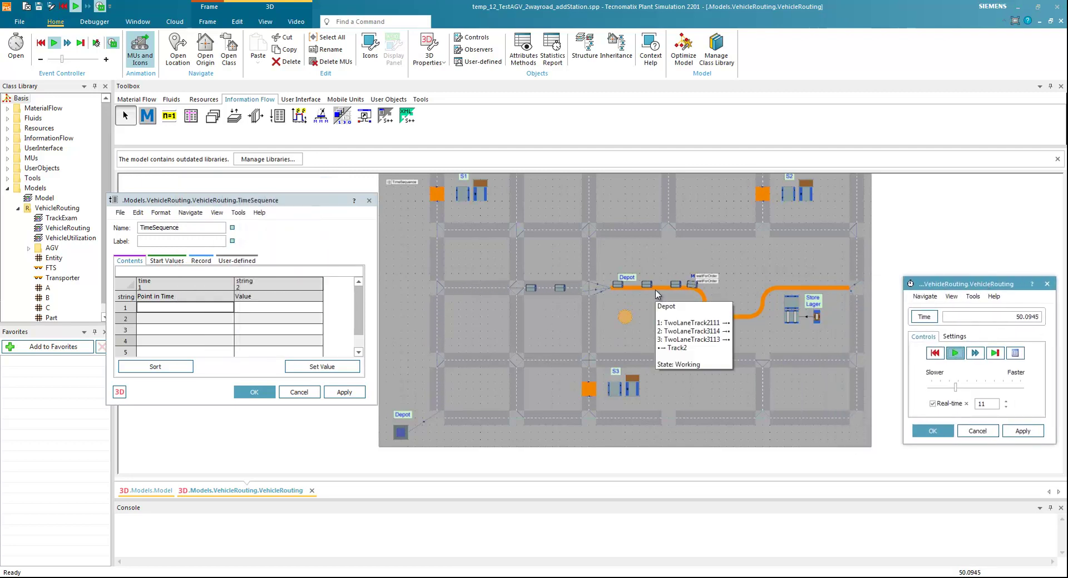